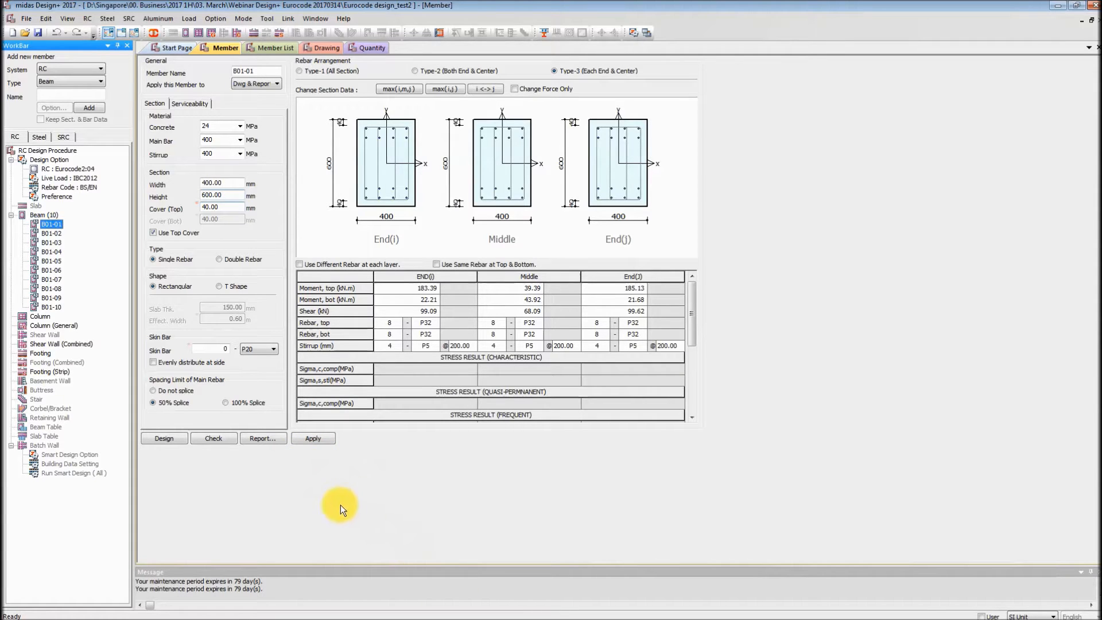
Step: Try the T Shape section for beam B01-01 and return the shape to Rectangular
{"action": "left_click", "coordinate": [263, 438]}
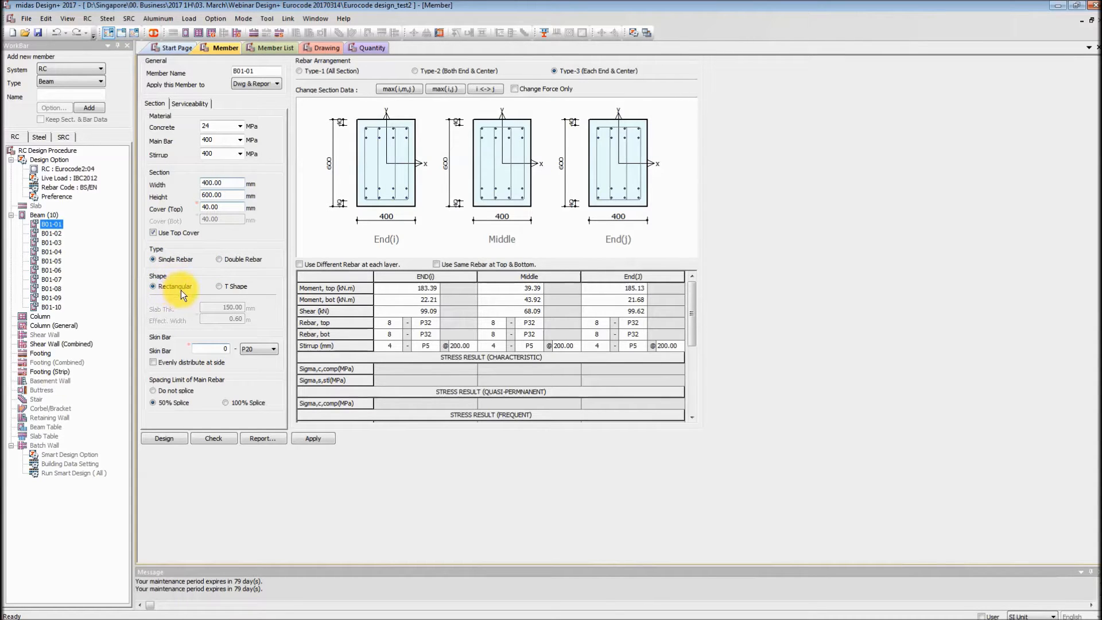
{"action": "left_click", "coordinate": [228, 288]}
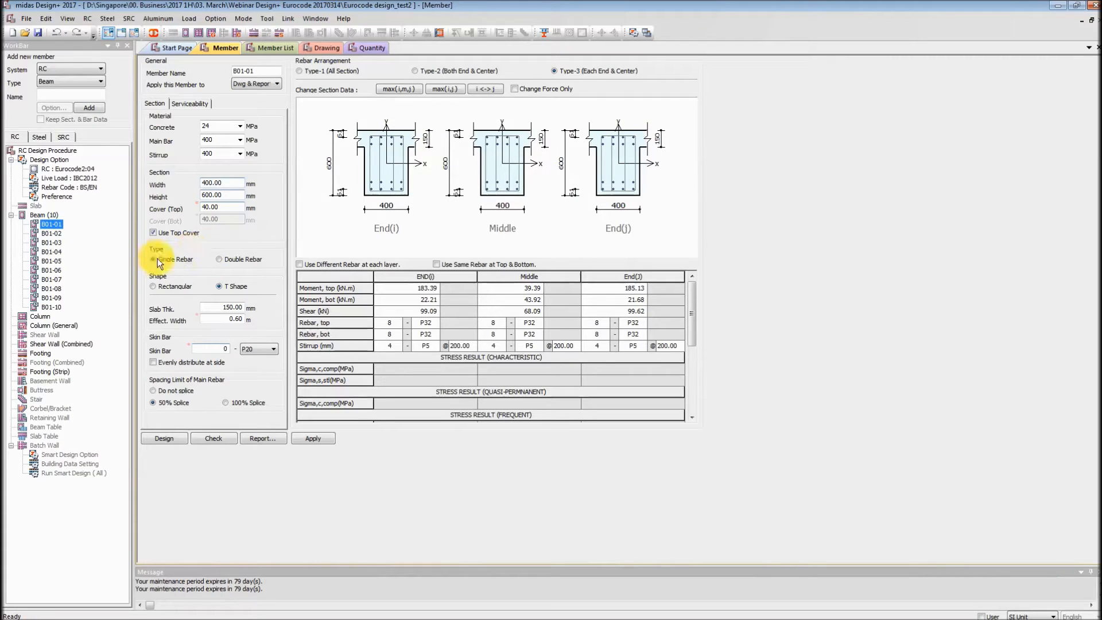
{"action": "left_click", "coordinate": [163, 286]}
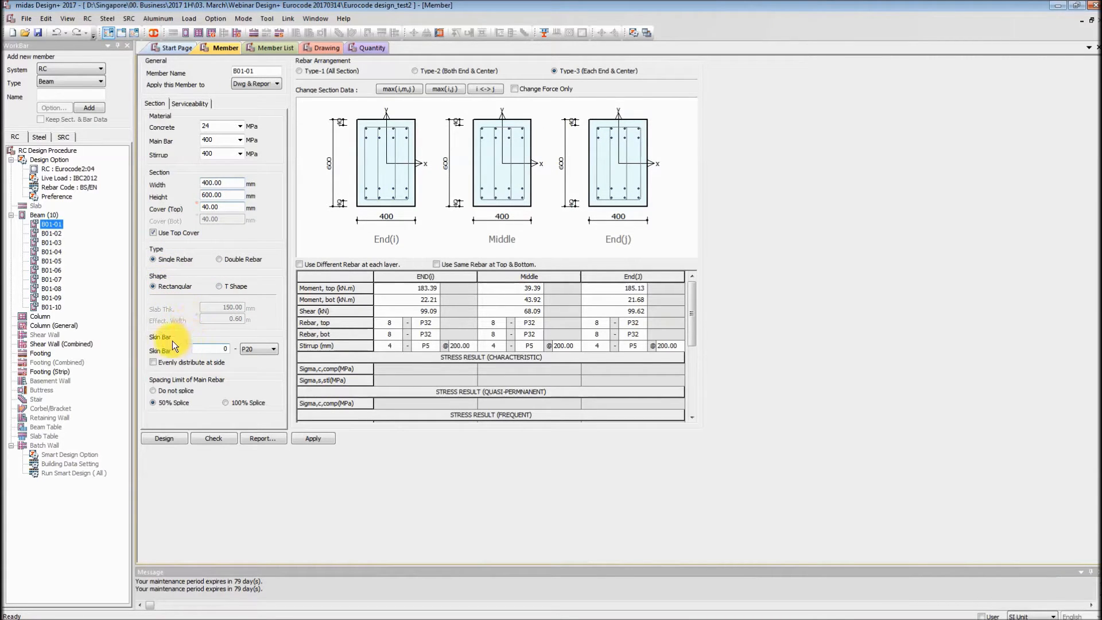
Step: Try a skin bar count of 2 in the beam section and reset it to 0
{"action": "mouse_move", "coordinate": [199, 348]}
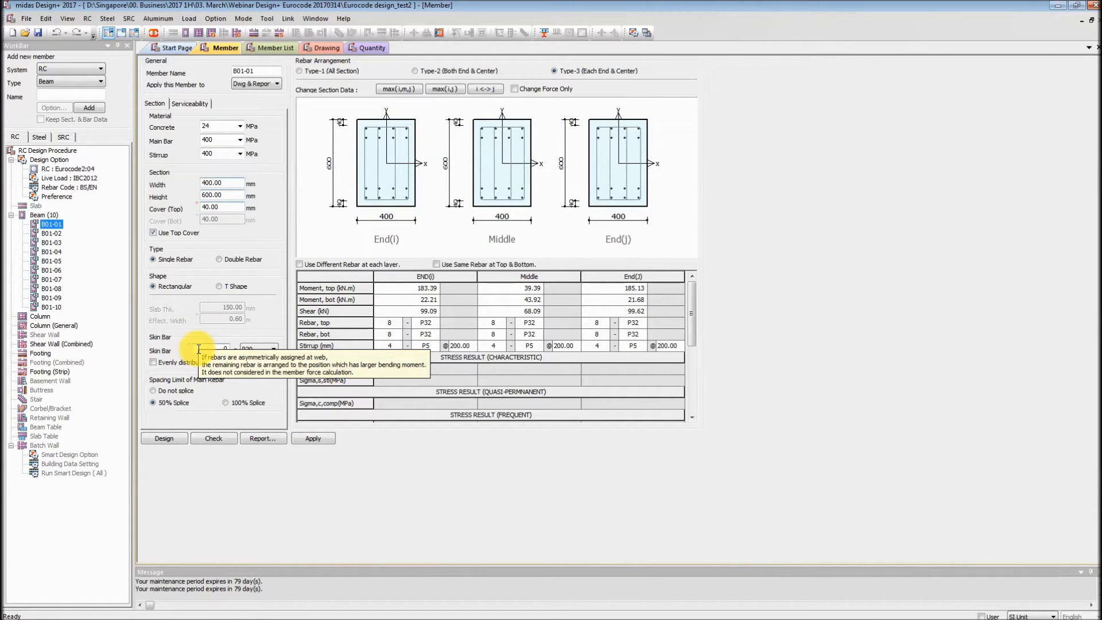
{"action": "left_click", "coordinate": [224, 348]}
{"action": "key", "text": "BackSpace"}
{"action": "type", "text": "2"}
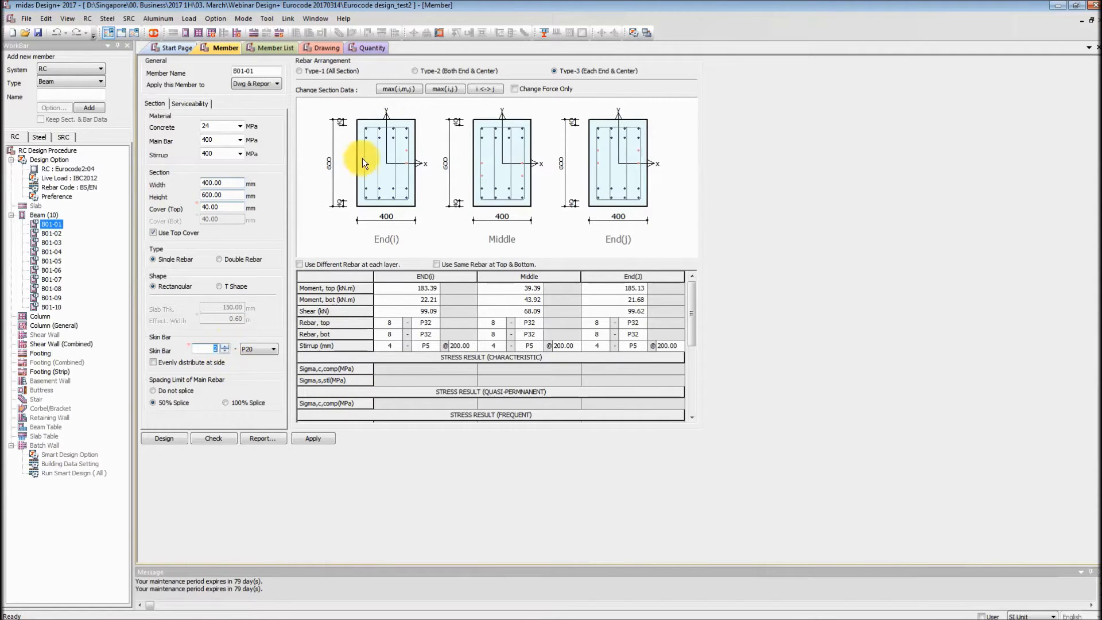
{"action": "left_click", "coordinate": [223, 351]}
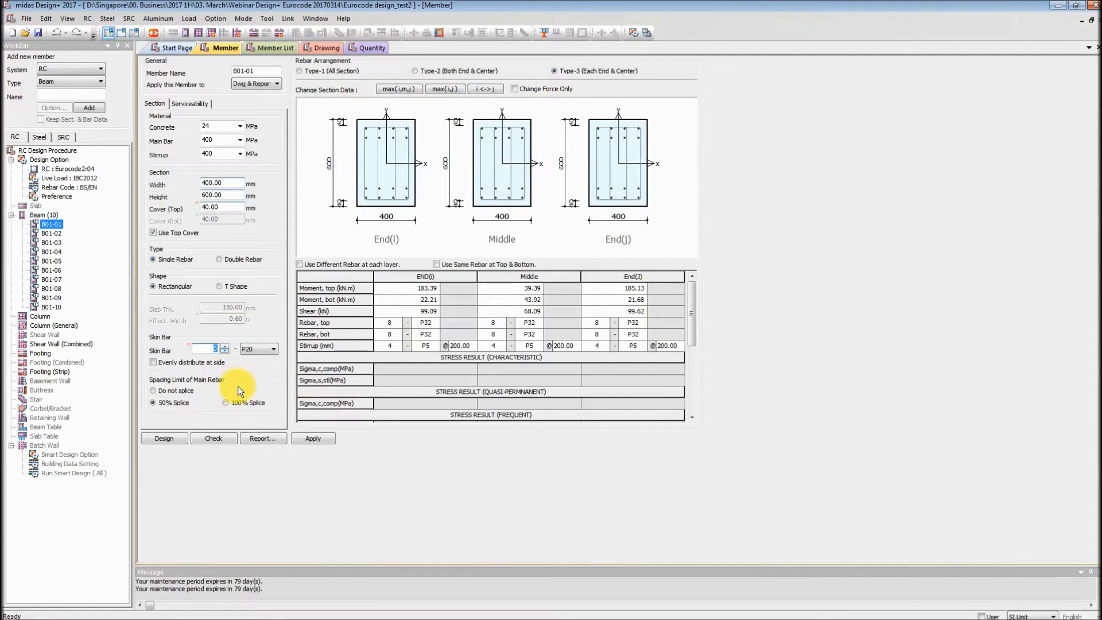
Step: Preview the Type-1 and Type-2 rebar arrangements and return to Type-3 (Each End & Center)
{"action": "left_click", "coordinate": [346, 70]}
{"action": "left_click", "coordinate": [439, 74]}
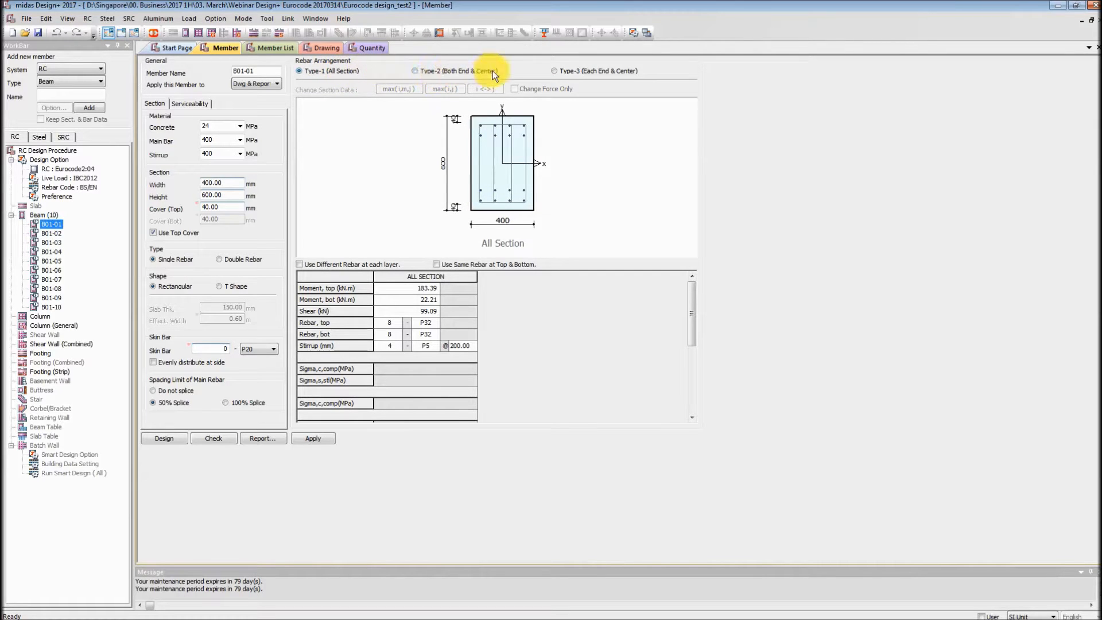
{"action": "left_click", "coordinate": [566, 70]}
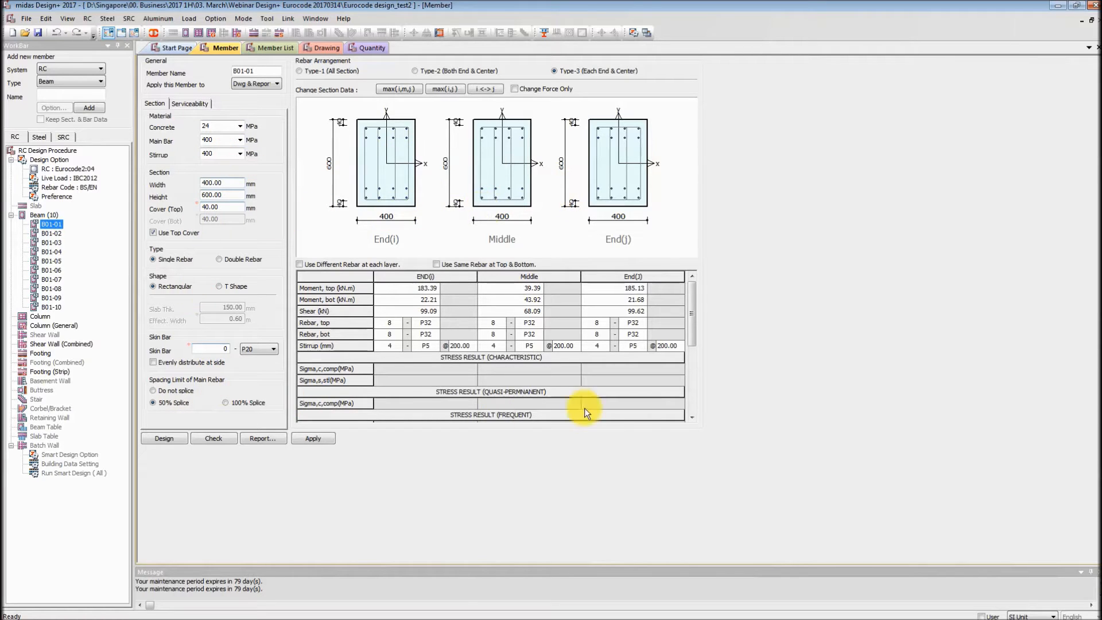
Step: Try using different rebar at each layer of the beam and turn the option back off
{"action": "left_click", "coordinate": [172, 441]}
{"action": "left_click", "coordinate": [352, 265]}
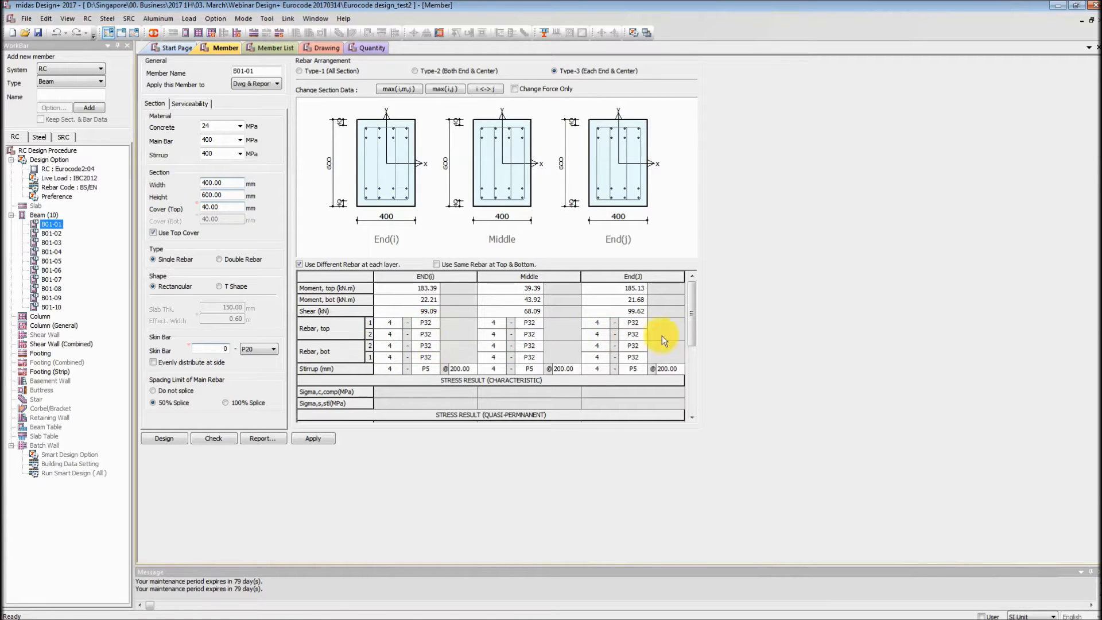
{"action": "left_click", "coordinate": [353, 263]}
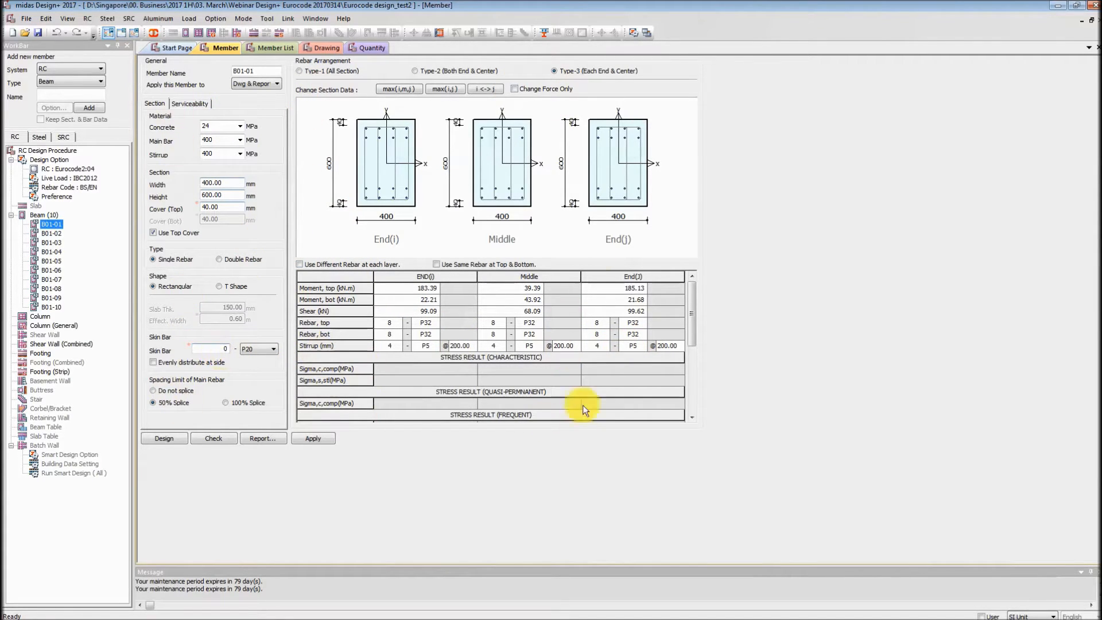
Step: Review the beam's serviceability settings, comparing the Characteristic and Quasi moments and the available crack exposure classes
{"action": "left_click", "coordinate": [193, 102]}
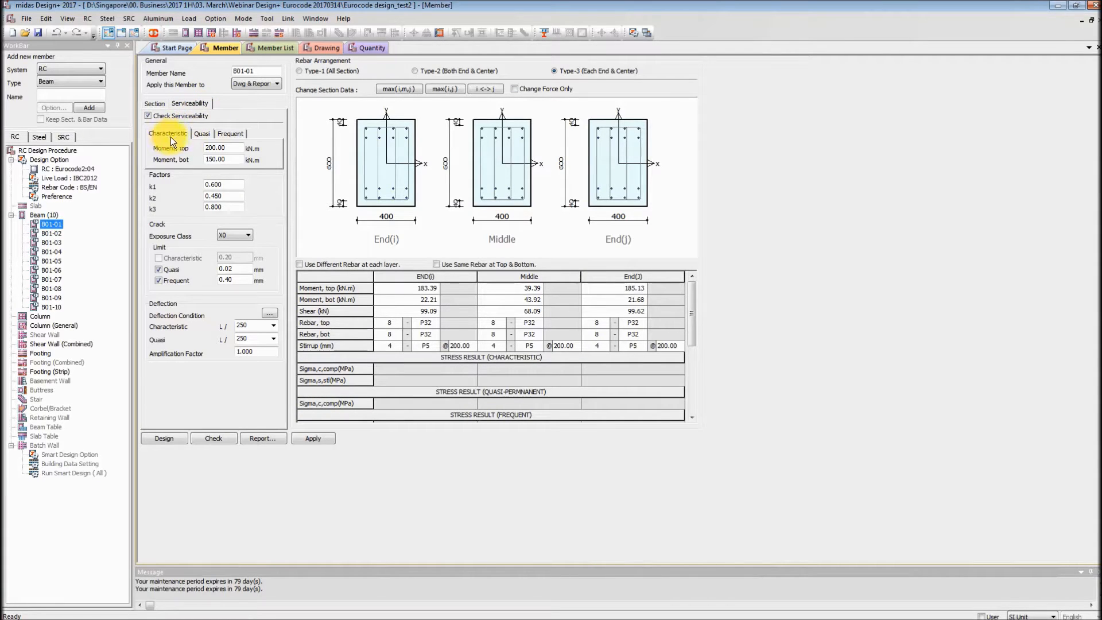
{"action": "left_click", "coordinate": [204, 134]}
{"action": "left_click", "coordinate": [170, 133]}
{"action": "left_click", "coordinate": [197, 136]}
{"action": "left_click", "coordinate": [182, 135]}
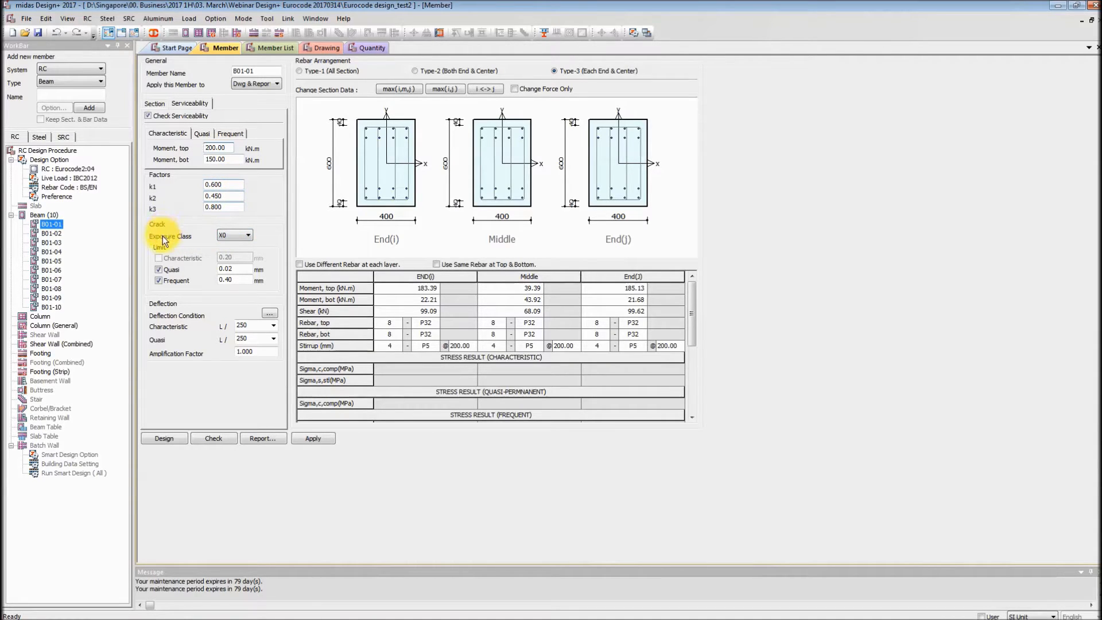
{"action": "left_click", "coordinate": [227, 232]}
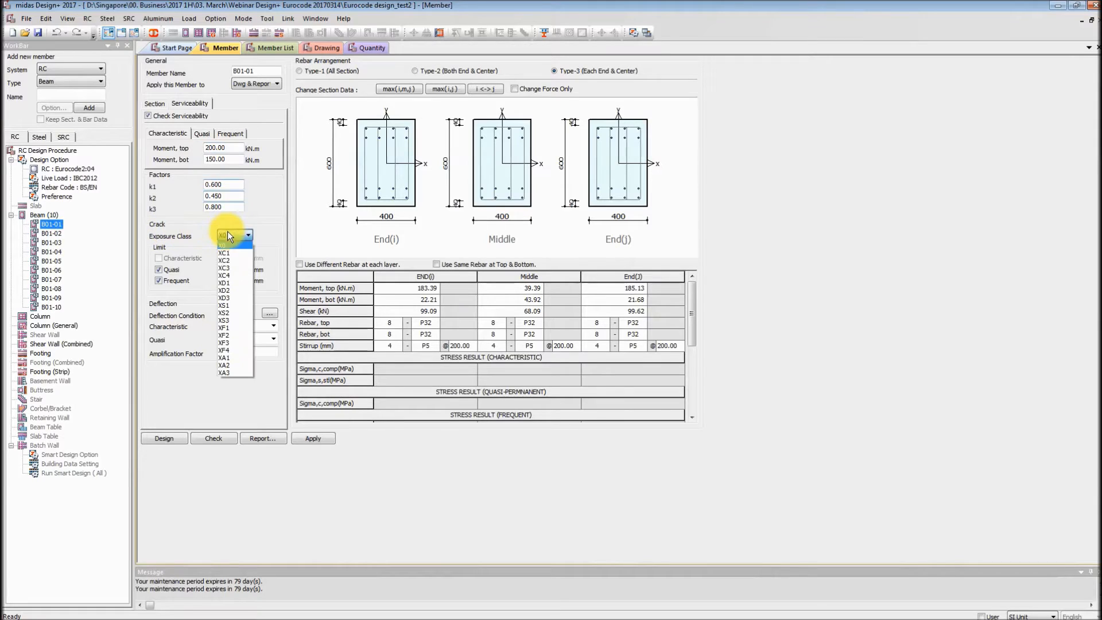
{"action": "left_click", "coordinate": [231, 237]}
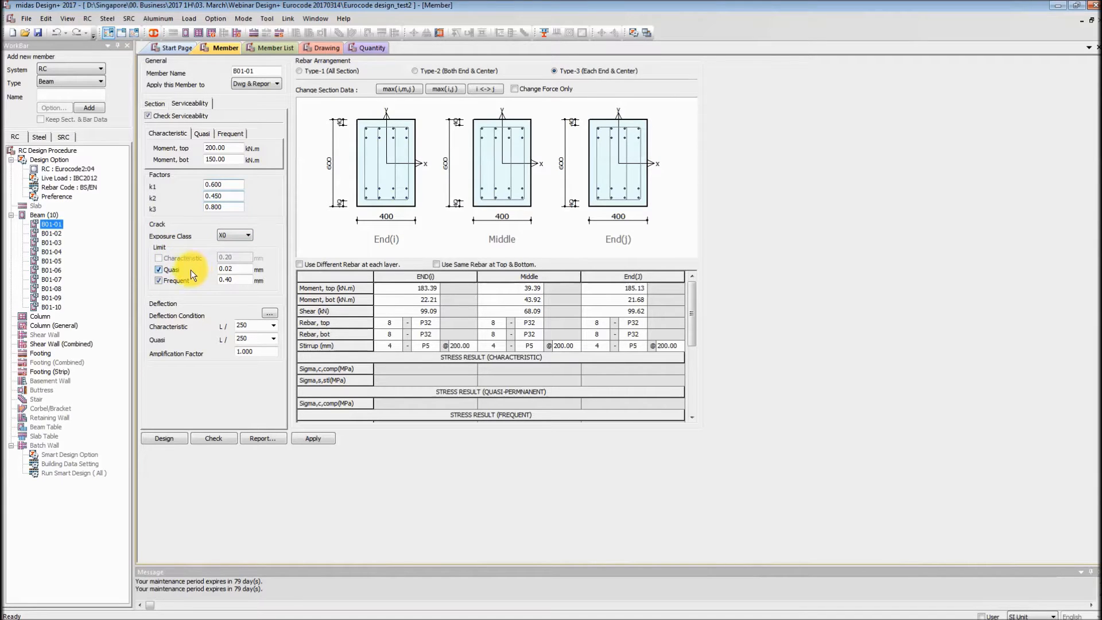
Step: Examine the deflection condition settings with line load and moment as the design load, without applying any change
{"action": "left_click", "coordinate": [269, 314]}
{"action": "left_click_drag", "start_coordinate": [555, 203], "coordinate": [275, 205]}
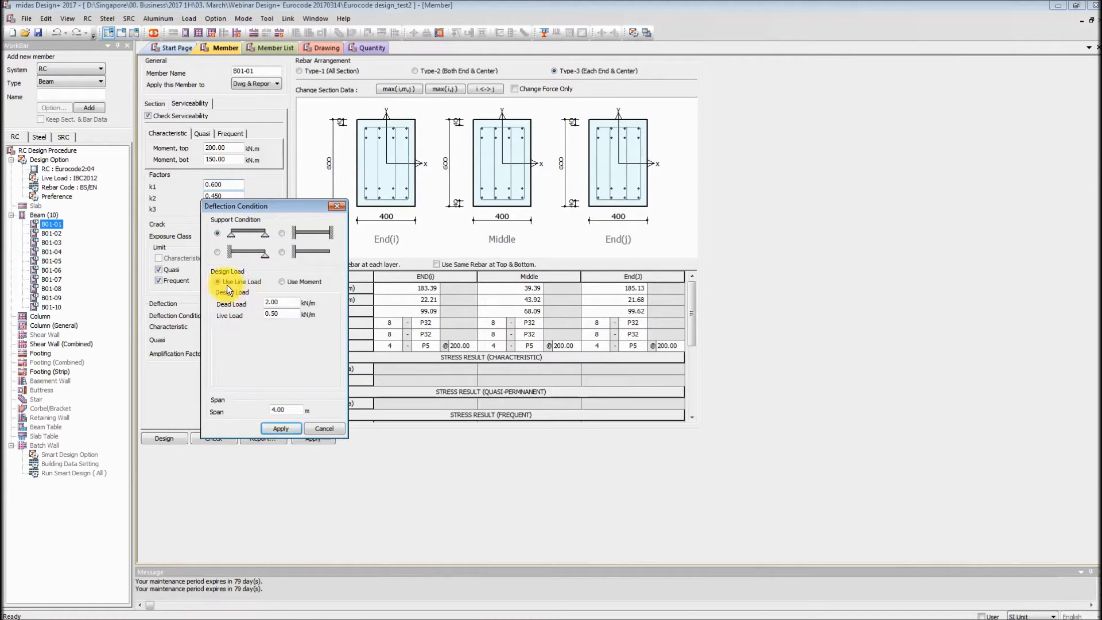
{"action": "left_click", "coordinate": [282, 282]}
{"action": "left_click", "coordinate": [237, 282]}
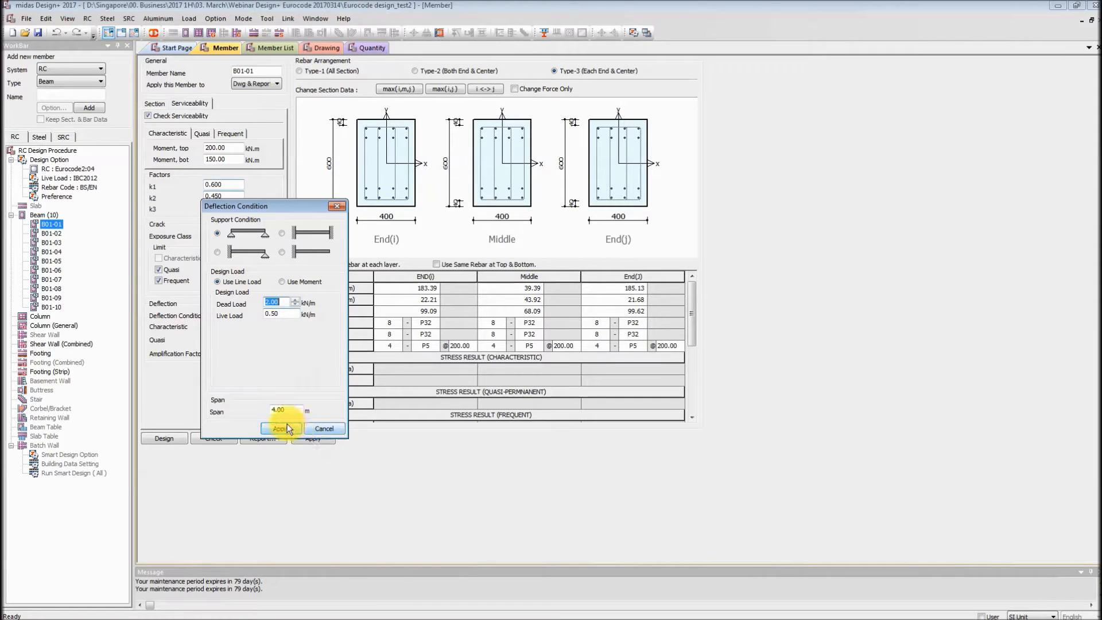
{"action": "left_click", "coordinate": [323, 428]}
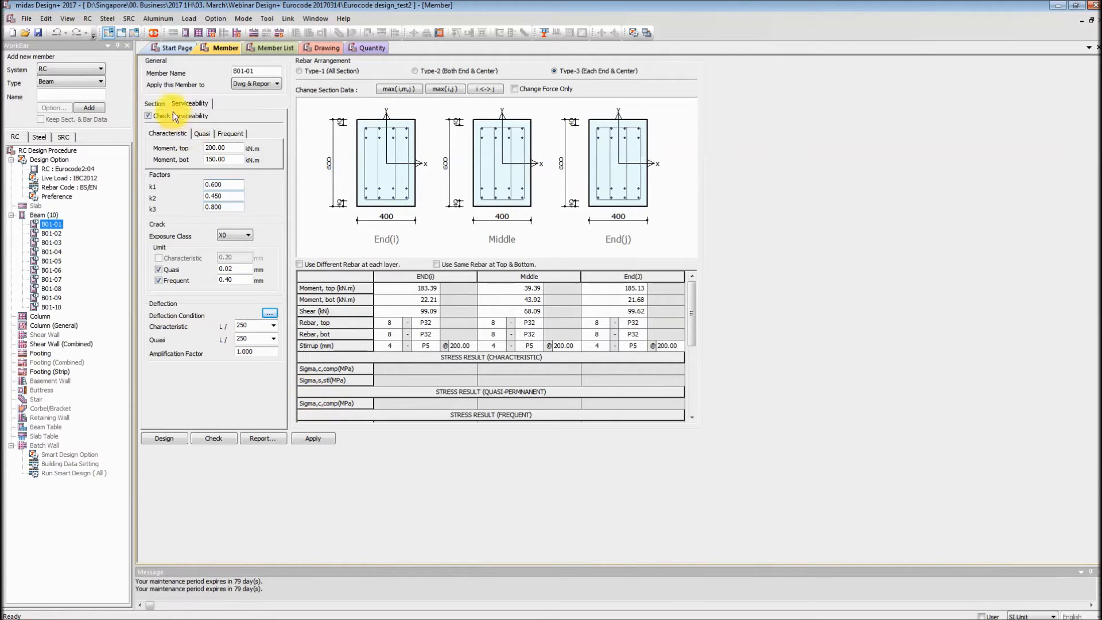
Step: Run the design check on beam B01-01 from its section settings and look through the results table
{"action": "left_click", "coordinate": [156, 104]}
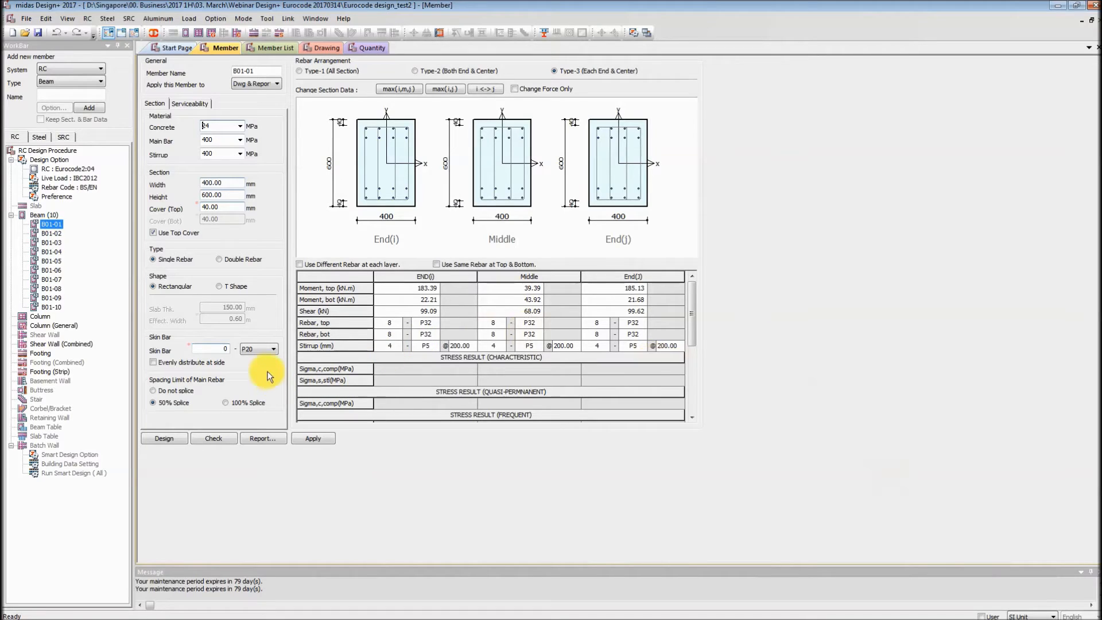
{"action": "left_click", "coordinate": [212, 439]}
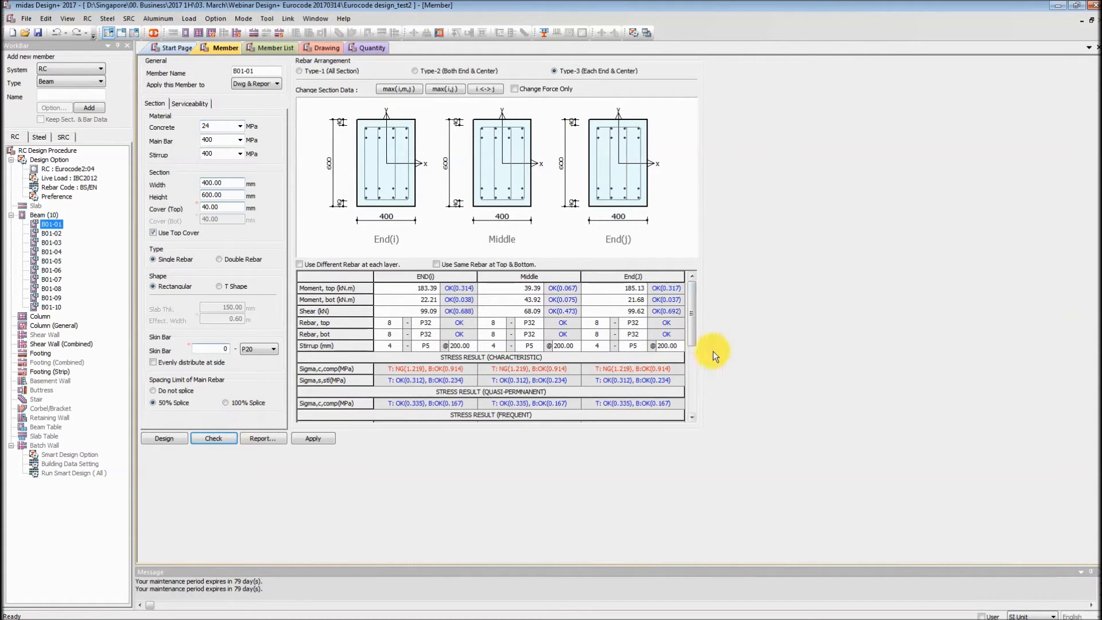
{"action": "left_click_drag", "start_coordinate": [693, 326], "coordinate": [693, 291]}
Step: Open the detailed report of beam B01-01, Beam design.docx, in Word and display it in Print Layout view
{"action": "left_click", "coordinate": [266, 438]}
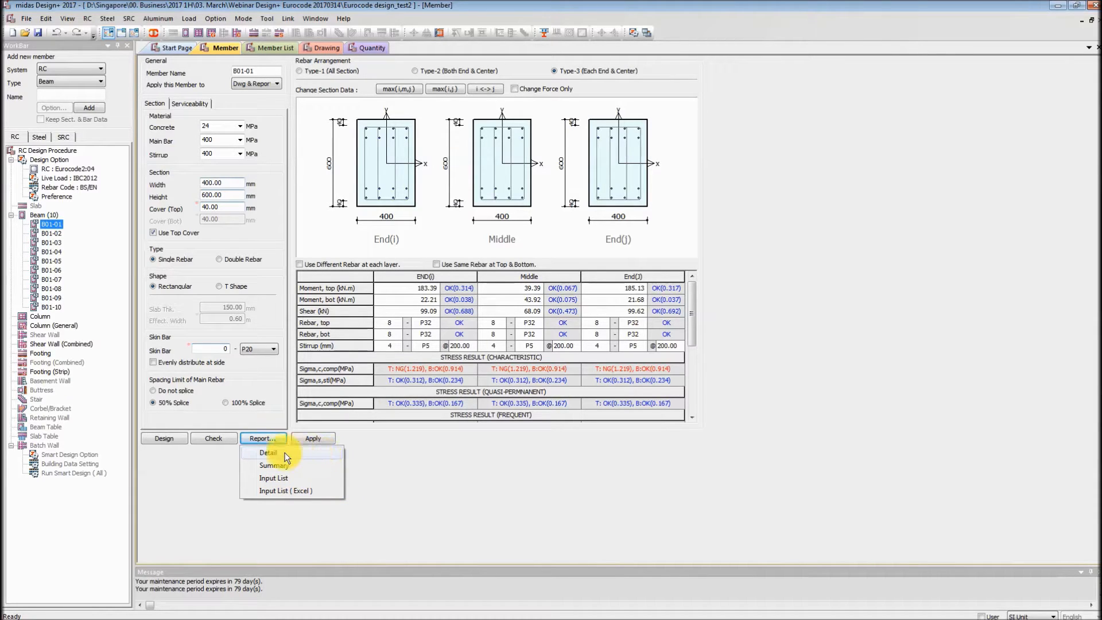
{"action": "left_click", "coordinate": [481, 484]}
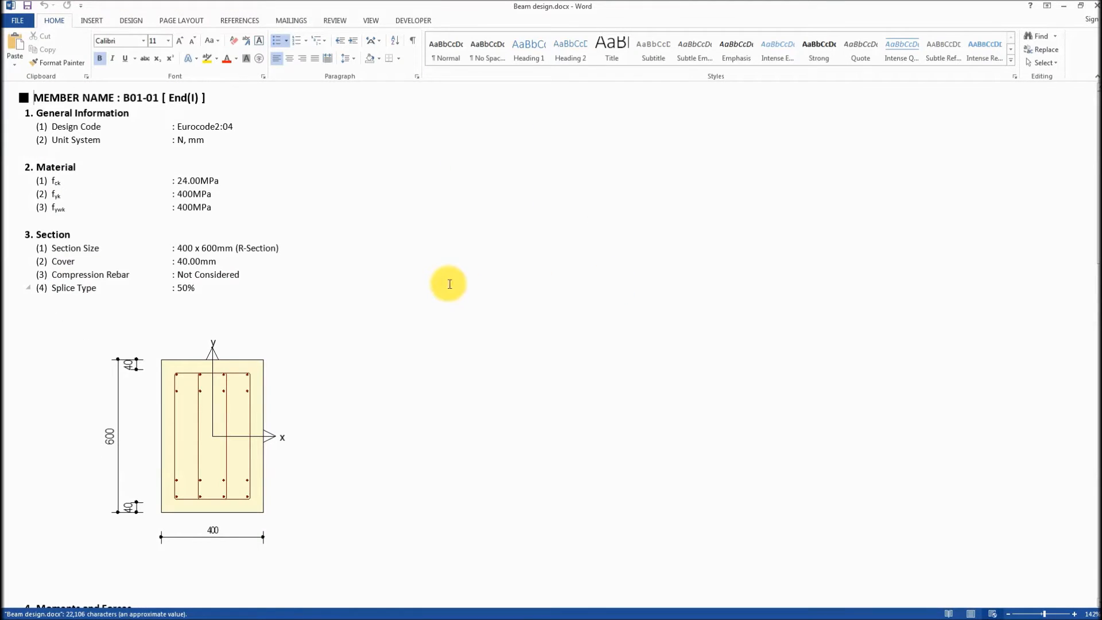
{"action": "left_click", "coordinate": [431, 273]}
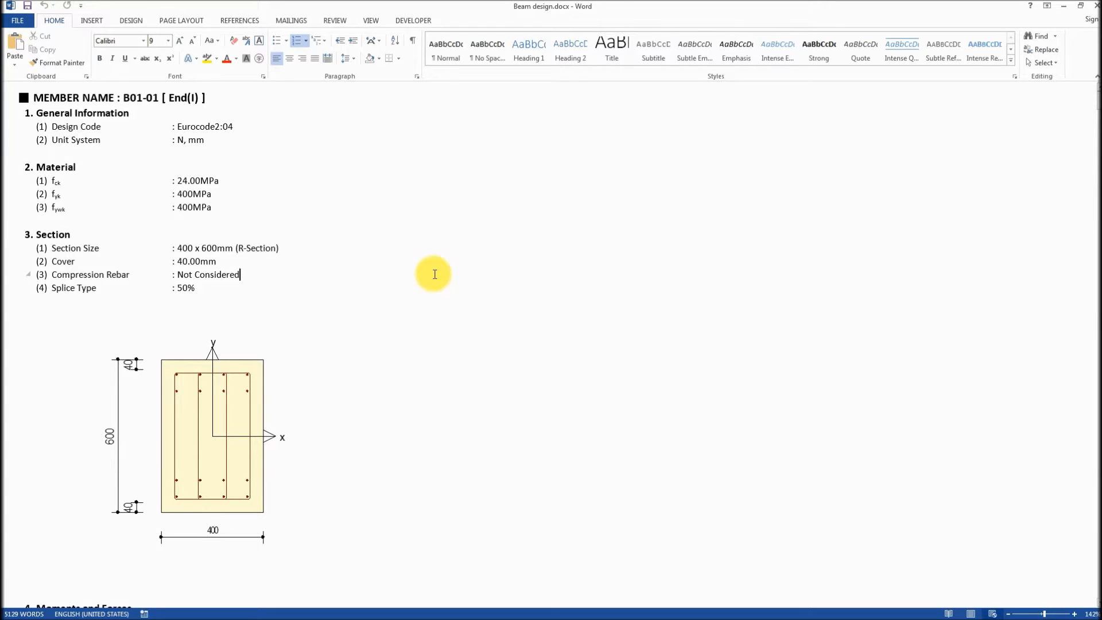
{"action": "scroll", "coordinate": [434, 273], "scroll_direction": "down", "scroll_amount": 5}
{"action": "scroll", "coordinate": [435, 274], "scroll_direction": "up", "scroll_amount": 5}
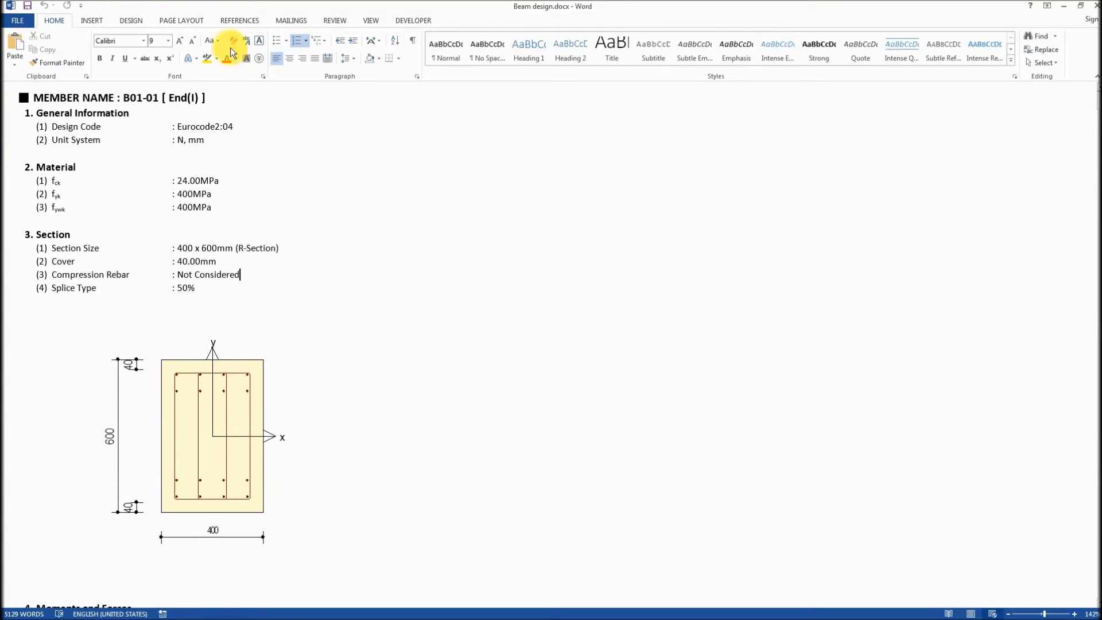
{"action": "left_click", "coordinate": [371, 20]}
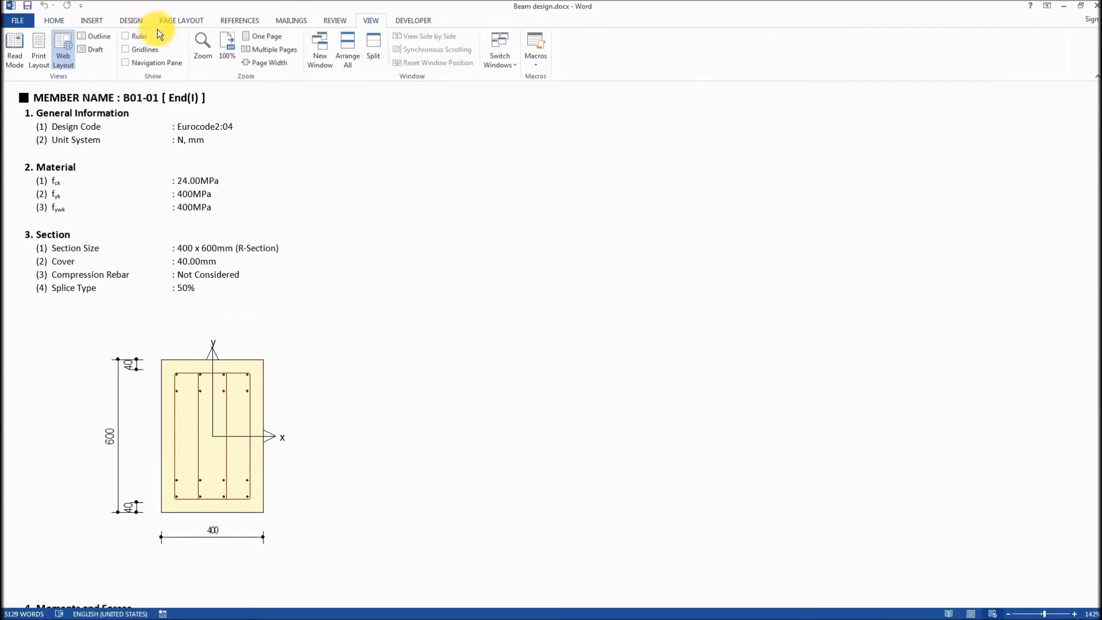
{"action": "left_click", "coordinate": [39, 56]}
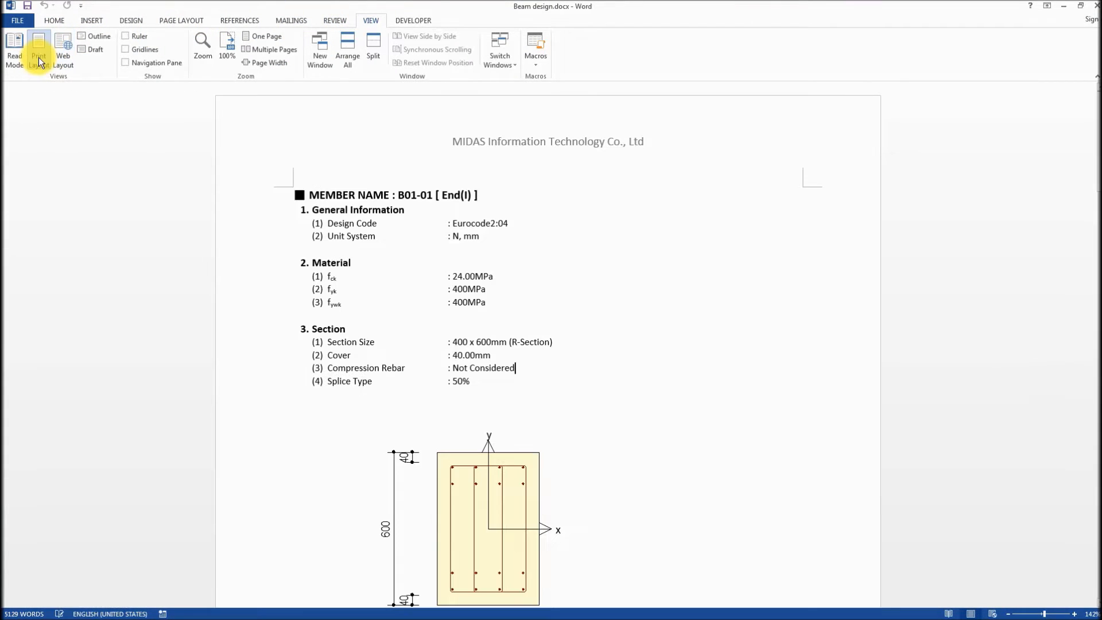
Step: Examine the report's material, section and force data and the positive bending moment capacity check
{"action": "scroll", "coordinate": [571, 271], "scroll_direction": "down", "scroll_amount": 5}
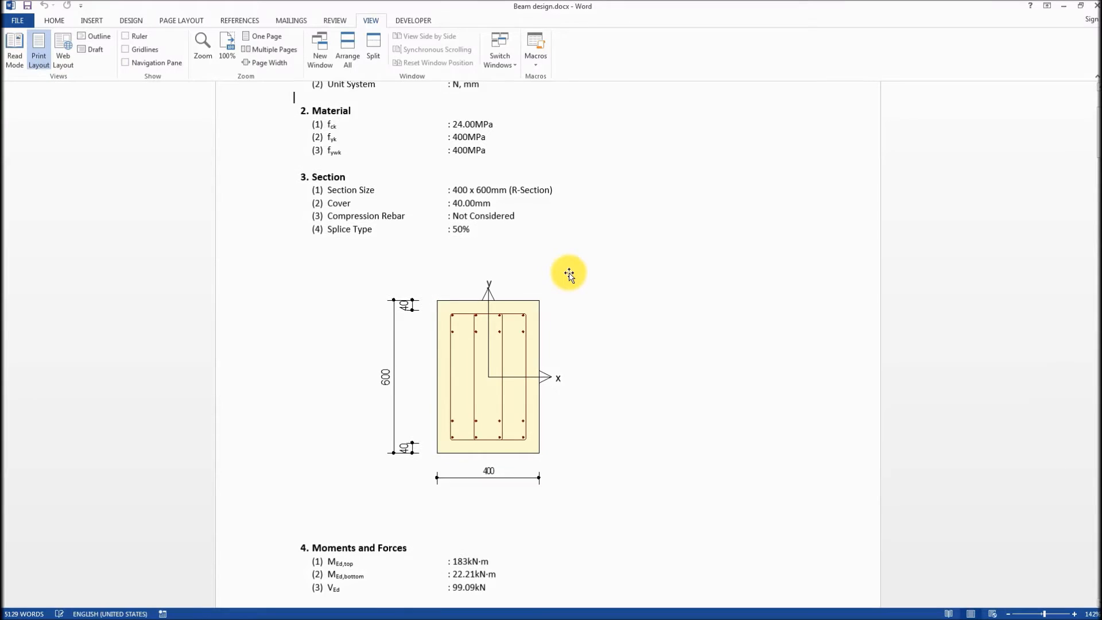
{"action": "scroll", "coordinate": [569, 274], "scroll_direction": "down", "scroll_amount": 6}
{"action": "scroll", "coordinate": [570, 273], "scroll_direction": "up", "scroll_amount": 11}
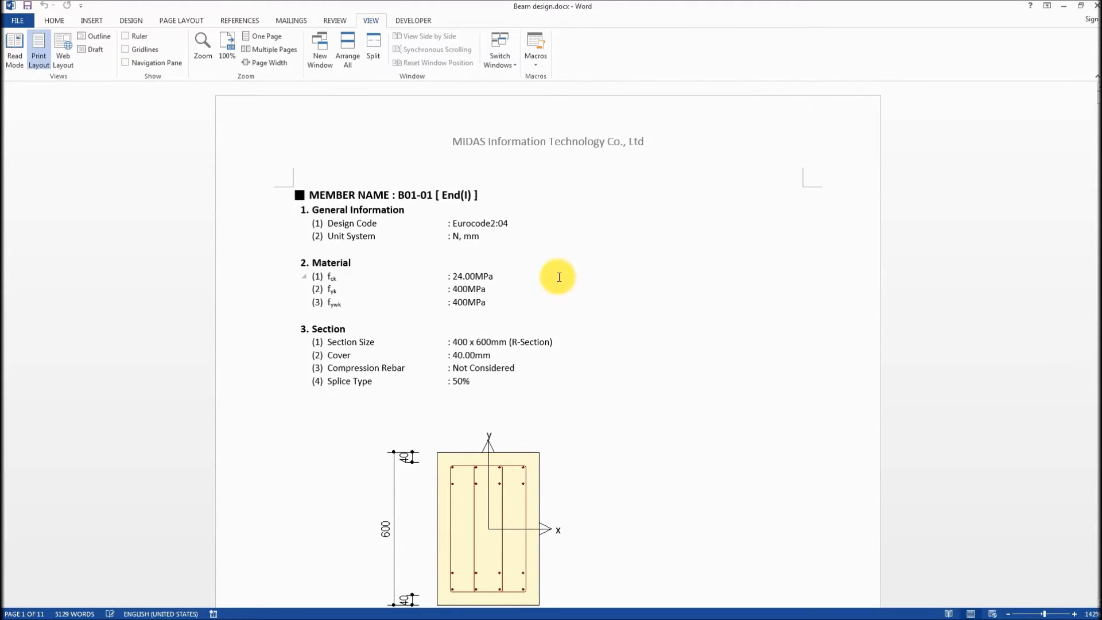
{"action": "scroll", "coordinate": [558, 277], "scroll_direction": "down", "scroll_amount": 2}
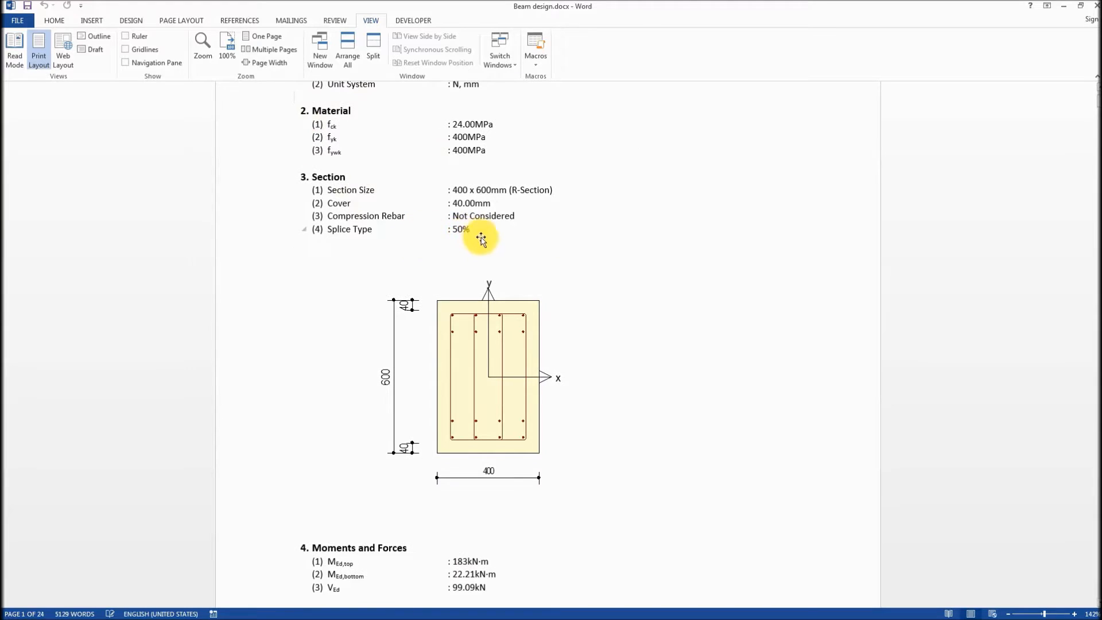
{"action": "scroll", "coordinate": [483, 243], "scroll_direction": "down", "scroll_amount": 3}
{"action": "scroll", "coordinate": [483, 244], "scroll_direction": "down", "scroll_amount": 13}
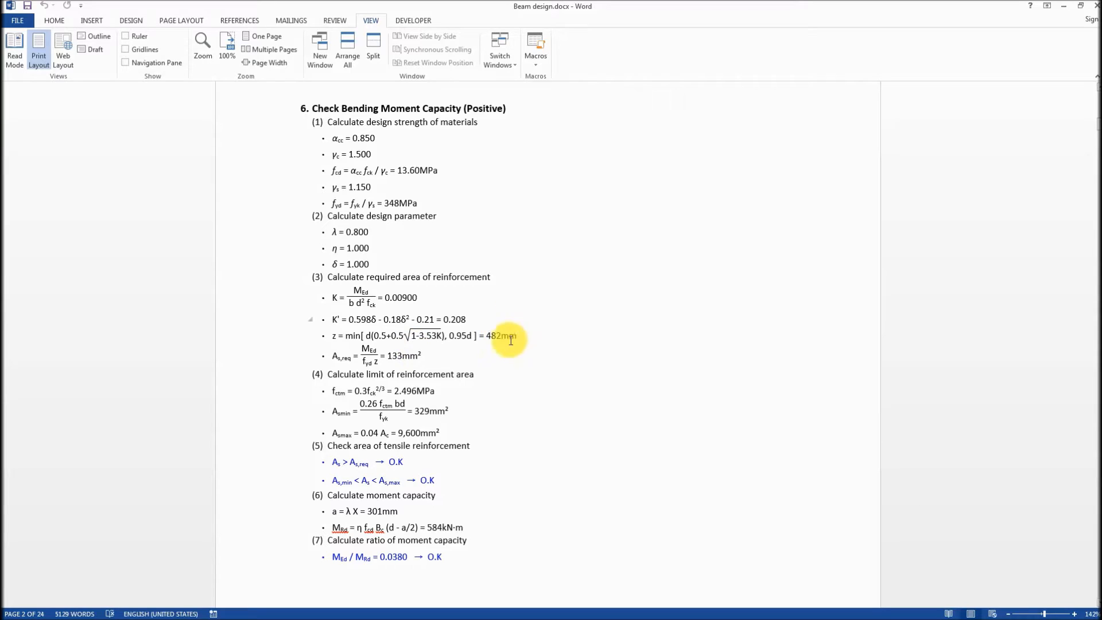
{"action": "scroll", "coordinate": [502, 338], "scroll_direction": "down", "scroll_amount": 2}
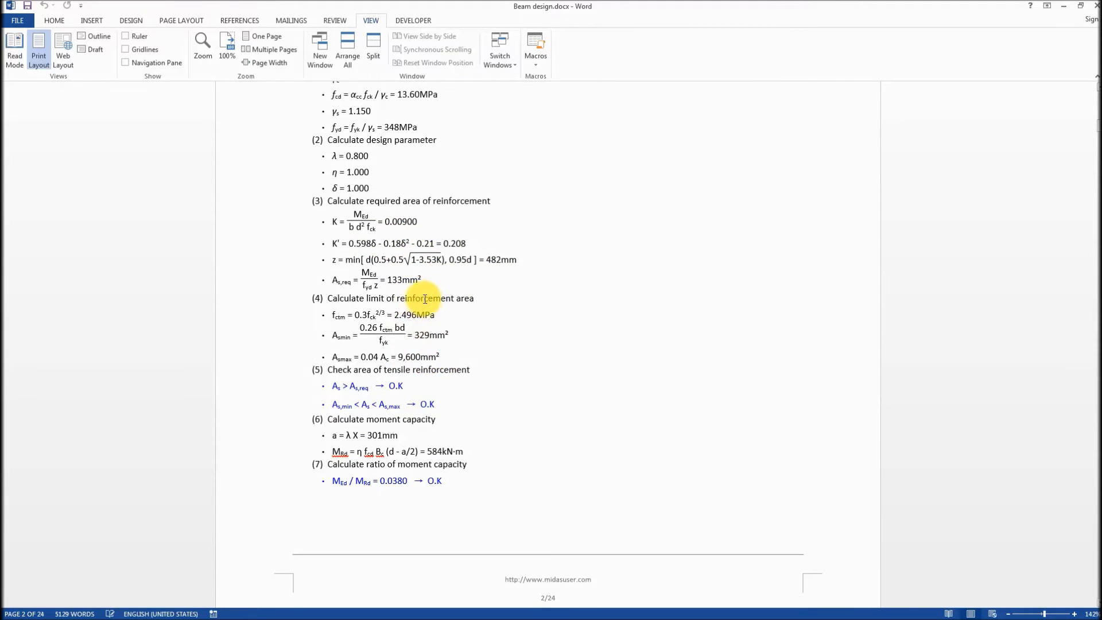
{"action": "scroll", "coordinate": [426, 300], "scroll_direction": "down", "scroll_amount": 1}
{"action": "scroll", "coordinate": [427, 301], "scroll_direction": "down", "scroll_amount": 5}
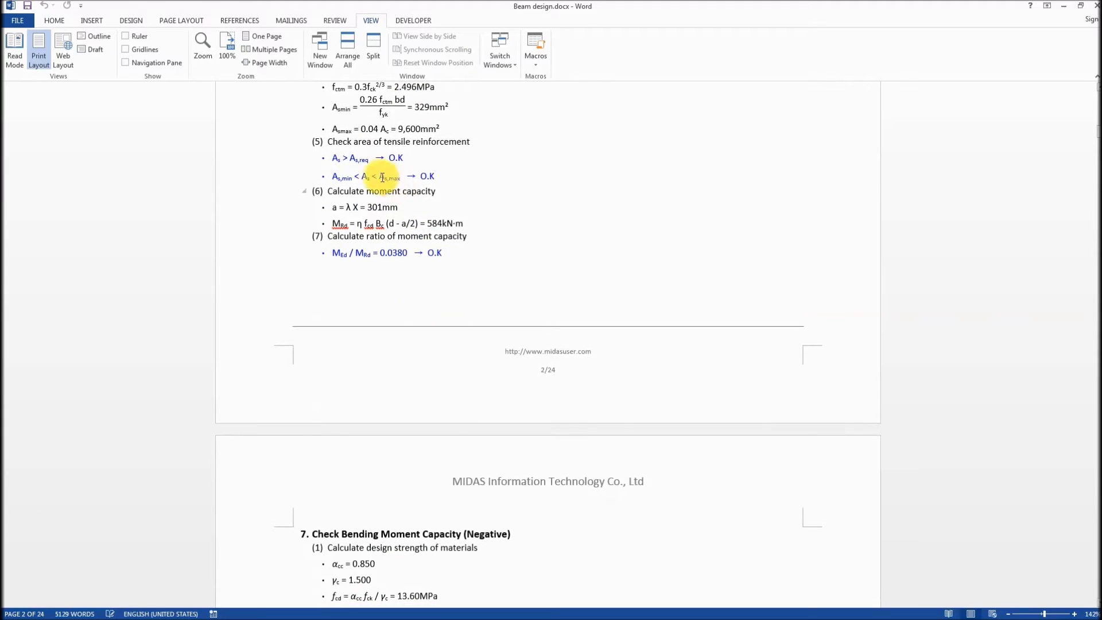
{"action": "scroll", "coordinate": [440, 183], "scroll_direction": "down", "scroll_amount": 3}
{"action": "scroll", "coordinate": [534, 244], "scroll_direction": "down", "scroll_amount": 5}
{"action": "scroll", "coordinate": [528, 246], "scroll_direction": "up", "scroll_amount": 8}
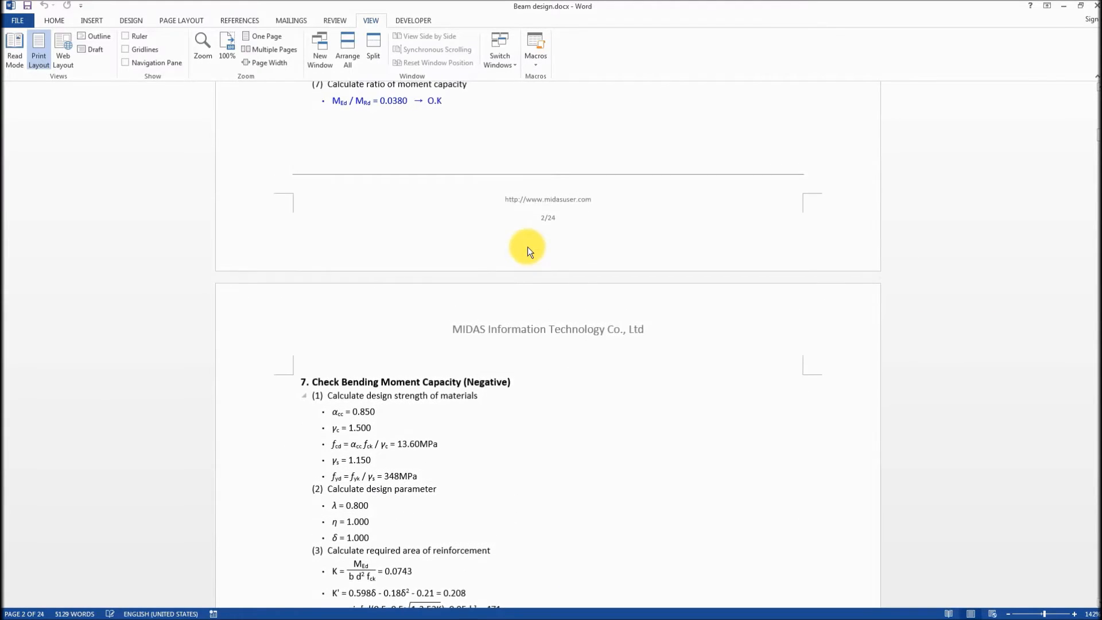
Step: Examine the report's negative bending moment, shear capacity and stress limitation checks for beam B01-01
{"action": "scroll", "coordinate": [528, 247], "scroll_direction": "down", "scroll_amount": 20}
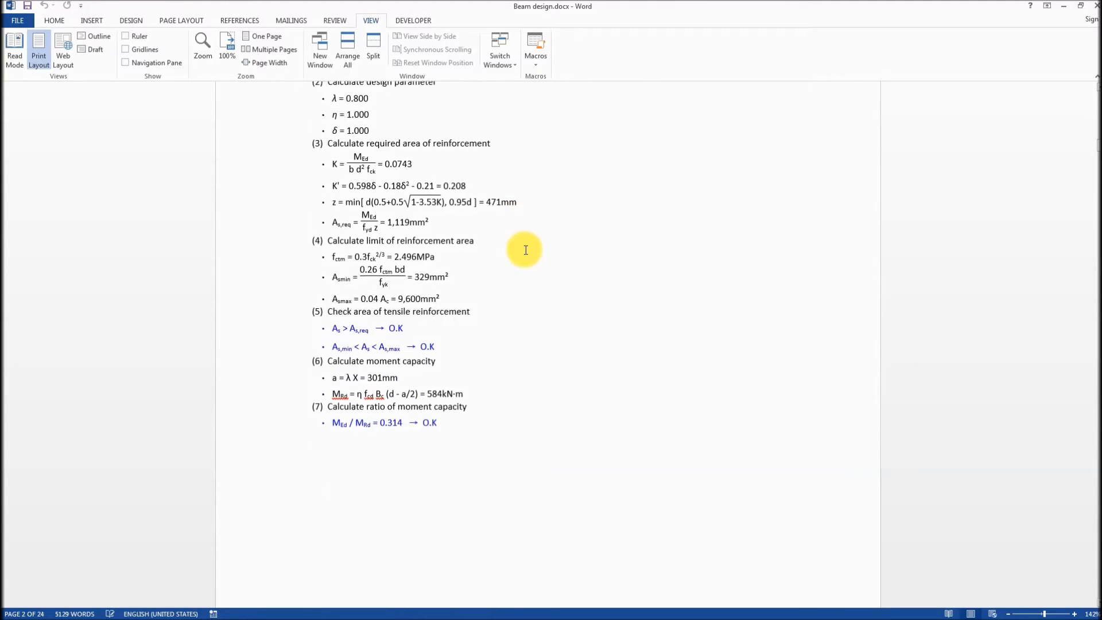
{"action": "scroll", "coordinate": [525, 249], "scroll_direction": "down", "scroll_amount": 12}
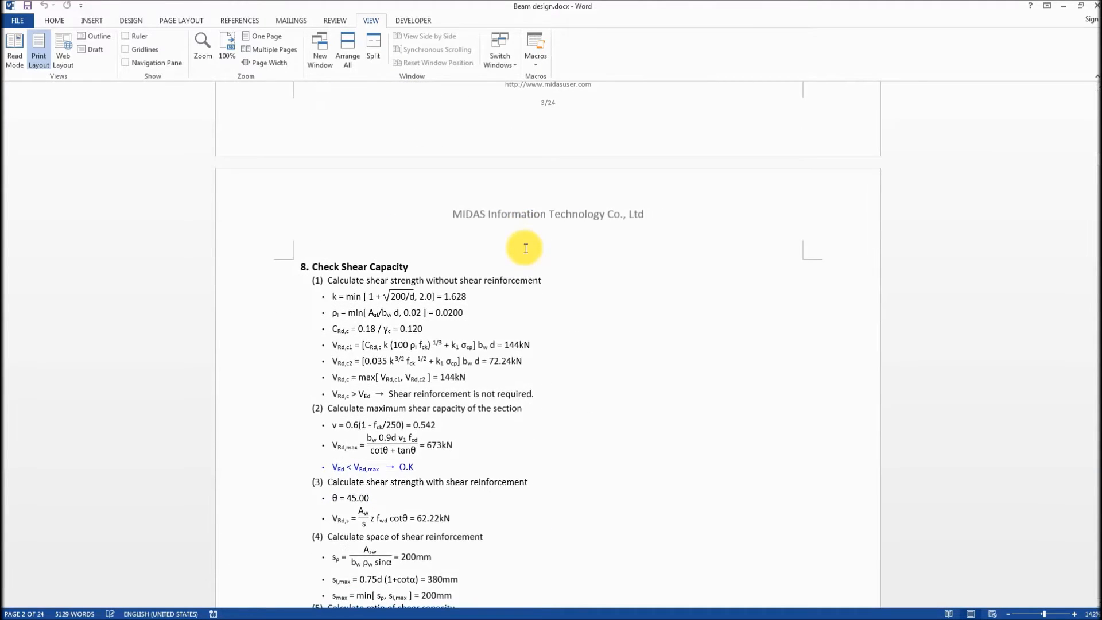
{"action": "scroll", "coordinate": [376, 249], "scroll_direction": "down", "scroll_amount": 10}
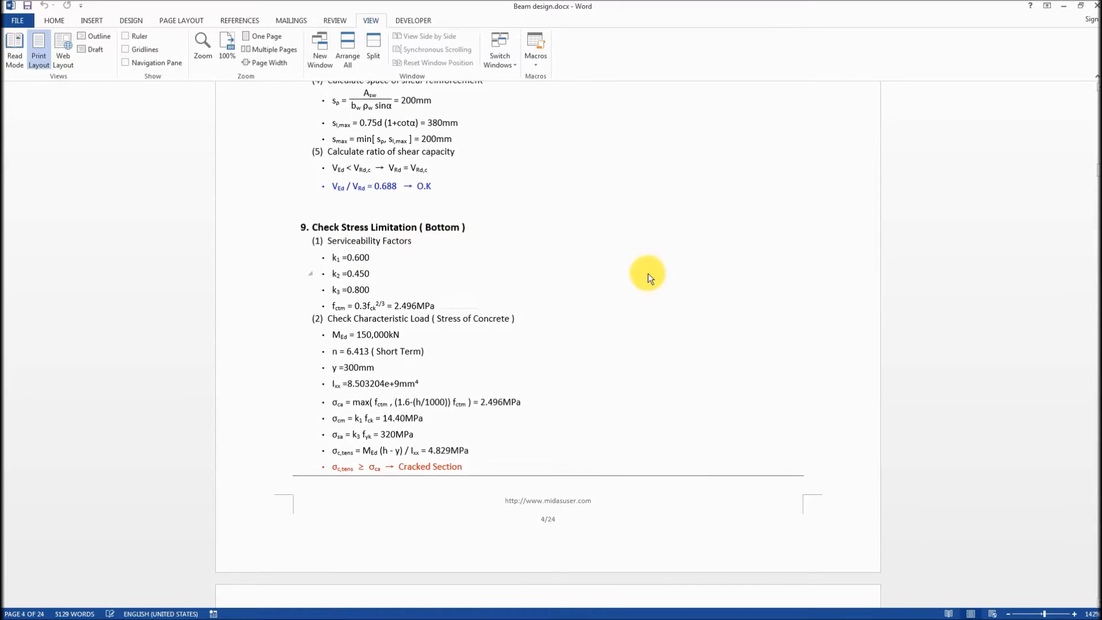
{"action": "scroll", "coordinate": [516, 240], "scroll_direction": "down", "scroll_amount": 12}
{"action": "scroll", "coordinate": [516, 241], "scroll_direction": "down", "scroll_amount": 20}
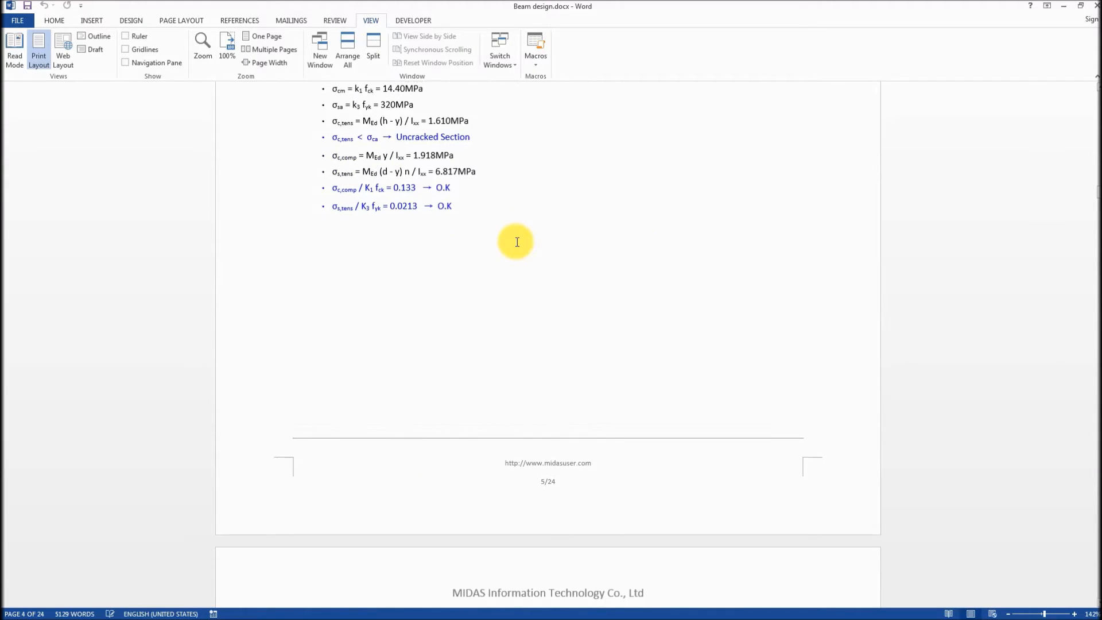
{"action": "scroll", "coordinate": [514, 241], "scroll_direction": "down", "scroll_amount": 20}
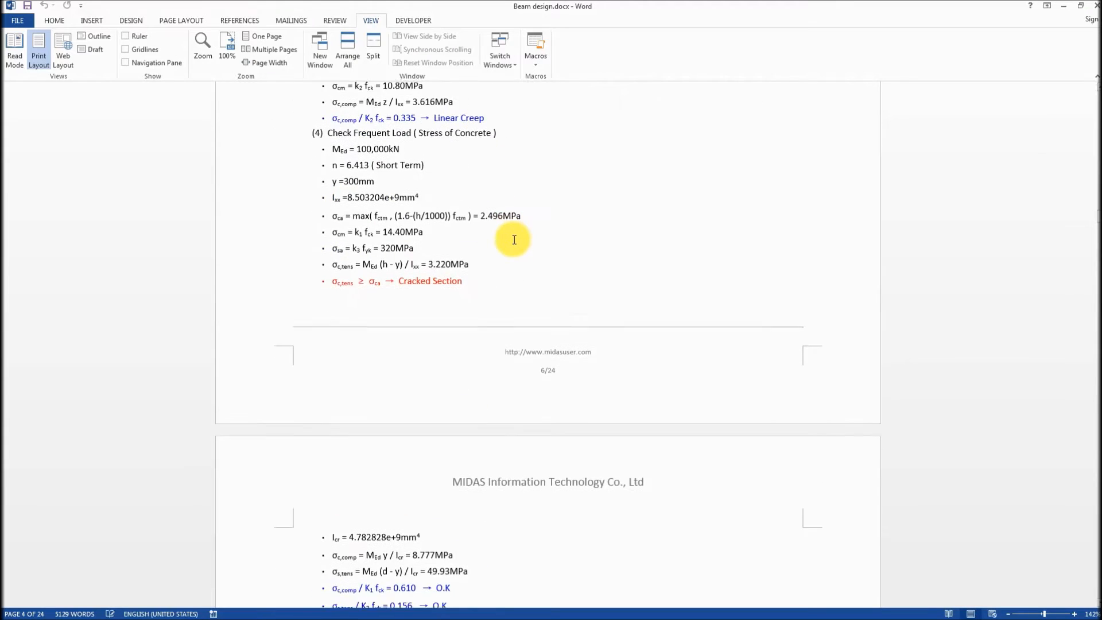
Step: Read the crack width and deflection checks, continuing to the material and section data for the beam's middle section
{"action": "scroll", "coordinate": [513, 240], "scroll_direction": "down", "scroll_amount": 7}
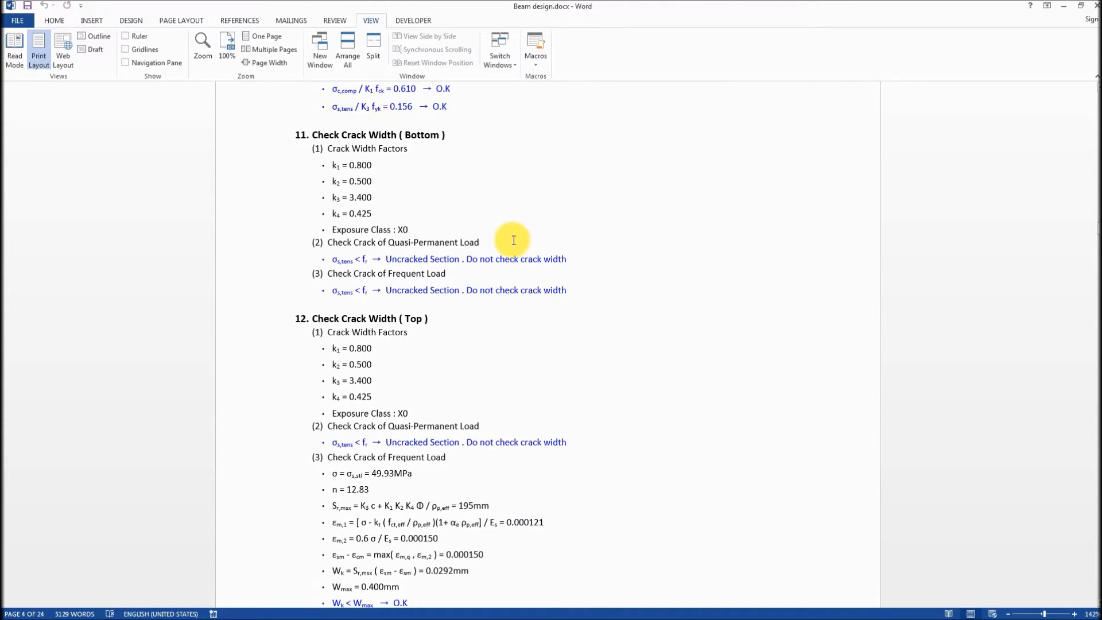
{"action": "scroll", "coordinate": [514, 240], "scroll_direction": "down", "scroll_amount": 13}
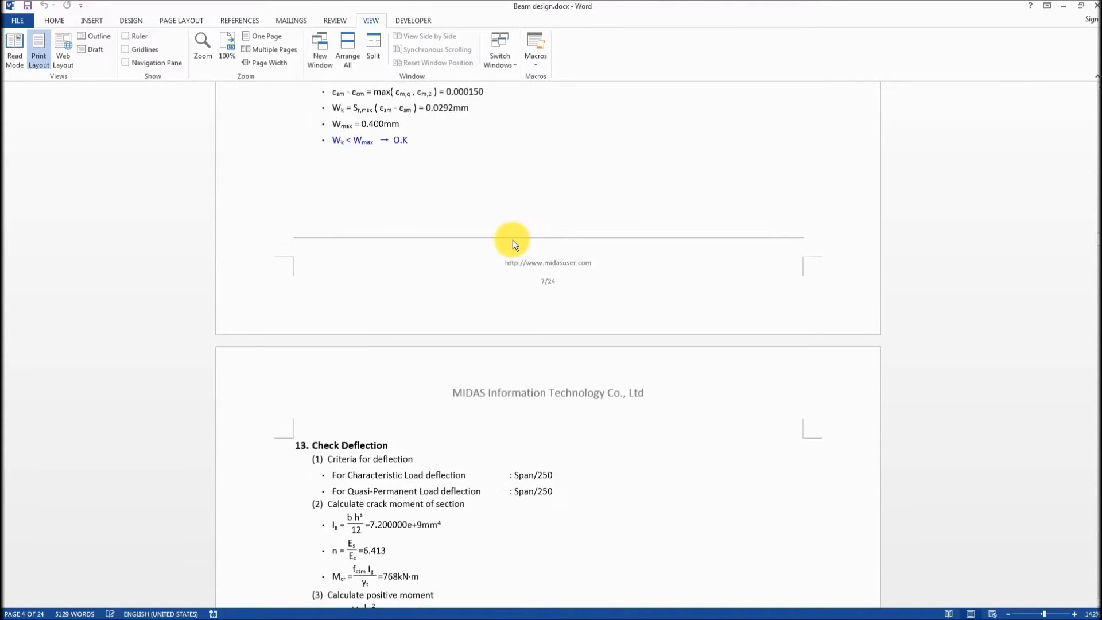
{"action": "scroll", "coordinate": [512, 238], "scroll_direction": "down", "scroll_amount": 12}
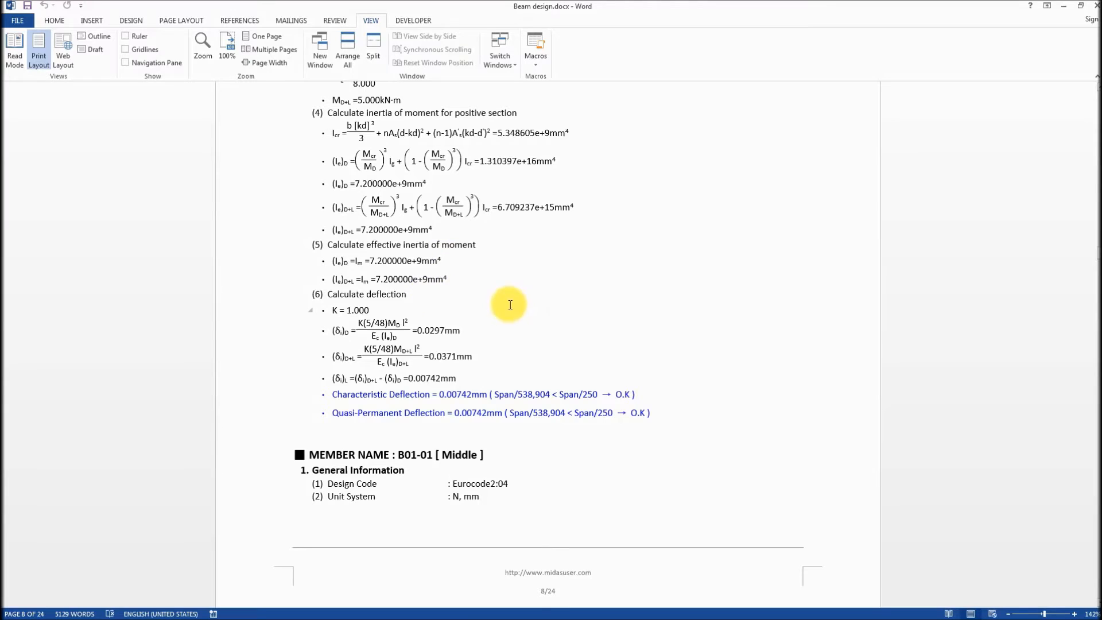
{"action": "scroll", "coordinate": [491, 236], "scroll_direction": "down", "scroll_amount": 10}
{"action": "scroll", "coordinate": [491, 239], "scroll_direction": "down", "scroll_amount": 5}
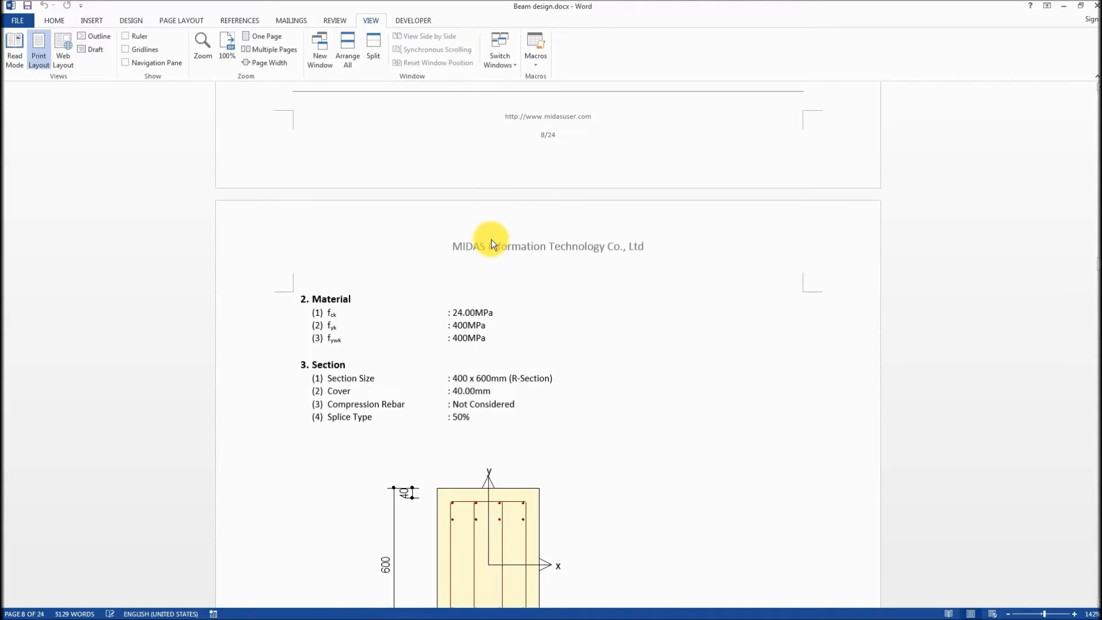
Step: Go back to the report's crack width checks and compare them with beam B01-01's results table in midas Design+
{"action": "scroll", "coordinate": [491, 239], "scroll_direction": "up", "scroll_amount": 15}
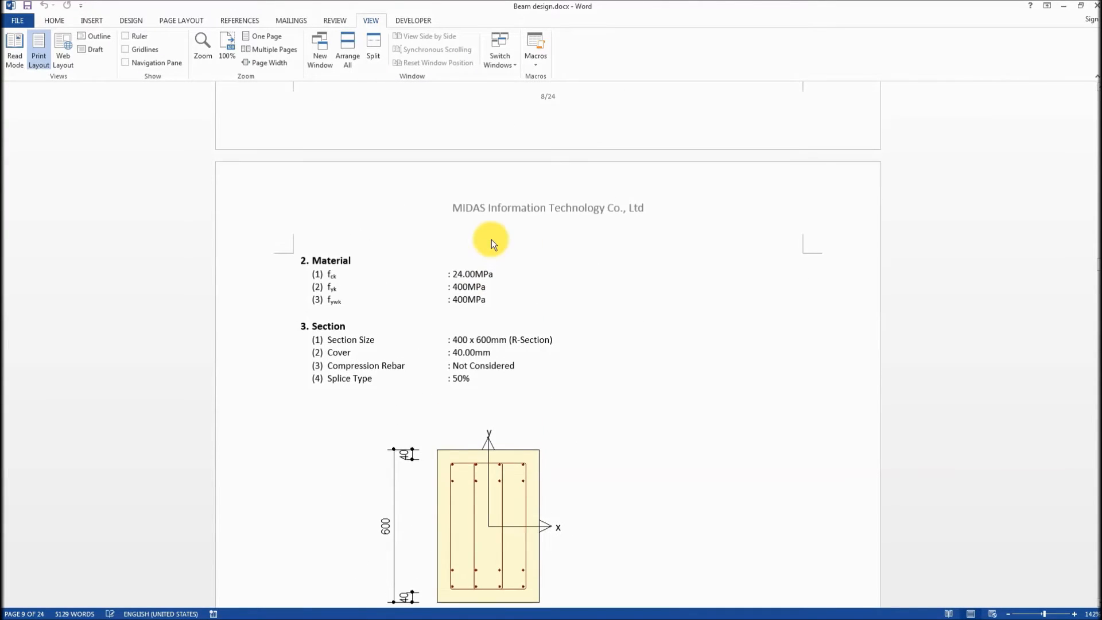
{"action": "scroll", "coordinate": [491, 242], "scroll_direction": "up", "scroll_amount": 13}
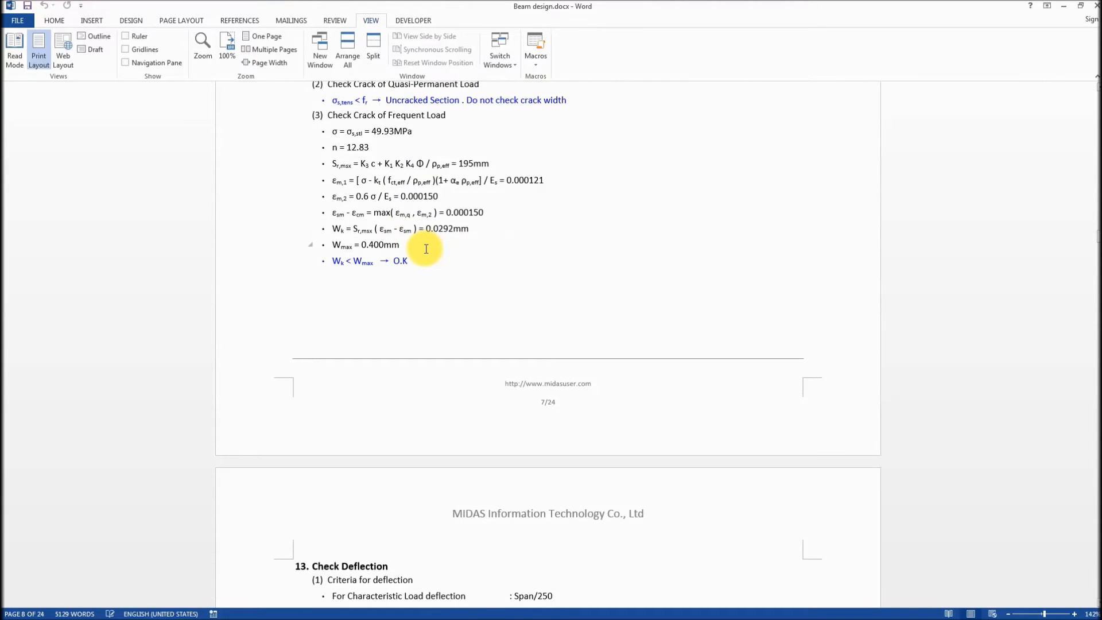
{"action": "key", "text": "alt"}
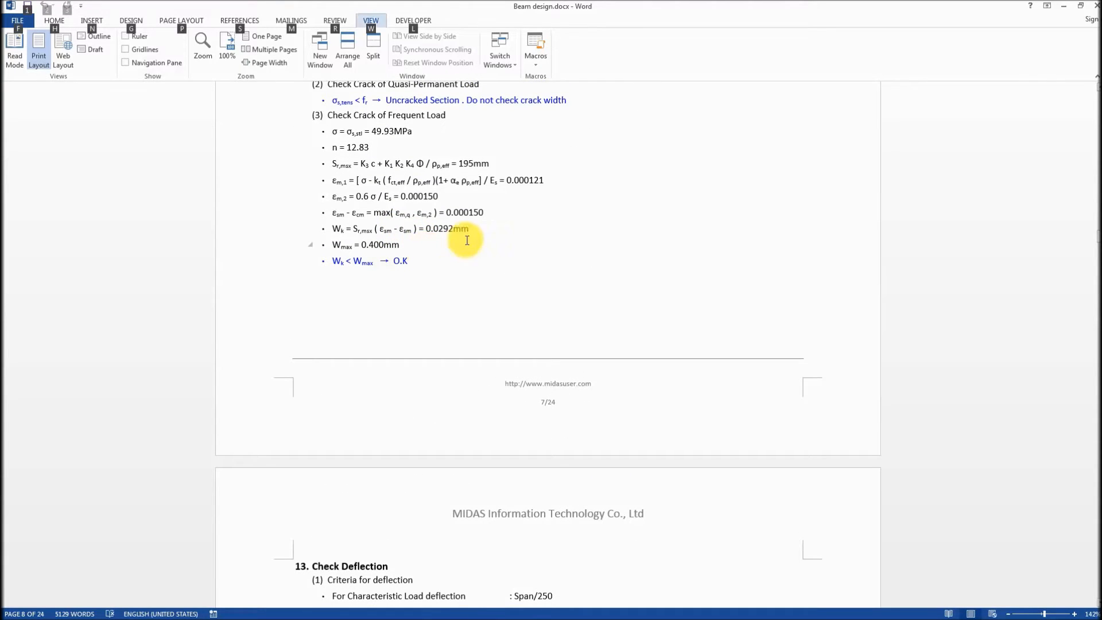
{"action": "key", "text": "alt"}
{"action": "scroll", "coordinate": [413, 241], "scroll_direction": "up", "scroll_amount": 9}
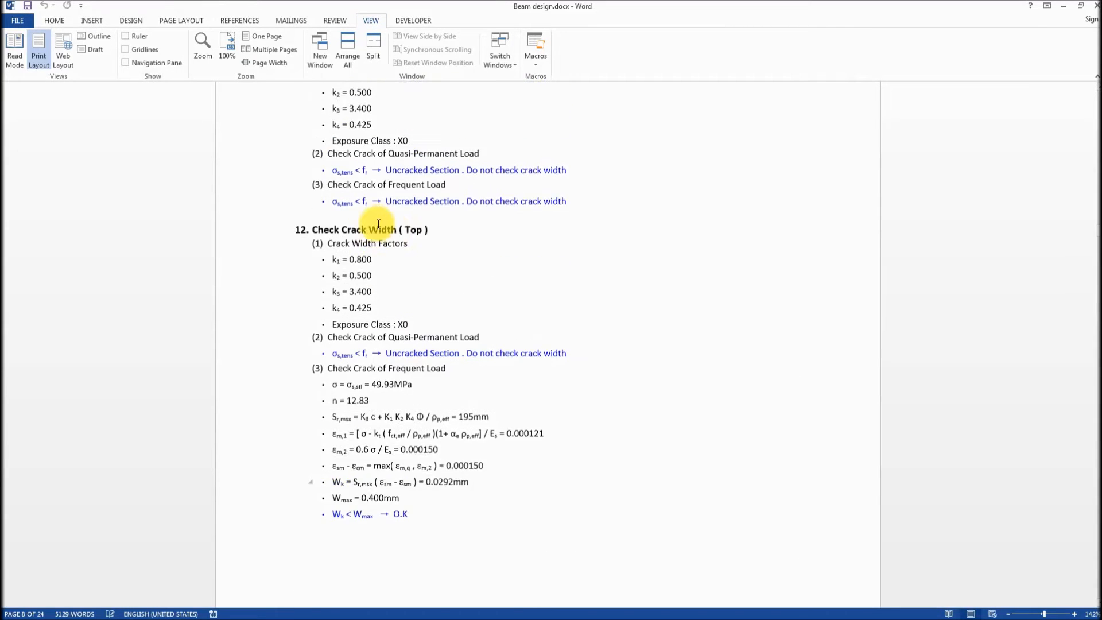
{"action": "scroll", "coordinate": [413, 244], "scroll_direction": "up", "scroll_amount": 4}
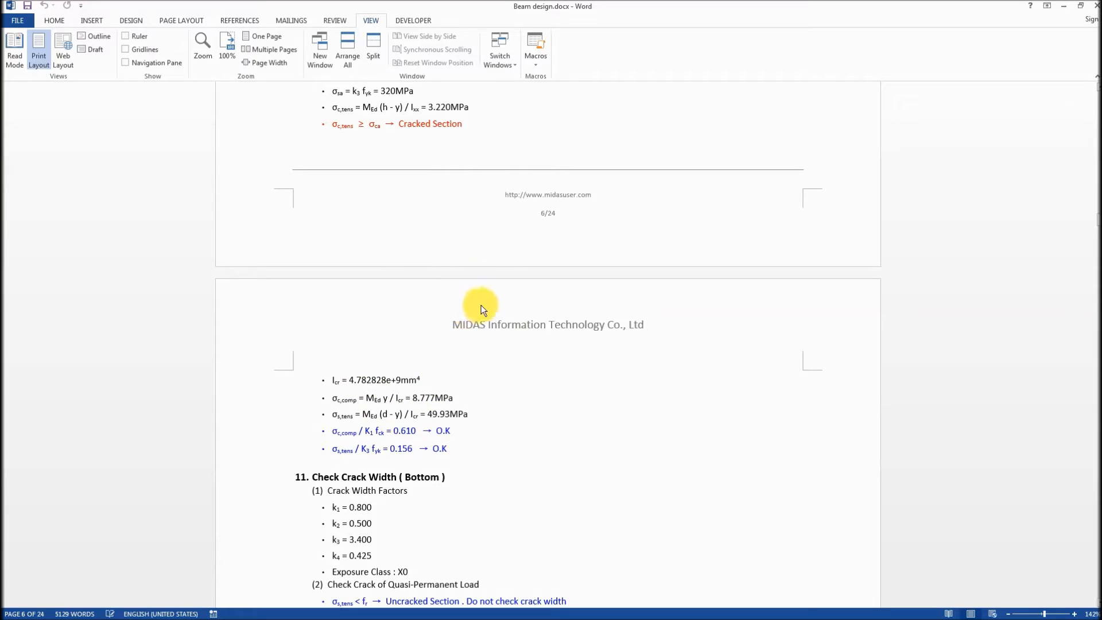
{"action": "key", "text": "alt+Tab"}
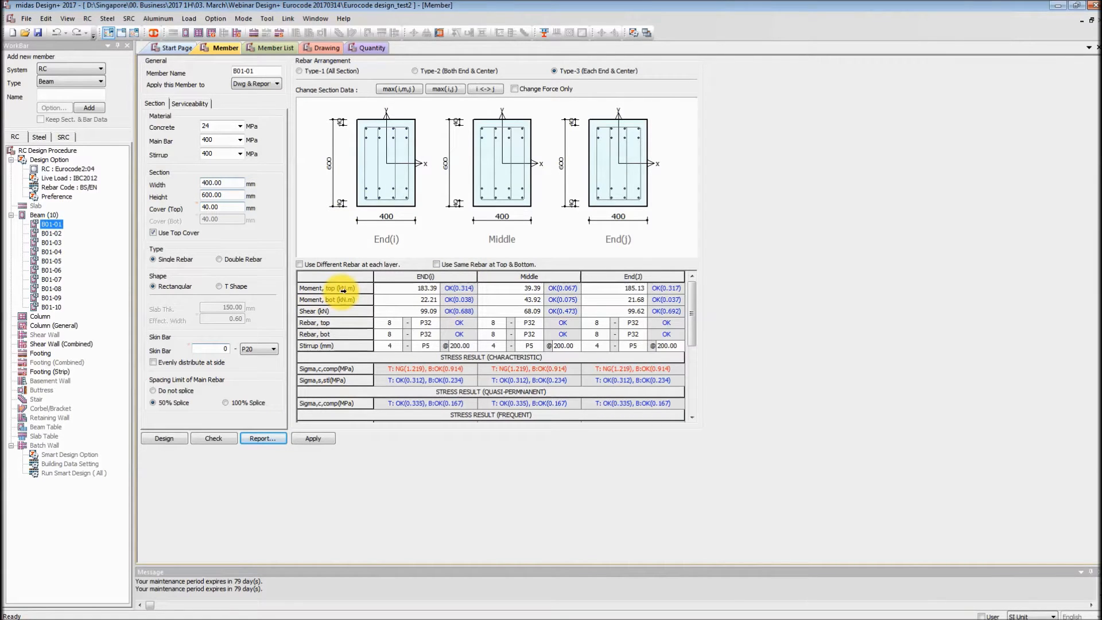
{"action": "key", "text": "alt+Tab"}
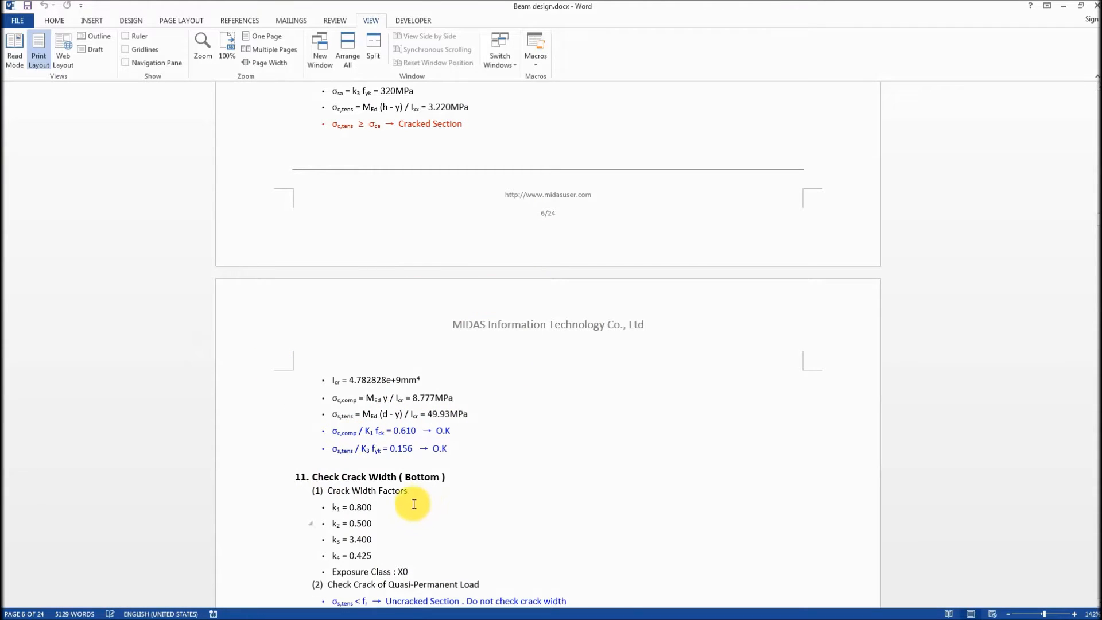
{"action": "key", "text": "alt+Tab"}
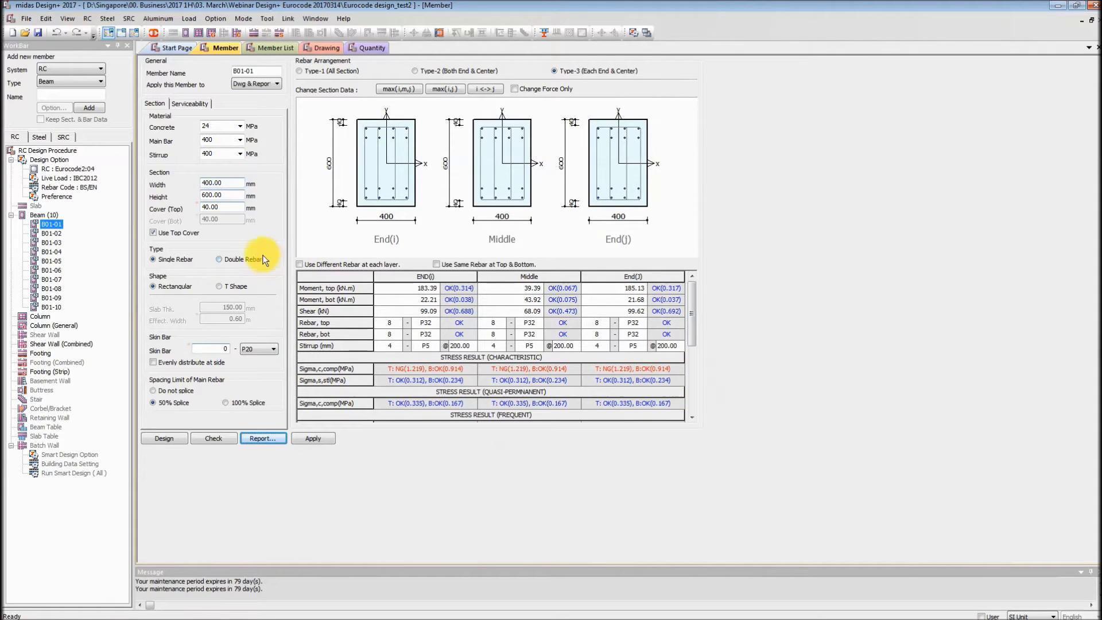
Step: View the section and force data of beams B01-02, B01-03 and B01-04, and return to beam B01-01
{"action": "left_click", "coordinate": [54, 234]}
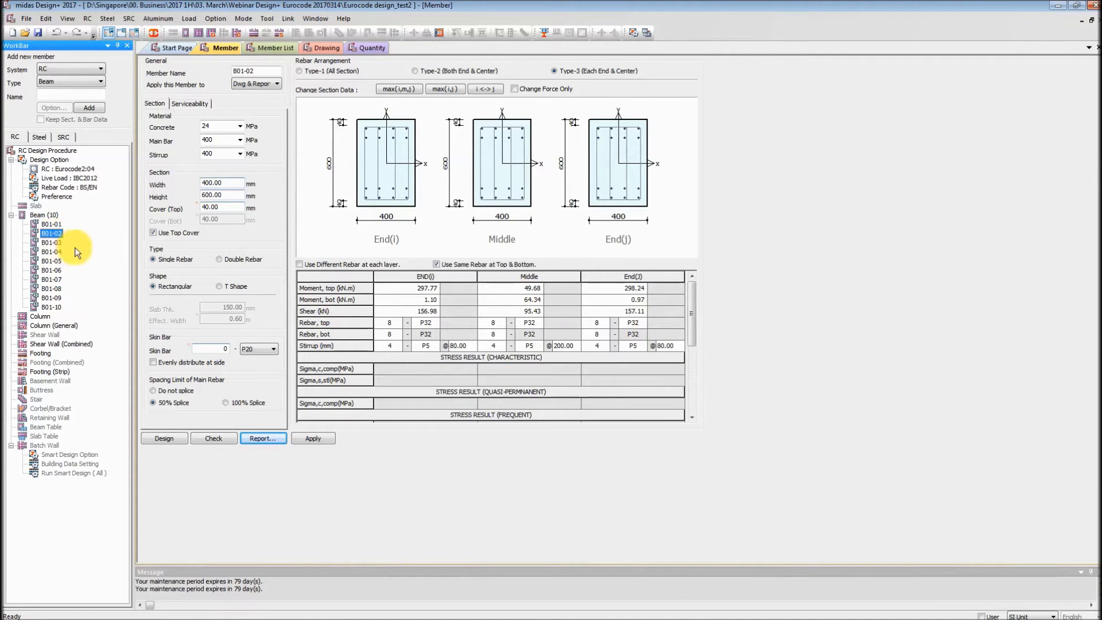
{"action": "left_click", "coordinate": [58, 242]}
{"action": "left_click", "coordinate": [54, 252]}
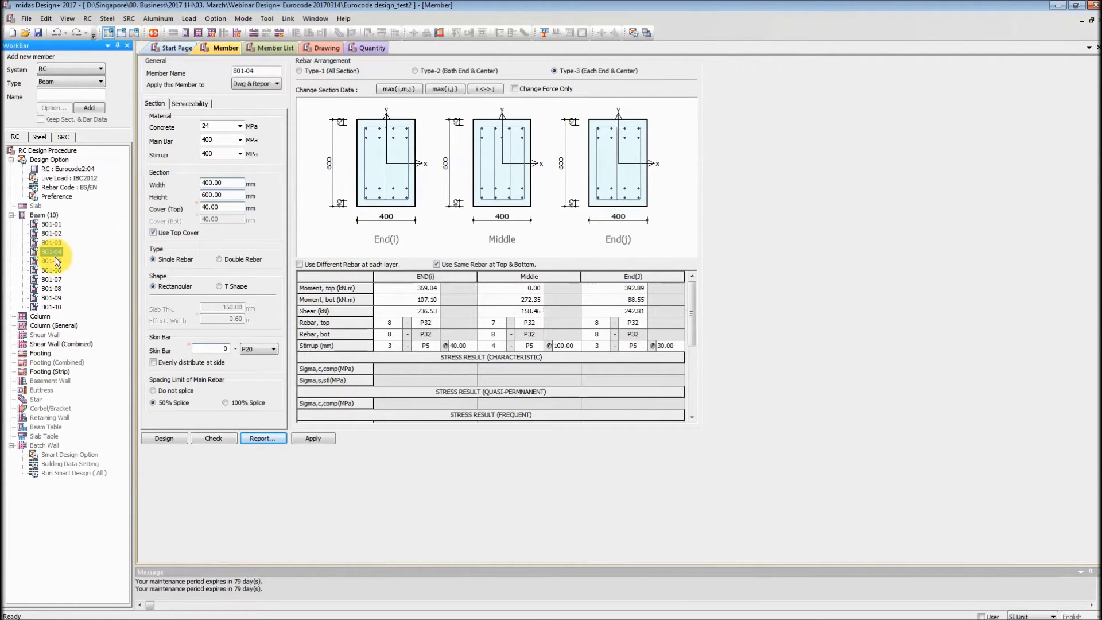
{"action": "left_click", "coordinate": [53, 225]}
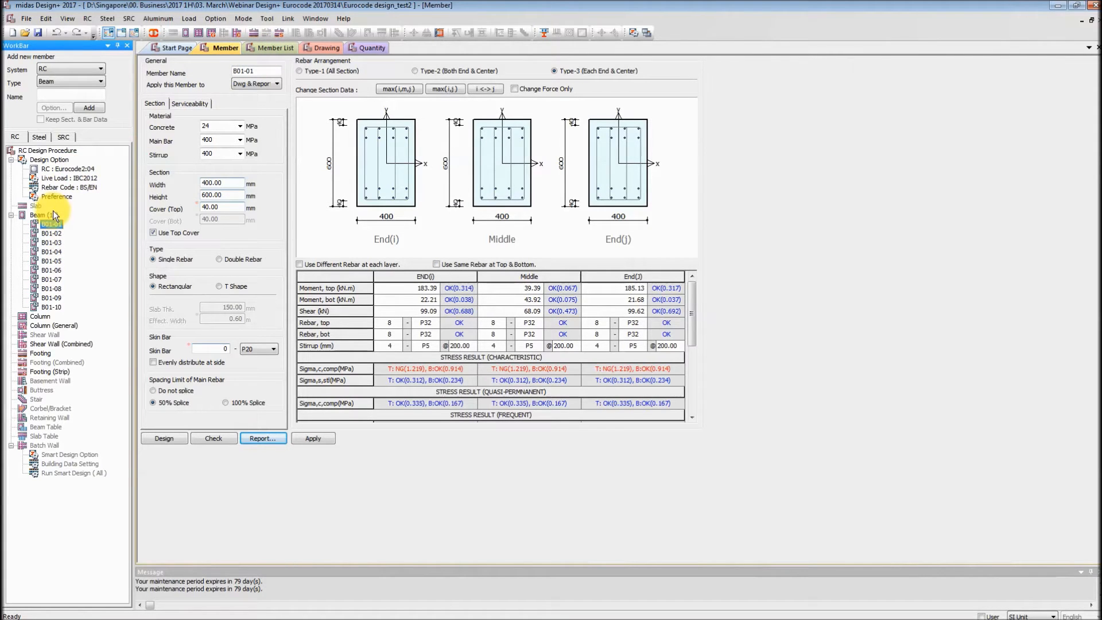
Step: Look through the member list of all beams, including forces, rebar, serviceability and stress data, and return to beam B01-01's member view
{"action": "left_click", "coordinate": [263, 50]}
{"action": "mouse_move", "coordinate": [303, 539]}
{"action": "left_mouse_down"}
{"action": "mouse_move", "coordinate": [700, 536]}
{"action": "mouse_move", "coordinate": [291, 522]}
{"action": "left_mouse_up"}
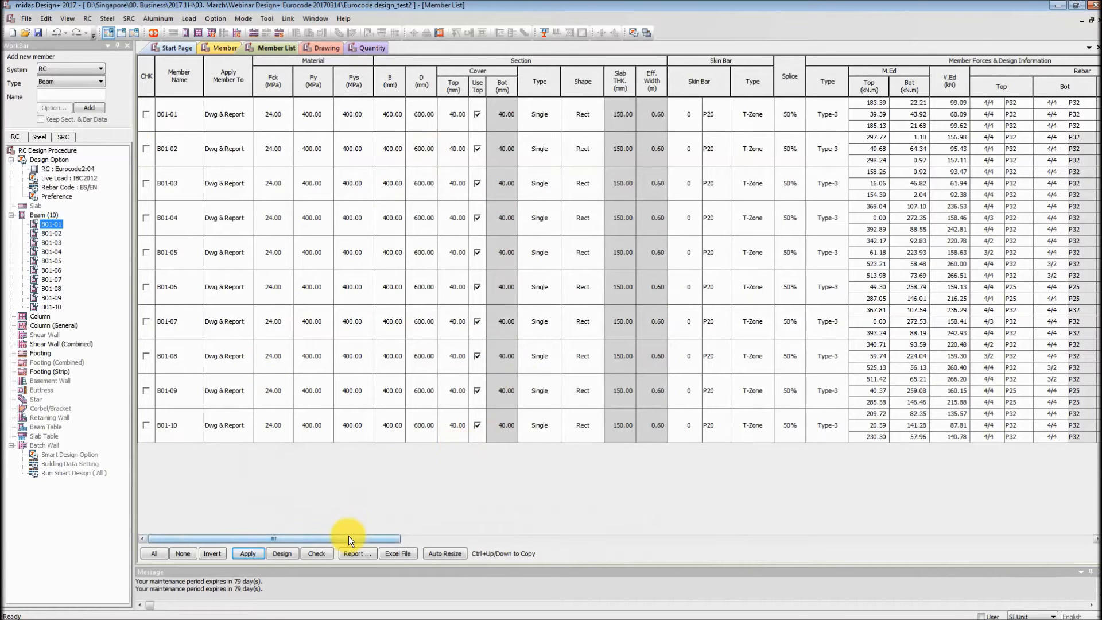
{"action": "left_click_drag", "start_coordinate": [349, 535], "coordinate": [484, 537]}
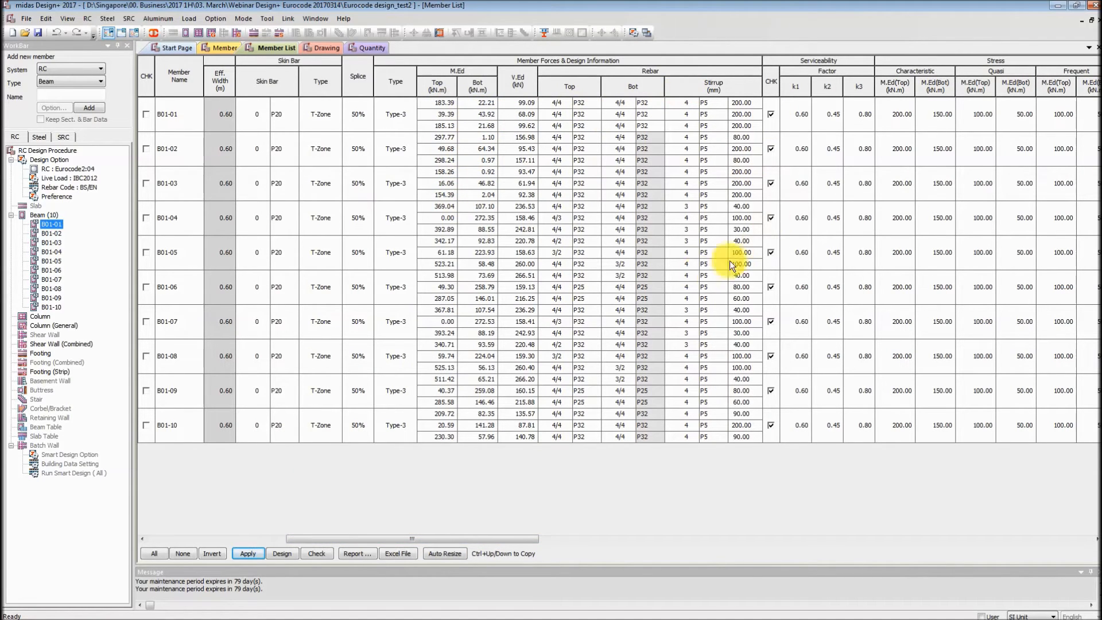
{"action": "left_click_drag", "start_coordinate": [445, 535], "coordinate": [258, 533]}
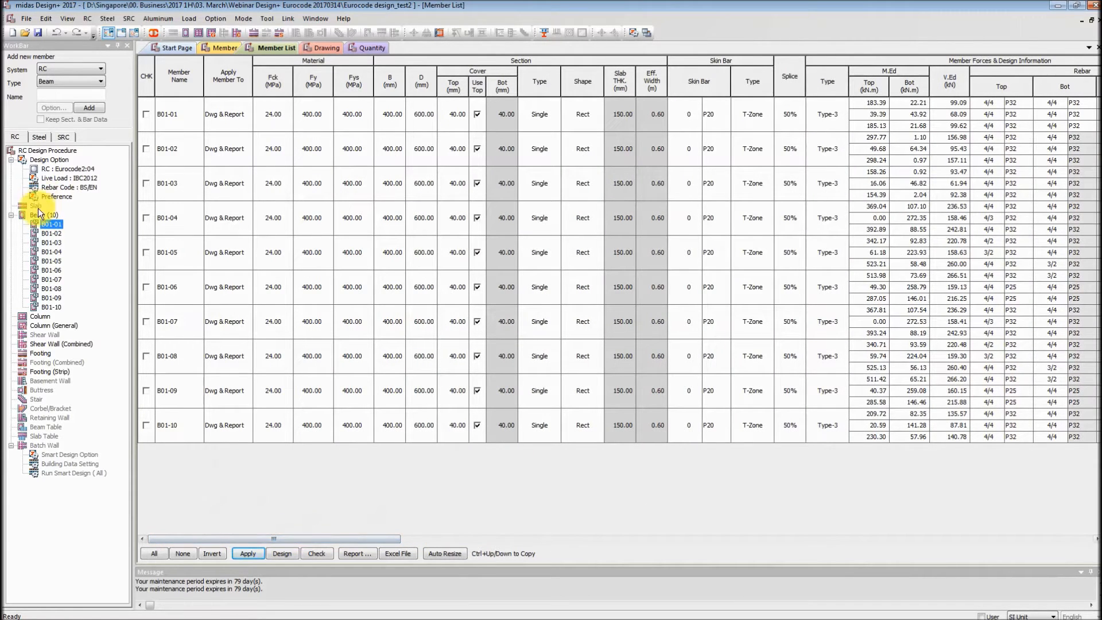
{"action": "left_click", "coordinate": [228, 47]}
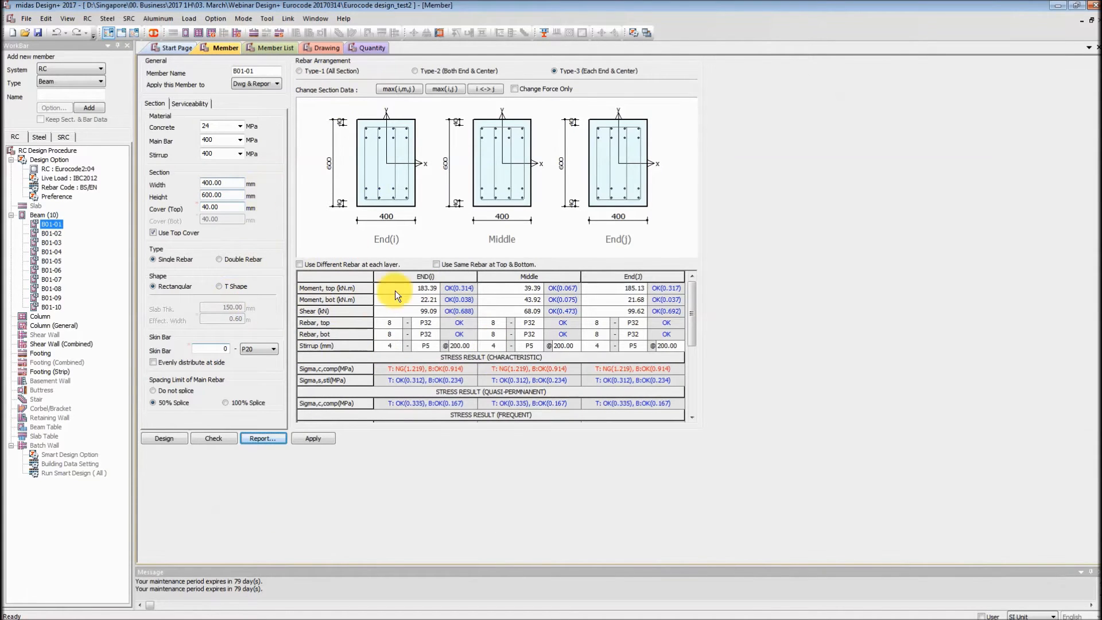
Step: In the member list, set the main bar strength Fy of beam B01-01 to 500 MPa
{"action": "left_click", "coordinate": [274, 47]}
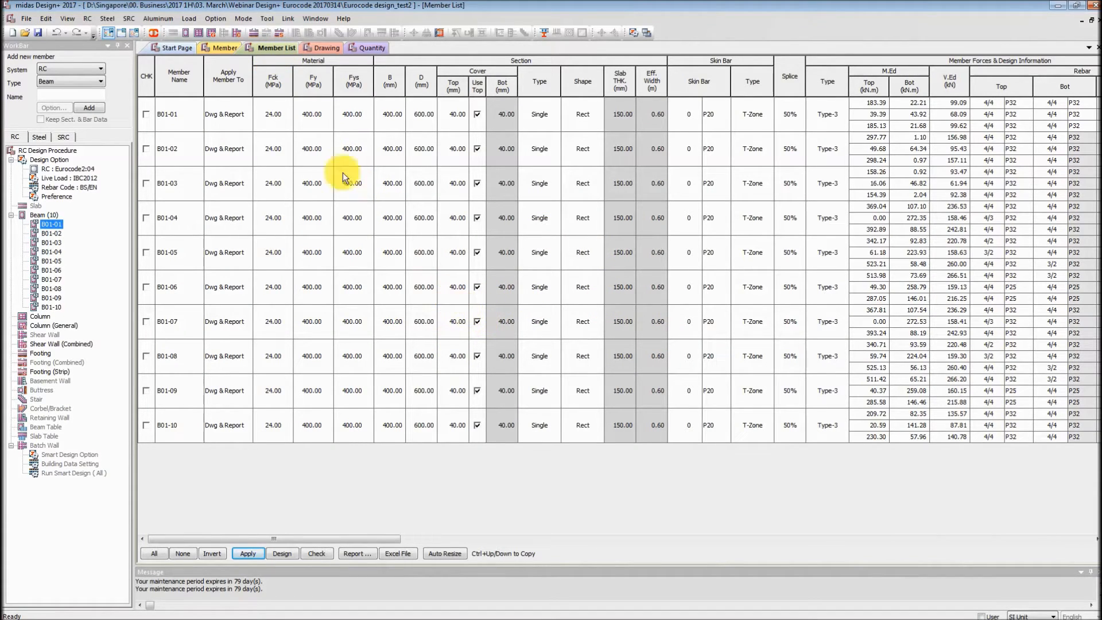
{"action": "left_click", "coordinate": [310, 113]}
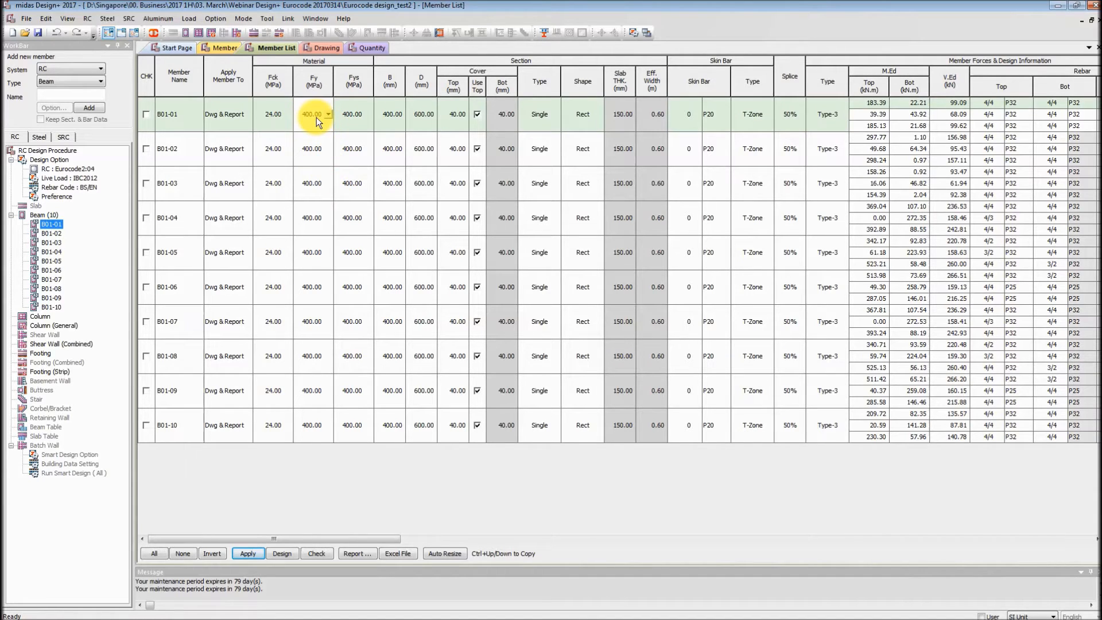
{"action": "left_click", "coordinate": [326, 116]}
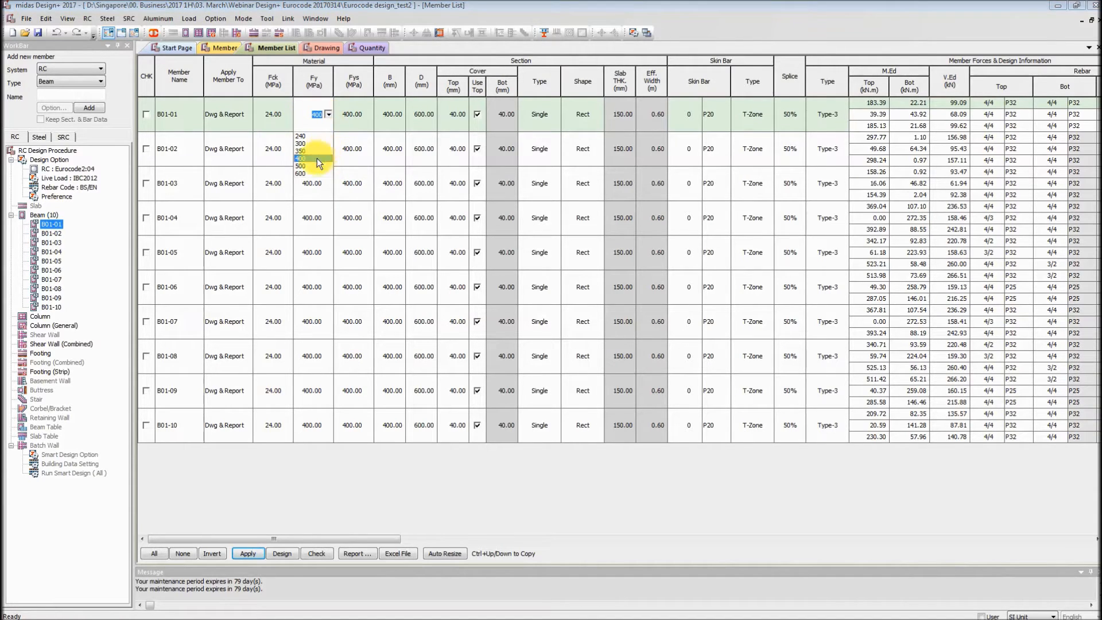
{"action": "left_click", "coordinate": [312, 163]}
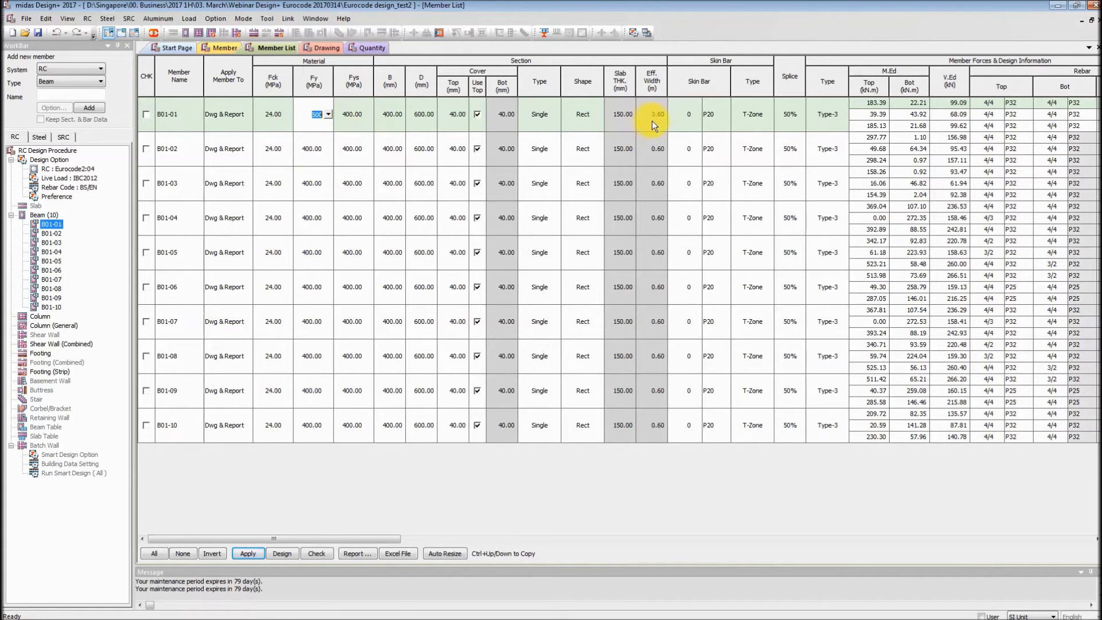
{"action": "left_click", "coordinate": [565, 121]}
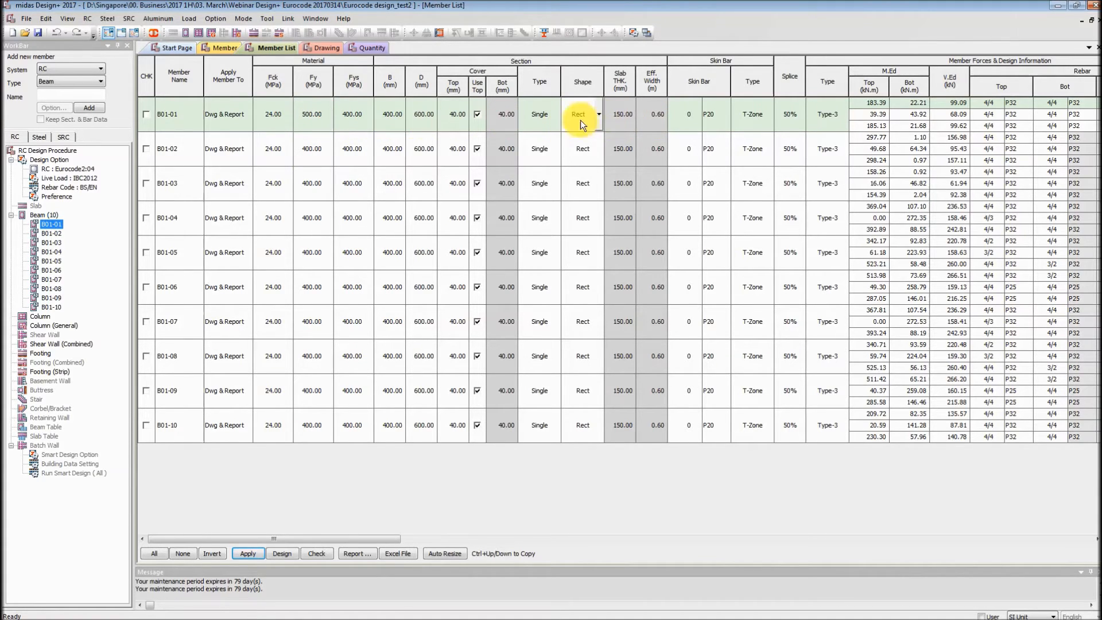
Step: Inspect the editable shape, type and top cover entries of beam B01-01 in the member list without changing them
{"action": "left_click", "coordinate": [600, 114]}
{"action": "left_click", "coordinate": [552, 118]}
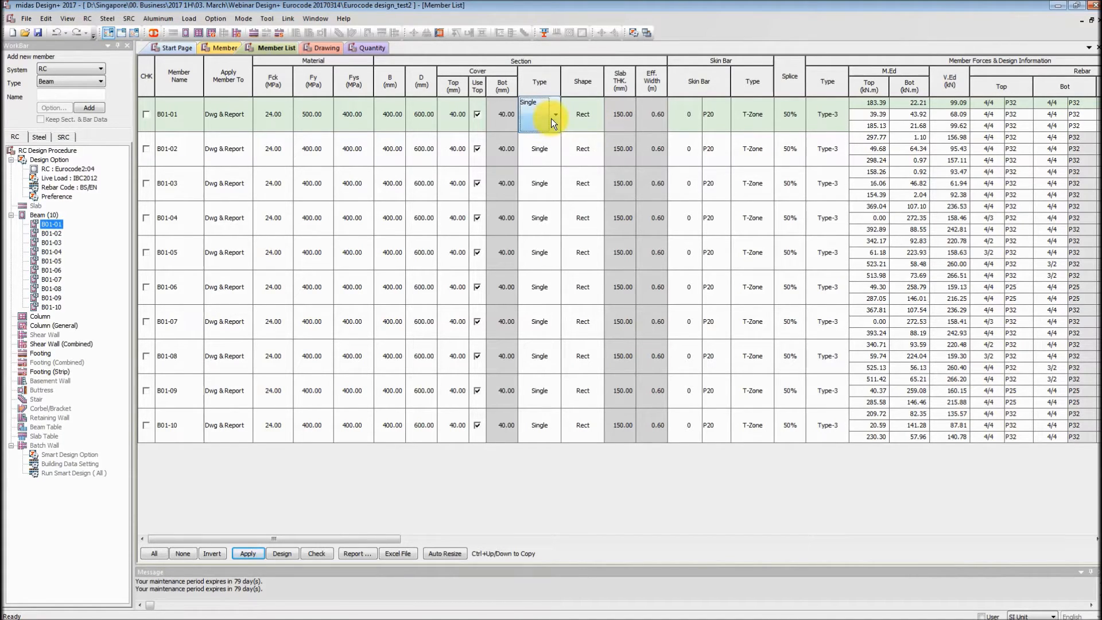
{"action": "left_click", "coordinate": [463, 117]}
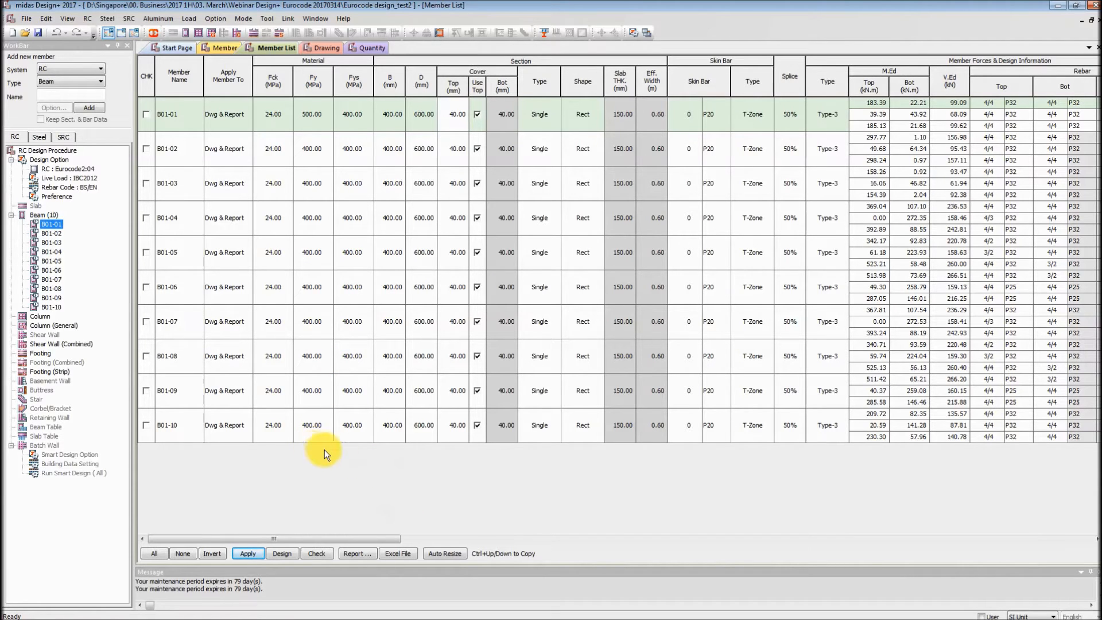
{"action": "left_click_drag", "start_coordinate": [357, 535], "coordinate": [255, 532]}
Step: Switch to the Beam forces.xlsx workbook in Excel, maximize its window and examine the first member's data on the STR sheet
{"action": "key", "text": "alt+Tab"}
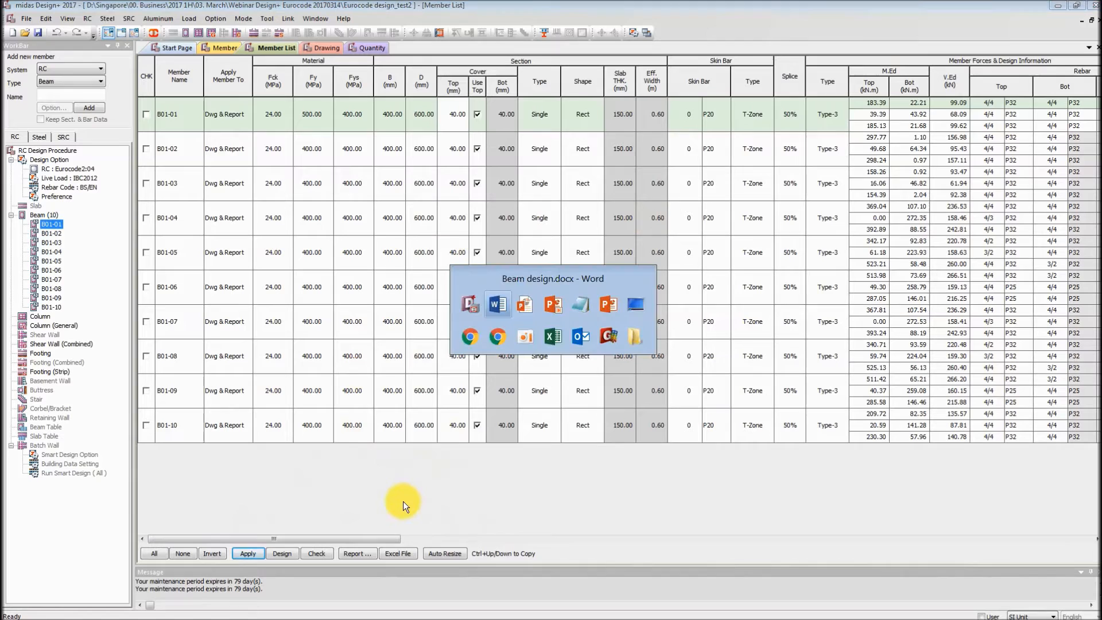
{"action": "left_click", "coordinate": [552, 343]}
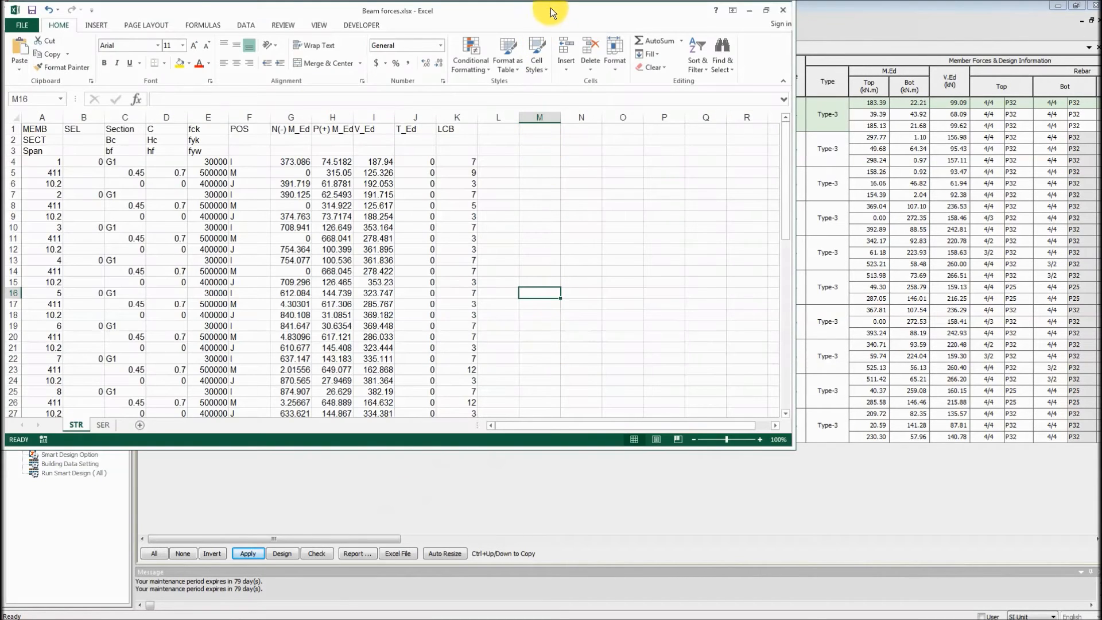
{"action": "left_click_drag", "start_coordinate": [552, 12], "coordinate": [381, 6]}
{"action": "left_click", "coordinate": [494, 277]}
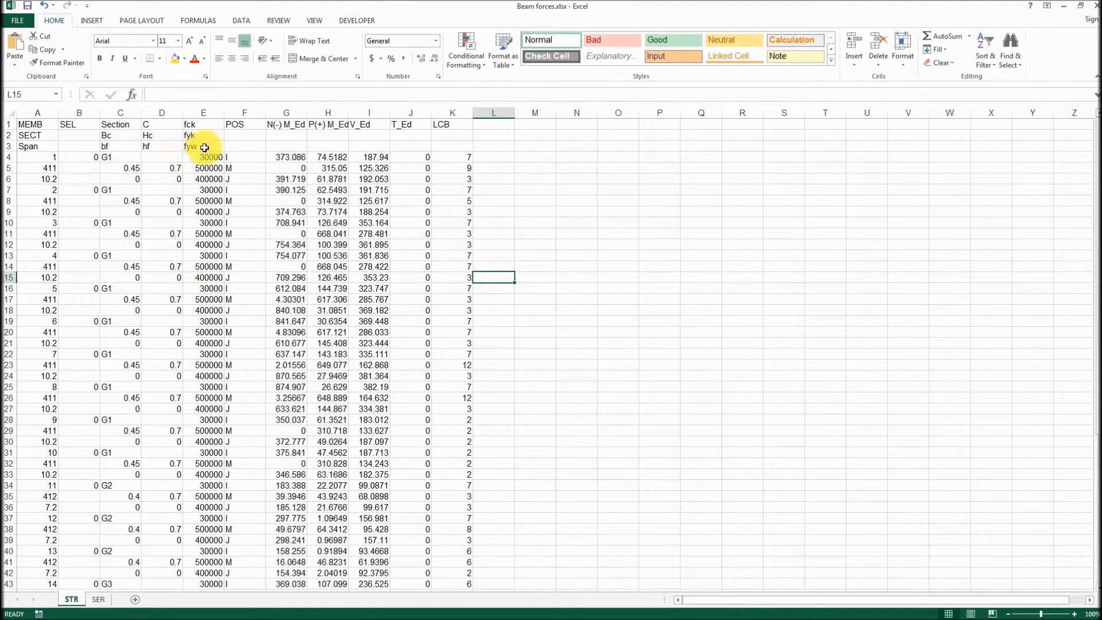
{"action": "left_click", "coordinate": [41, 156]}
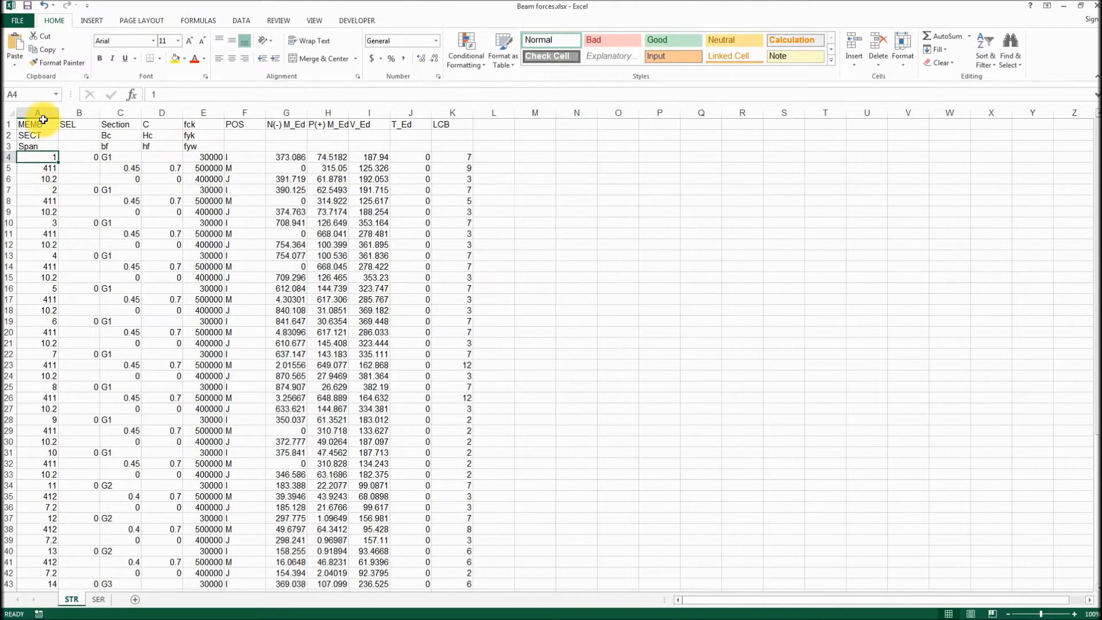
Step: Examine the position, negative and positive moment, and shear force columns for the members on the STR sheet
{"action": "left_click", "coordinate": [625, 343]}
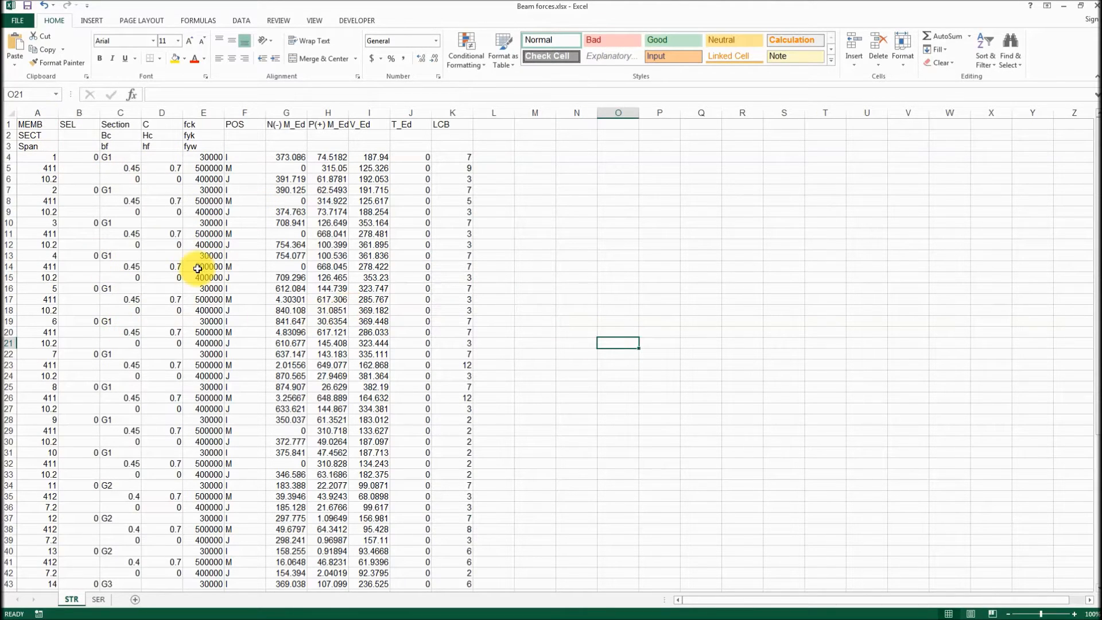
{"action": "left_click", "coordinate": [252, 213]}
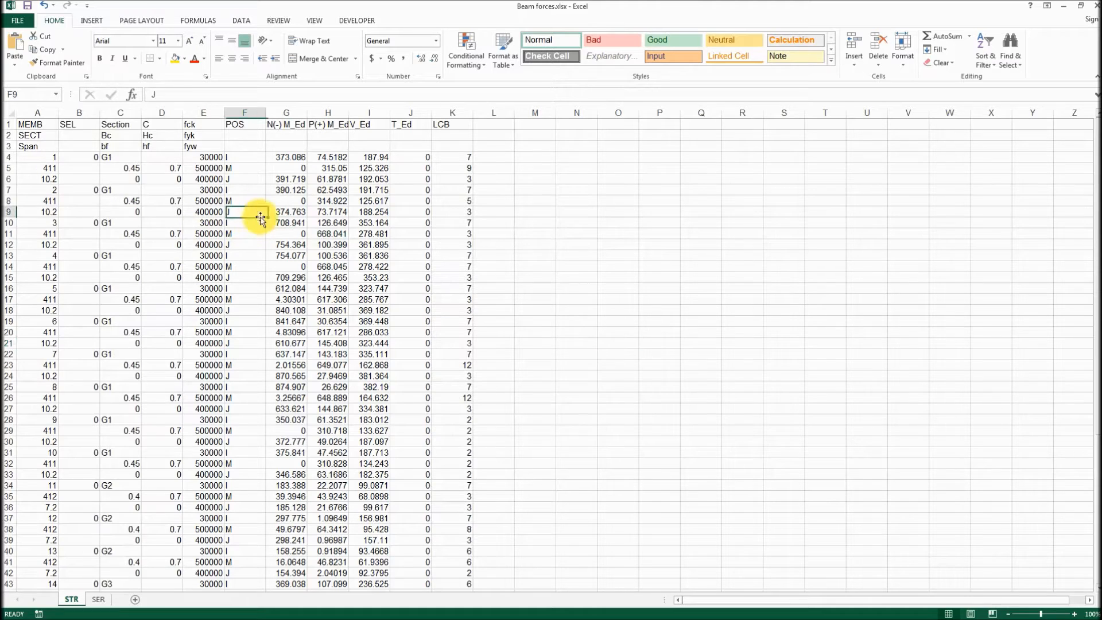
{"action": "left_click", "coordinate": [282, 125]}
{"action": "left_click", "coordinate": [283, 156]}
{"action": "left_click", "coordinate": [297, 177]}
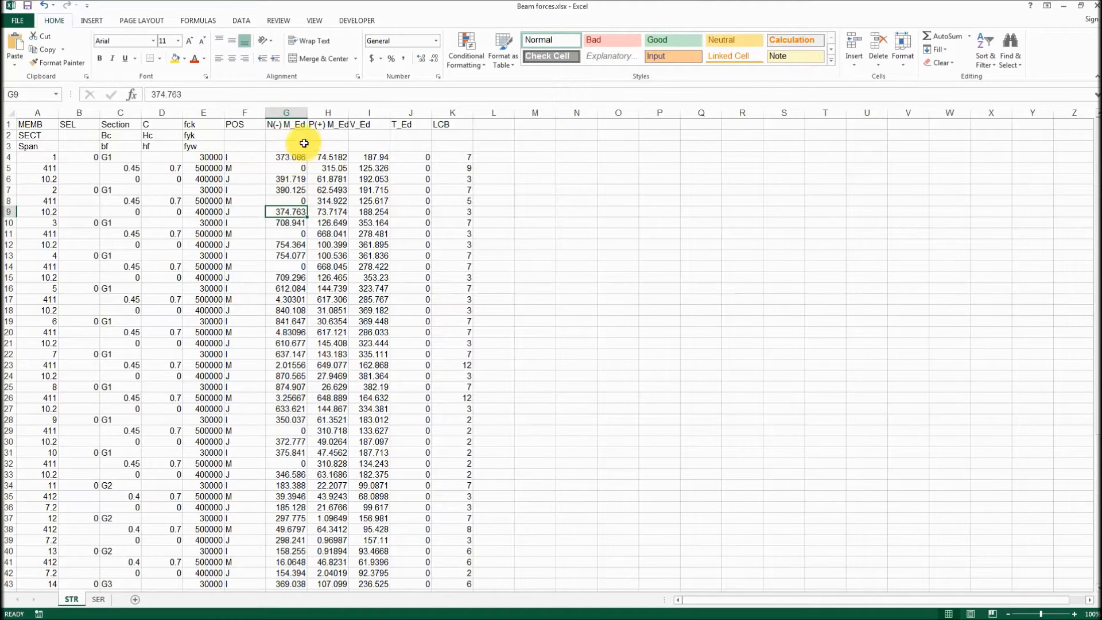
{"action": "left_click", "coordinate": [333, 124]}
{"action": "left_click", "coordinate": [336, 157]}
{"action": "left_click", "coordinate": [345, 232]}
{"action": "left_click", "coordinate": [424, 153]}
{"action": "left_click", "coordinate": [367, 114]}
{"action": "left_click", "coordinate": [384, 164]}
{"action": "left_click", "coordinate": [439, 155]}
{"action": "left_click", "coordinate": [366, 115]}
{"action": "left_click", "coordinate": [372, 167]}
{"action": "left_click", "coordinate": [695, 256]}
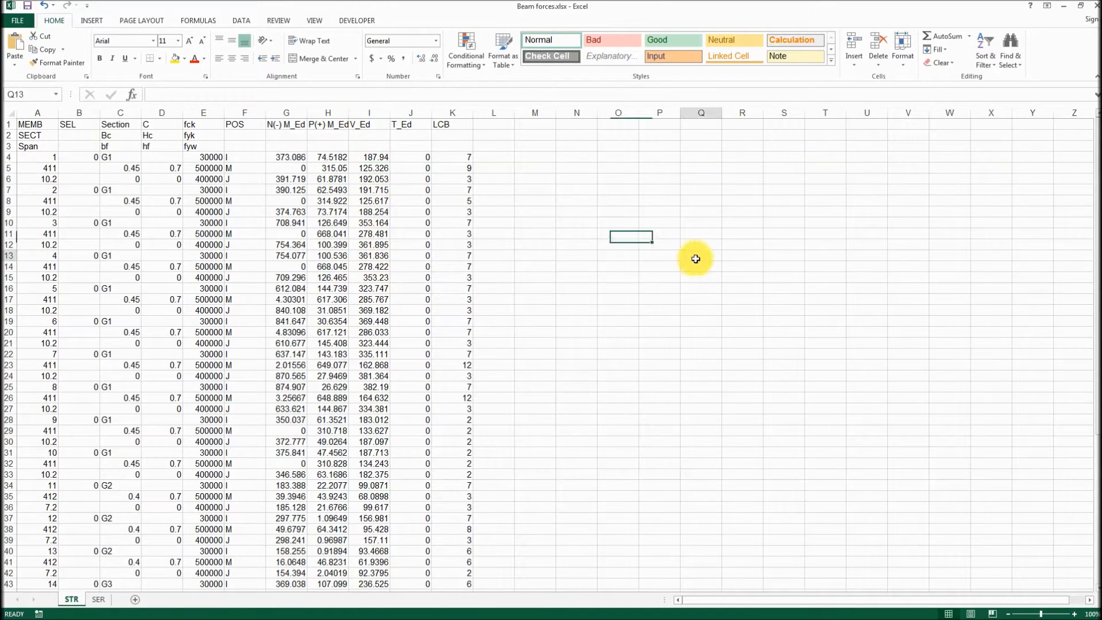
{"action": "scroll", "coordinate": [114, 257], "scroll_direction": "down", "scroll_amount": 7}
{"action": "scroll", "coordinate": [114, 258], "scroll_direction": "up", "scroll_amount": 7}
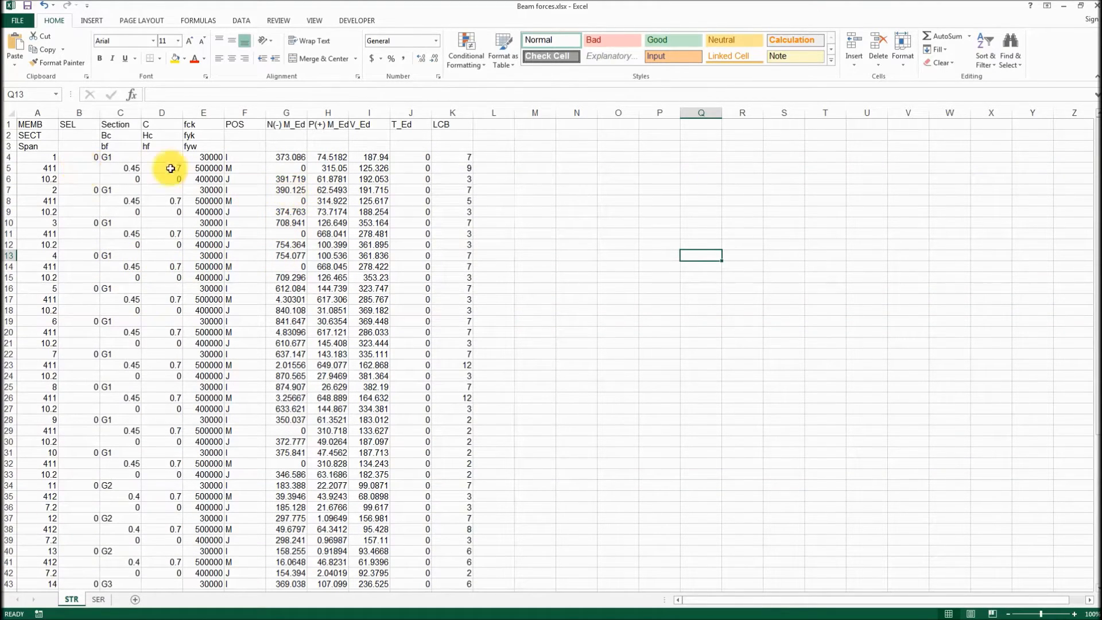
{"action": "left_click", "coordinate": [287, 161]}
{"action": "left_click", "coordinate": [564, 254]}
Step: Switch to midas Design+ to view the member list's M.Ed columns, then return to Excel and examine the first member's I, M and J positions
{"action": "key", "text": "alt+Tab"}
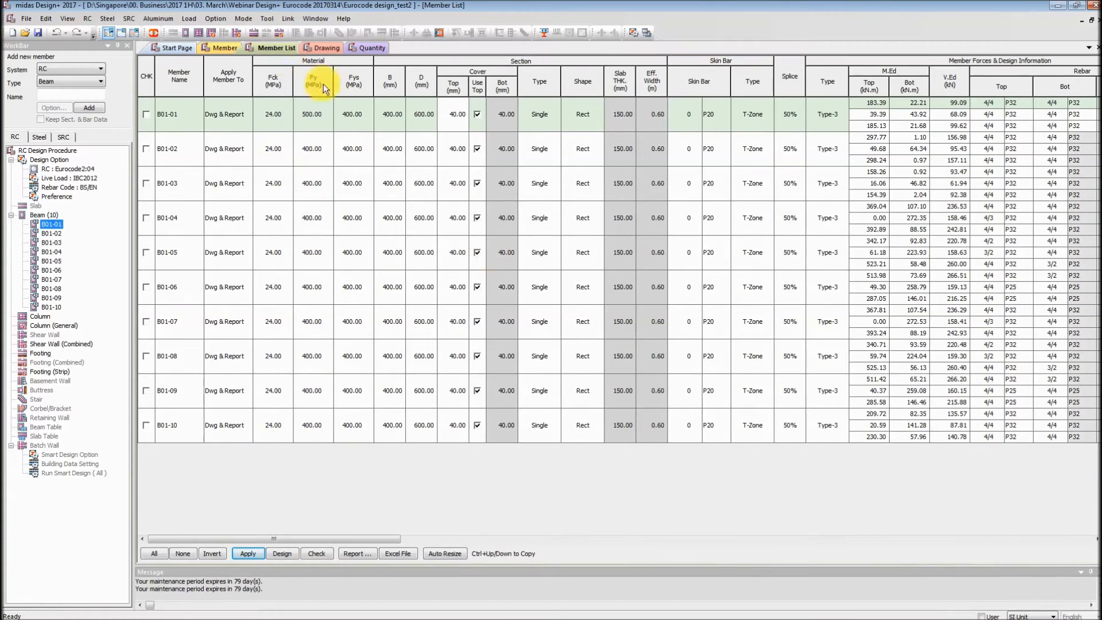
{"action": "left_click_drag", "start_coordinate": [384, 538], "coordinate": [513, 538]}
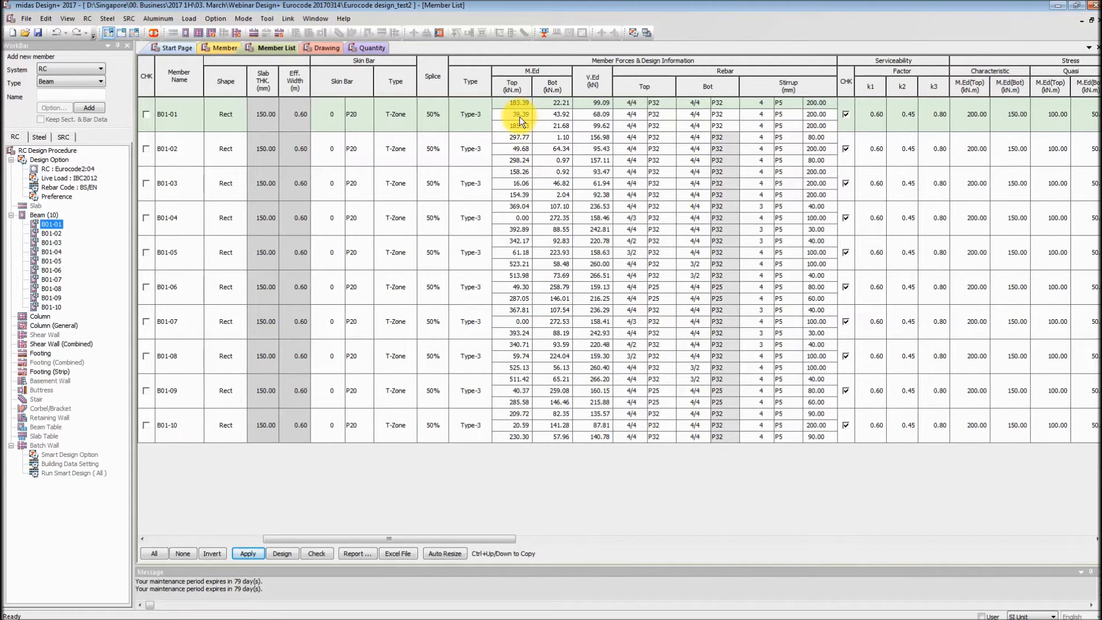
{"action": "key", "text": "alt+Tab"}
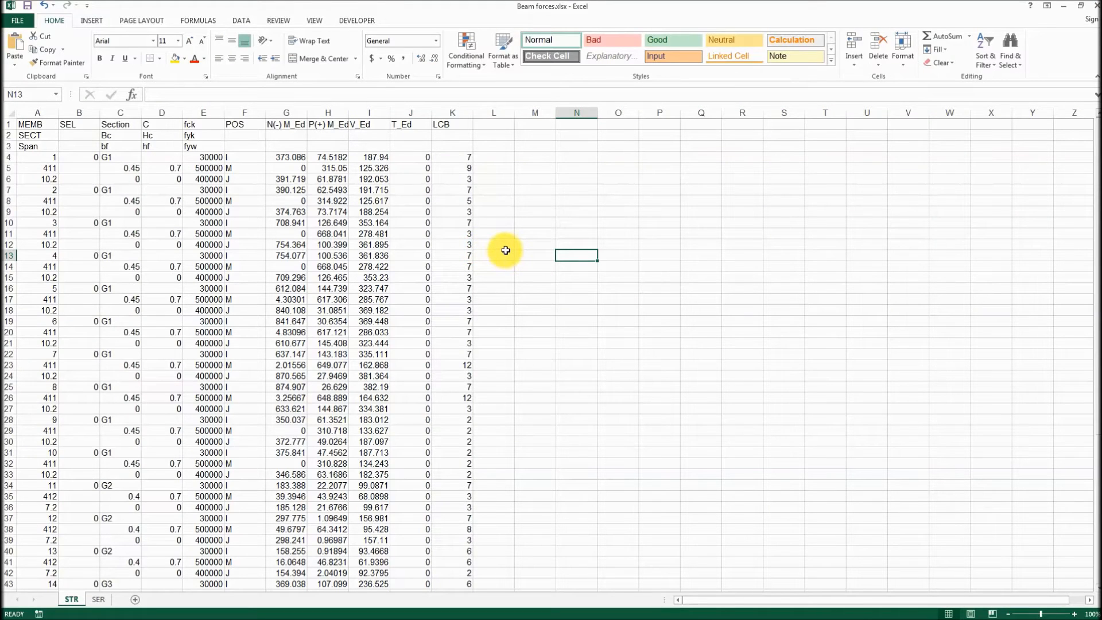
{"action": "left_click", "coordinate": [248, 167]}
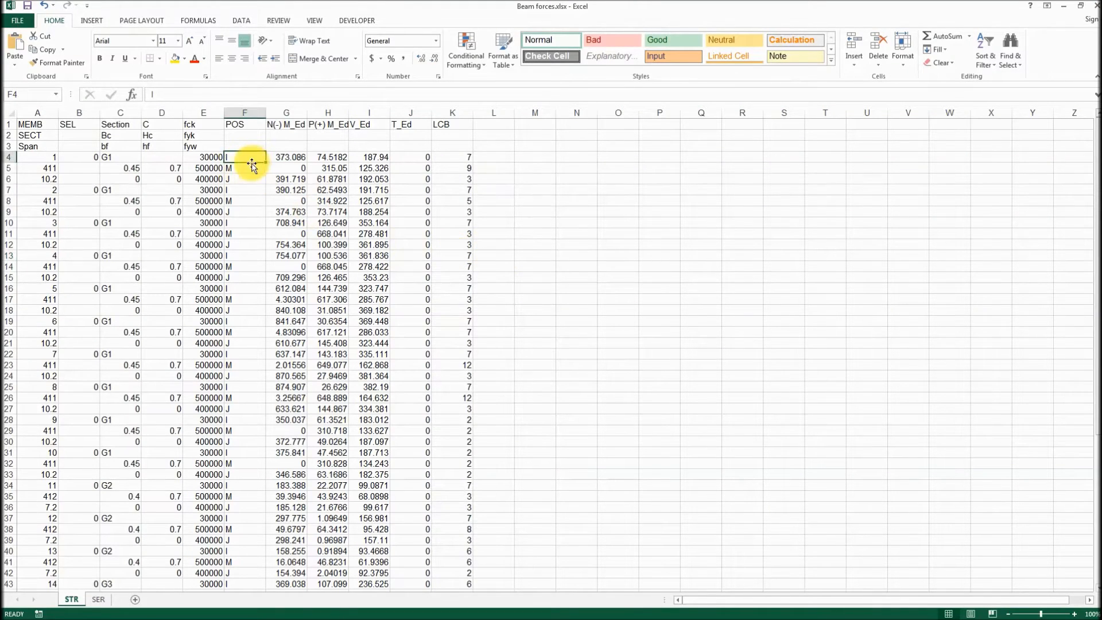
{"action": "left_click", "coordinate": [250, 158]}
{"action": "left_click", "coordinate": [251, 168]}
{"action": "left_click", "coordinate": [254, 178]}
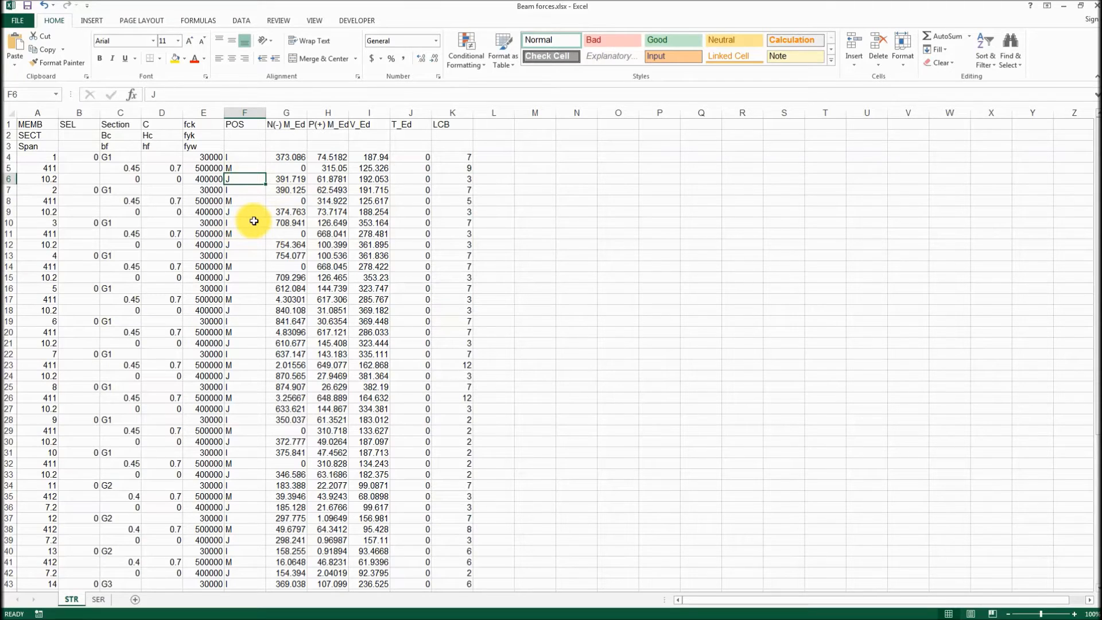
{"action": "left_click_drag", "start_coordinate": [294, 156], "coordinate": [295, 492]}
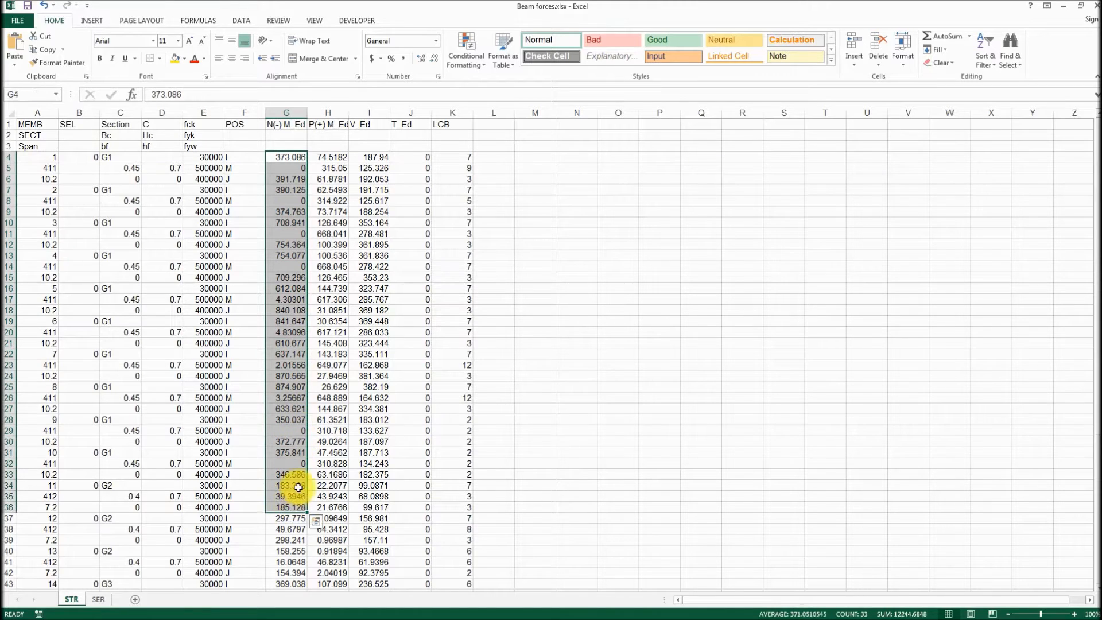
{"action": "scroll", "coordinate": [297, 488], "scroll_direction": "down", "scroll_amount": 9}
{"action": "left_click", "coordinate": [295, 508], "text": "shift"}
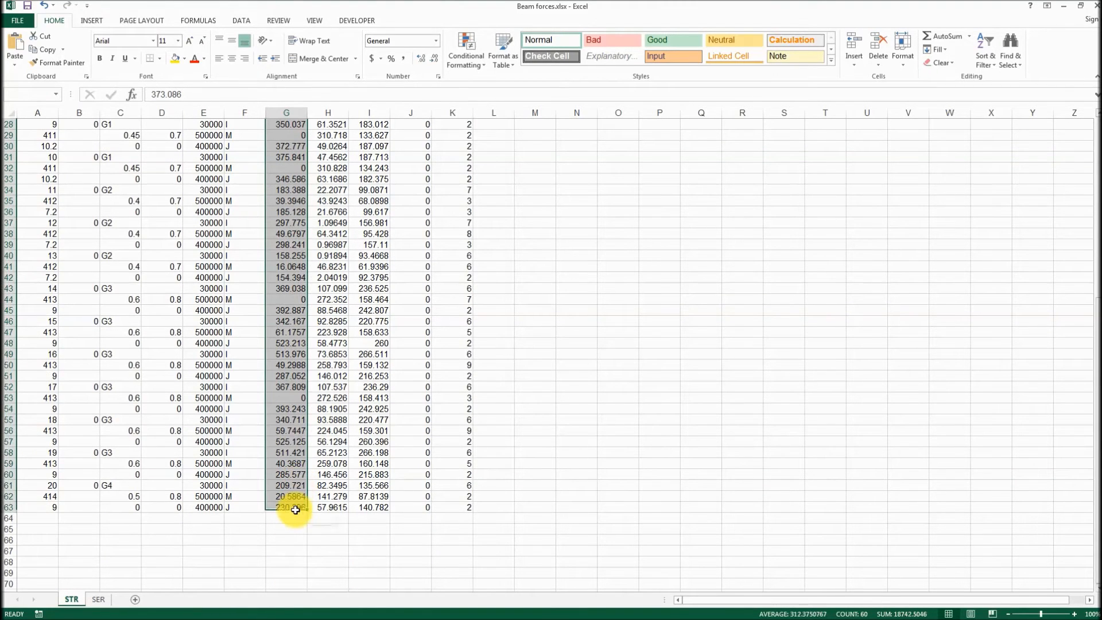
{"action": "scroll", "coordinate": [284, 425], "scroll_direction": "up", "scroll_amount": 8}
{"action": "scroll", "coordinate": [283, 427], "scroll_direction": "up", "scroll_amount": 1}
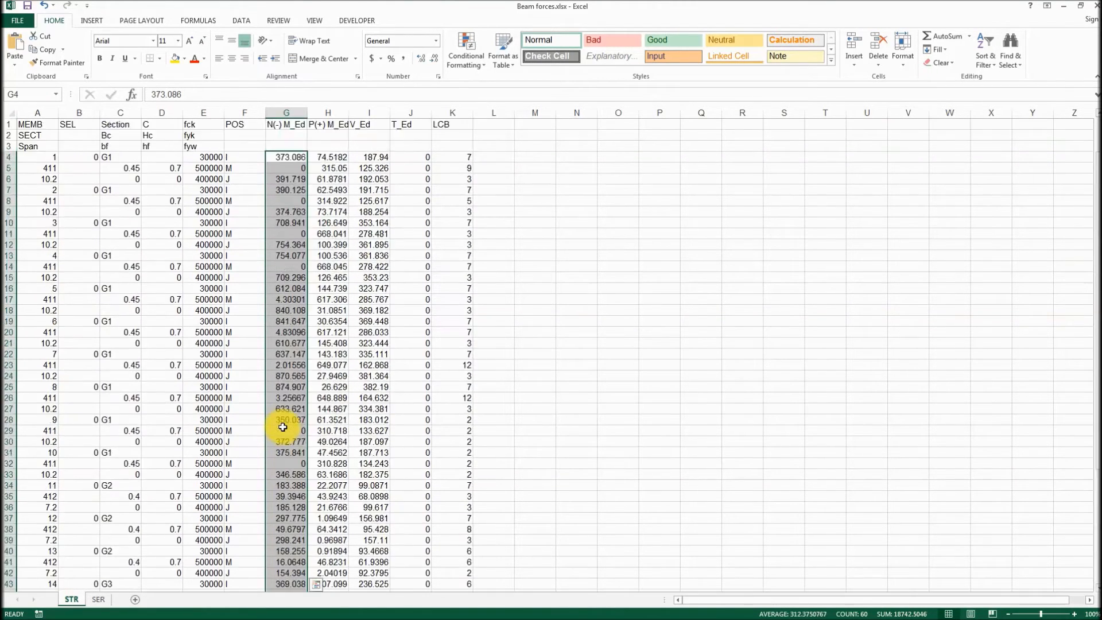
{"action": "left_click", "coordinate": [520, 372]}
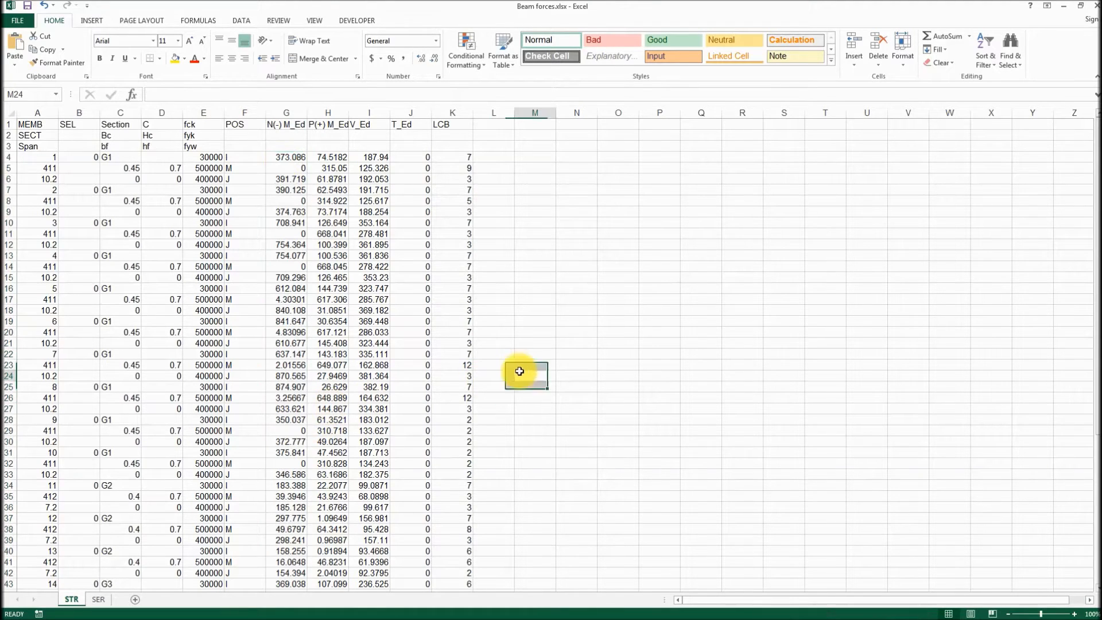
Step: Copy the N(-) M_Ed values of members 1 to 10 from Excel into the M.Ed Top column of the midas Design+ member list
{"action": "left_click", "coordinate": [286, 156]}
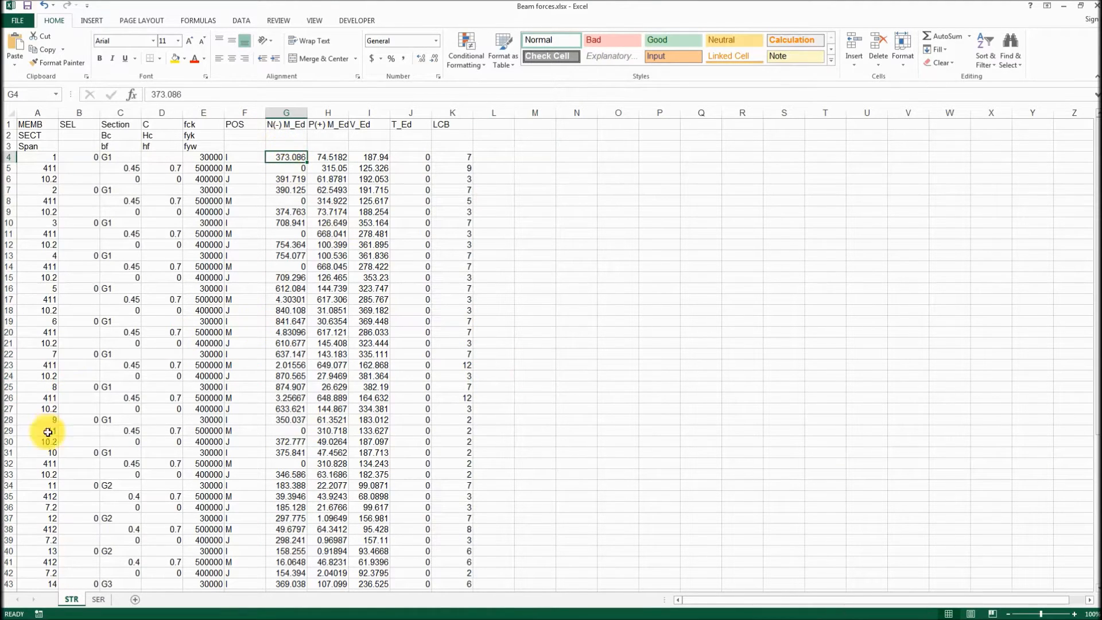
{"action": "left_click", "coordinate": [285, 473], "text": "shift"}
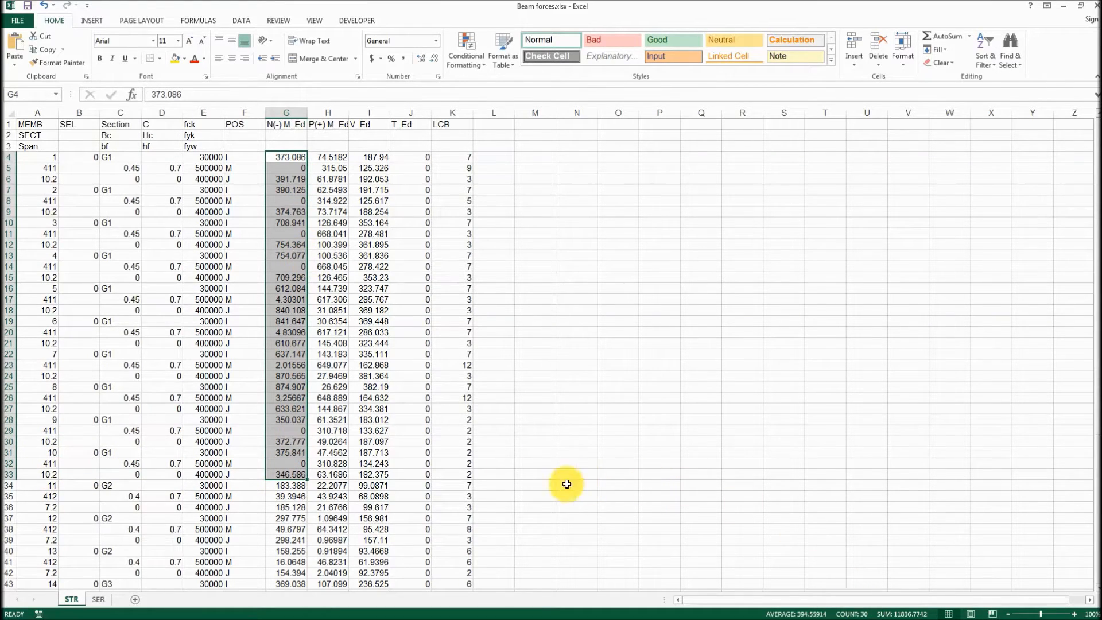
{"action": "key", "text": "ctrl+c"}
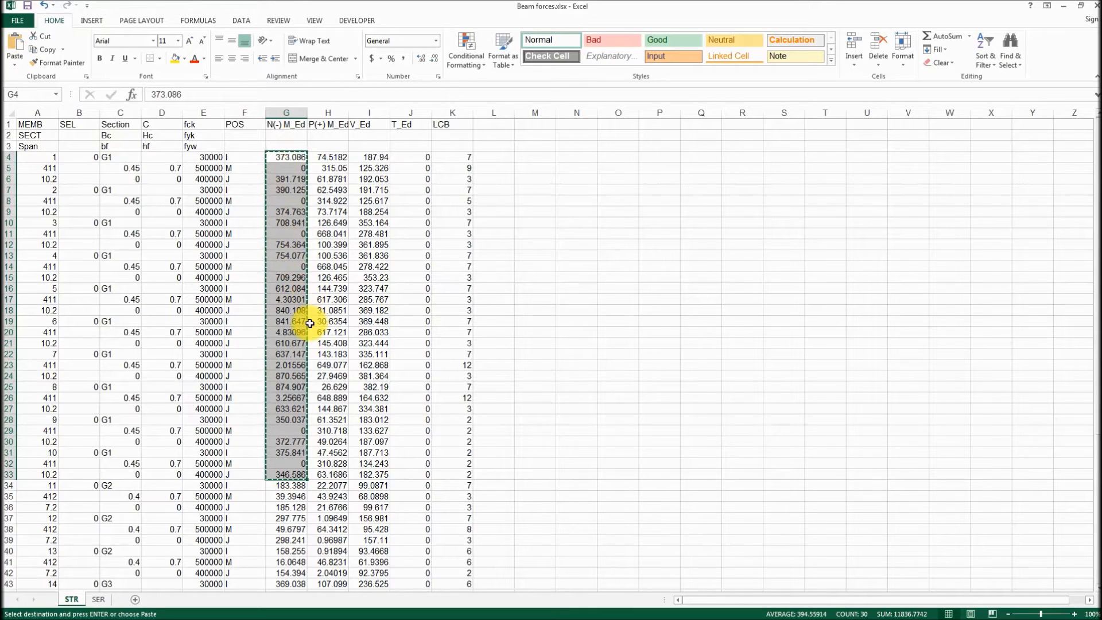
{"action": "key", "text": "alt+Tab"}
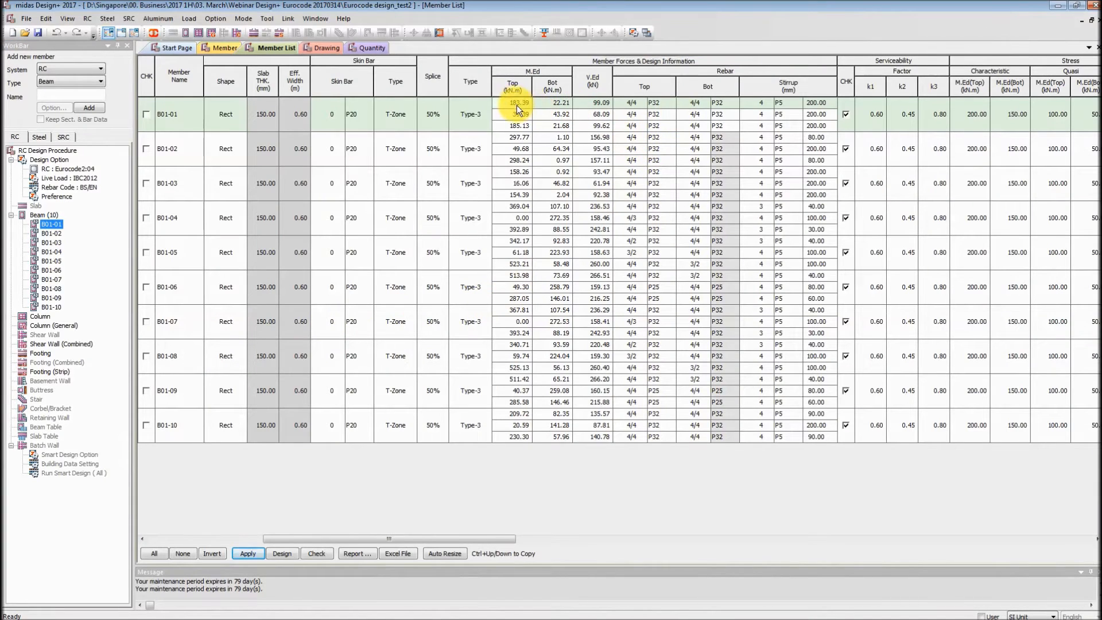
{"action": "key", "text": "ctrl+v"}
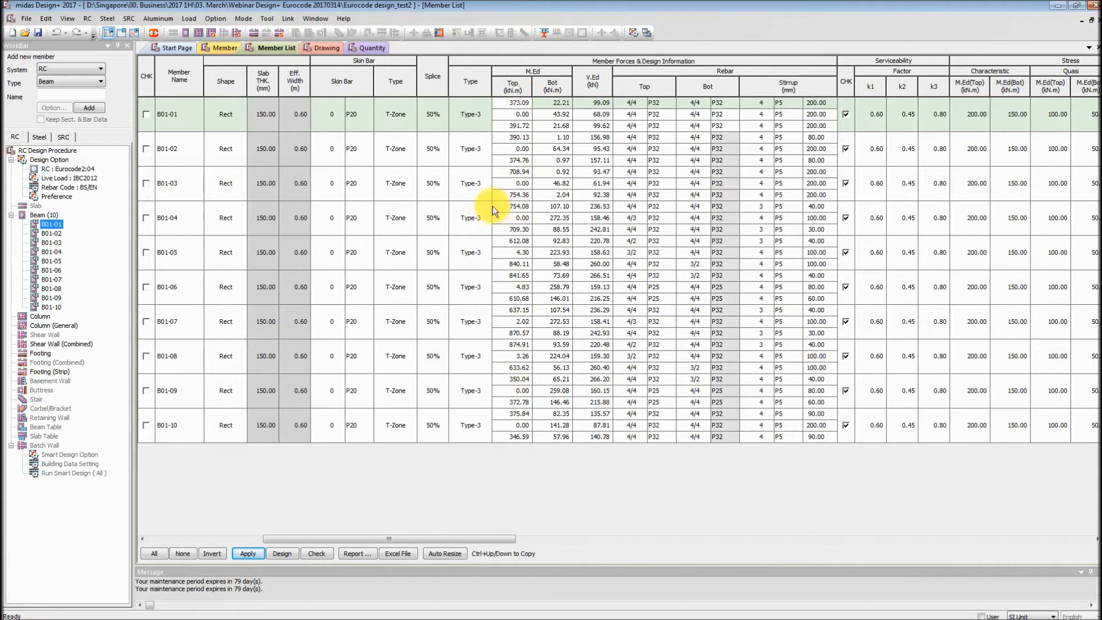
Step: Copy the P(+) M_Ed values of members 1 to 10 from Excel into the M.Ed Bot column of the midas Design+ member list
{"action": "key", "text": "alt+Tab"}
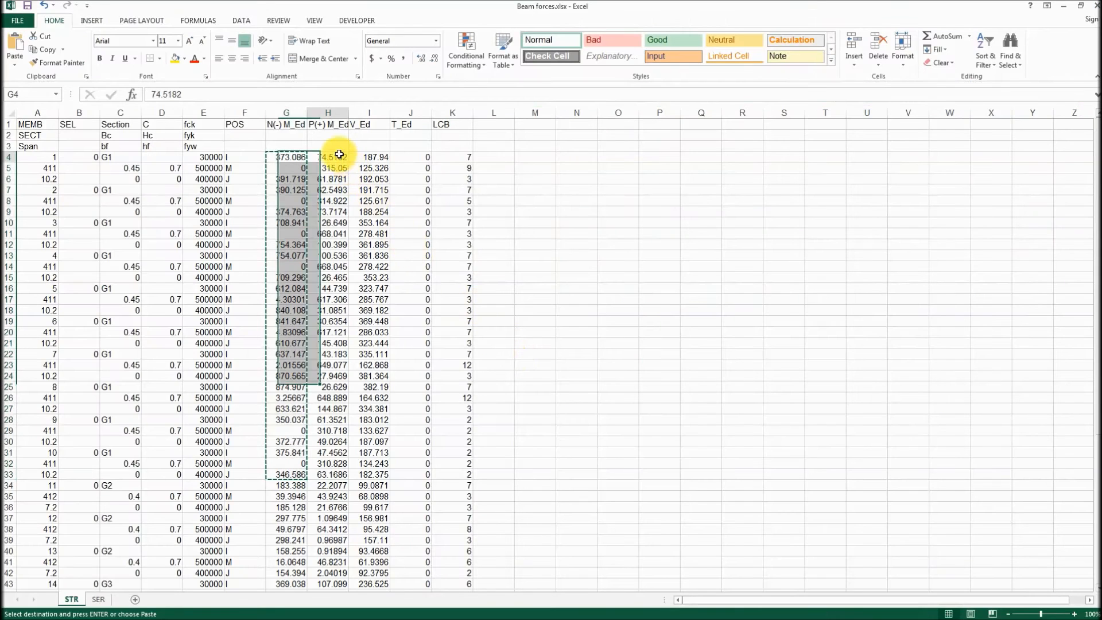
{"action": "left_click", "coordinate": [336, 156]}
{"action": "left_click", "coordinate": [332, 477], "text": "shift"}
{"action": "key", "text": "ctrl+c"}
{"action": "key", "text": "alt+Tab"}
{"action": "left_click", "coordinate": [557, 104]}
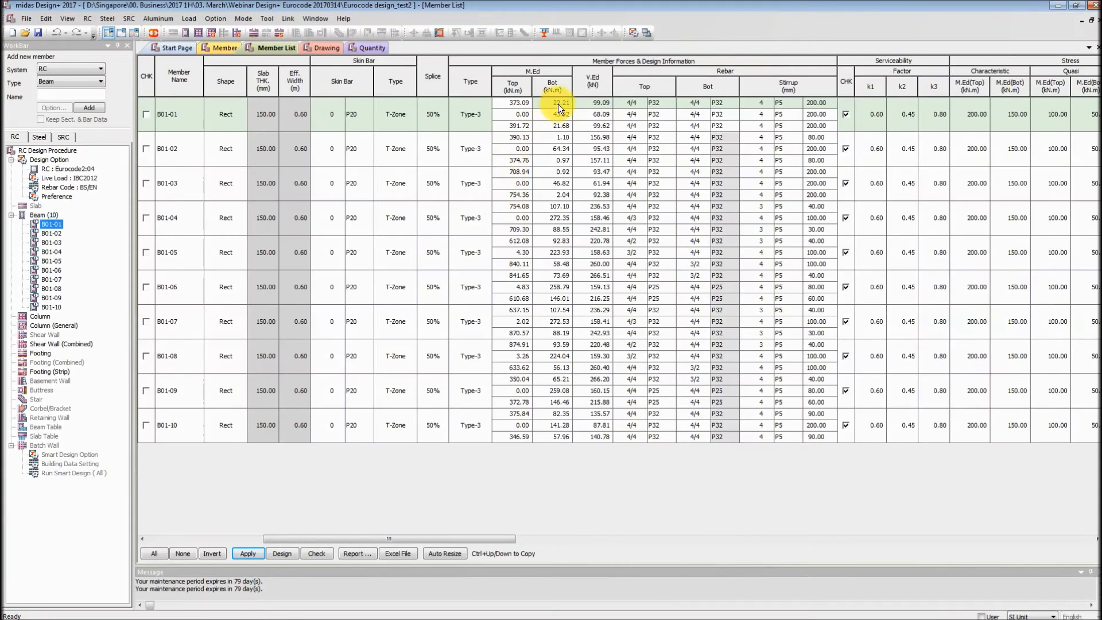
{"action": "key", "text": "ctrl+v"}
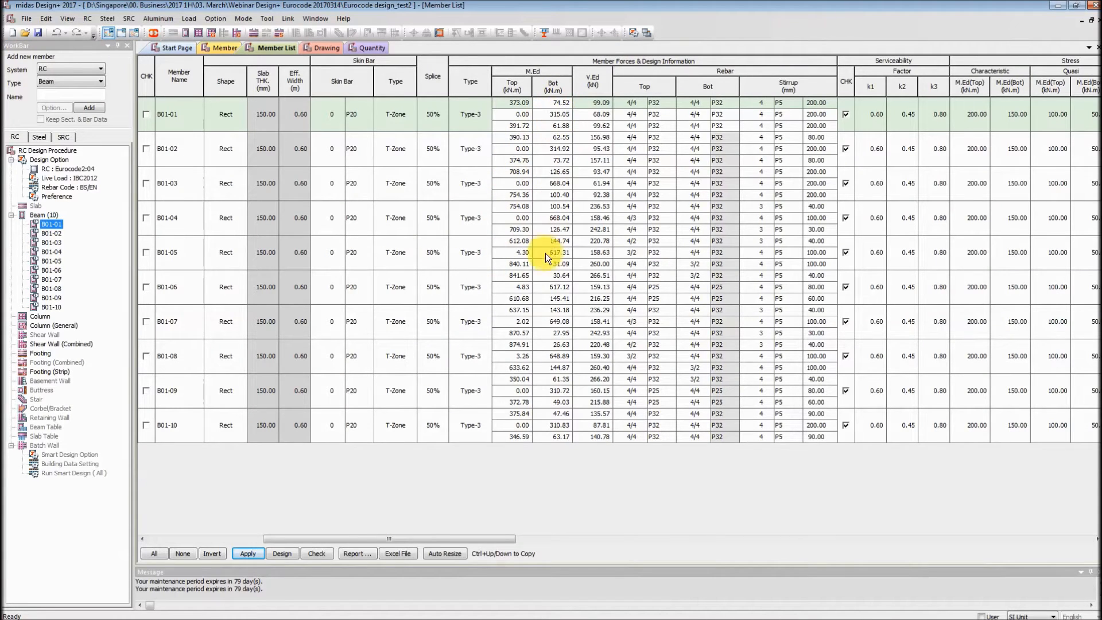
Step: Copy the V_Ed values of members 1 to 10 from Excel into the V.Ed column of the midas Design+ member list
{"action": "key", "text": "alt+Tab"}
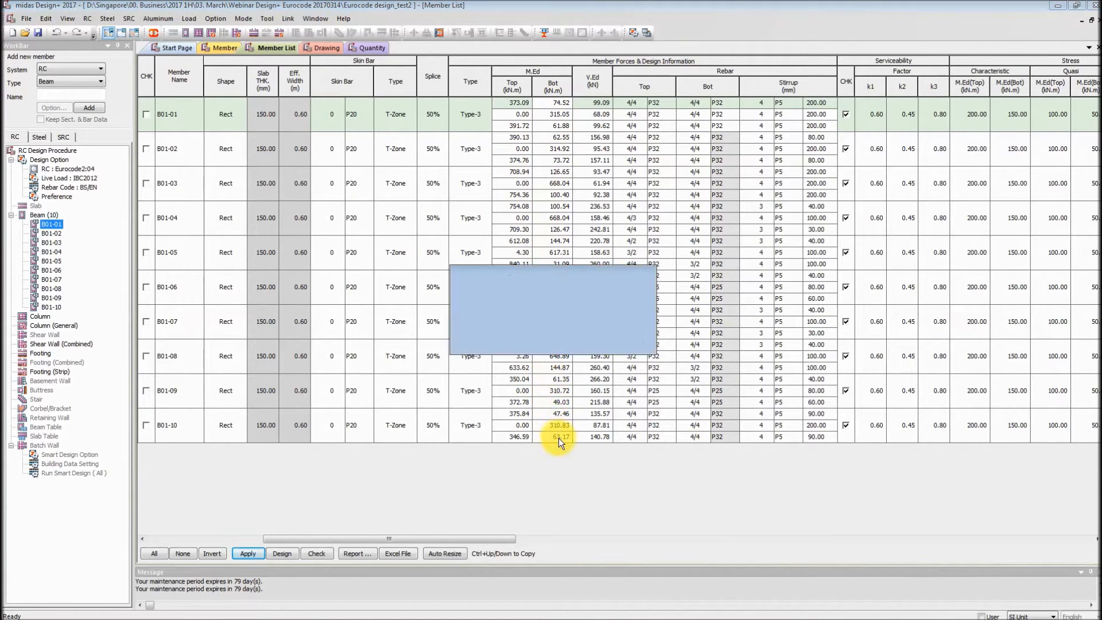
{"action": "left_click", "coordinate": [384, 157]}
{"action": "left_click", "coordinate": [373, 474], "text": "shift"}
{"action": "key", "text": "ctrl+c"}
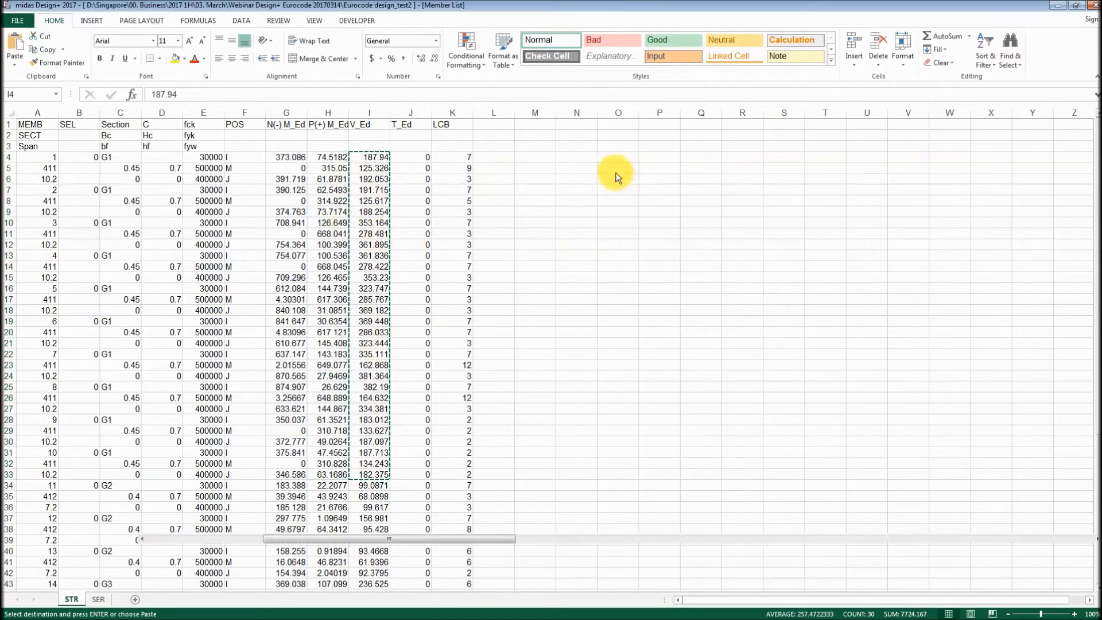
{"action": "key", "text": "alt+Tab"}
{"action": "left_click", "coordinate": [600, 102]}
{"action": "key", "text": "ctrl+v"}
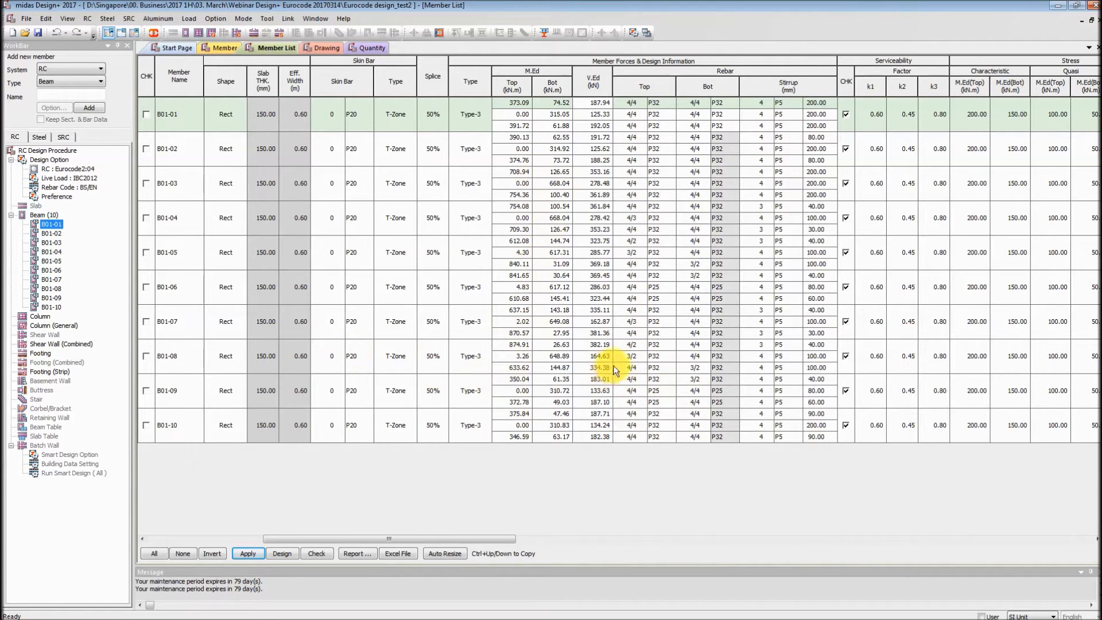
Step: Compare the pasted member list forces with the Excel workbook, and view beams B01-02 and B01-01 in midas Design+'s member view
{"action": "left_click_drag", "start_coordinate": [421, 533], "coordinate": [256, 497]}
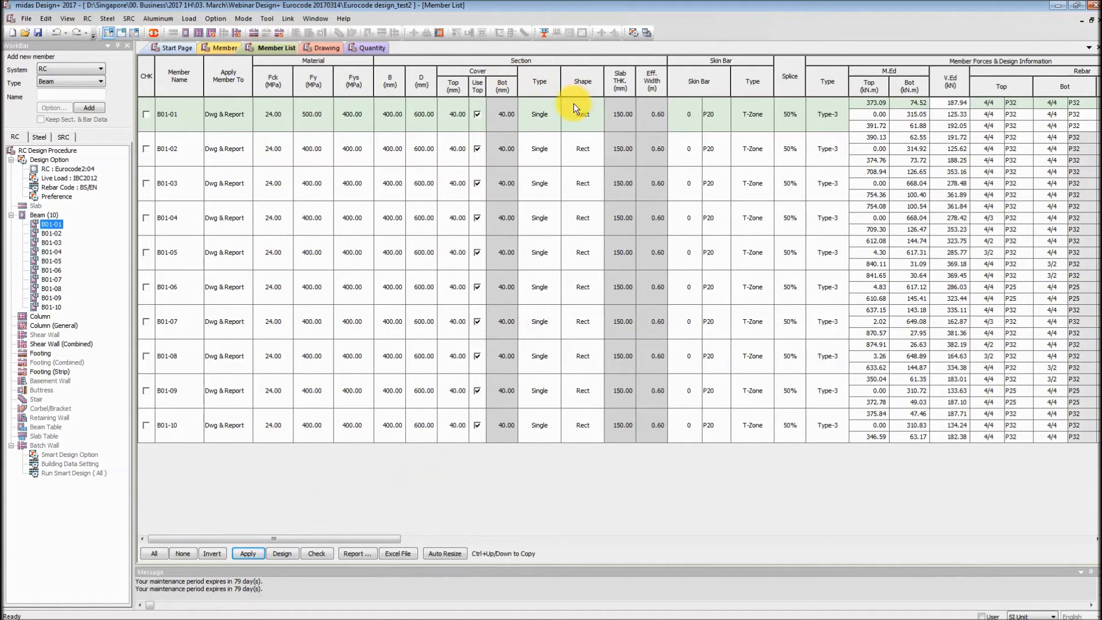
{"action": "key", "text": "alt+Tab"}
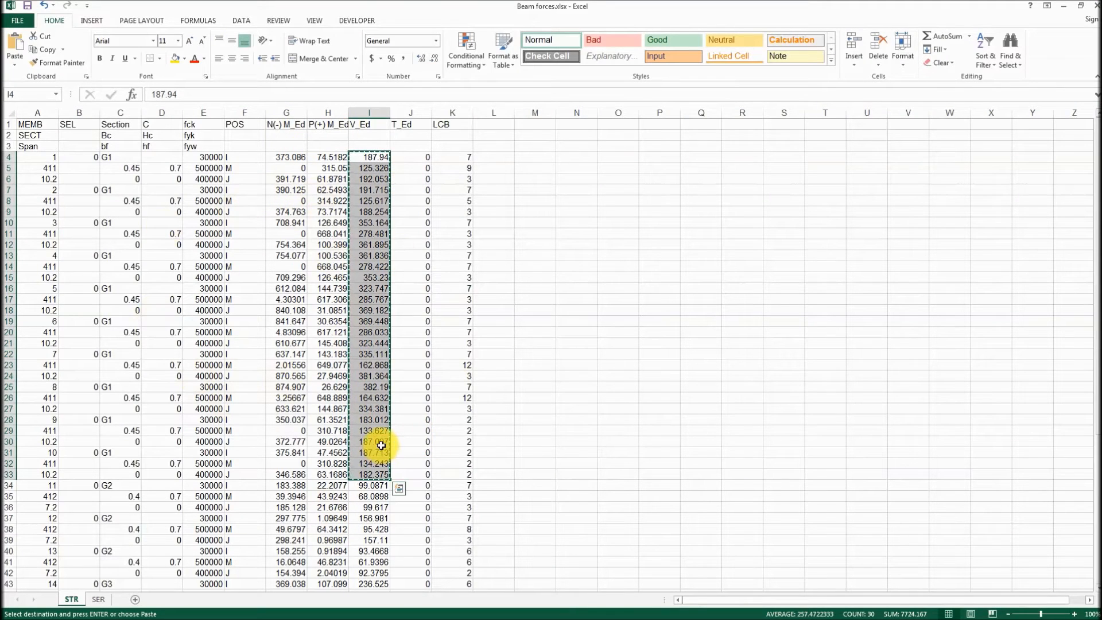
{"action": "key", "text": "alt+Tab"}
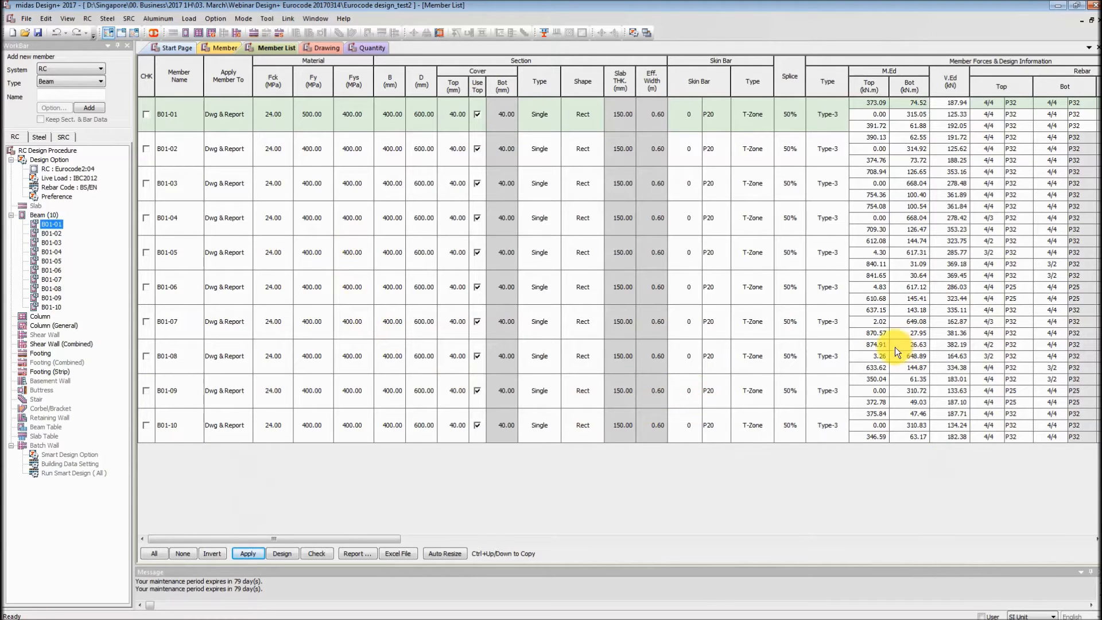
{"action": "left_click_drag", "start_coordinate": [328, 534], "coordinate": [298, 539]}
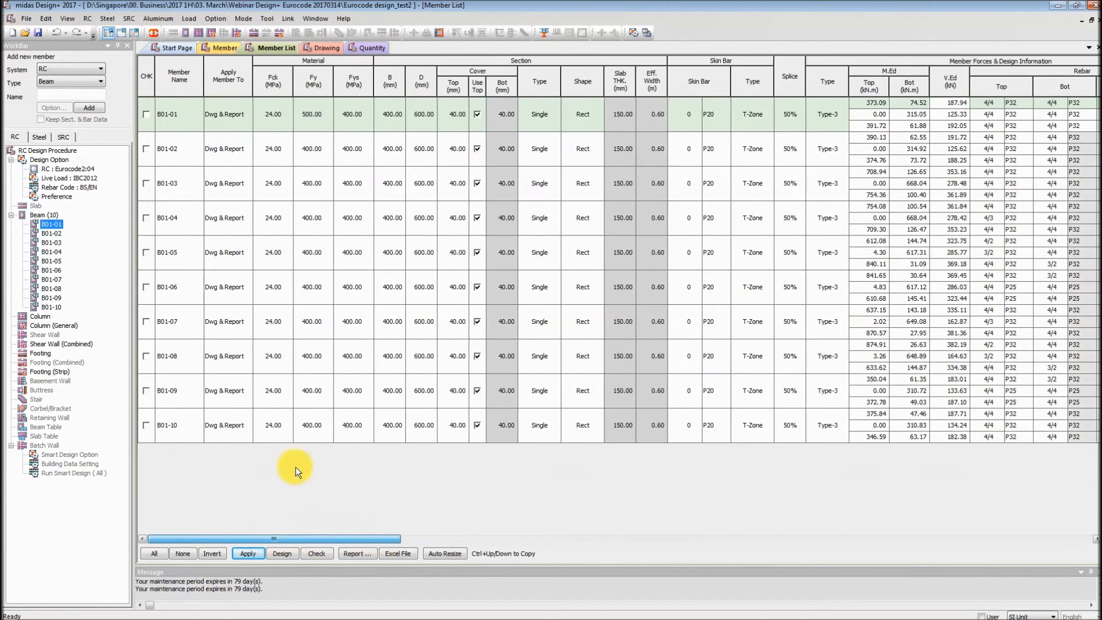
{"action": "left_click_drag", "start_coordinate": [402, 537], "coordinate": [443, 491]}
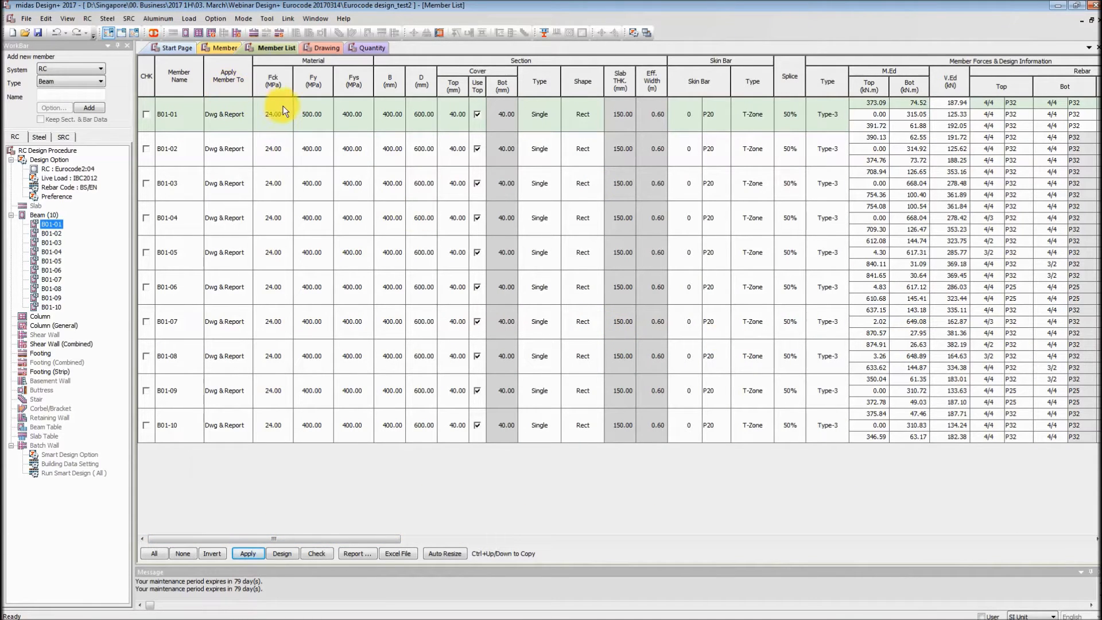
{"action": "double_click", "coordinate": [52, 232]}
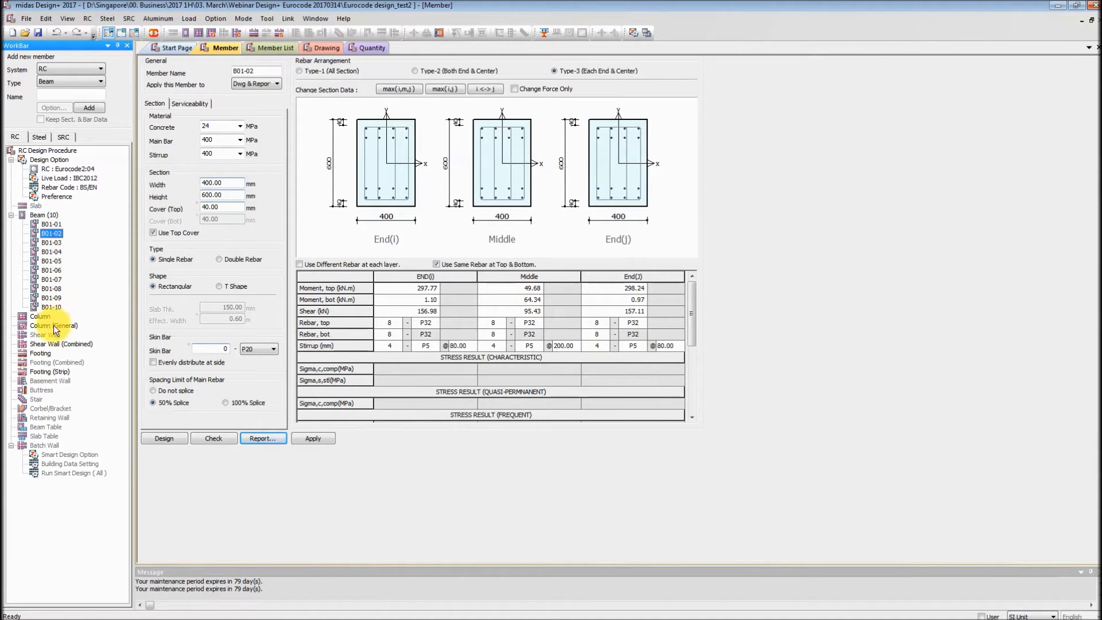
{"action": "left_click", "coordinate": [52, 224]}
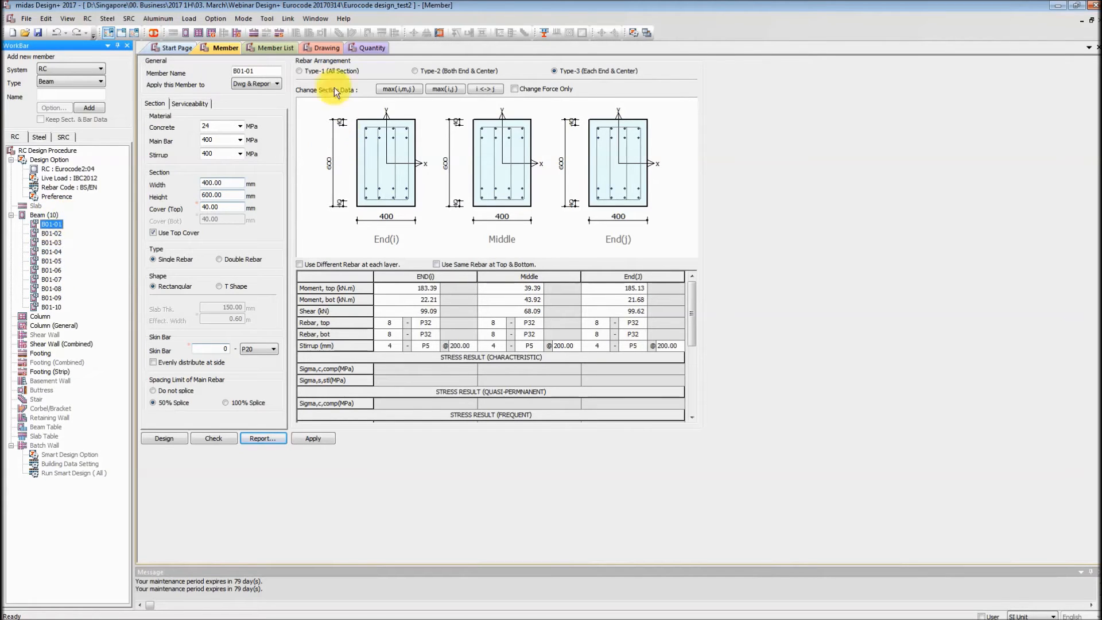
Step: Open the drawing view and look over its RC beam drawing options and canvas
{"action": "left_click", "coordinate": [326, 48]}
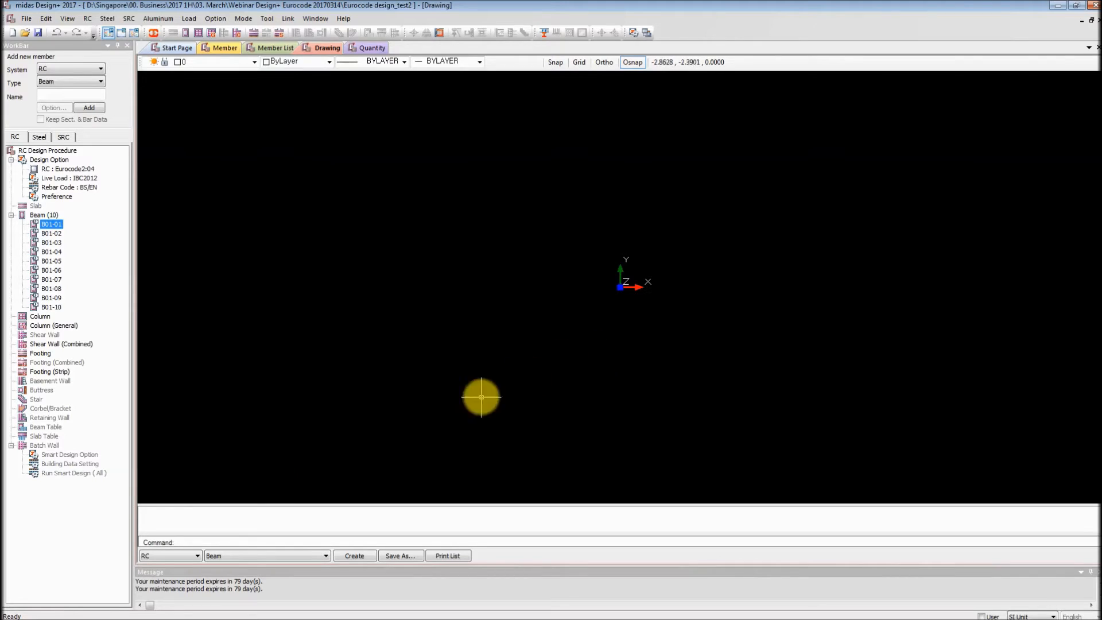
{"action": "left_click", "coordinate": [167, 556]}
{"action": "left_click", "coordinate": [168, 556]}
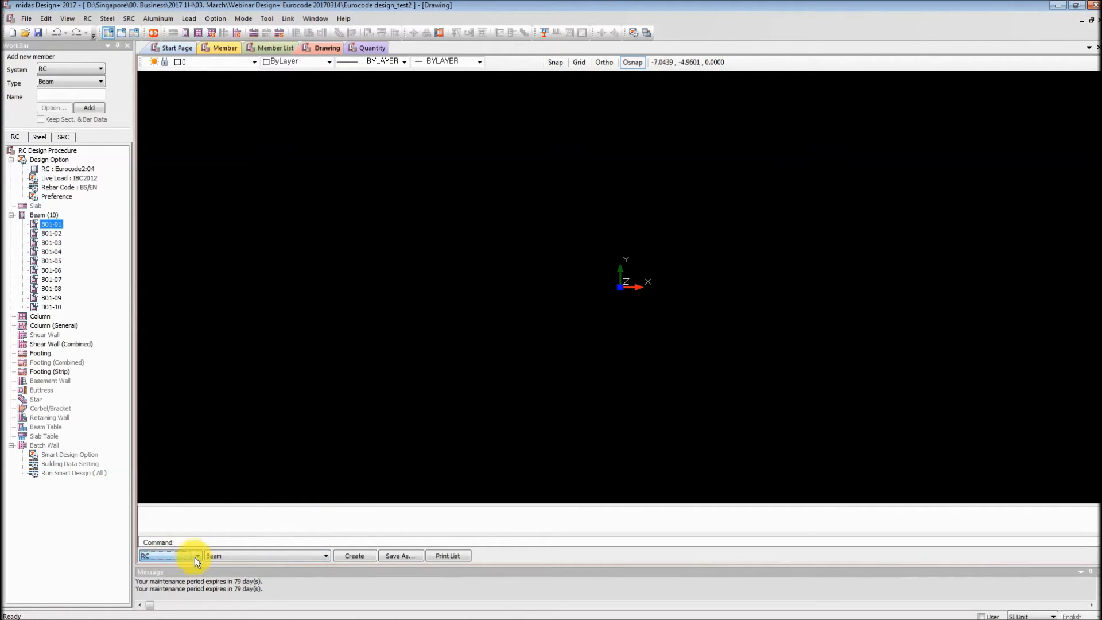
{"action": "left_click", "coordinate": [548, 435]}
{"action": "left_click", "coordinate": [473, 263]}
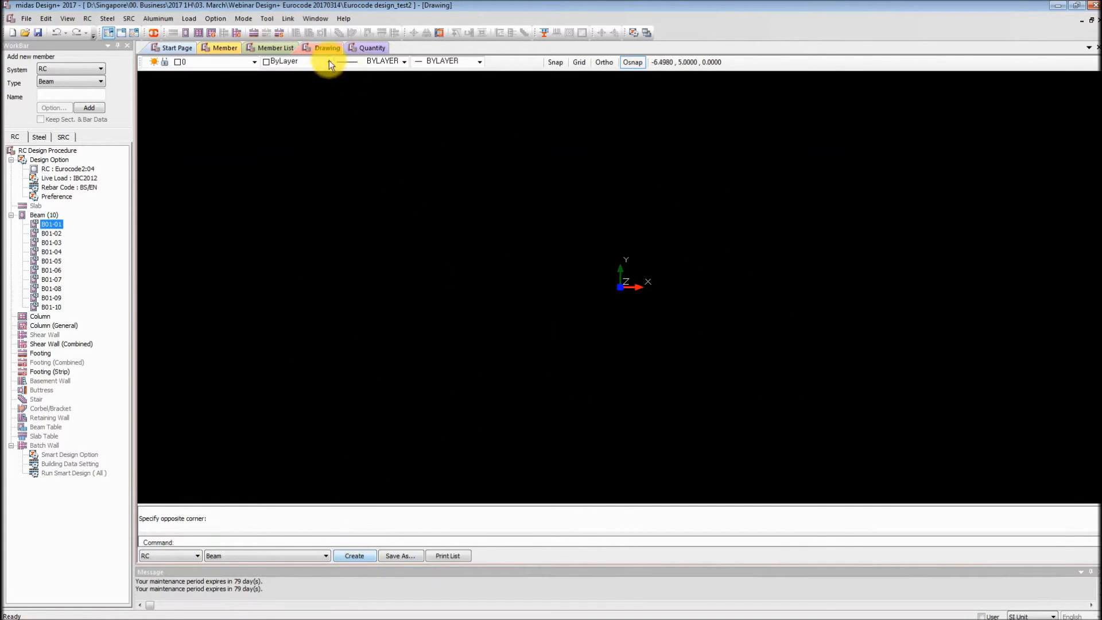
Step: Generate the RC beam and girder list drawing and view beam B01-01's section and reinforcement details
{"action": "left_click", "coordinate": [359, 557]}
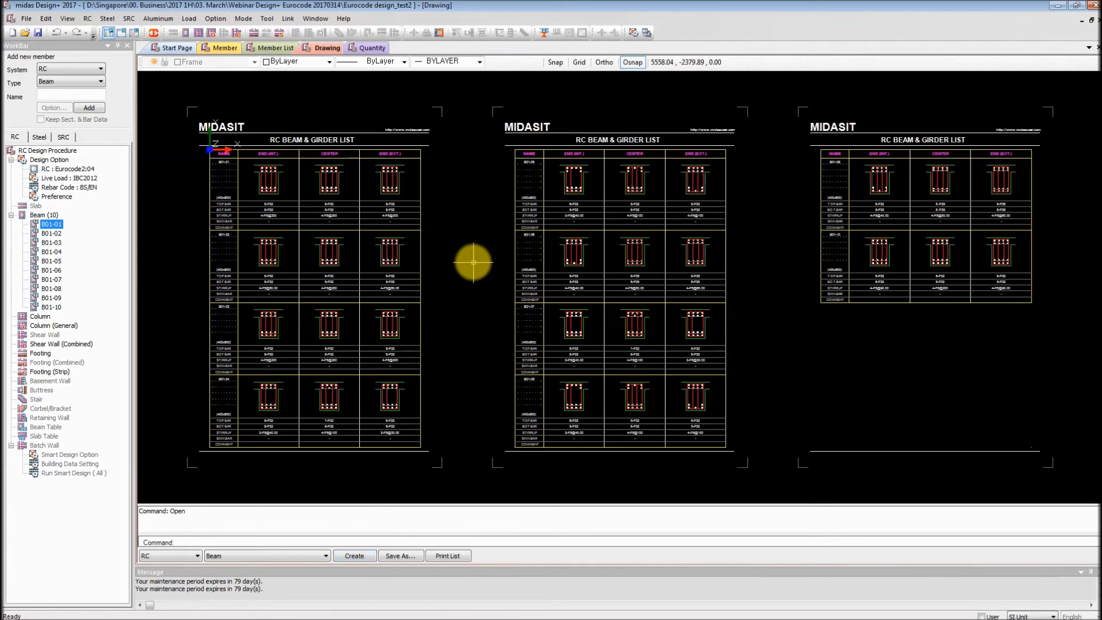
{"action": "middle_click_drag", "start_coordinate": [386, 273], "coordinate": [532, 301]}
{"action": "scroll", "coordinate": [532, 301], "scroll_direction": "up", "scroll_amount": 6}
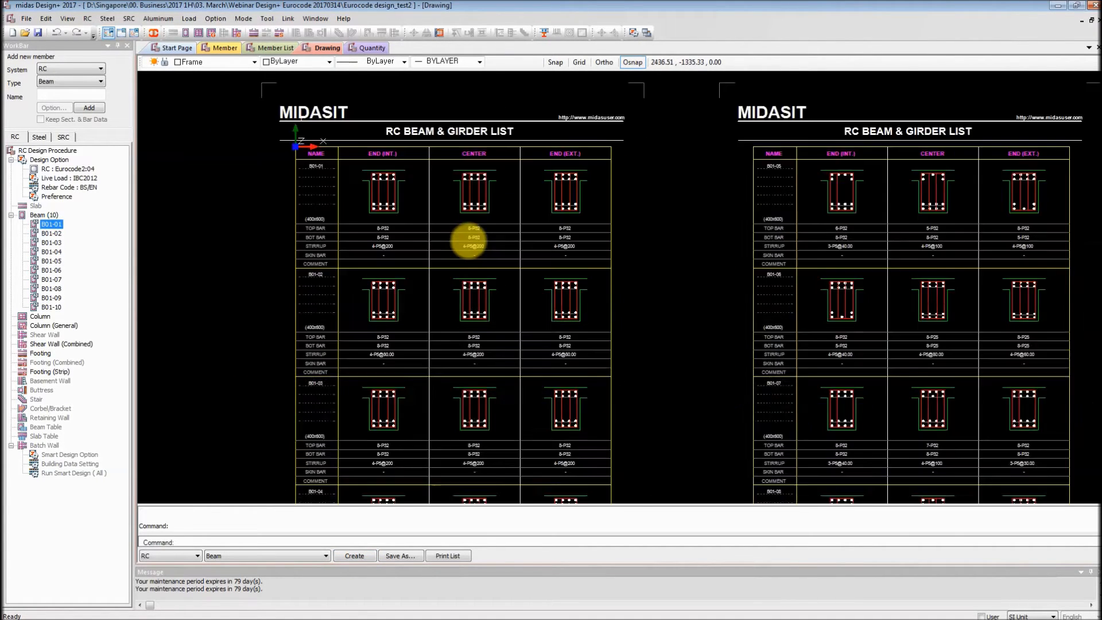
{"action": "scroll", "coordinate": [542, 359], "scroll_direction": "down", "scroll_amount": 6}
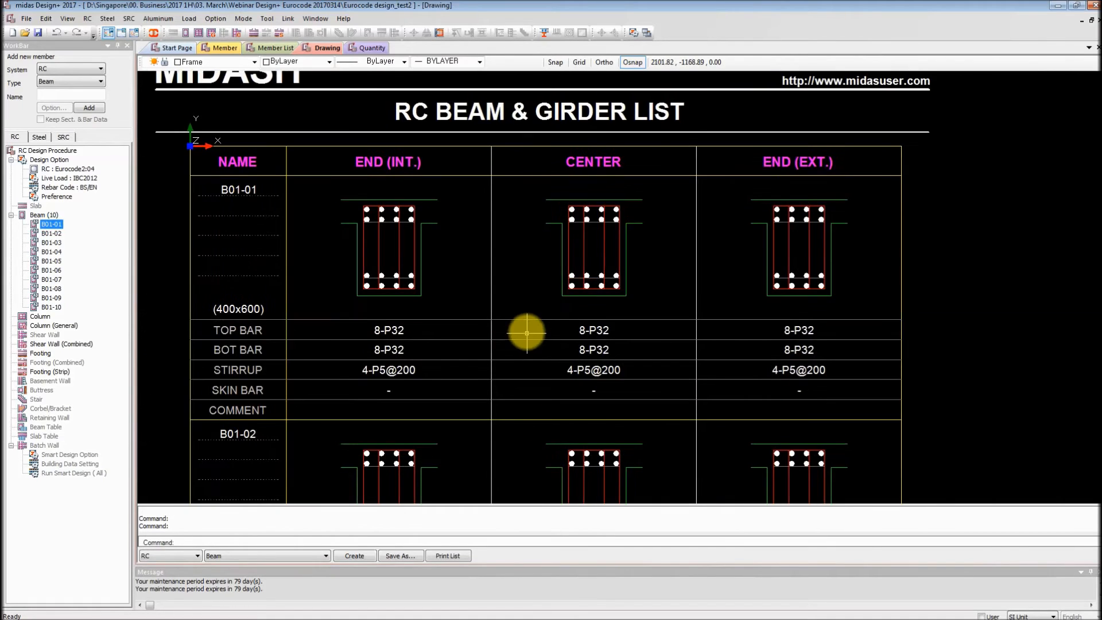
{"action": "middle_click_drag", "start_coordinate": [779, 333], "coordinate": [731, 276]}
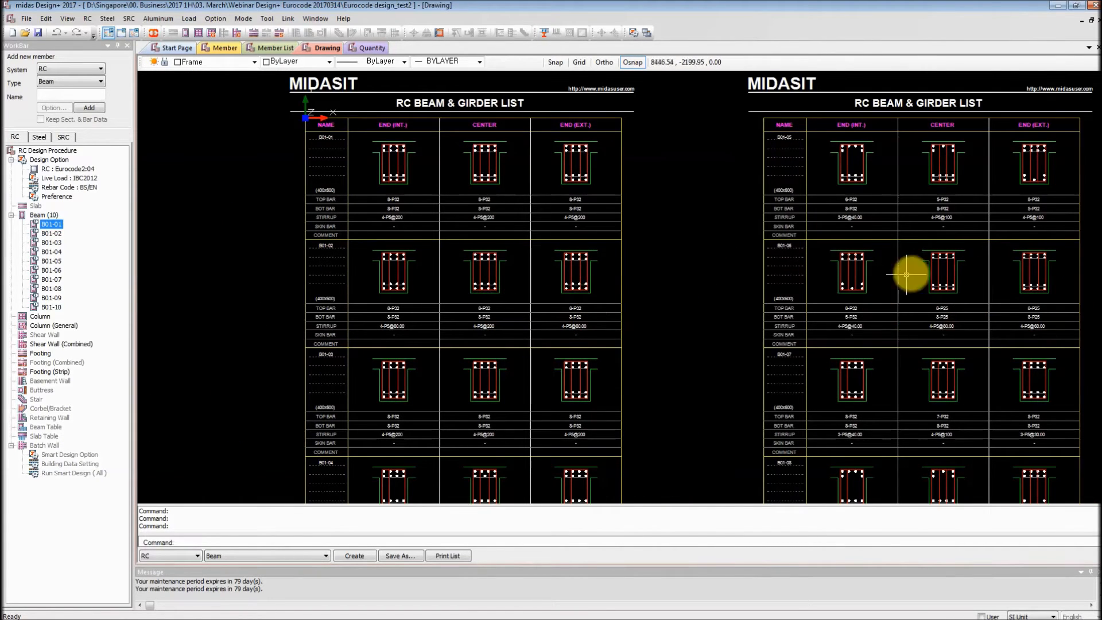
Step: Examine the drawing's section sketches and the top bar, bottom bar and stirrup rows for beams B01-01 and B01-02
{"action": "scroll", "coordinate": [591, 315], "scroll_direction": "up", "scroll_amount": 2}
{"action": "mouse_move", "coordinate": [590, 315]}
{"action": "middle_mouse_down"}
{"action": "mouse_move", "coordinate": [556, 301]}
{"action": "mouse_move", "coordinate": [522, 320]}
{"action": "middle_mouse_up"}
{"action": "scroll", "coordinate": [556, 300], "scroll_direction": "up", "scroll_amount": 4}
{"action": "scroll", "coordinate": [556, 300], "scroll_direction": "down", "scroll_amount": 1}
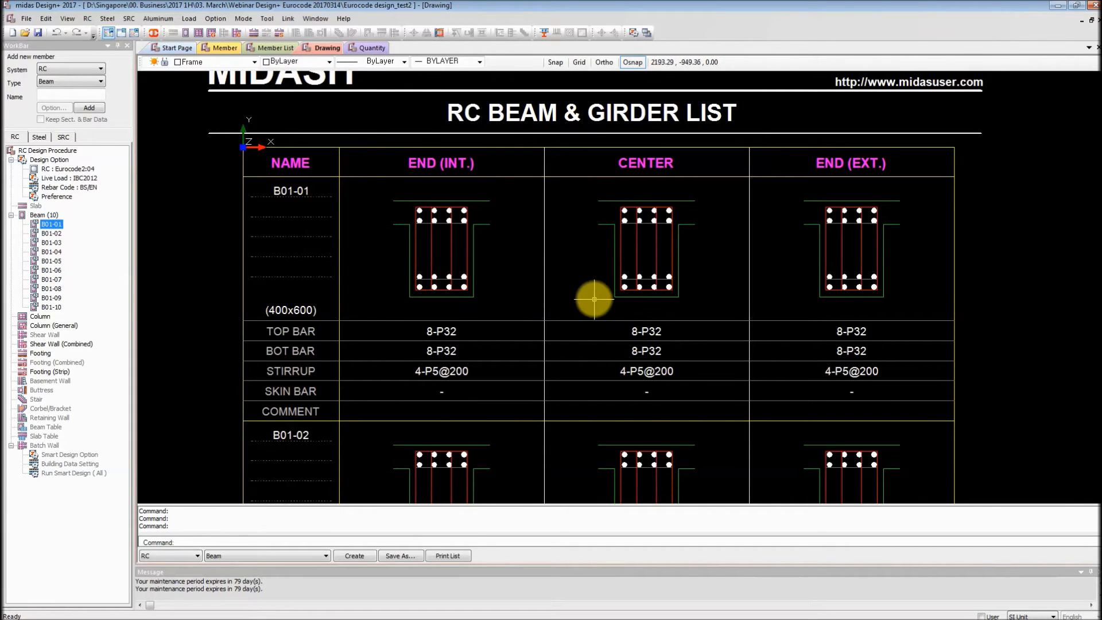
{"action": "scroll", "coordinate": [594, 299], "scroll_direction": "down", "scroll_amount": 2}
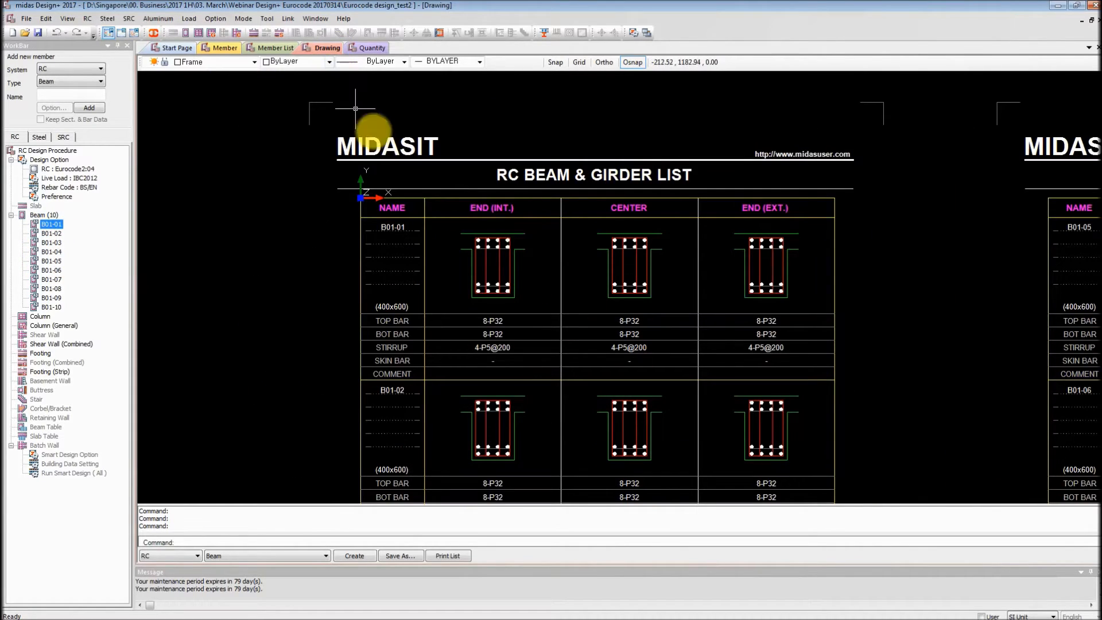
{"action": "middle_click_drag", "start_coordinate": [750, 351], "coordinate": [718, 317]}
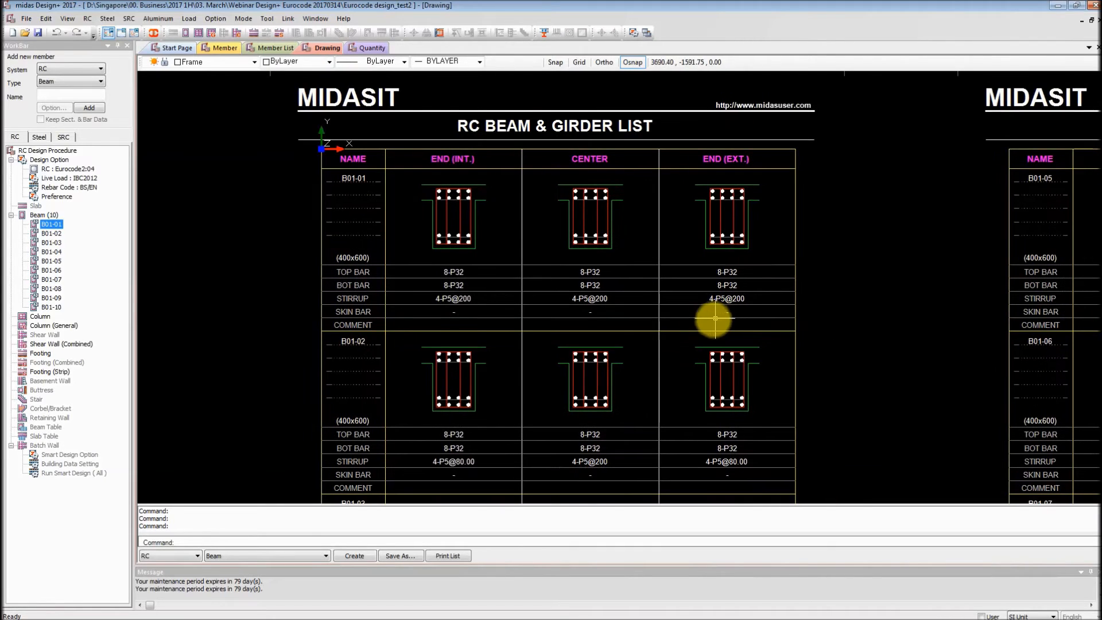
{"action": "middle_click_drag", "start_coordinate": [573, 275], "coordinate": [568, 330]}
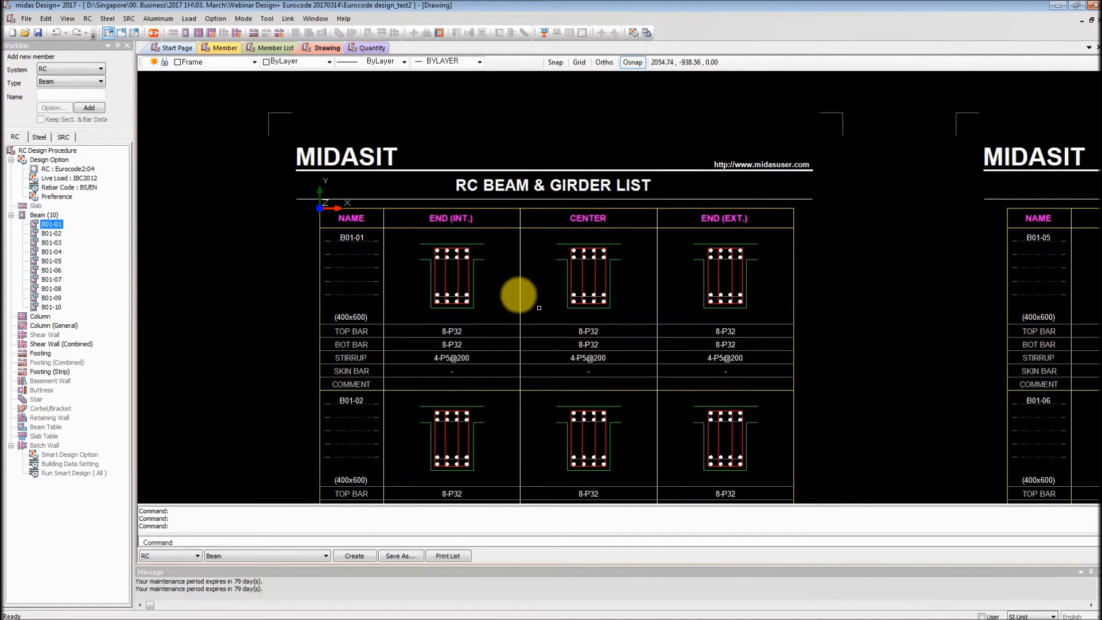
{"action": "scroll", "coordinate": [505, 286], "scroll_direction": "up", "scroll_amount": 2}
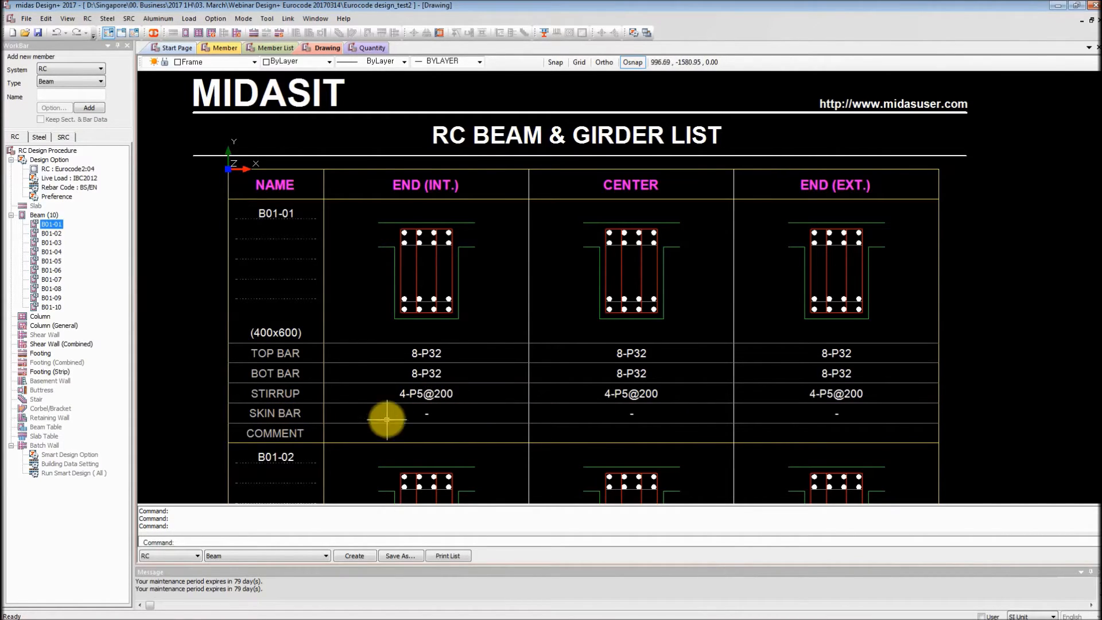
{"action": "scroll", "coordinate": [435, 336], "scroll_direction": "down", "scroll_amount": 1}
{"action": "middle_click_drag", "start_coordinate": [476, 375], "coordinate": [484, 298]}
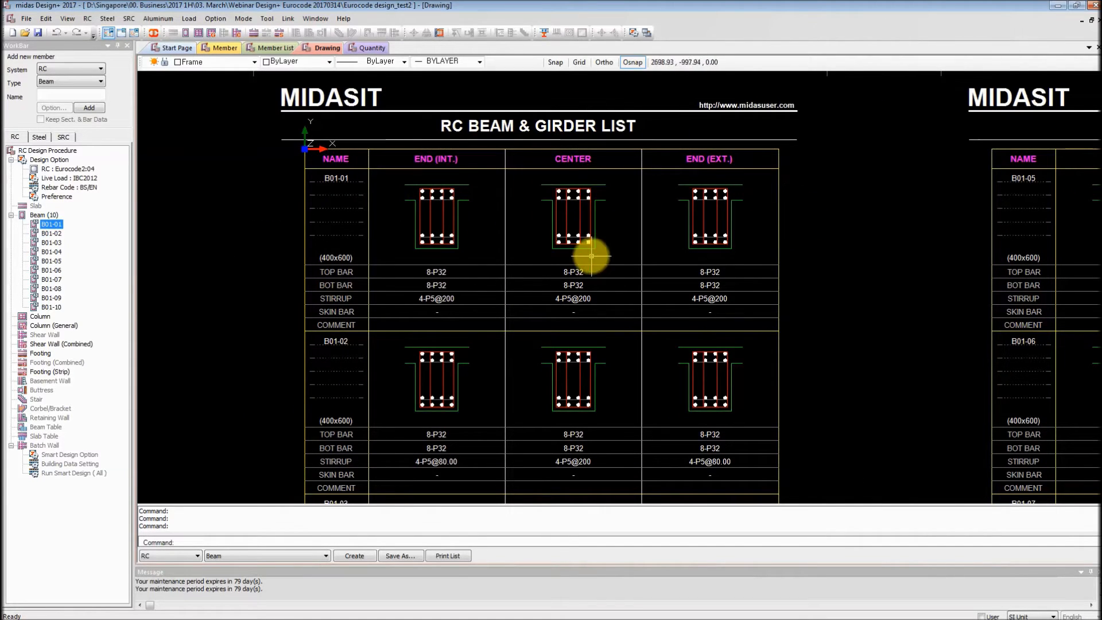
Step: Look over all sheets of the RC beam and girder list and their overall layout
{"action": "scroll", "coordinate": [642, 294], "scroll_direction": "down", "scroll_amount": 2}
{"action": "scroll", "coordinate": [643, 295], "scroll_direction": "down", "scroll_amount": 2}
{"action": "scroll", "coordinate": [677, 313], "scroll_direction": "up", "scroll_amount": 1}
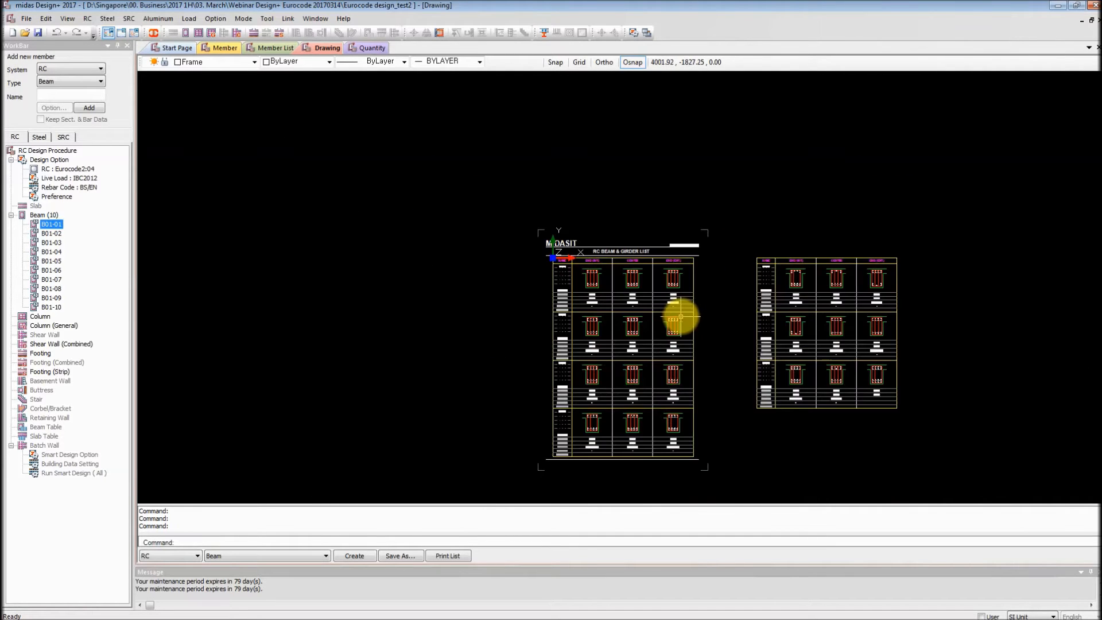
{"action": "mouse_move", "coordinate": [712, 326]}
{"action": "middle_mouse_down"}
{"action": "mouse_move", "coordinate": [694, 303]}
{"action": "mouse_move", "coordinate": [590, 277]}
{"action": "middle_mouse_up"}
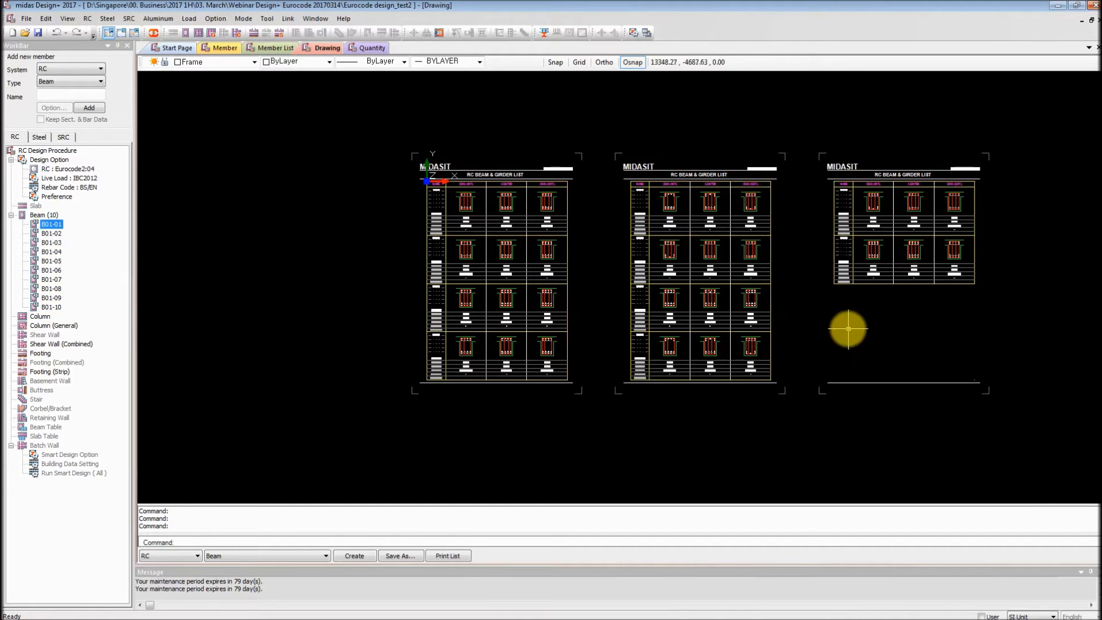
{"action": "scroll", "coordinate": [524, 332], "scroll_direction": "up", "scroll_amount": 2}
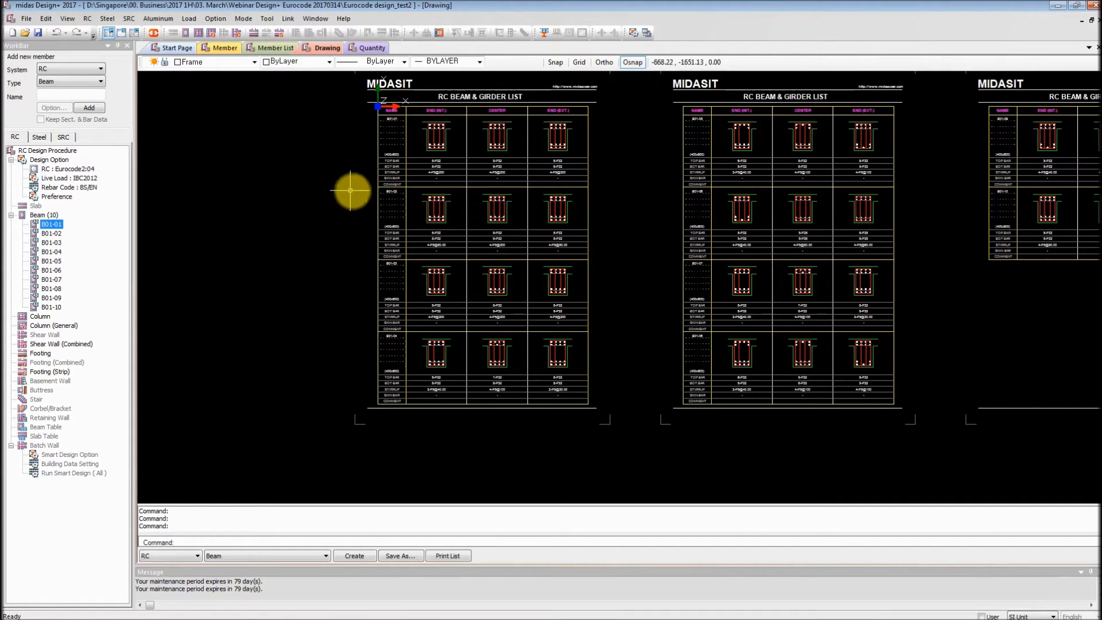
{"action": "middle_click_drag", "start_coordinate": [411, 191], "coordinate": [401, 226]}
{"action": "middle_click_drag", "start_coordinate": [475, 222], "coordinate": [440, 213]}
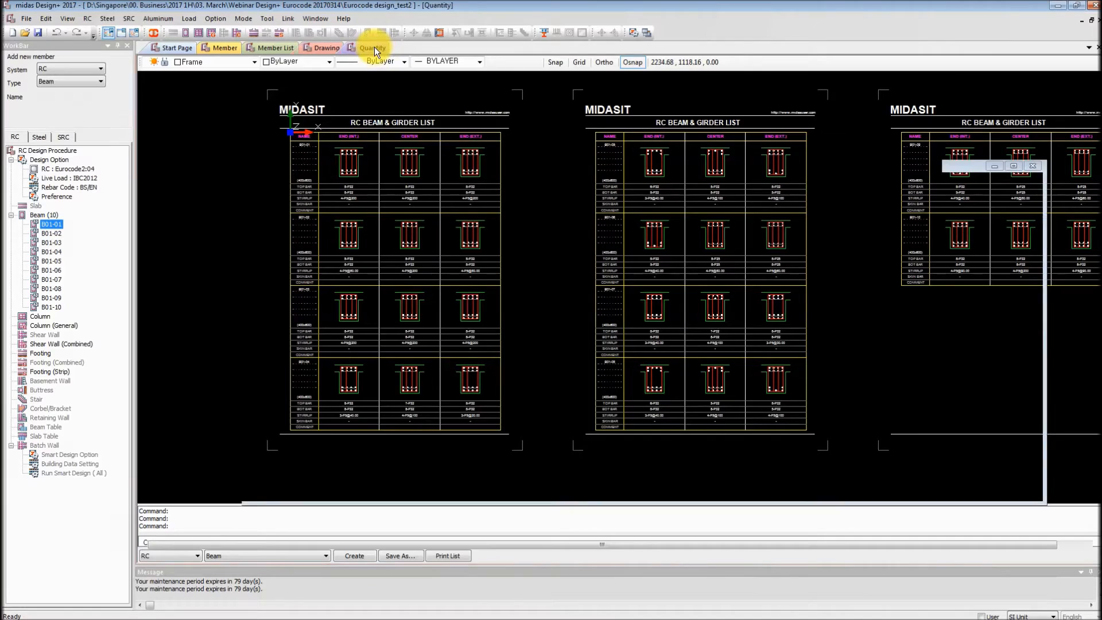
Step: Generate the RC beam quantity table and look through its section and quantity per unit length columns
{"action": "left_click", "coordinate": [373, 48]}
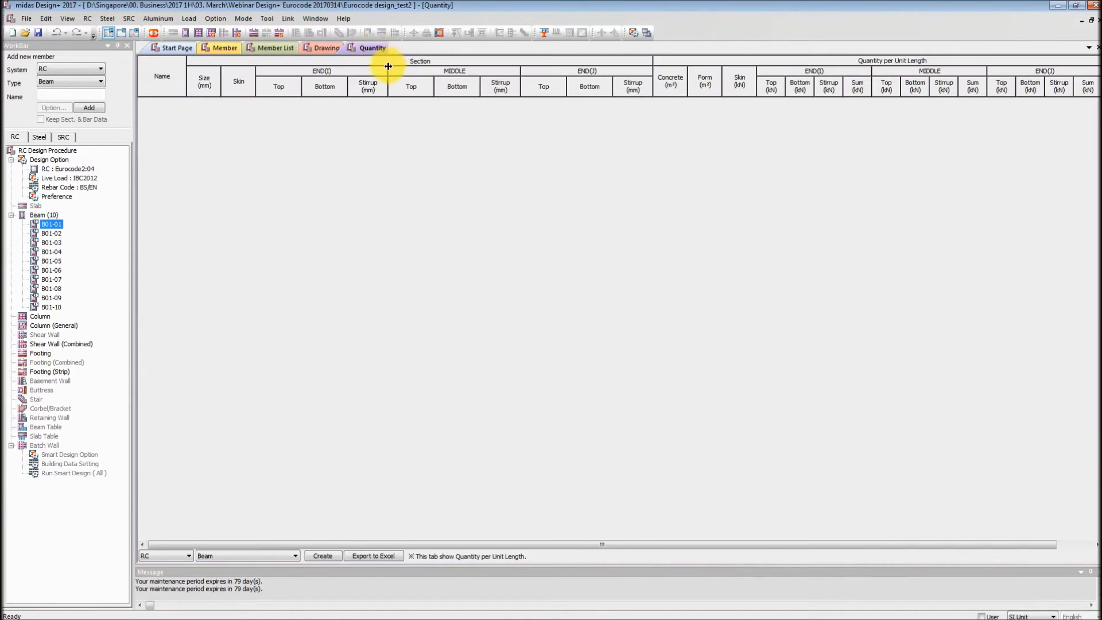
{"action": "left_click", "coordinate": [316, 555]}
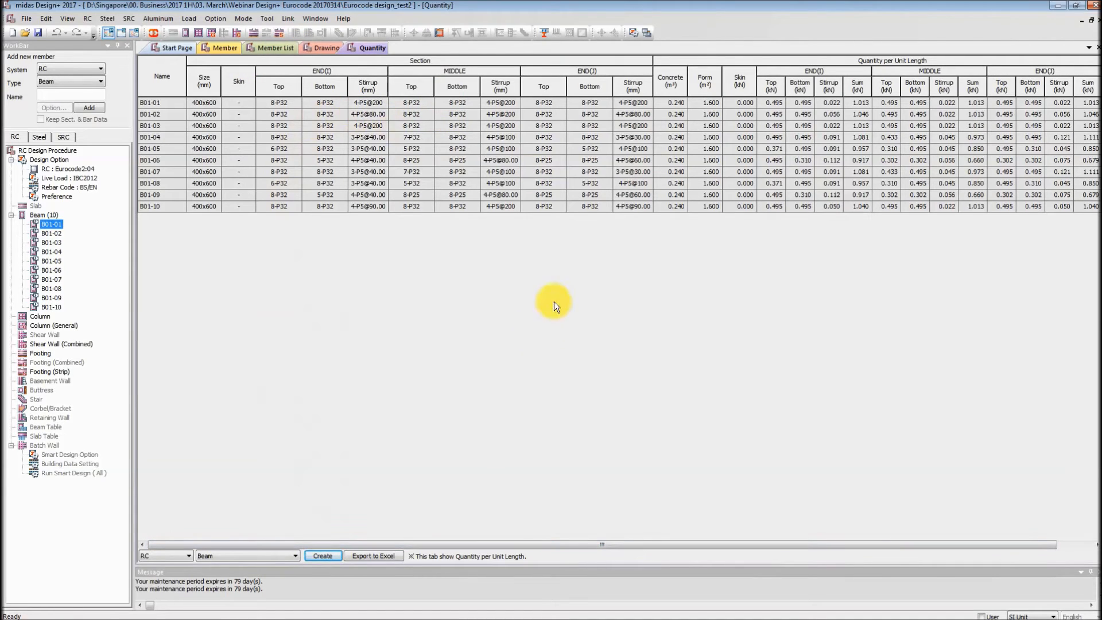
{"action": "left_click_drag", "start_coordinate": [394, 542], "coordinate": [568, 529]}
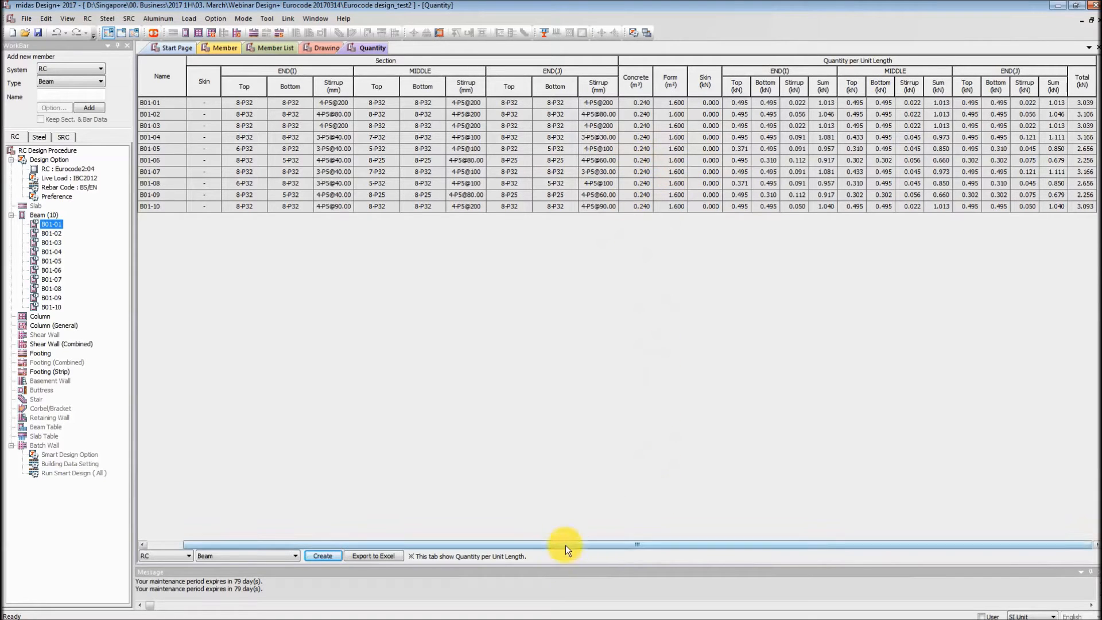
{"action": "left_click_drag", "start_coordinate": [566, 545], "coordinate": [472, 536]}
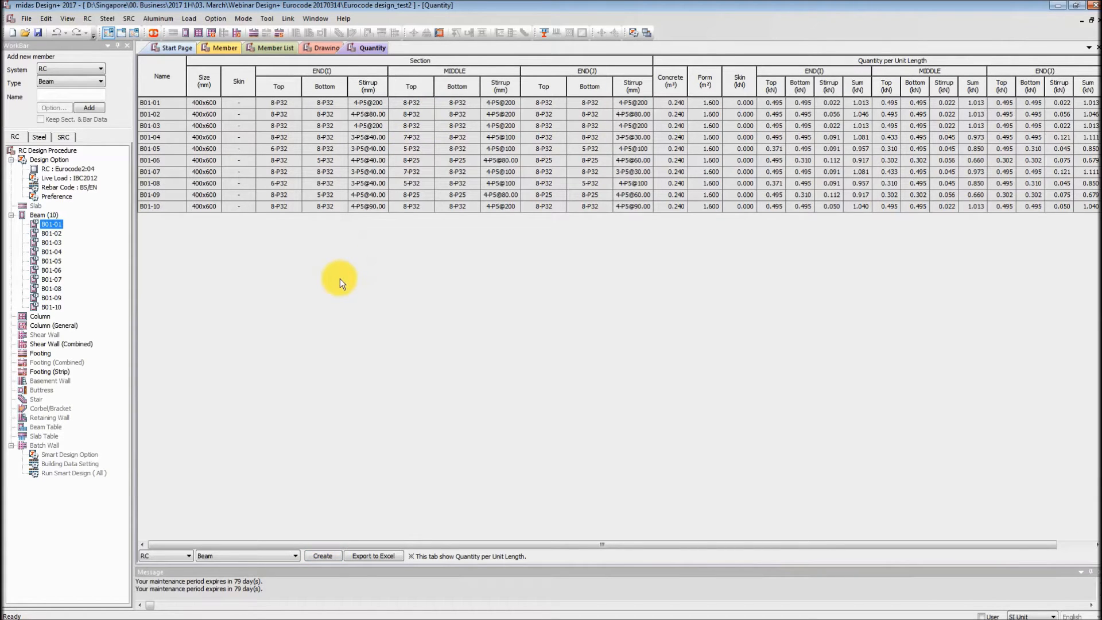
Step: Revisit beam B01-01's member data, the member list, the beam drawing and the quantity table
{"action": "left_click", "coordinate": [215, 47]}
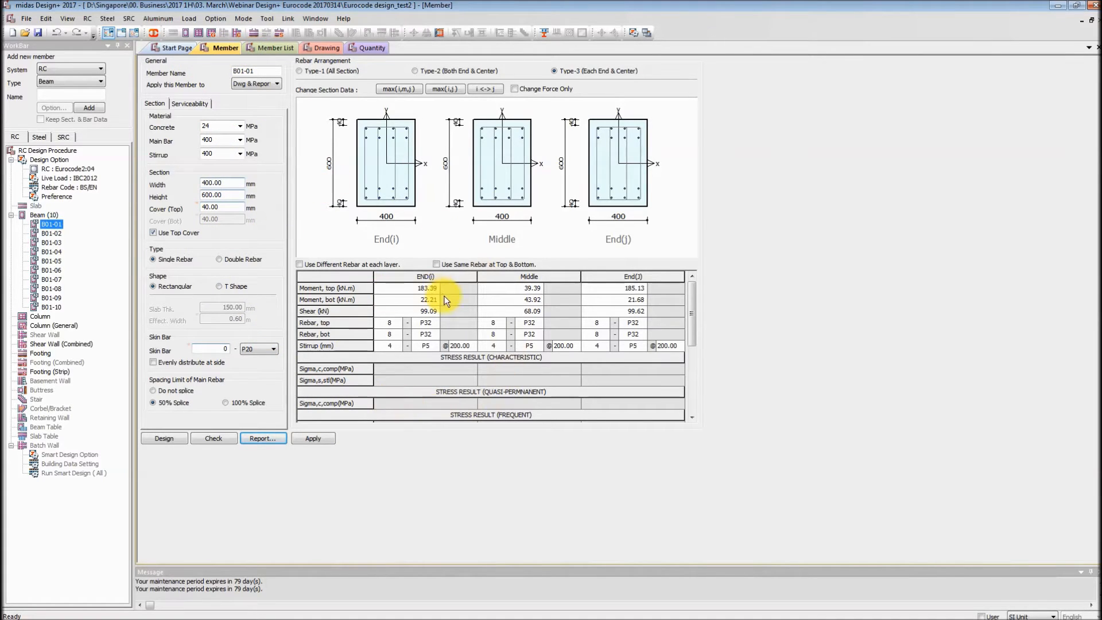
{"action": "left_click", "coordinate": [276, 48]}
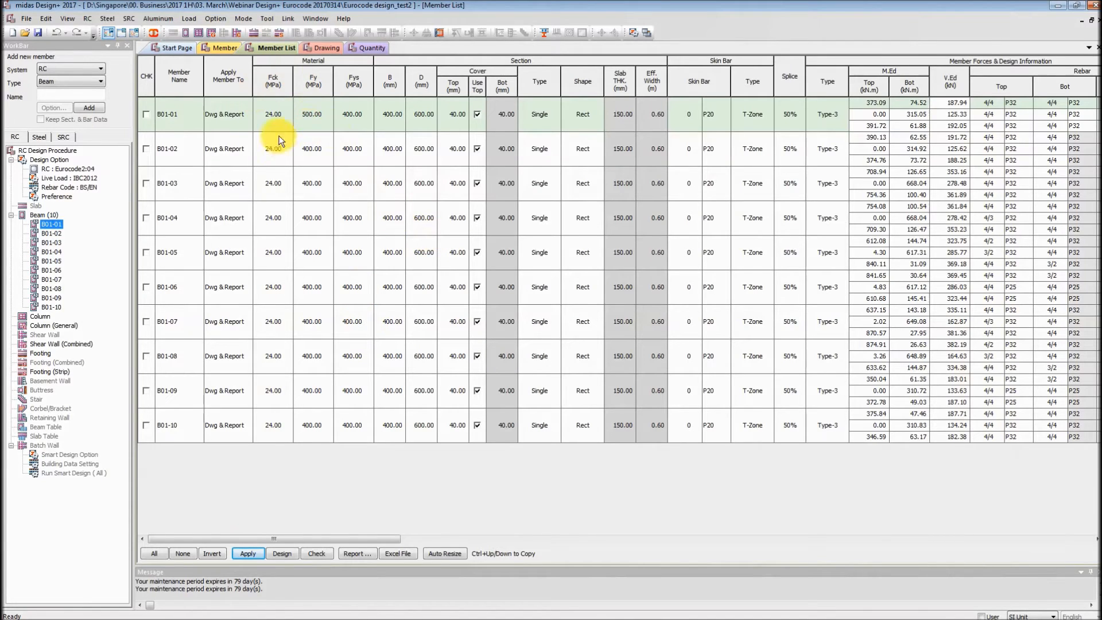
{"action": "left_click", "coordinate": [335, 50]}
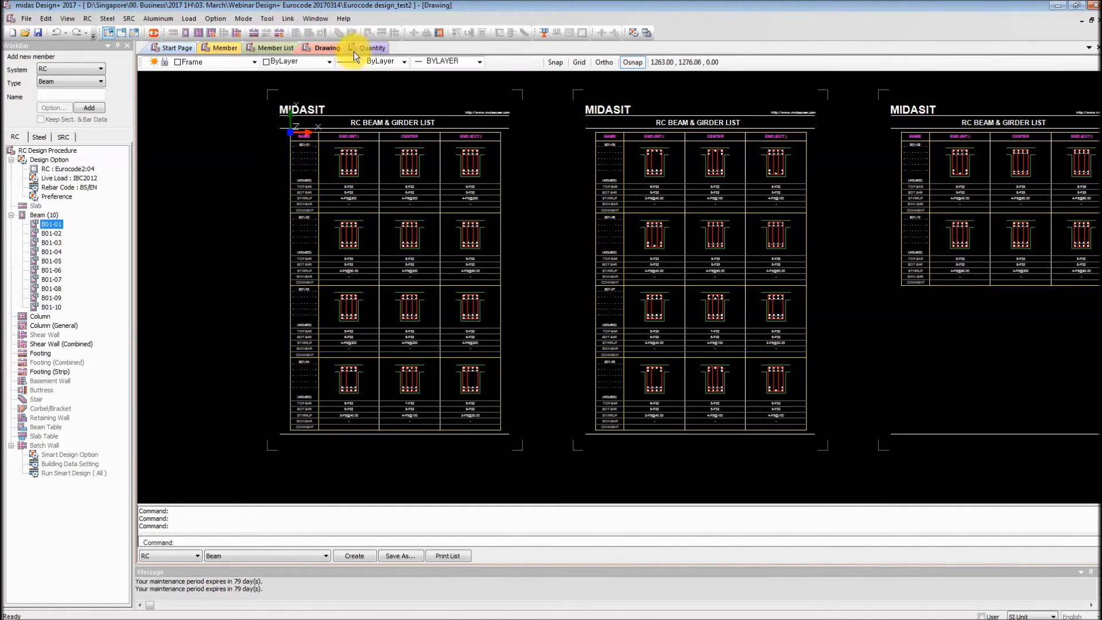
{"action": "left_click", "coordinate": [365, 48]}
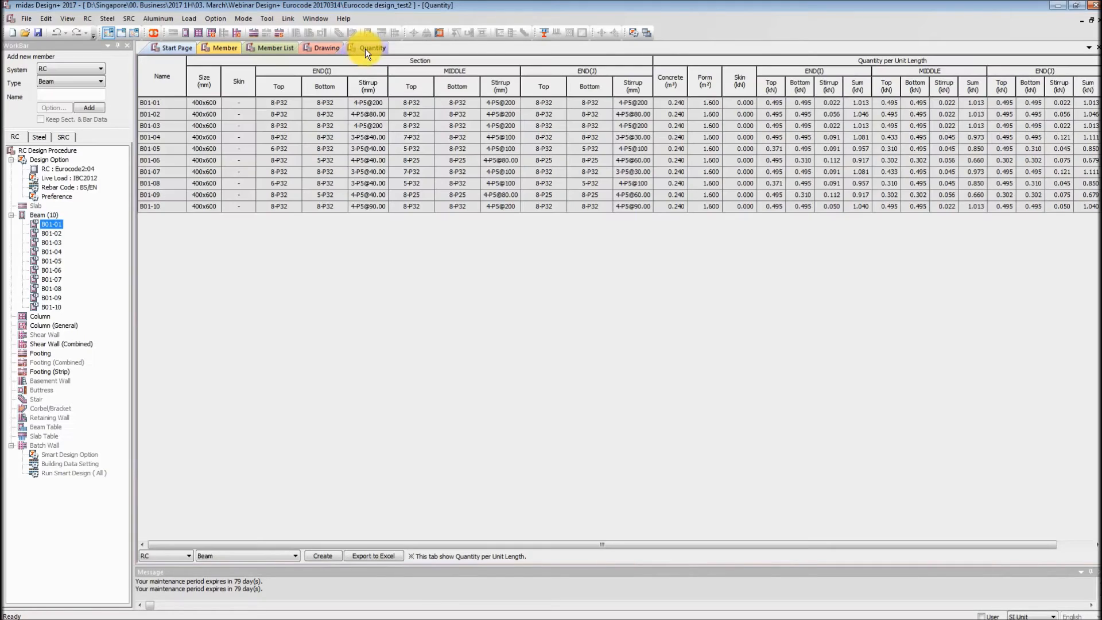
Step: Add a new RC column member and open its section and rebar data in the member view
{"action": "left_click", "coordinate": [219, 49]}
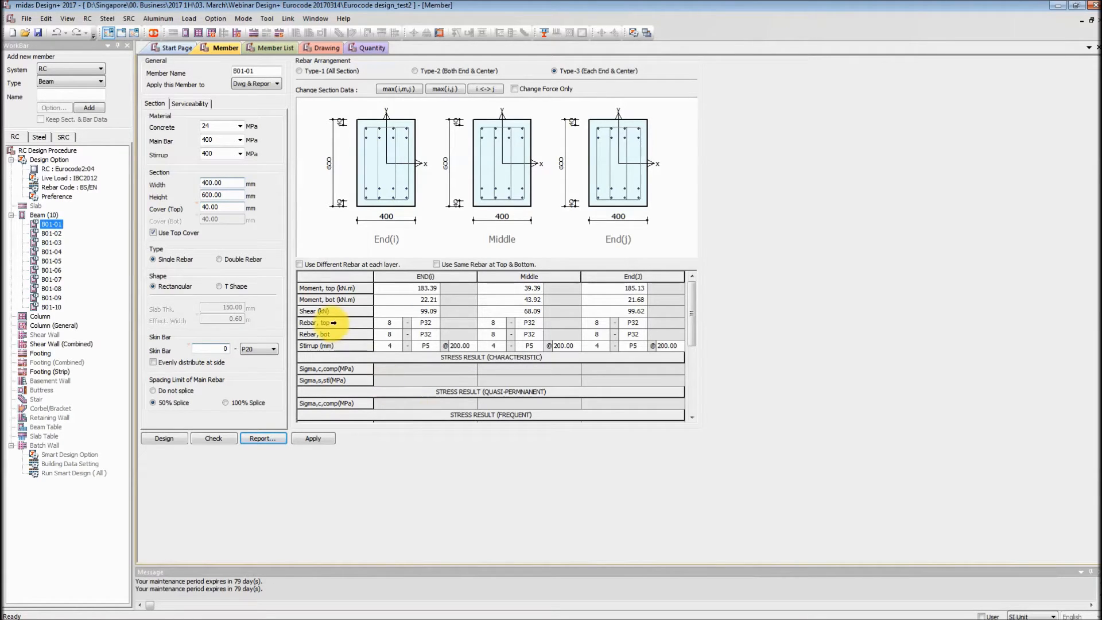
{"action": "left_click", "coordinate": [40, 318]}
{"action": "right_click", "coordinate": [40, 317]}
{"action": "left_click", "coordinate": [60, 342]}
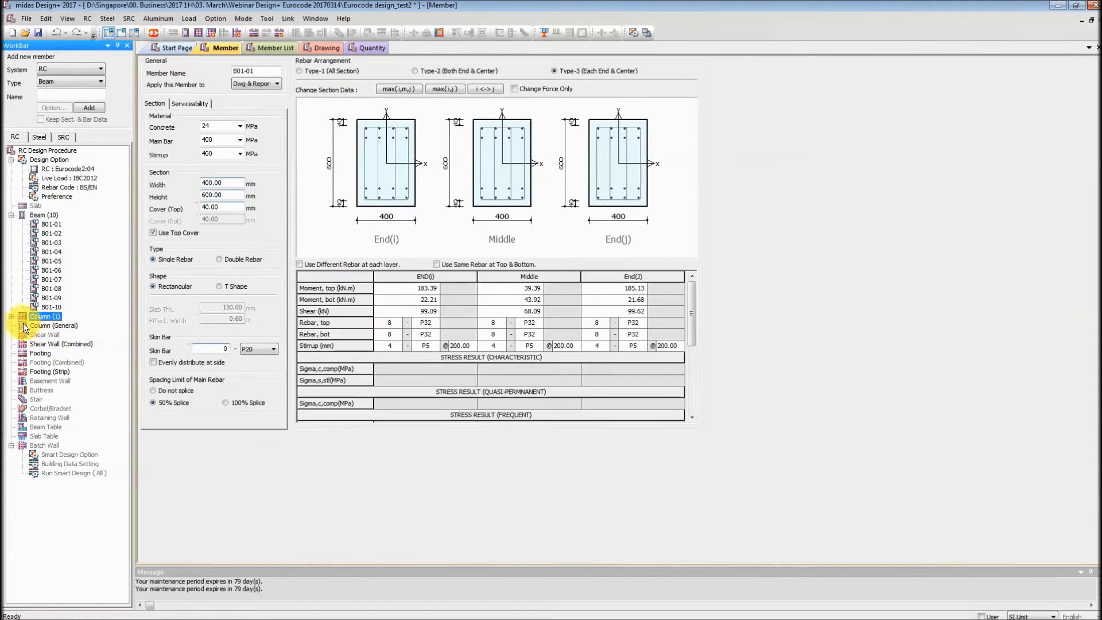
{"action": "left_click", "coordinate": [11, 316]}
{"action": "left_click", "coordinate": [48, 325]}
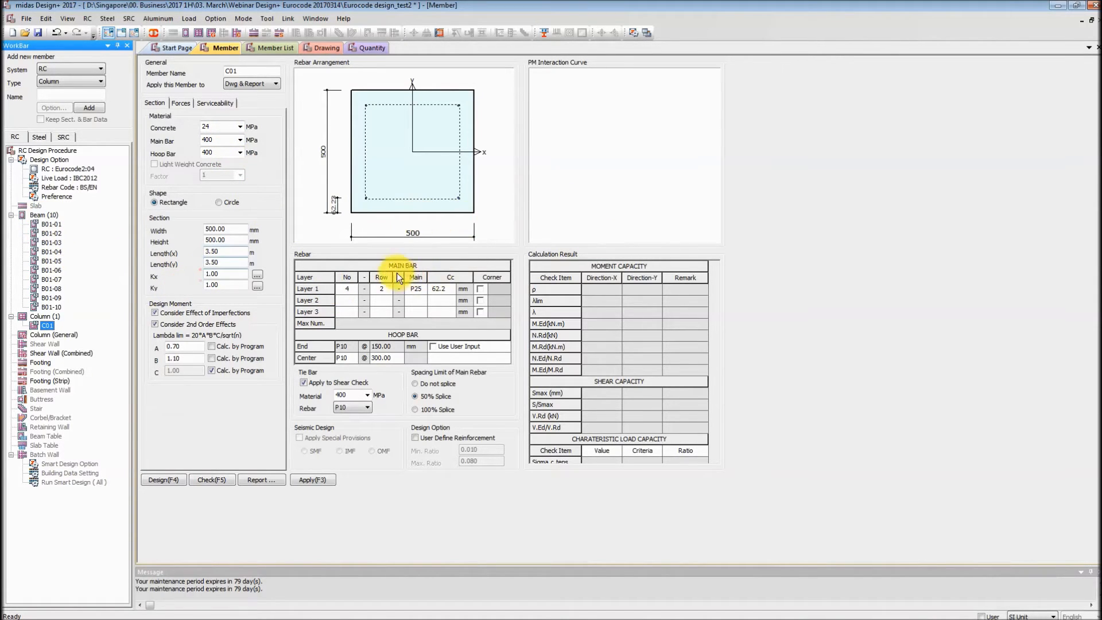
{"action": "left_click", "coordinate": [310, 479]}
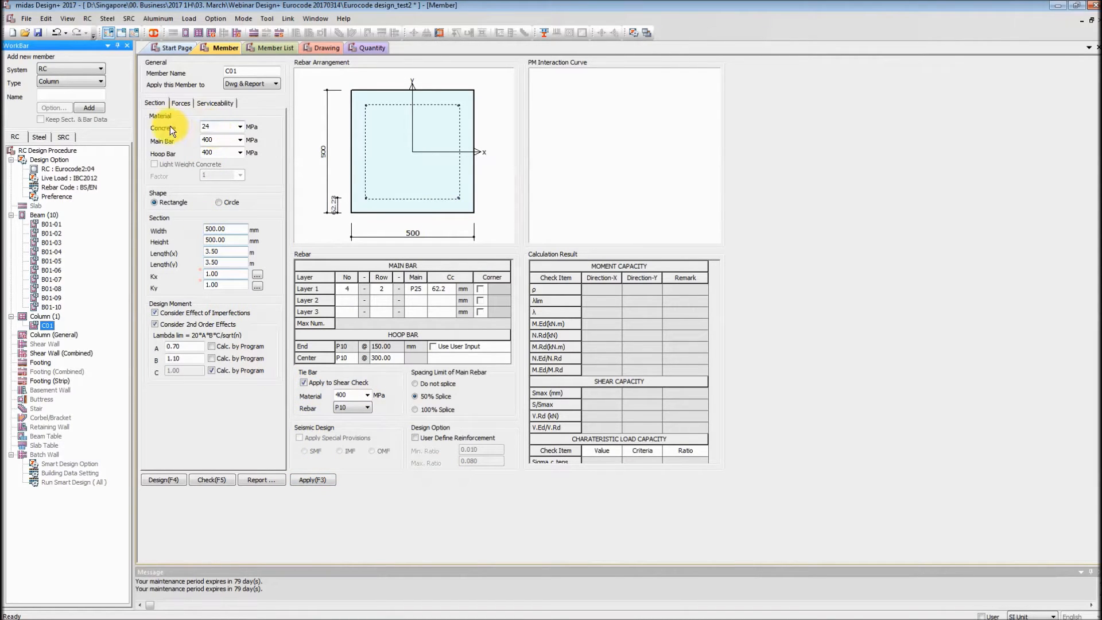
Step: Keep the rectangle shape for column C01 and set its width to 600 mm and height to 700 mm
{"action": "left_click", "coordinate": [221, 202]}
{"action": "left_click", "coordinate": [172, 205]}
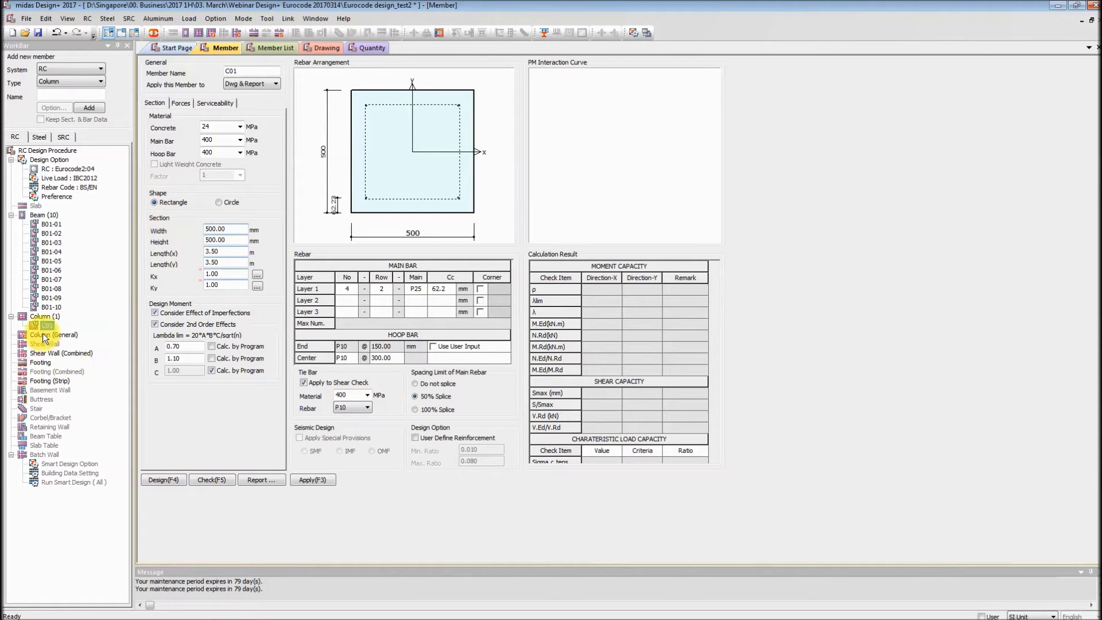
{"action": "left_click", "coordinate": [247, 226]}
{"action": "left_click", "coordinate": [246, 225]}
{"action": "left_click", "coordinate": [240, 239]}
{"action": "left_click", "coordinate": [243, 238]}
{"action": "left_click", "coordinate": [242, 237]}
{"action": "left_click", "coordinate": [243, 238]}
{"action": "left_click", "coordinate": [242, 238]}
{"action": "left_click", "coordinate": [228, 255]}
{"action": "left_click", "coordinate": [231, 264]}
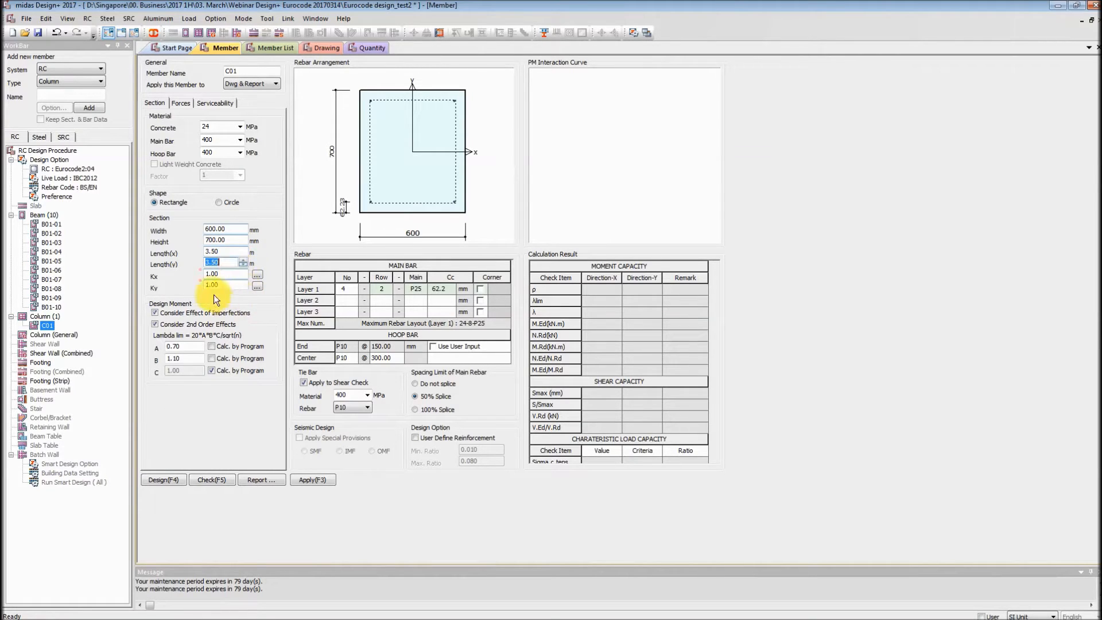
Step: View the K-Factor end-condition options for column C01's Kx and close them without applying a choice
{"action": "left_click", "coordinate": [243, 275]}
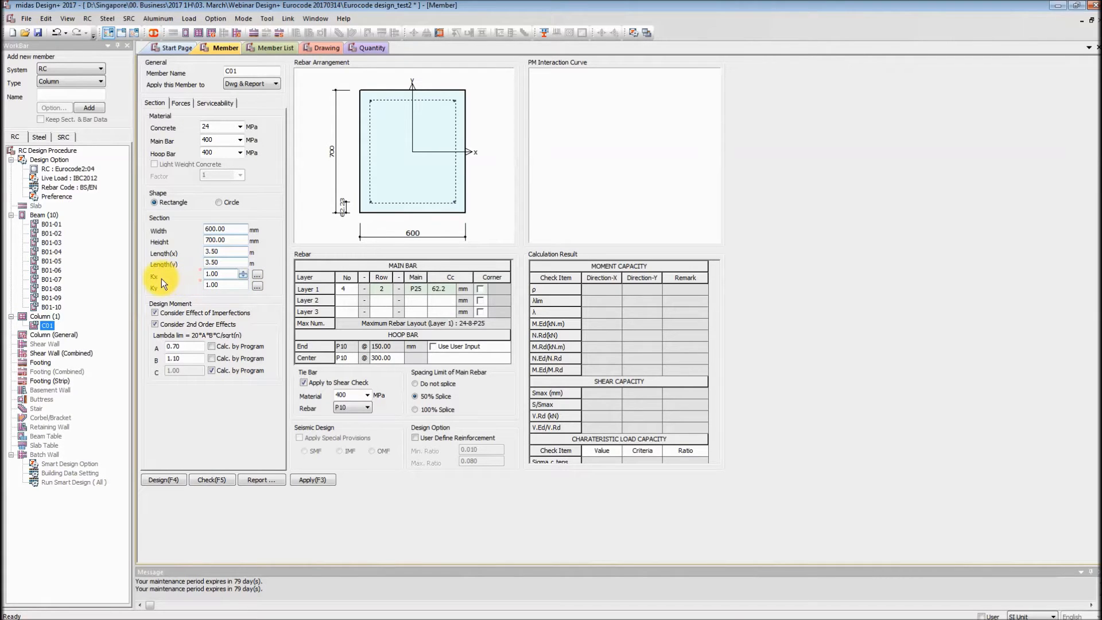
{"action": "left_click", "coordinate": [258, 274]}
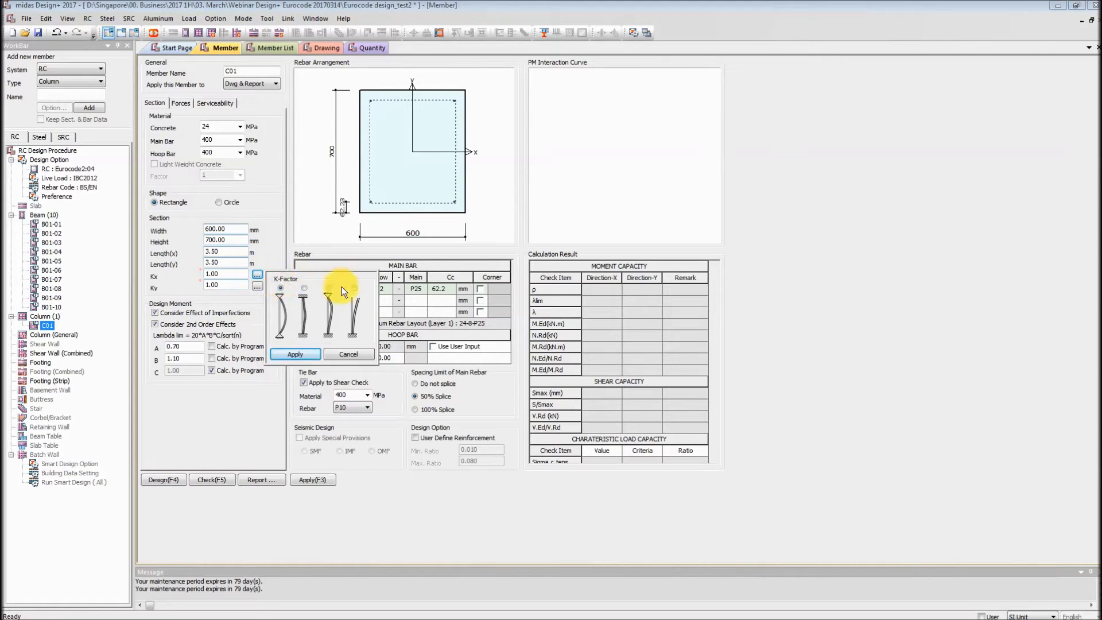
{"action": "left_click", "coordinate": [346, 354]}
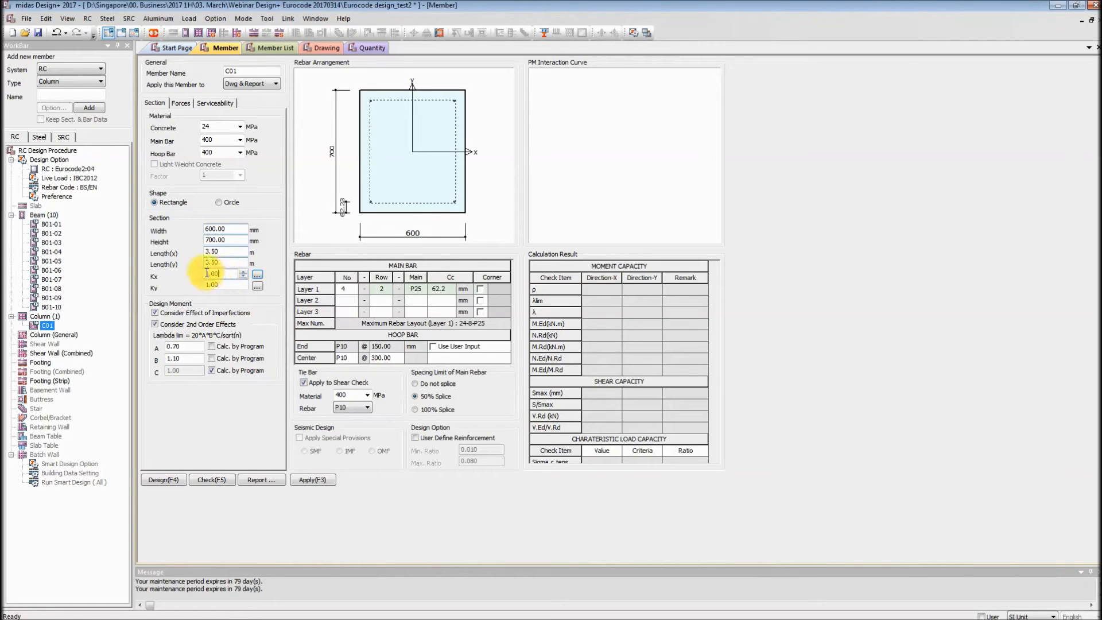
{"action": "double_click", "coordinate": [226, 273]}
{"action": "left_click", "coordinate": [229, 274]}
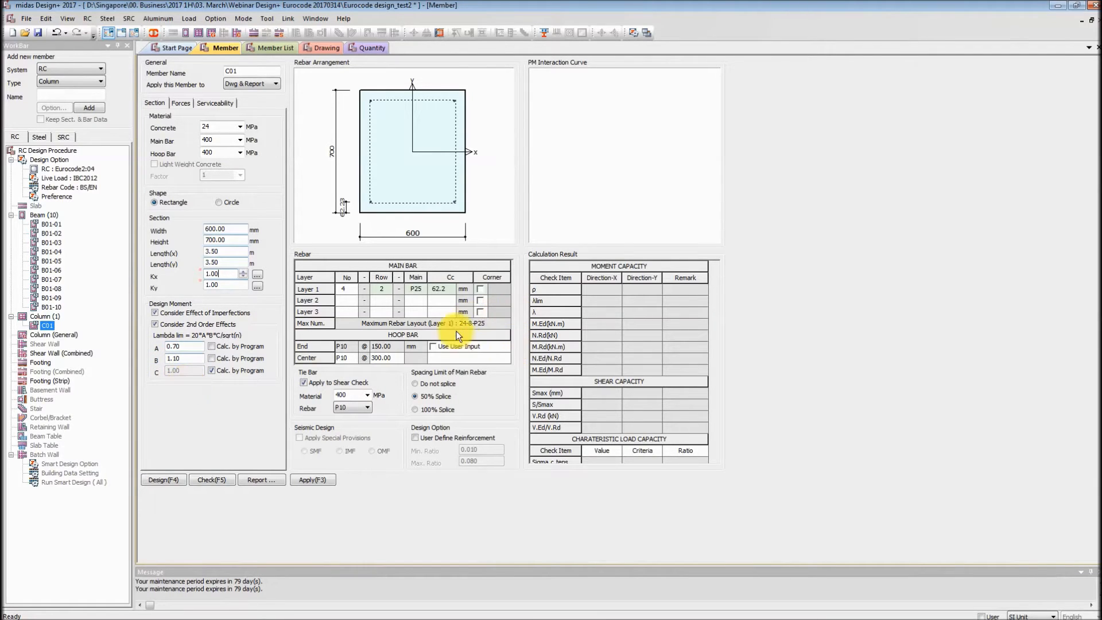
Step: Set column C01's layer 1 main reinforcement to 8 bars, keeping 2 rows and bar size P25
{"action": "left_click", "coordinate": [345, 288]}
{"action": "left_click", "coordinate": [354, 289]}
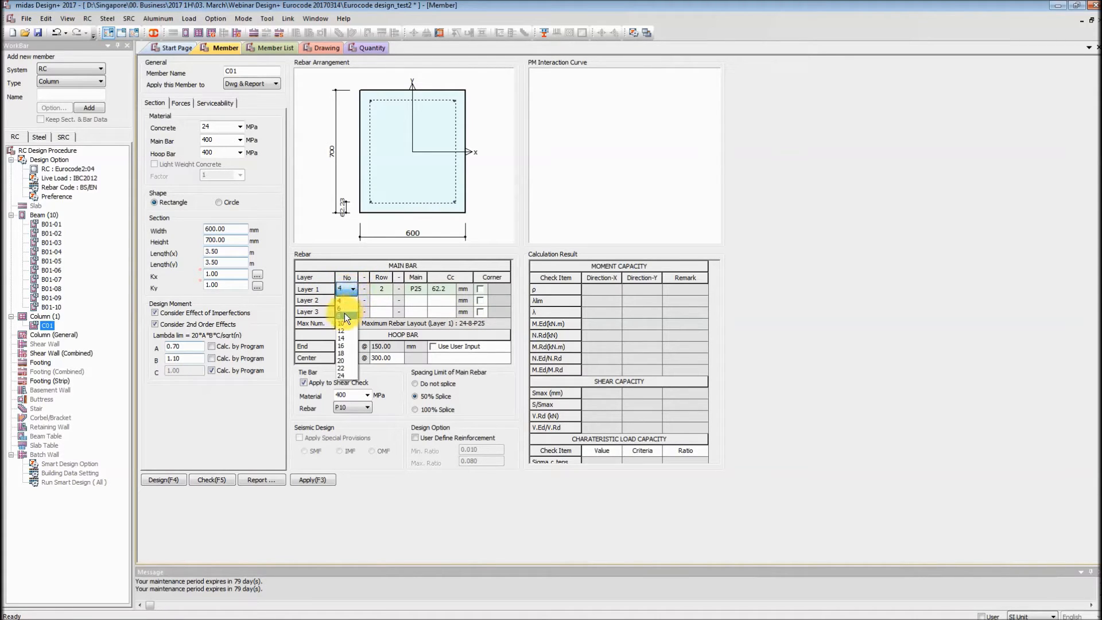
{"action": "left_click", "coordinate": [345, 313]}
{"action": "left_click", "coordinate": [381, 288]}
{"action": "left_click", "coordinate": [388, 289]}
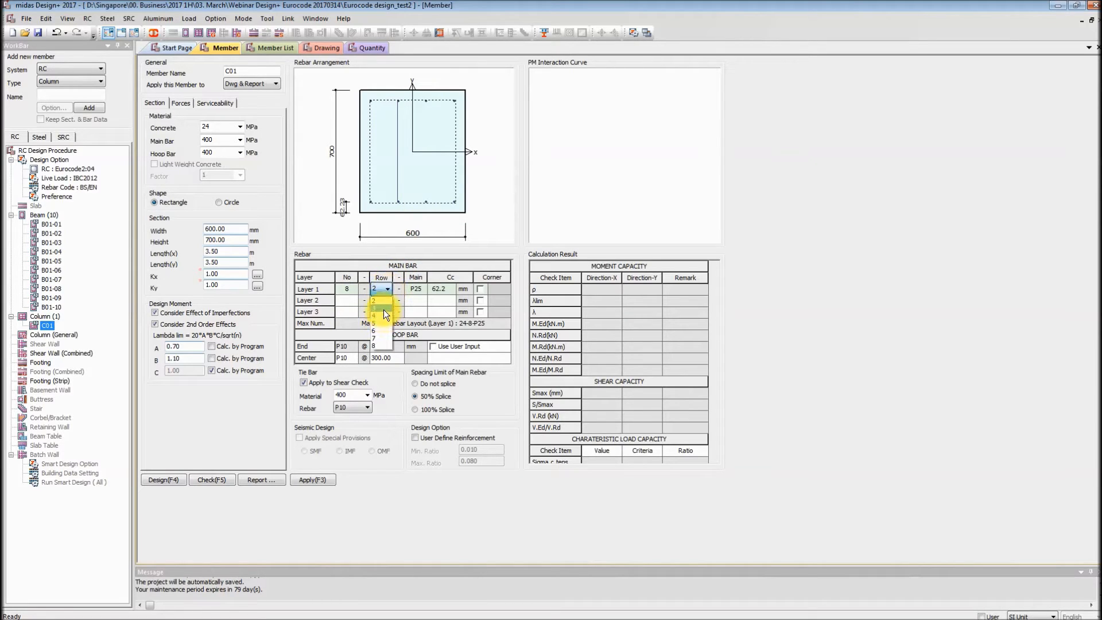
{"action": "left_click", "coordinate": [420, 290]}
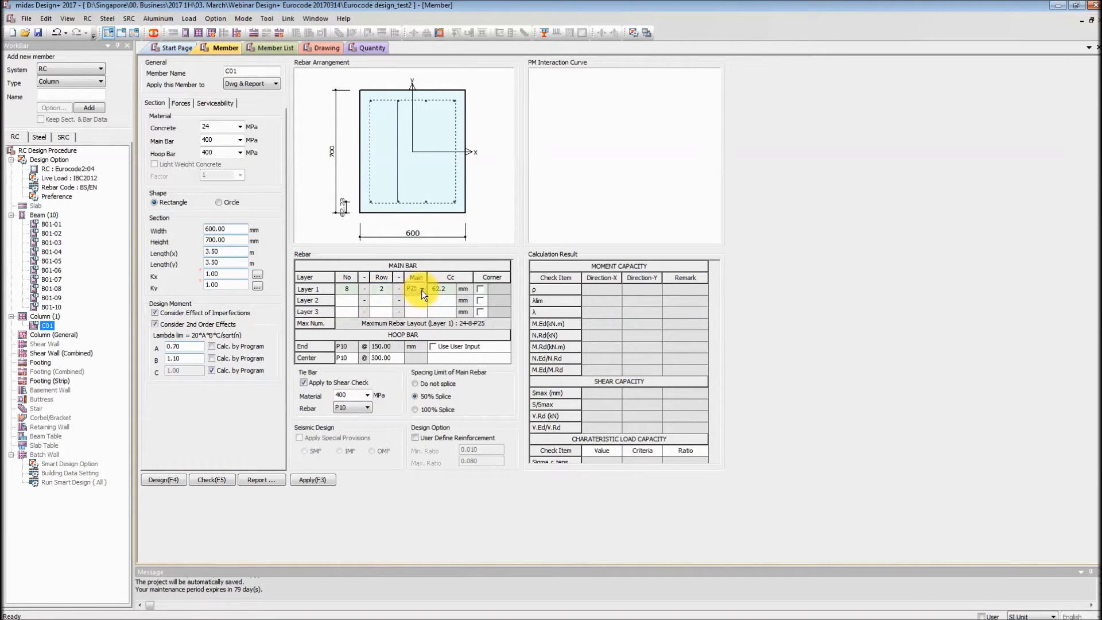
{"action": "left_click", "coordinate": [421, 290]}
{"action": "left_click", "coordinate": [422, 290]}
{"action": "left_click", "coordinate": [439, 290]}
Step: Enter column C01's design forces: axial 500 kN, Moment(xi) 250 kN.m and Moment(xj) 100 kN.m
{"action": "left_click", "coordinate": [182, 102]}
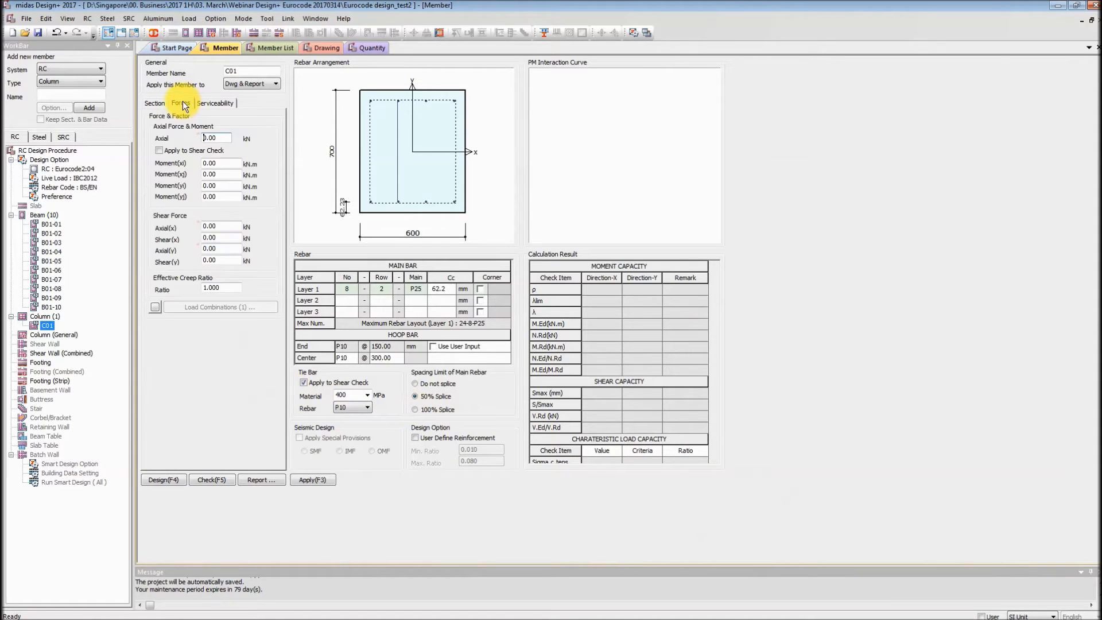
{"action": "left_click", "coordinate": [225, 163]}
{"action": "left_click", "coordinate": [229, 137]}
{"action": "left_click", "coordinate": [227, 162]}
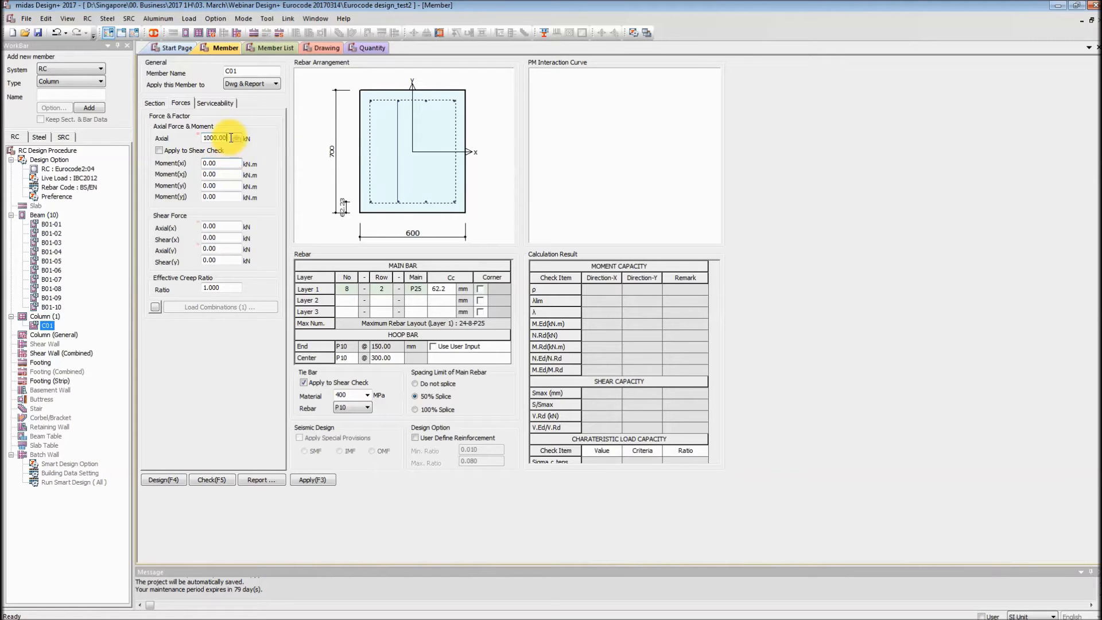
{"action": "type", "text": "500"}
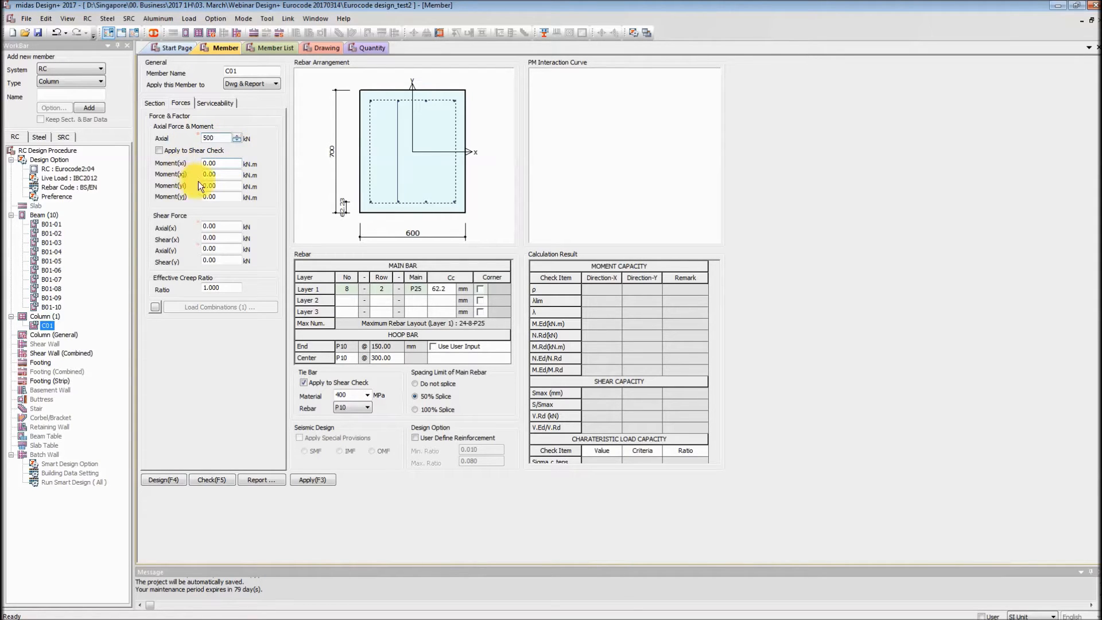
{"action": "left_click", "coordinate": [231, 164]}
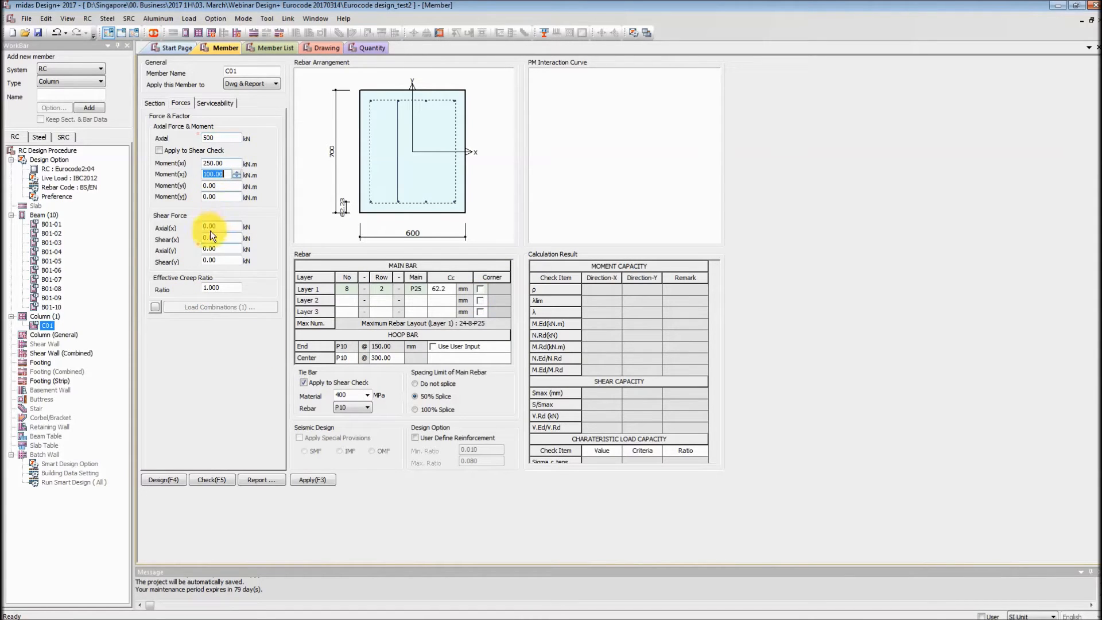
Step: Apply column C01's axial force to the shear check and set Shear(x) to 100 kN
{"action": "left_click", "coordinate": [175, 148]}
{"action": "left_click", "coordinate": [223, 235]}
{"action": "left_click", "coordinate": [230, 236]}
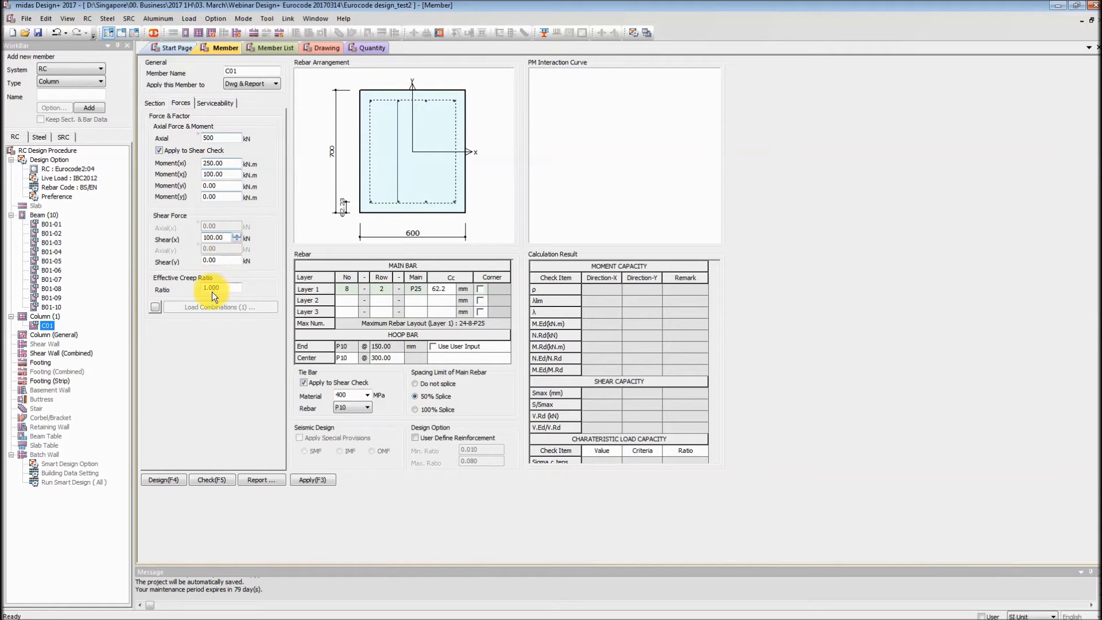
Step: Enable C01's serviceability check and enter characteristic forces of 500 kN axial, also applied to the shear check, and 100 kN.m Moment(xi)
{"action": "left_click", "coordinate": [208, 101]}
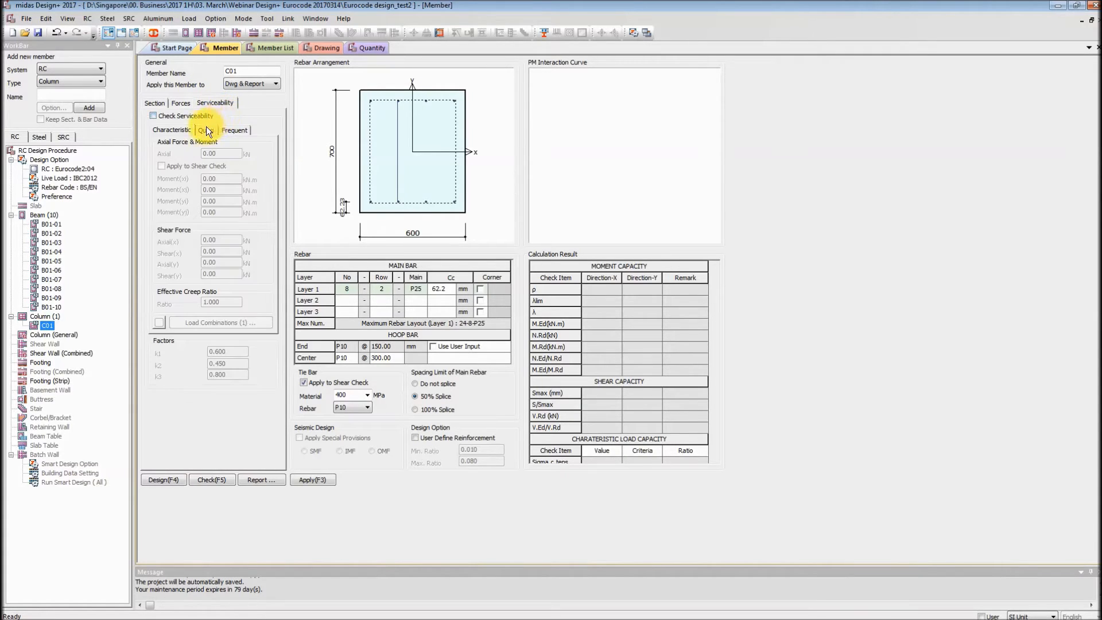
{"action": "left_click", "coordinate": [166, 116]}
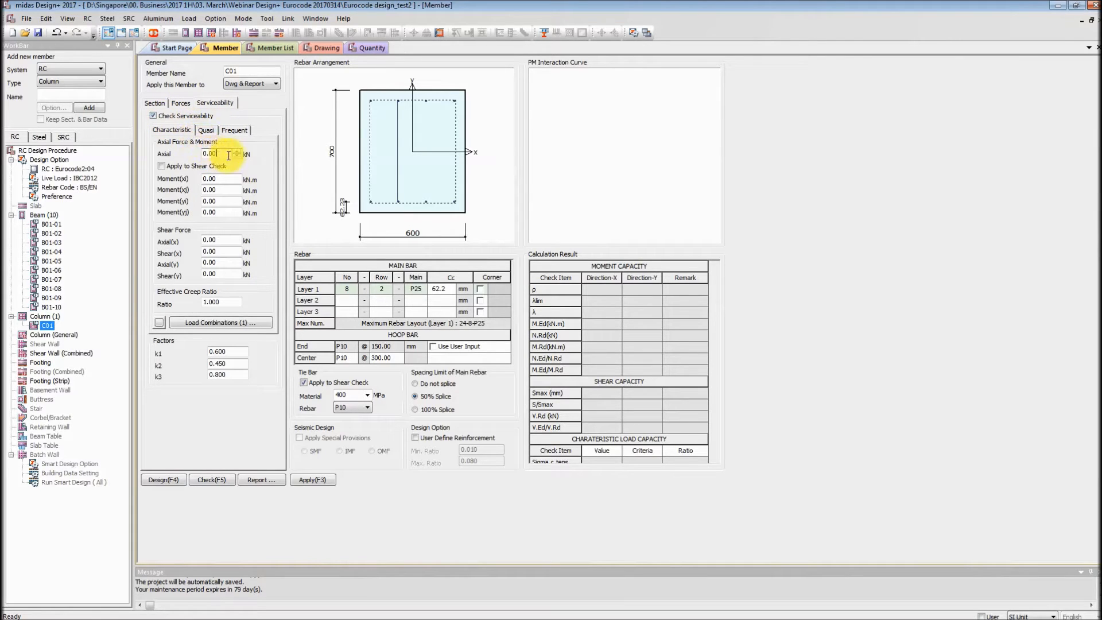
{"action": "left_click", "coordinate": [237, 152]}
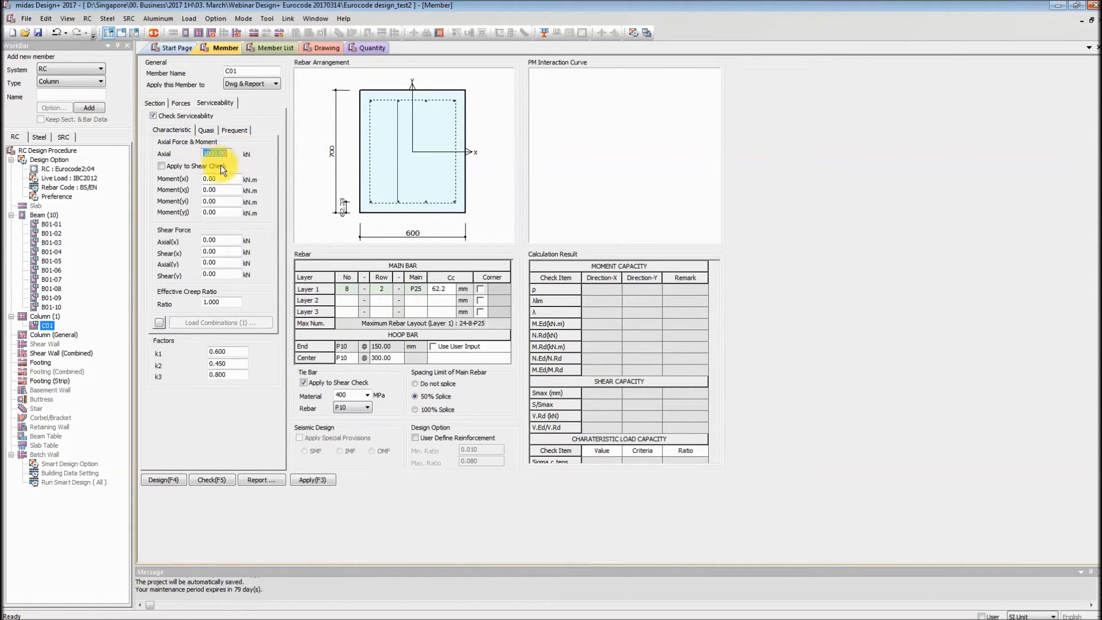
{"action": "type", "text": "500"}
{"action": "left_click", "coordinate": [208, 166]}
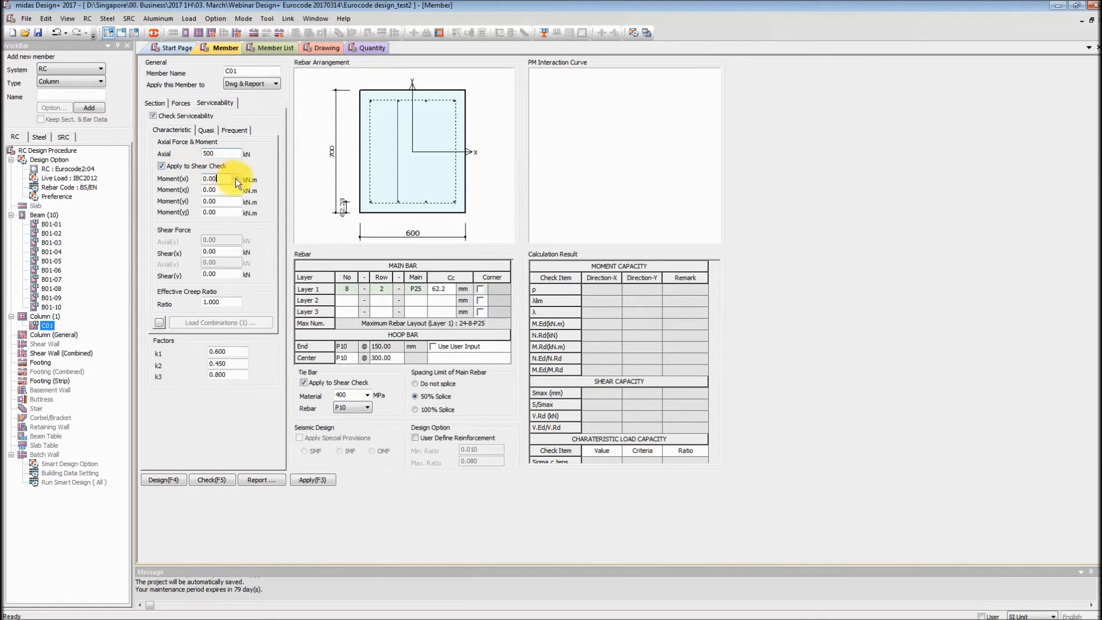
Step: Fill in column C01's service forces for the quasi-permanent and frequent load cases and return to the characteristic case
{"action": "left_click", "coordinate": [207, 130]}
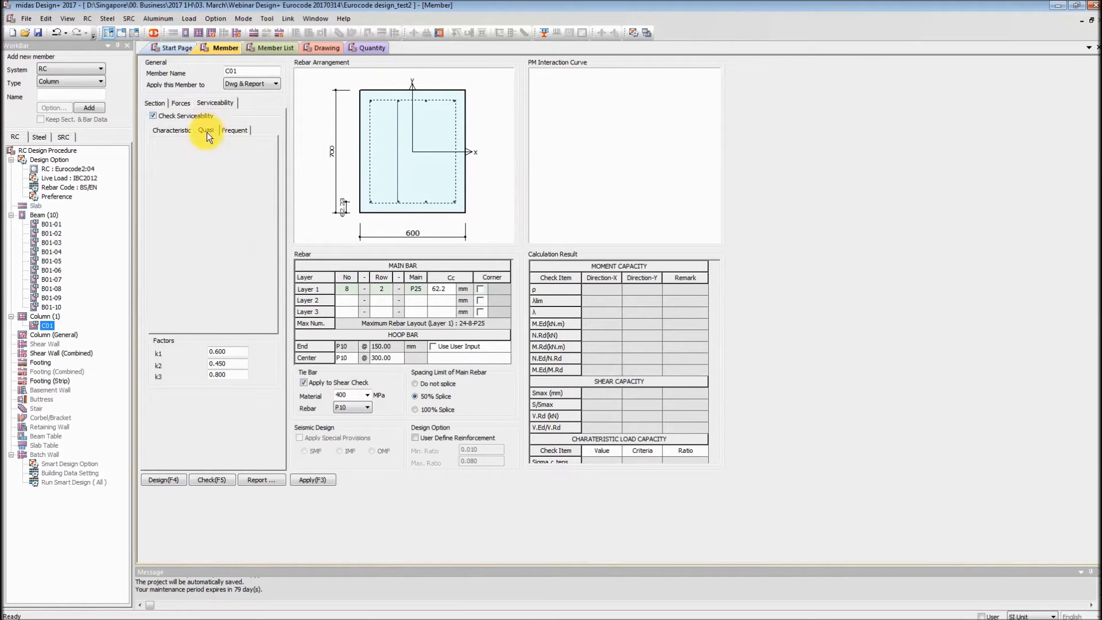
{"action": "left_click", "coordinate": [230, 152]}
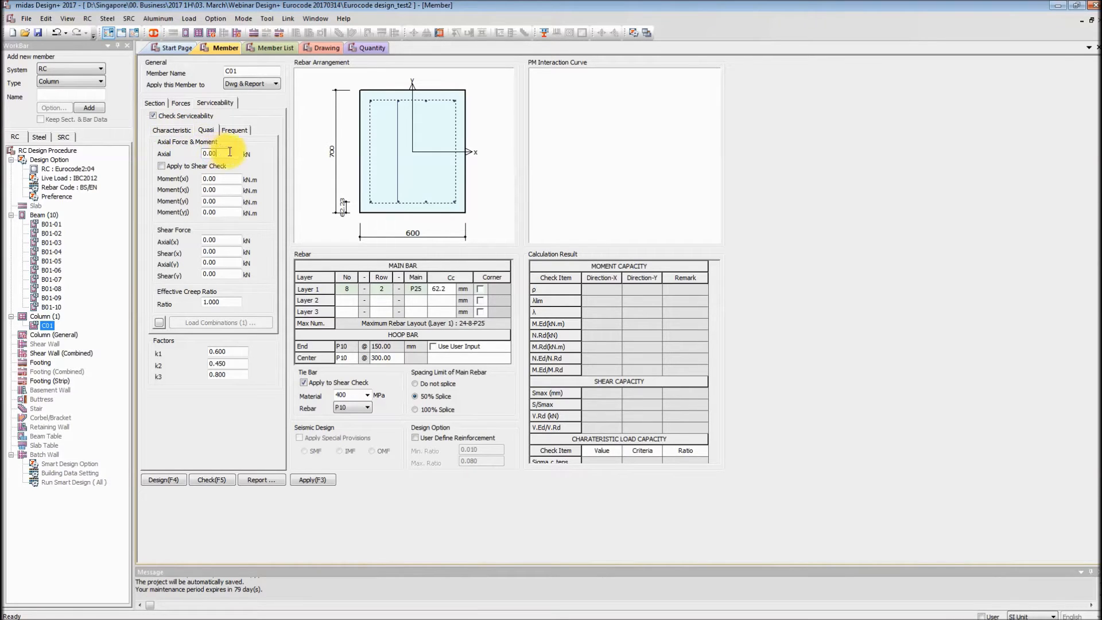
{"action": "left_click", "coordinate": [230, 179]}
{"action": "left_click", "coordinate": [239, 131]}
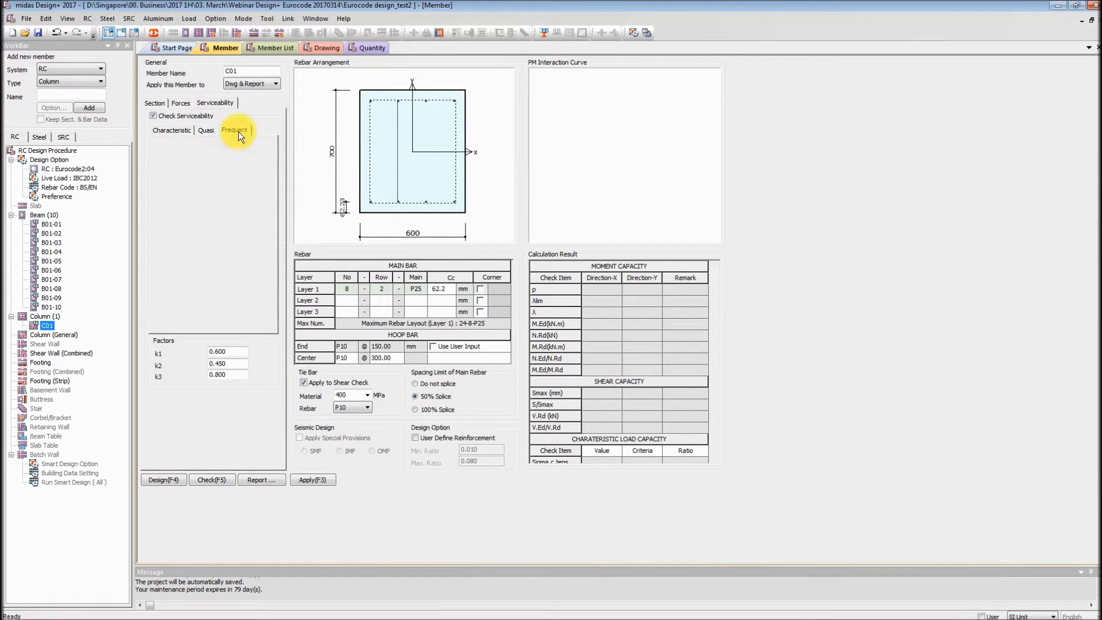
{"action": "left_click", "coordinate": [206, 128]}
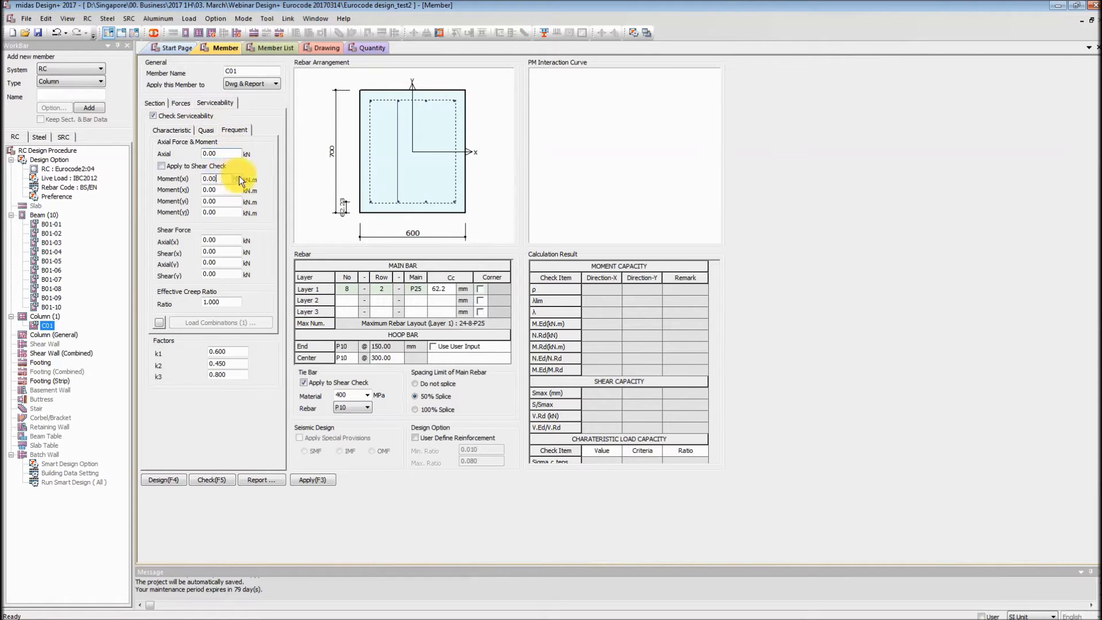
{"action": "left_click", "coordinate": [185, 130]}
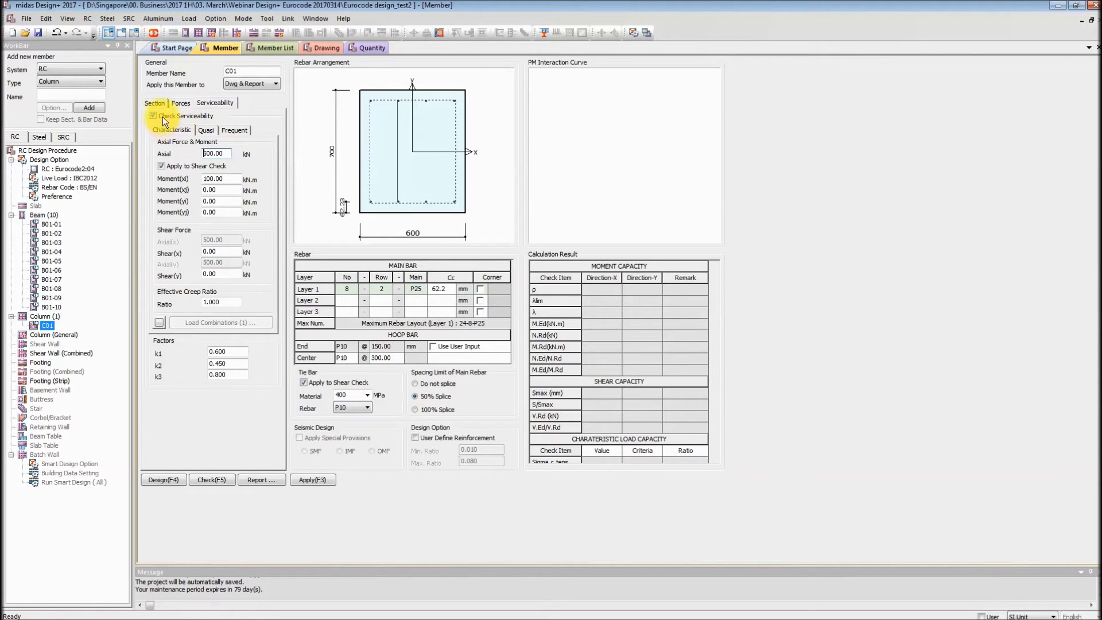
Step: Run the design check on column C01 and review its moment, shear and serviceability capacity results
{"action": "left_click", "coordinate": [180, 102]}
{"action": "left_click", "coordinate": [154, 102]}
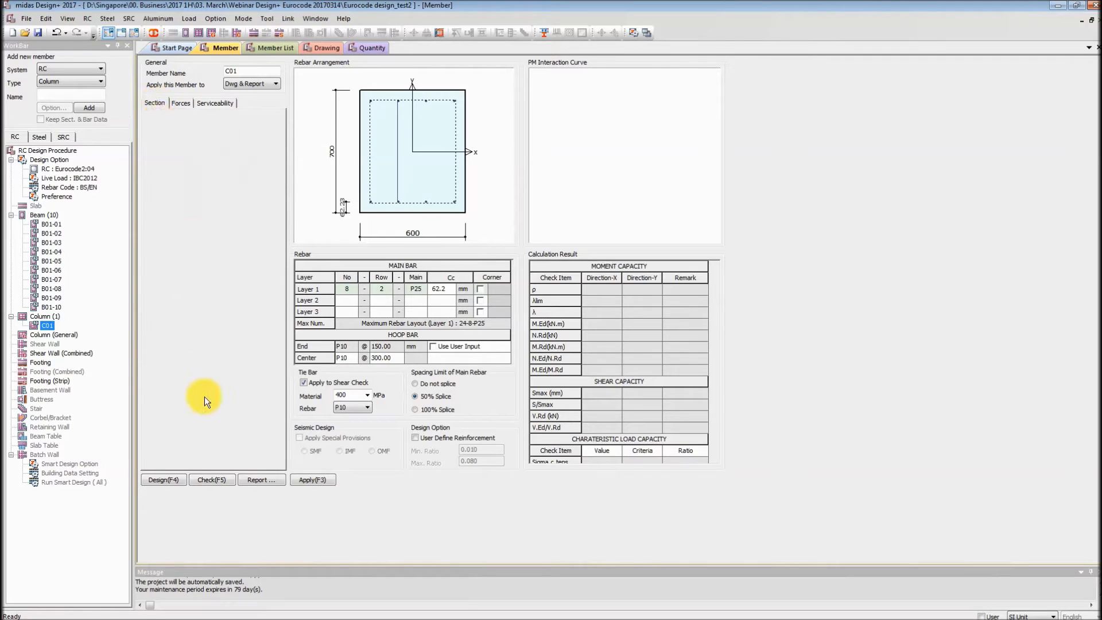
{"action": "left_click", "coordinate": [217, 481]}
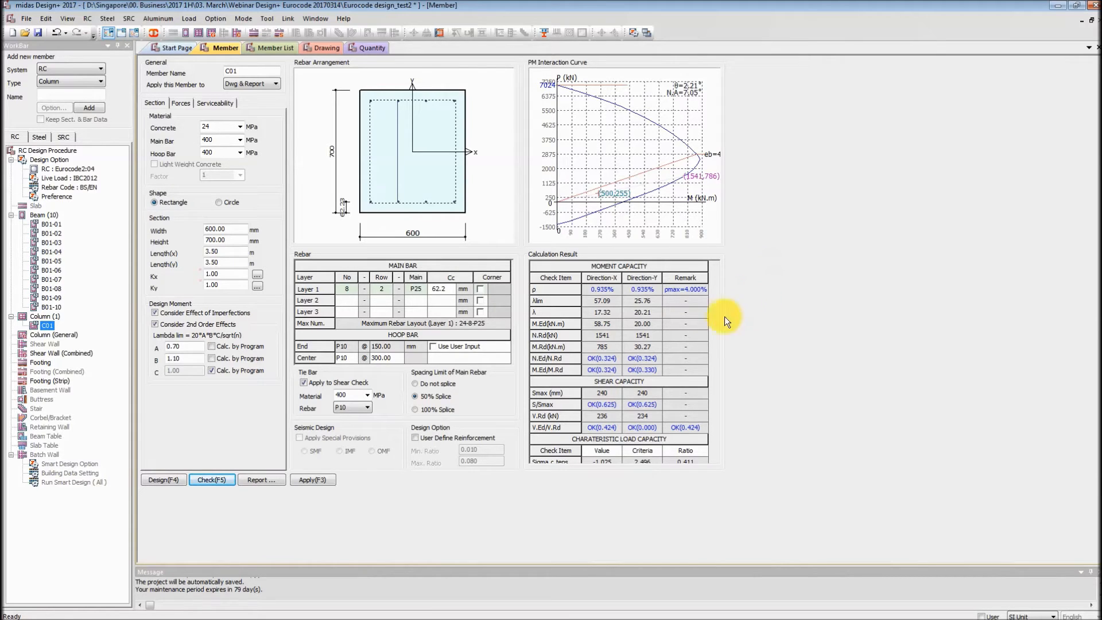
{"action": "scroll", "coordinate": [705, 328], "scroll_direction": "down", "scroll_amount": 3}
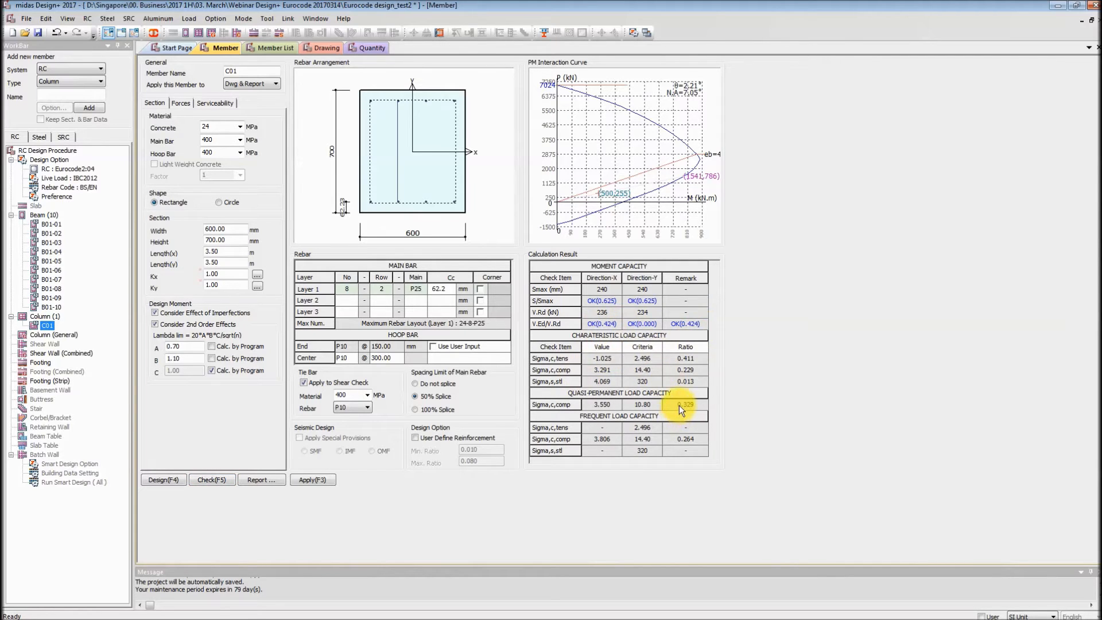
{"action": "scroll", "coordinate": [679, 405], "scroll_direction": "up", "scroll_amount": 3}
{"action": "scroll", "coordinate": [565, 296], "scroll_direction": "down", "scroll_amount": 3}
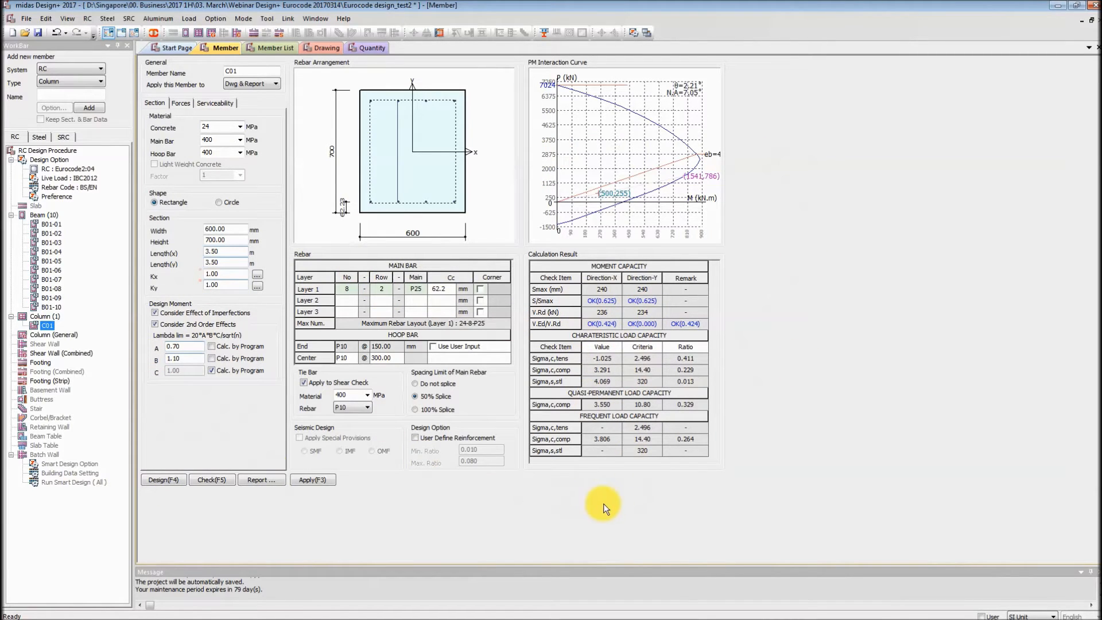
Step: View the report types available for column C01 and its row in the member list
{"action": "left_click", "coordinate": [260, 477]}
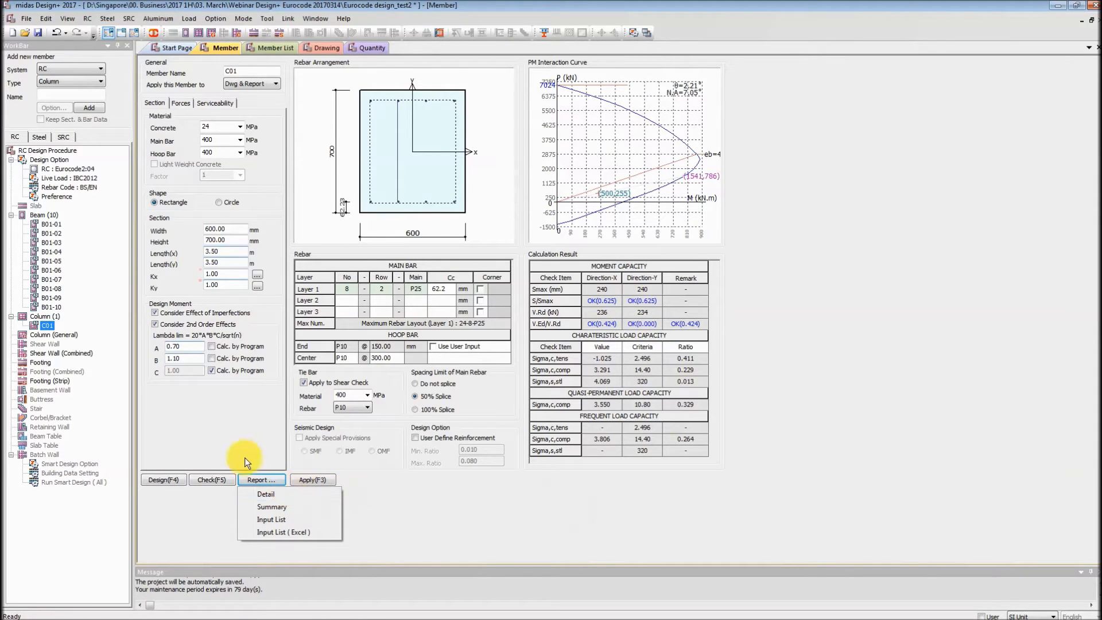
{"action": "left_click", "coordinate": [521, 481]}
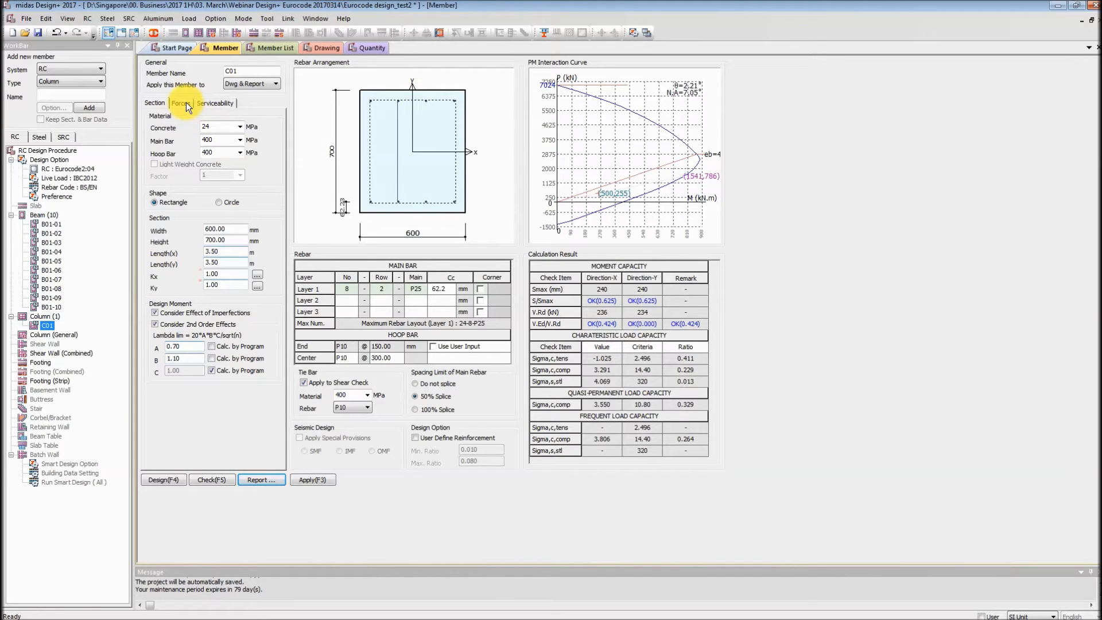
{"action": "left_click", "coordinate": [268, 47]}
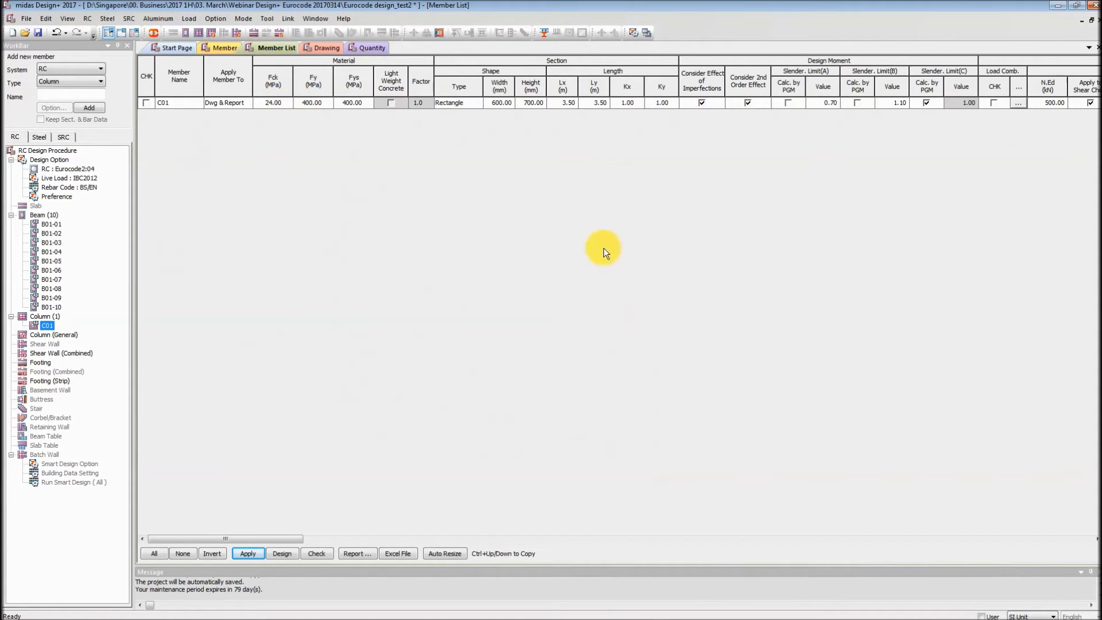
{"action": "left_click_drag", "start_coordinate": [291, 540], "coordinate": [231, 500]}
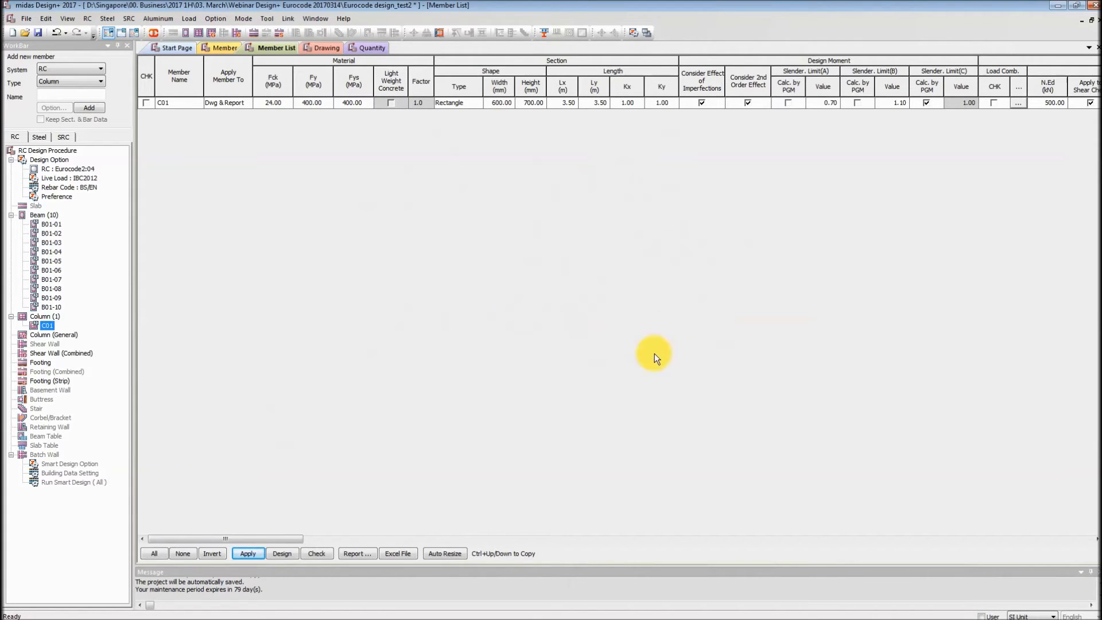
Step: Delete the beam and girder list sheets from the drawing and create the RC column list drawing
{"action": "left_click", "coordinate": [336, 45]}
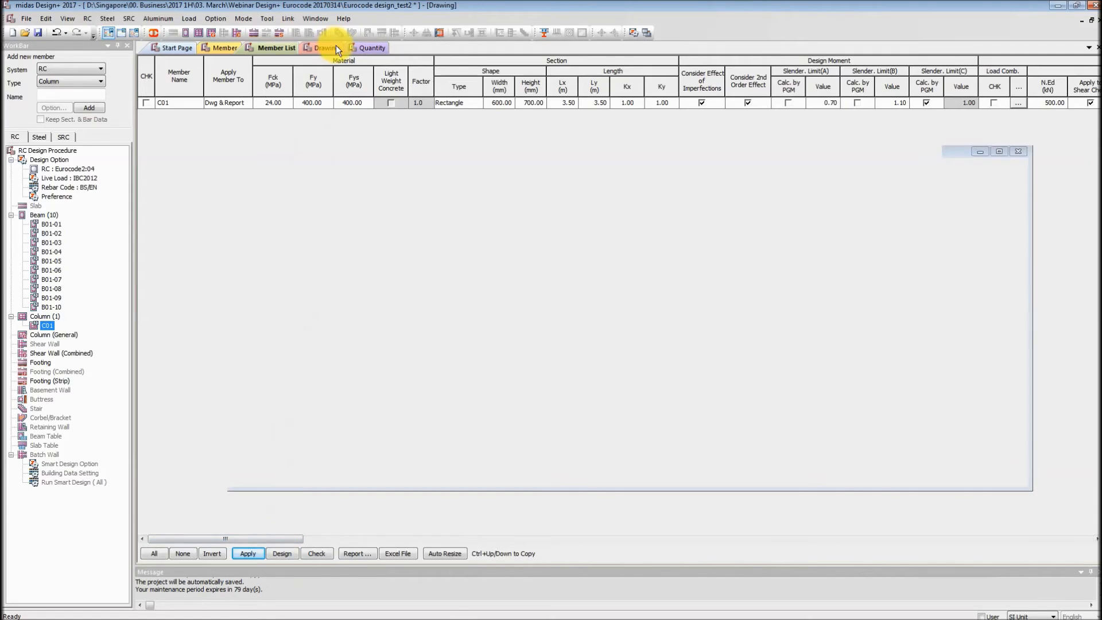
{"action": "scroll", "coordinate": [339, 300], "scroll_direction": "down", "scroll_amount": 5}
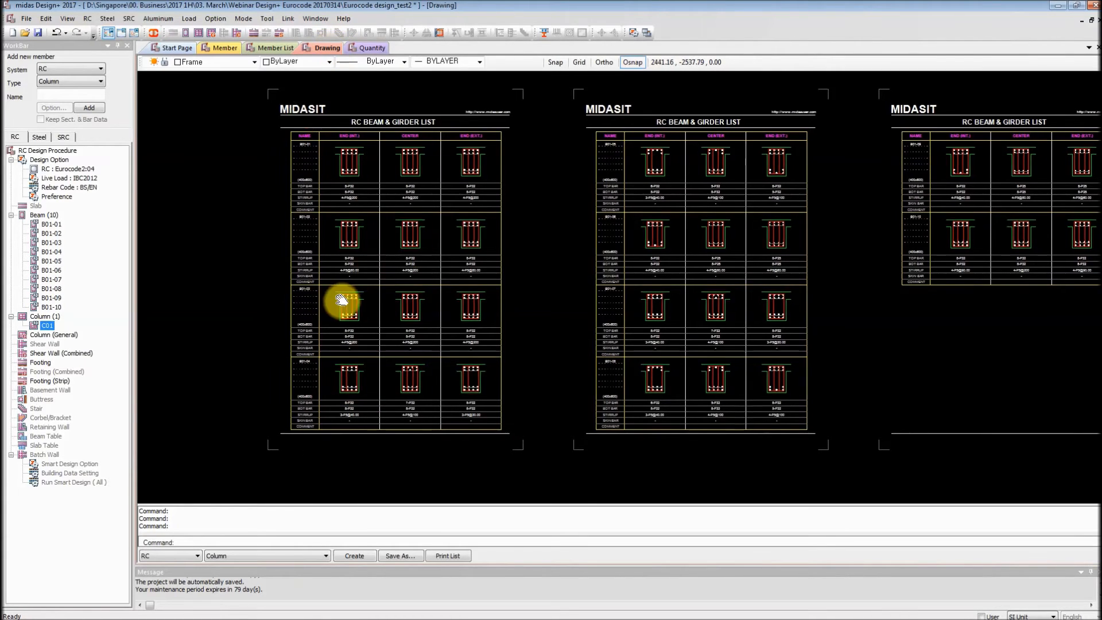
{"action": "left_click", "coordinate": [389, 253]}
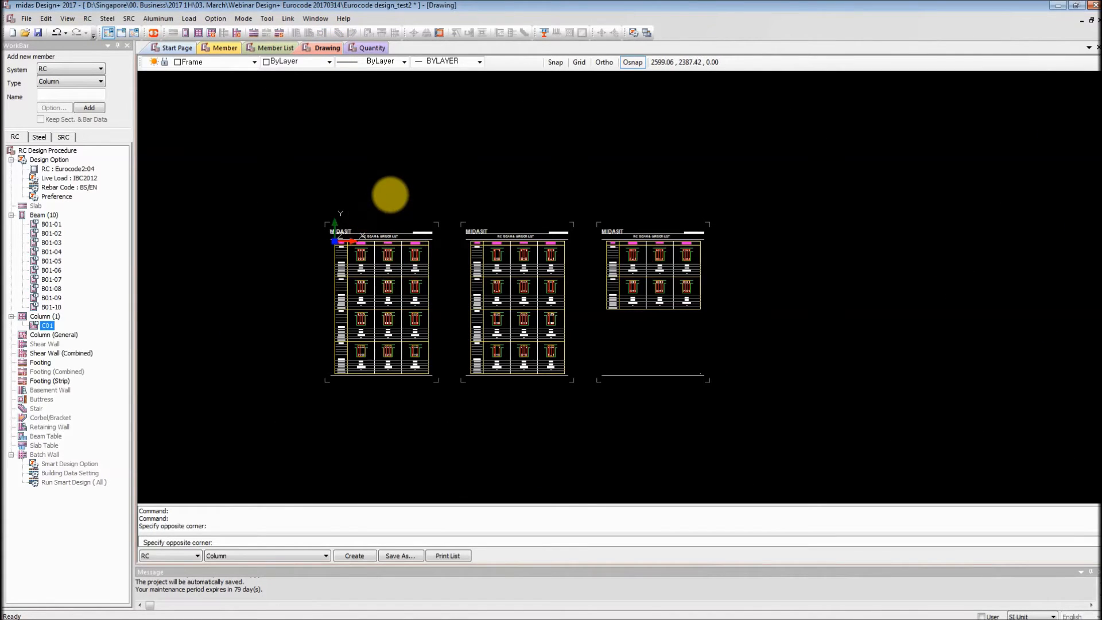
{"action": "left_click", "coordinate": [267, 173]}
{"action": "left_click", "coordinate": [785, 468]}
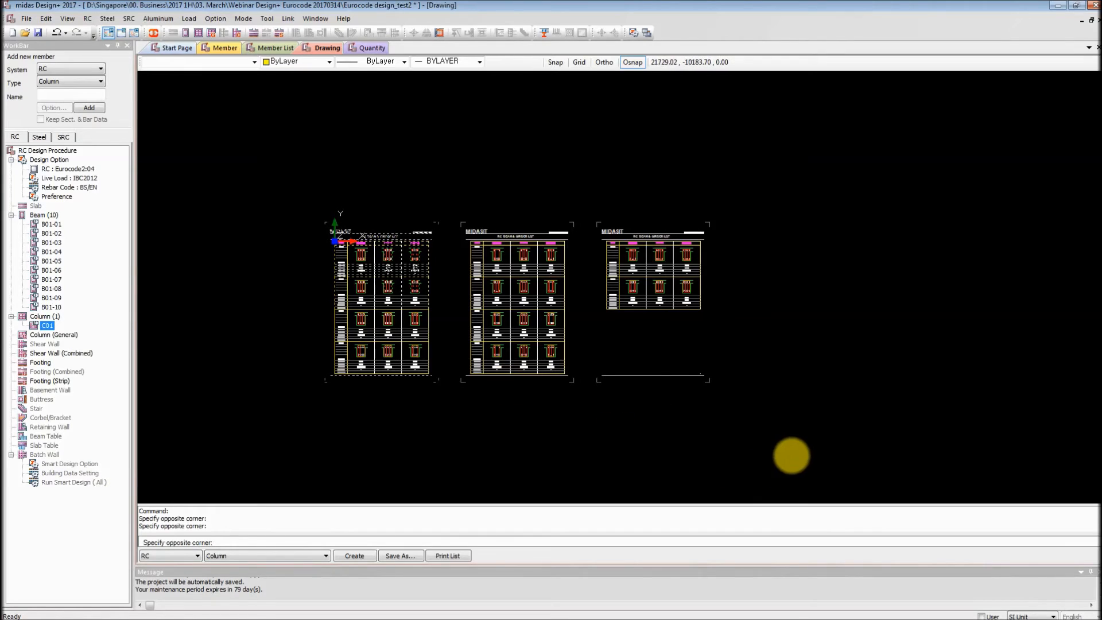
{"action": "key", "text": "Delete"}
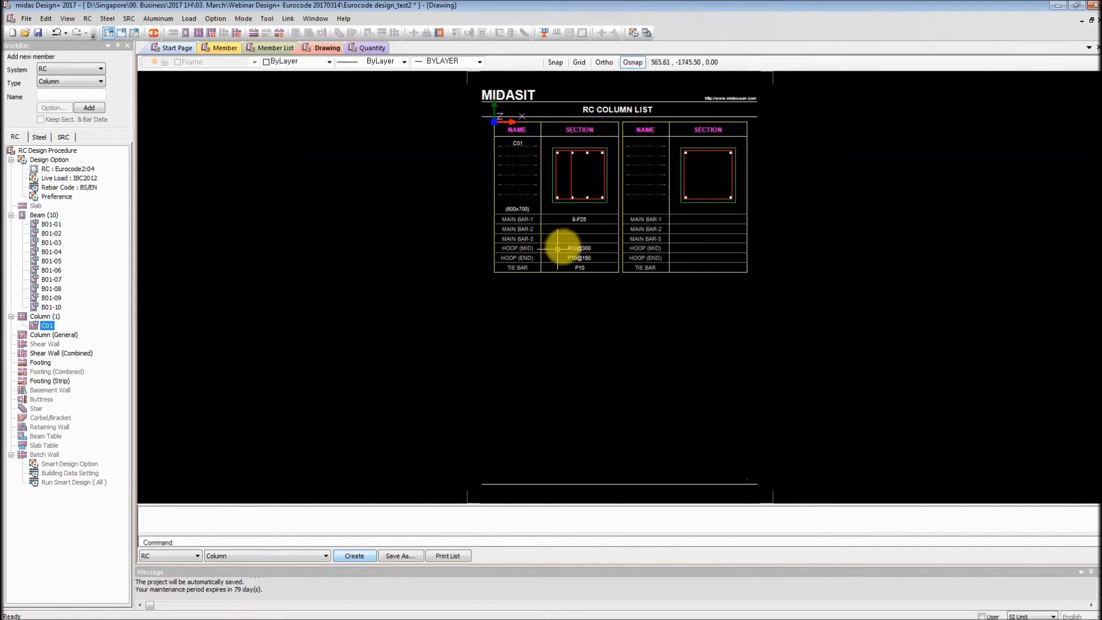
{"action": "mouse_move", "coordinate": [585, 270]}
{"action": "middle_mouse_down"}
{"action": "mouse_move", "coordinate": [570, 308]}
{"action": "mouse_move", "coordinate": [447, 337]}
{"action": "mouse_move", "coordinate": [458, 338]}
{"action": "middle_mouse_up"}
{"action": "scroll", "coordinate": [457, 339], "scroll_direction": "up", "scroll_amount": 3}
{"action": "scroll", "coordinate": [608, 264], "scroll_direction": "down", "scroll_amount": 1}
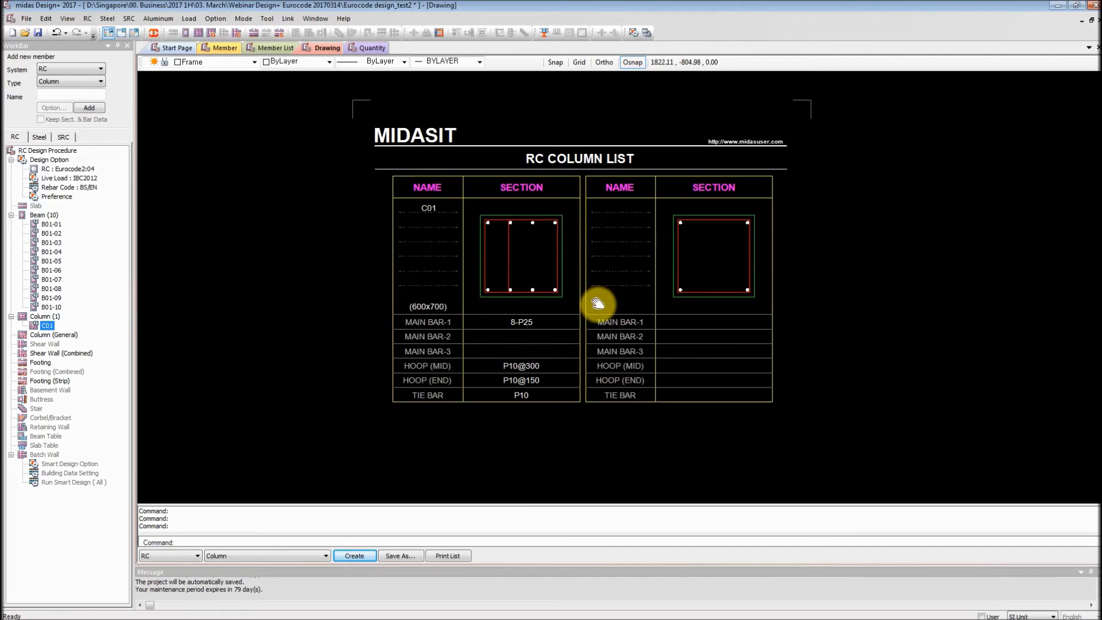
{"action": "scroll", "coordinate": [596, 301], "scroll_direction": "down", "scroll_amount": 2}
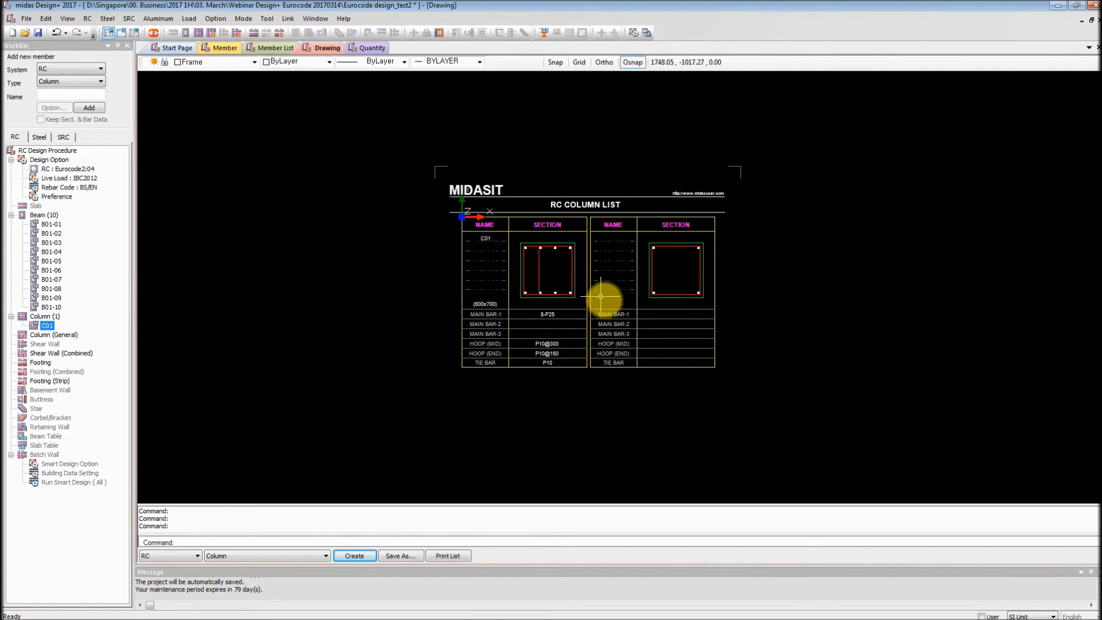
Step: View the file formats offered for saving the column list drawing and close the dialog without saving
{"action": "left_click", "coordinate": [416, 556]}
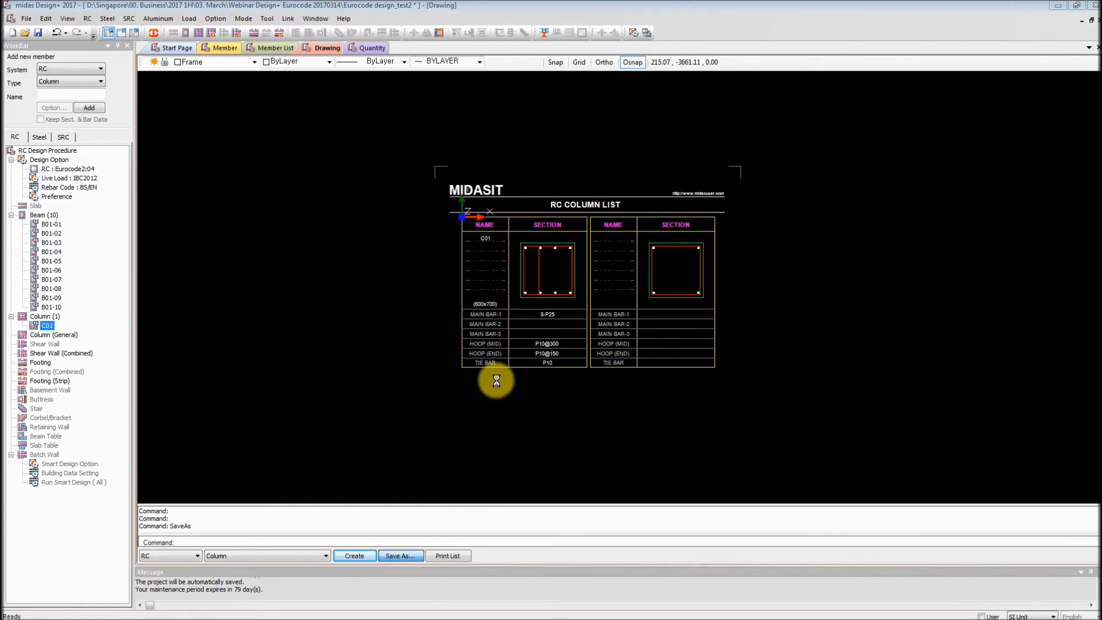
{"action": "left_click", "coordinate": [317, 356]}
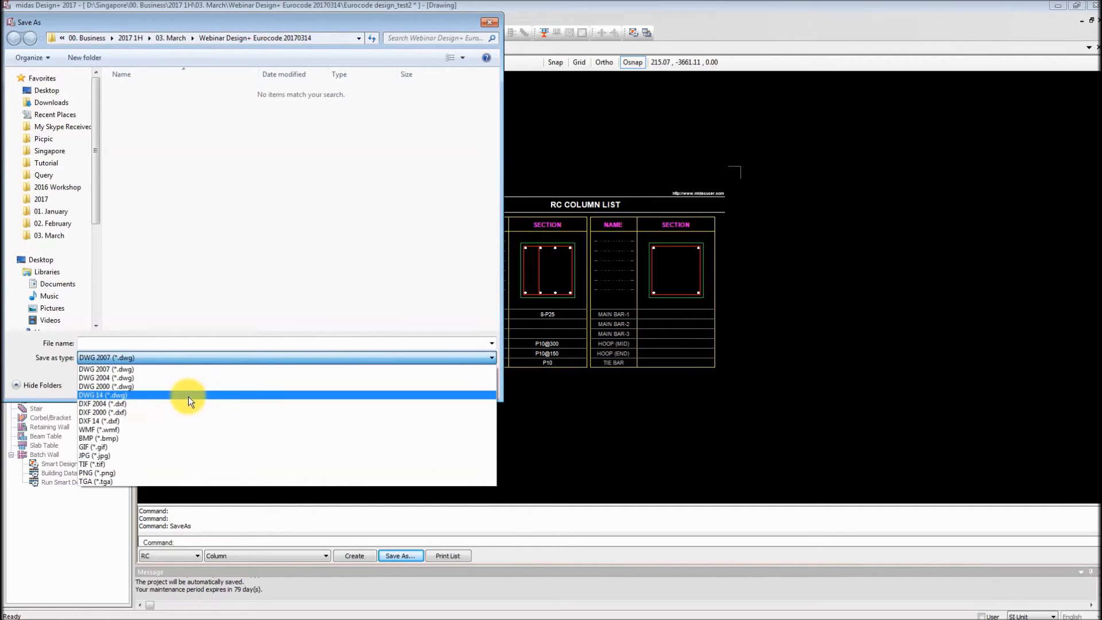
{"action": "left_click", "coordinate": [440, 316]}
{"action": "left_click", "coordinate": [477, 381]}
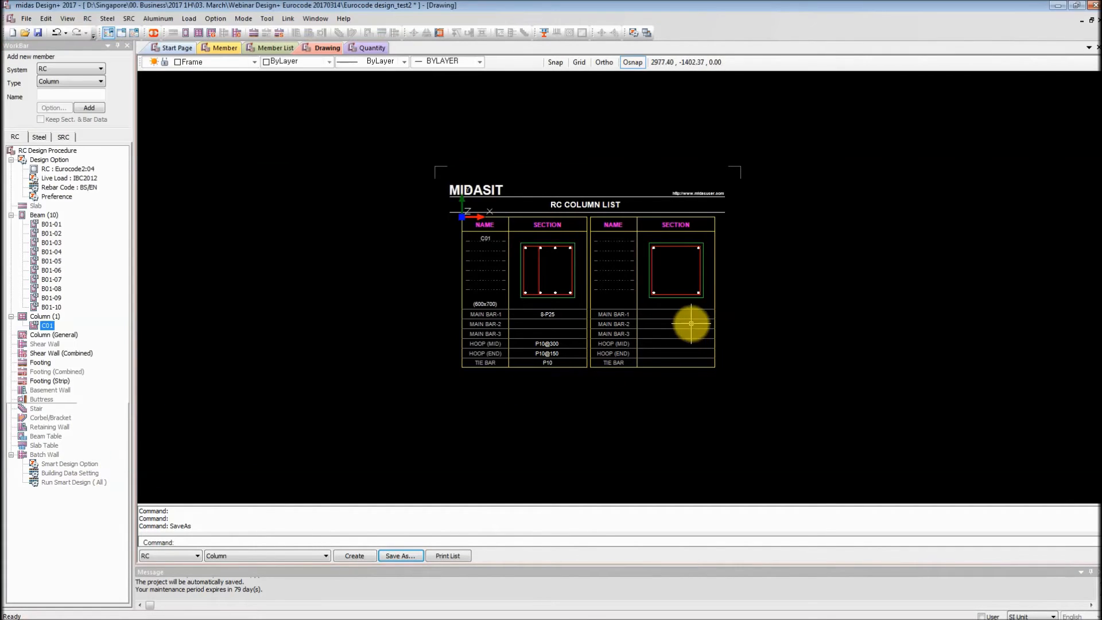
{"action": "scroll", "coordinate": [609, 362], "scroll_direction": "up", "scroll_amount": 3}
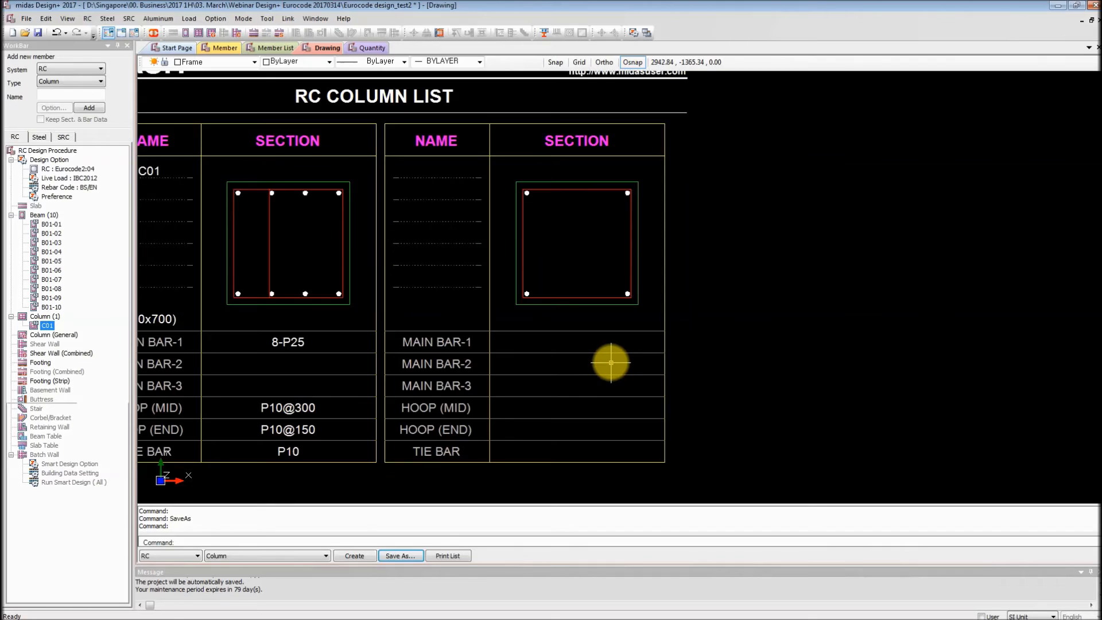
{"action": "scroll", "coordinate": [609, 363], "scroll_direction": "down", "scroll_amount": 2}
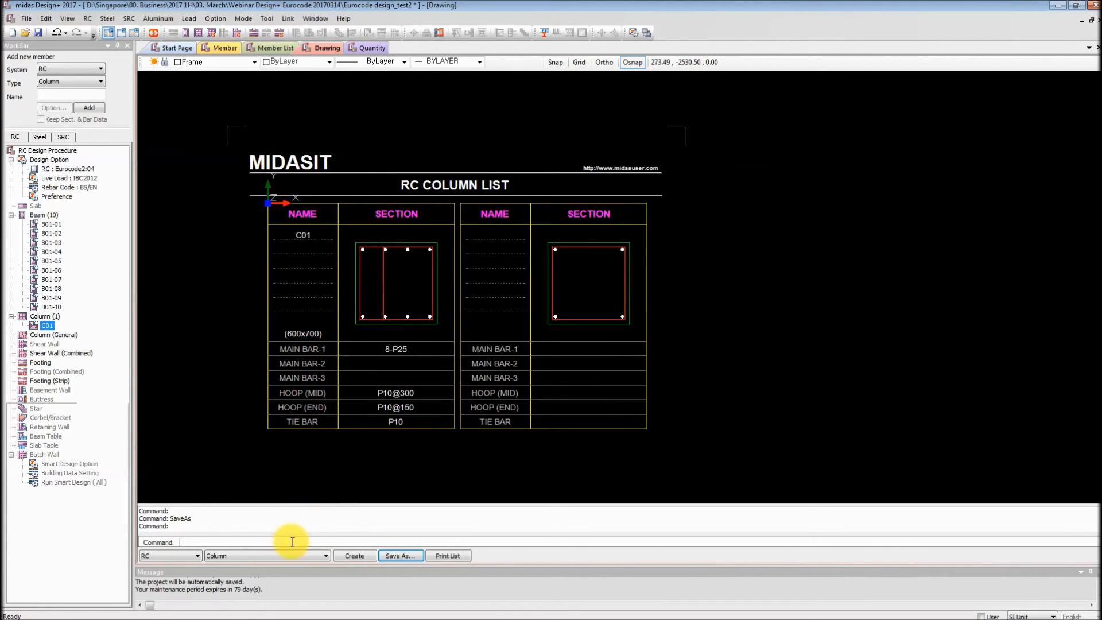
{"action": "type", "text": "line"}
{"action": "key", "text": "Return"}
{"action": "left_click", "coordinate": [732, 227]}
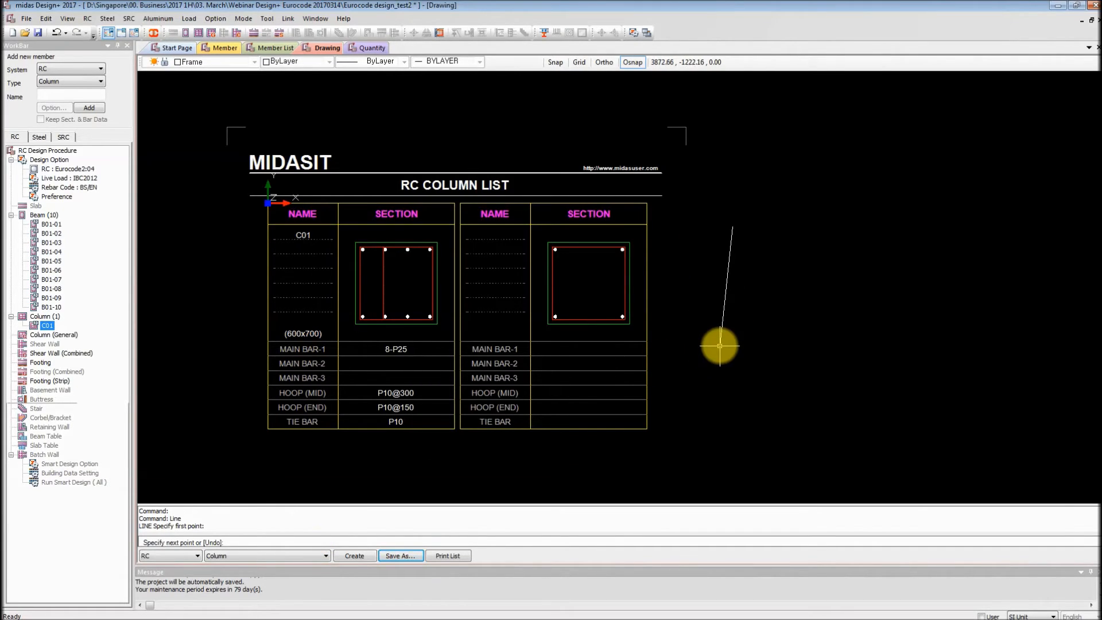
{"action": "key", "text": "Escape"}
{"action": "key", "text": "Return"}
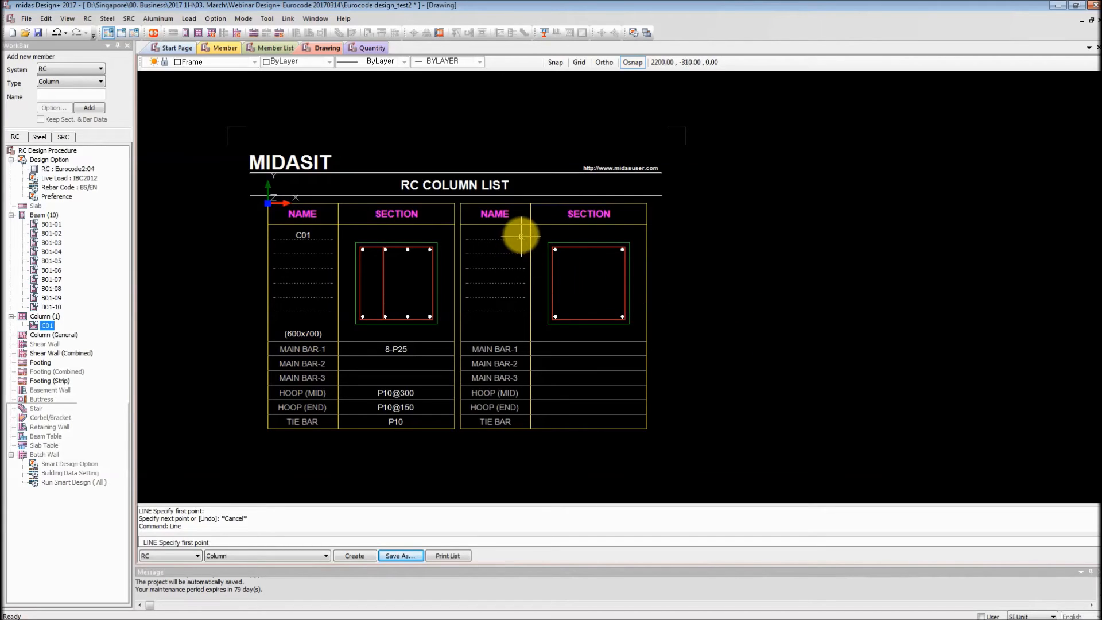
{"action": "key", "text": "Escape"}
Step: Delete the three uppermost dotted lines from the empty second NAME column of the RC column list drawing
{"action": "left_click", "coordinate": [522, 232]}
{"action": "left_click", "coordinate": [487, 270]}
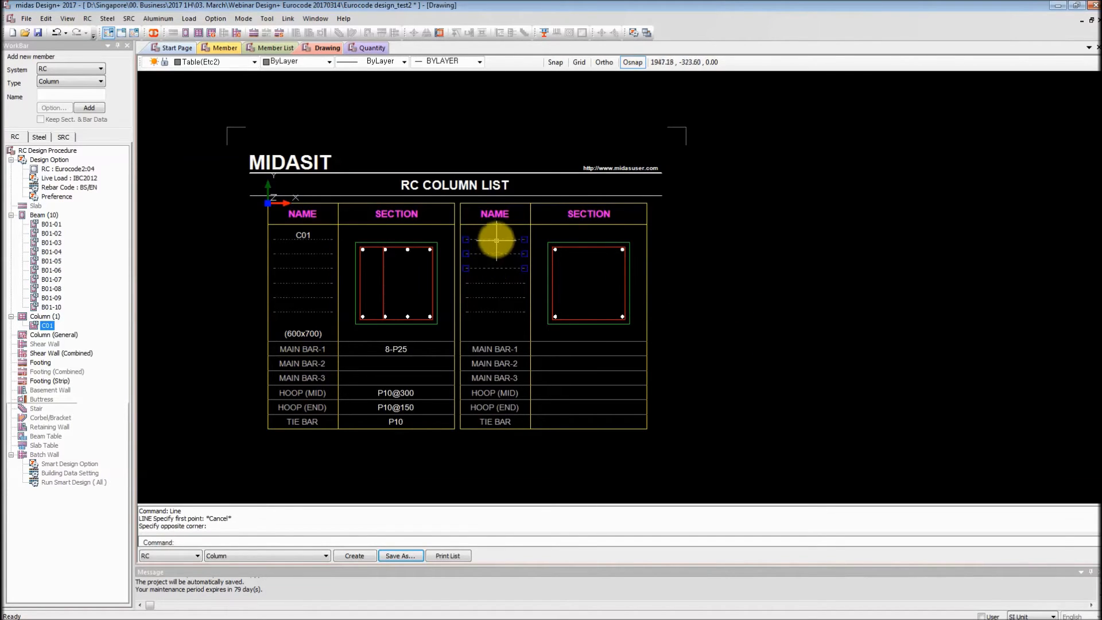
{"action": "key", "text": "Delete"}
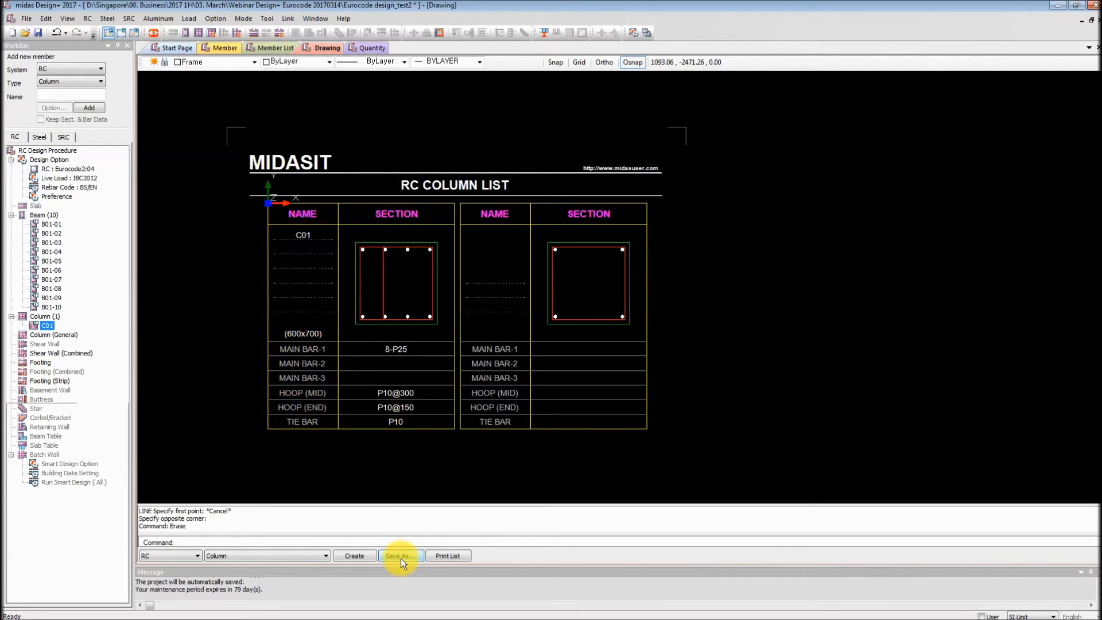
{"action": "mouse_move", "coordinate": [319, 344]}
{"action": "middle_mouse_down"}
{"action": "mouse_move", "coordinate": [425, 327]}
{"action": "mouse_move", "coordinate": [500, 339]}
{"action": "middle_mouse_up"}
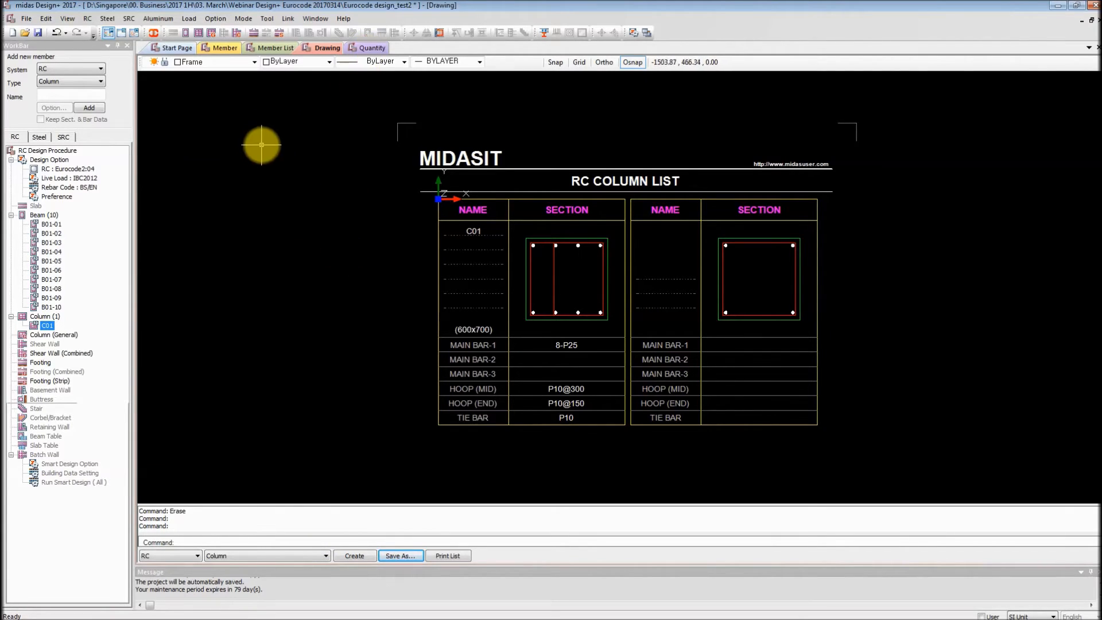
Step: Add a new footing member to the RC design procedure and open its design data
{"action": "left_click", "coordinate": [225, 49]}
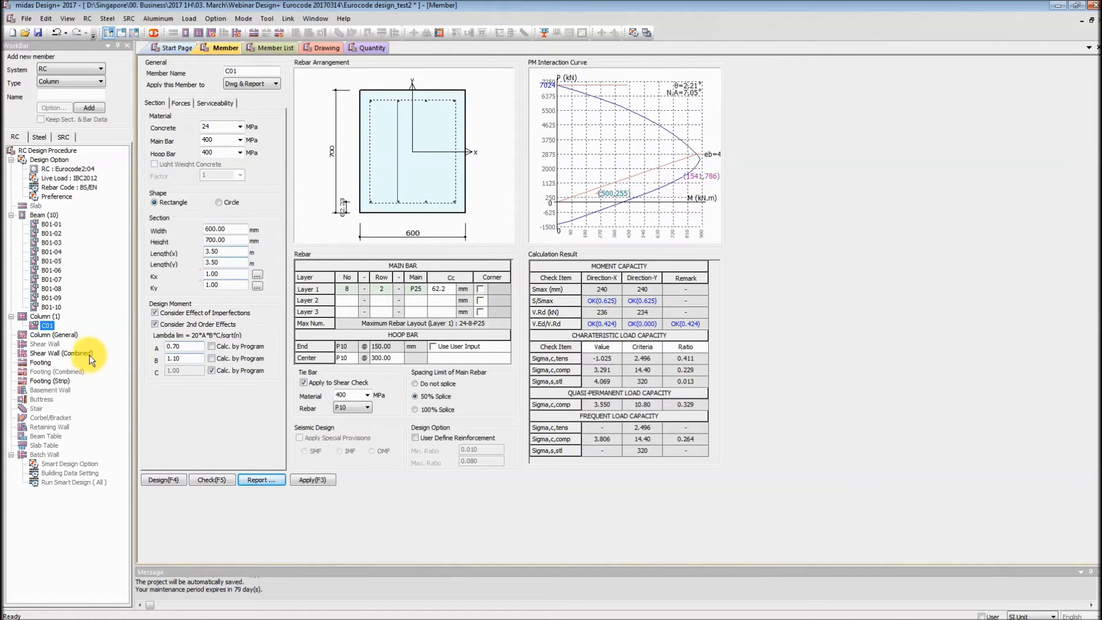
{"action": "left_click", "coordinate": [11, 316]}
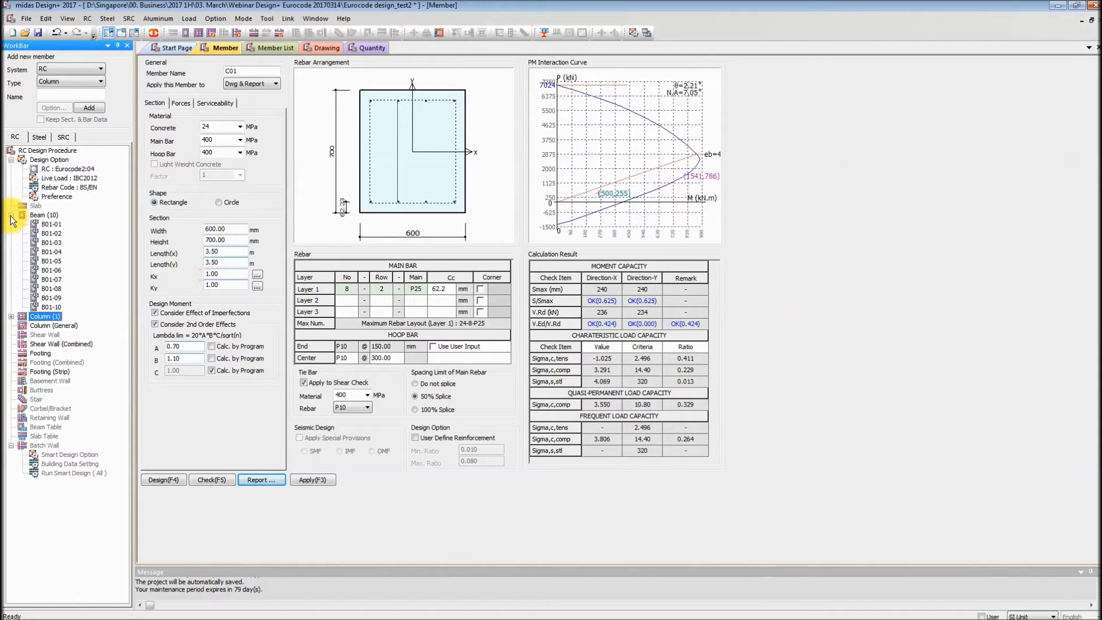
{"action": "left_click", "coordinate": [43, 353]}
{"action": "right_click", "coordinate": [42, 352]}
{"action": "left_click", "coordinate": [68, 376]}
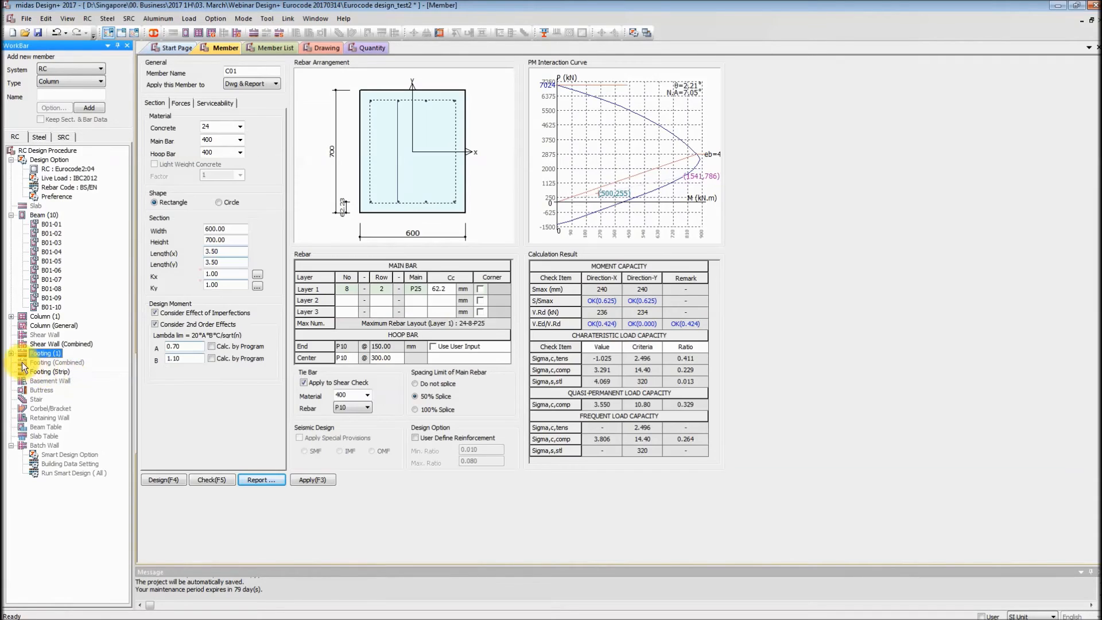
{"action": "left_click", "coordinate": [11, 353]}
{"action": "left_click", "coordinate": [47, 362]}
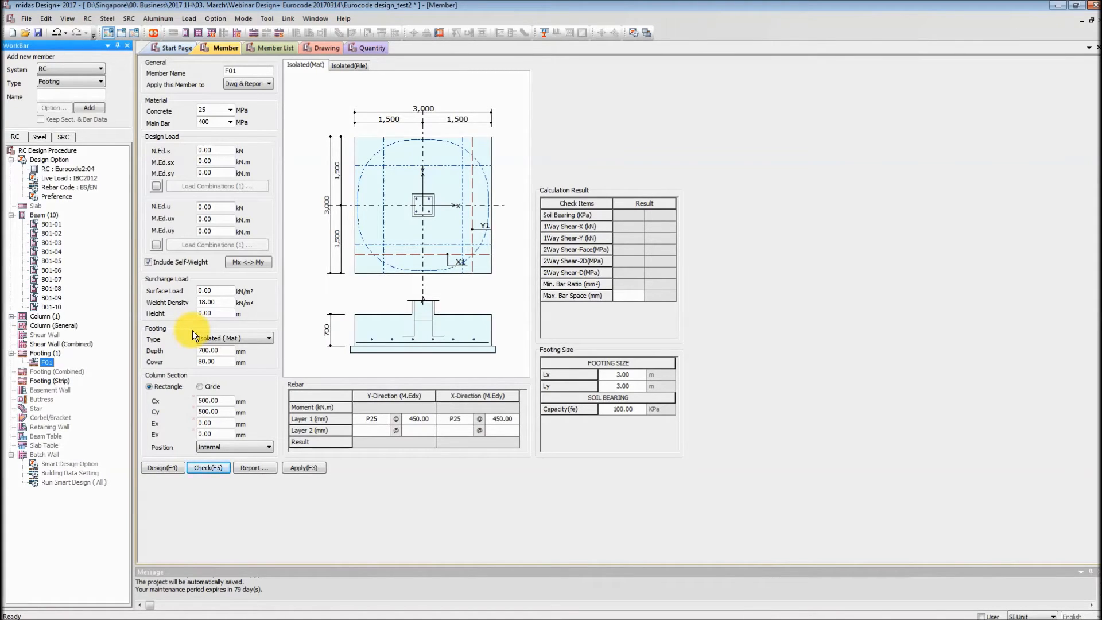
Step: Switch the footing type to Isolated (Pile) and back to Isolated (Mat)
{"action": "left_click", "coordinate": [231, 338]}
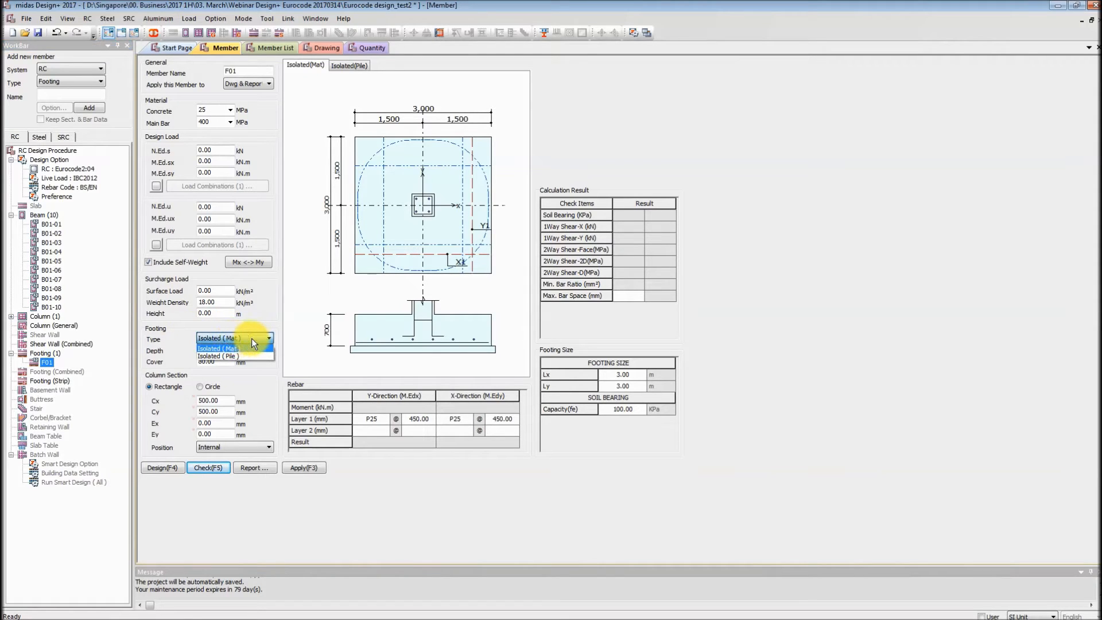
{"action": "left_click", "coordinate": [245, 356]}
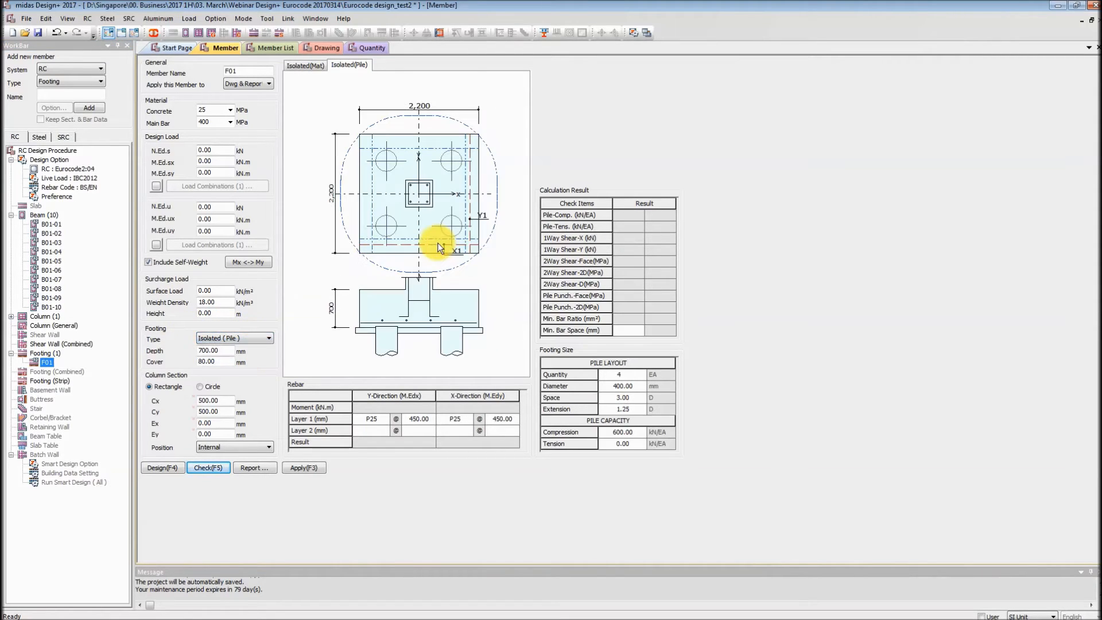
{"action": "left_click", "coordinate": [256, 338]}
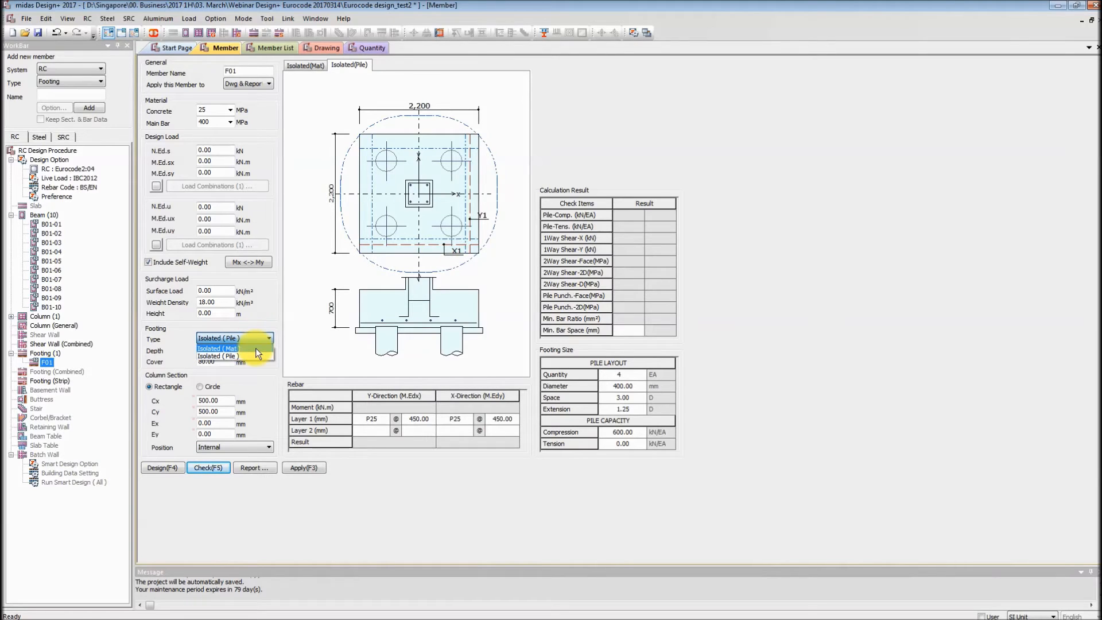
{"action": "left_click", "coordinate": [255, 348]}
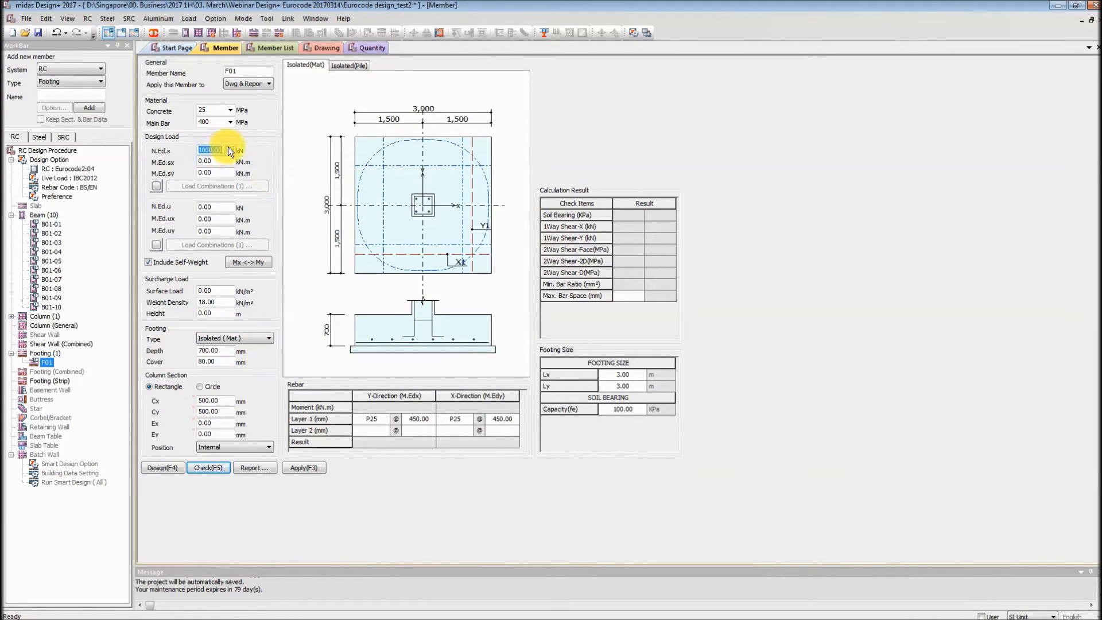
Step: Set the footing's design loads to N.Ed.s 1000 kN, M.Ed.sx 200 kN.m, N.Ed.u 1000 kN and M.Ed.ux 200 kN.m
{"action": "left_click", "coordinate": [229, 161]}
{"action": "left_click", "coordinate": [229, 205]}
{"action": "left_click", "coordinate": [229, 205]}
{"action": "left_click", "coordinate": [229, 204]}
{"action": "left_click", "coordinate": [228, 204]}
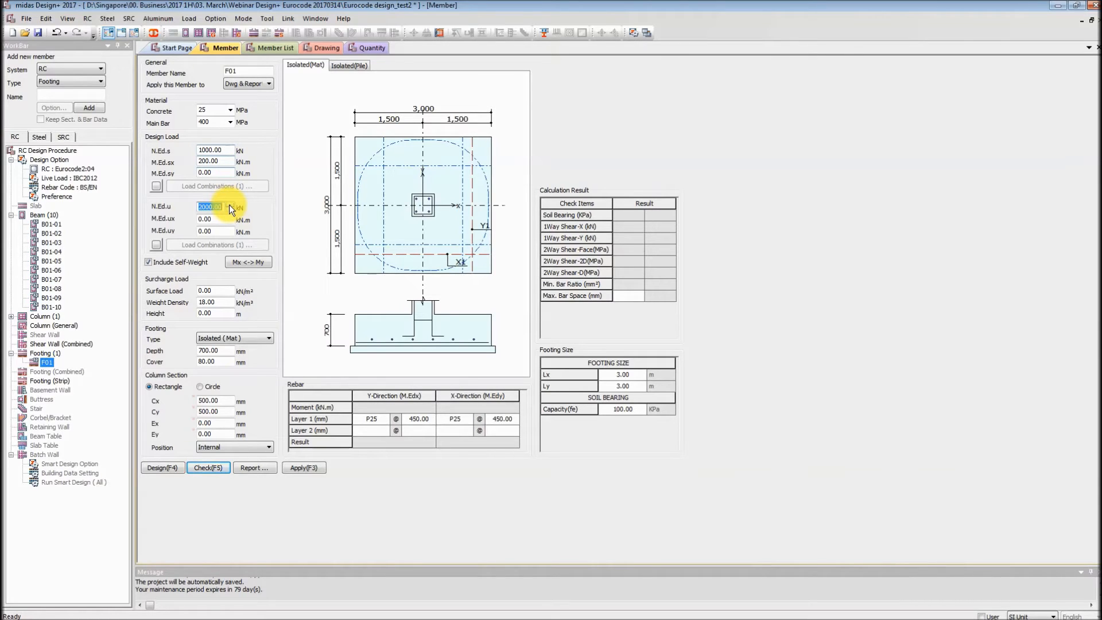
{"action": "left_click", "coordinate": [229, 209]}
{"action": "left_click", "coordinate": [229, 210]}
{"action": "left_click", "coordinate": [229, 217]}
{"action": "left_click", "coordinate": [228, 216]}
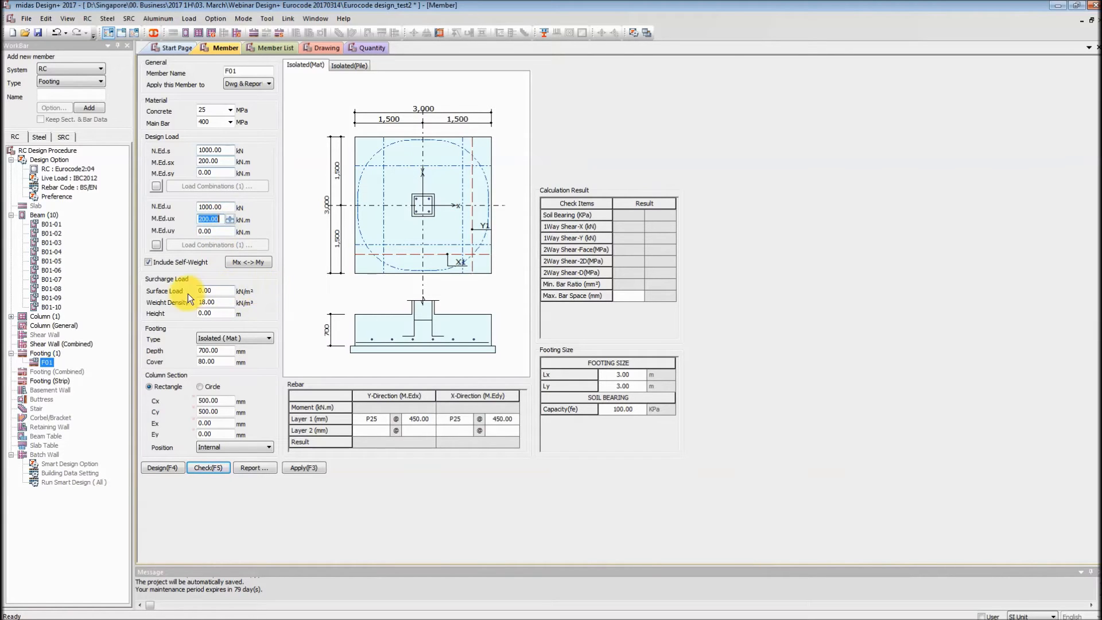
Step: Set the footing's surcharge height to 0.50 m and its surface load to 1.00
{"action": "left_click", "coordinate": [229, 310]}
{"action": "left_click", "coordinate": [229, 311]}
{"action": "left_click", "coordinate": [229, 311]}
{"action": "left_click", "coordinate": [229, 311]}
{"action": "left_click", "coordinate": [223, 290]}
{"action": "left_click", "coordinate": [230, 288]}
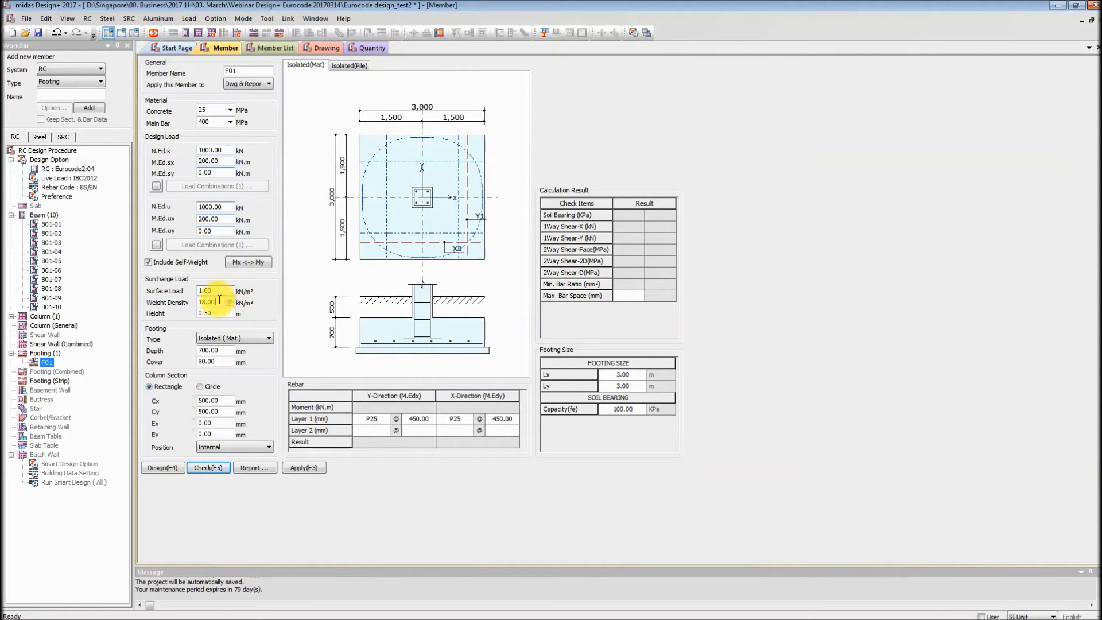
Step: Set the footing depth to 1000 mm and run the design check
{"action": "left_click", "coordinate": [228, 349]}
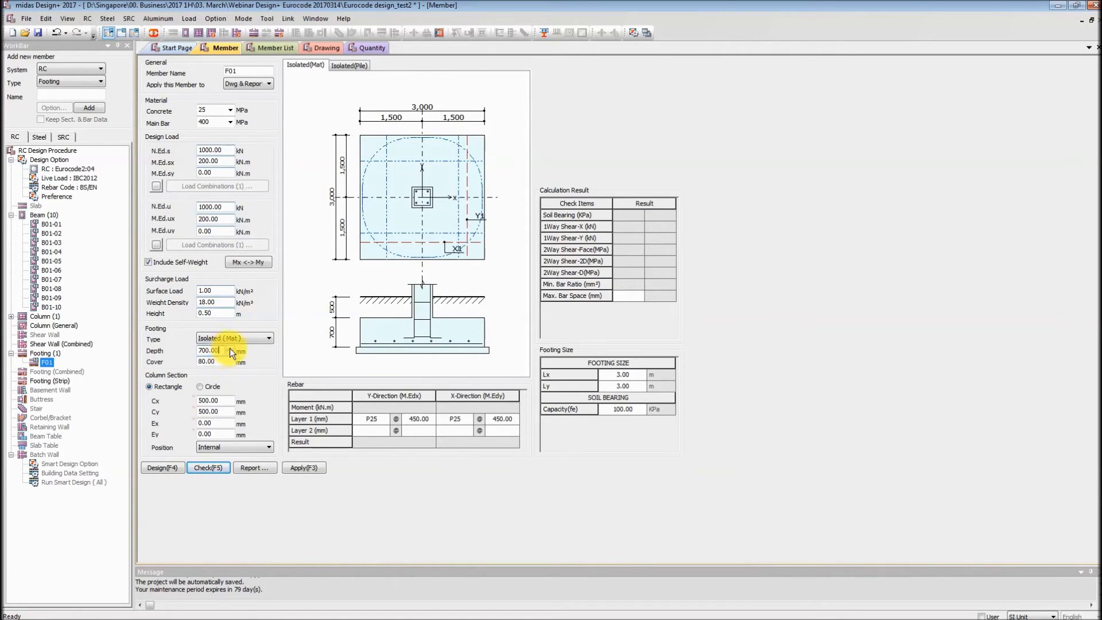
{"action": "left_click", "coordinate": [230, 348]}
{"action": "left_click", "coordinate": [230, 347]}
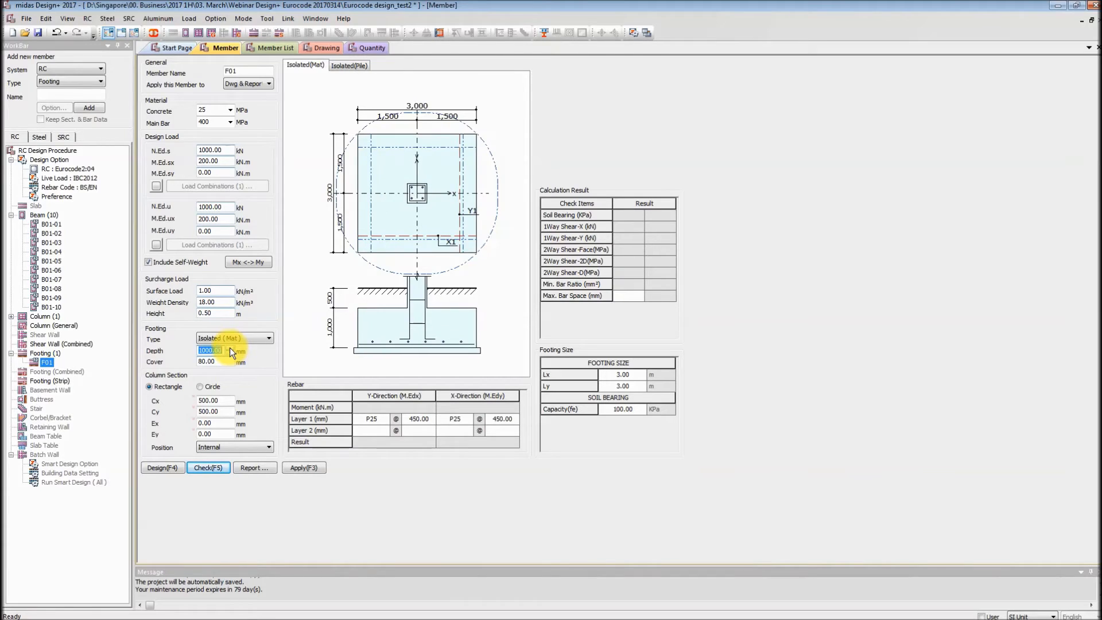
{"action": "left_click", "coordinate": [219, 361]}
{"action": "left_click", "coordinate": [212, 467]}
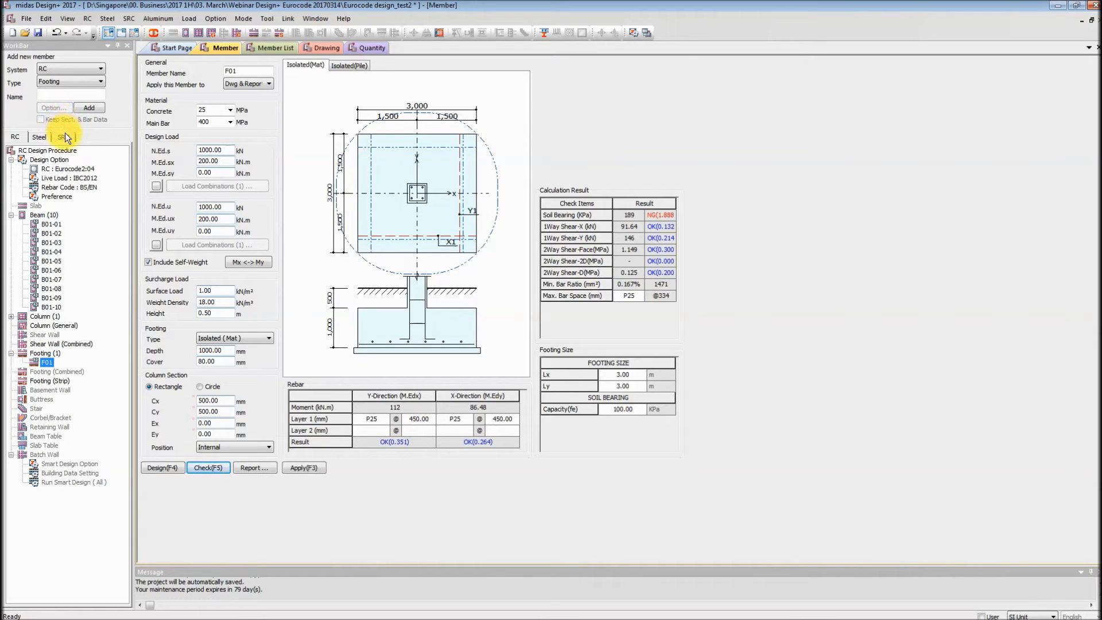
Step: Enable Change Section by Design for footings in the design preferences and run the automatic design of footing F01
{"action": "left_click", "coordinate": [68, 196]}
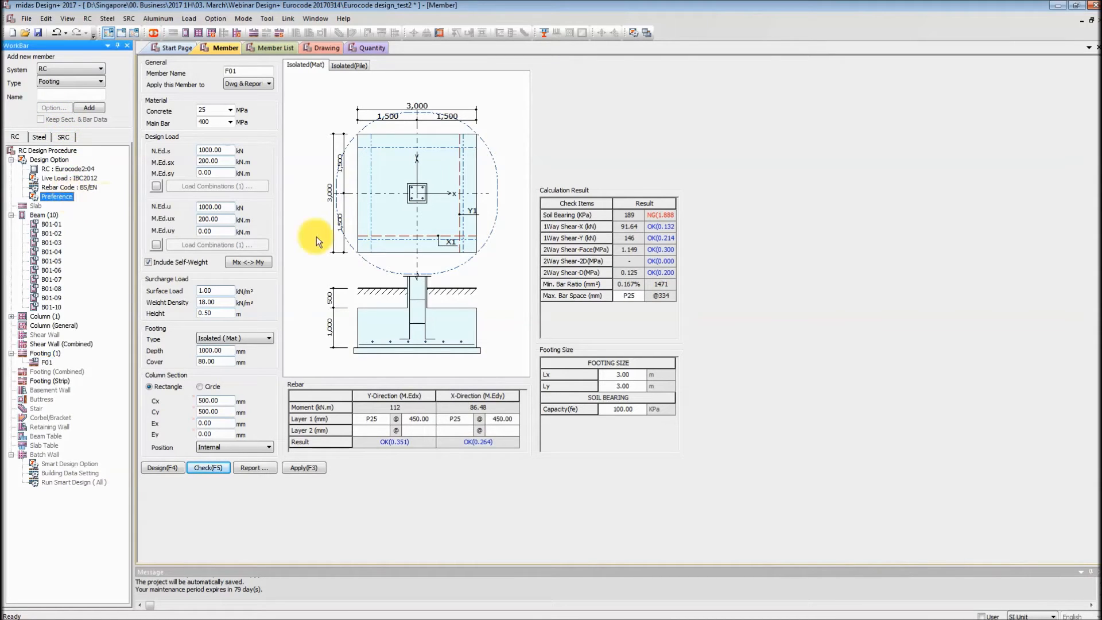
{"action": "double_click", "coordinate": [67, 200]}
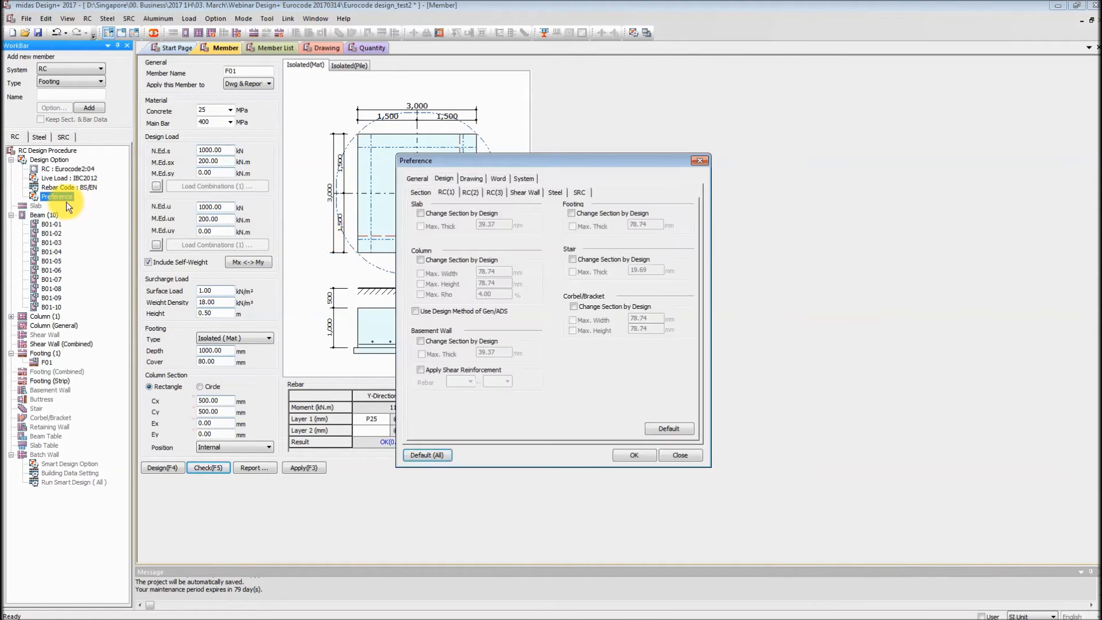
{"action": "left_click", "coordinate": [598, 214]}
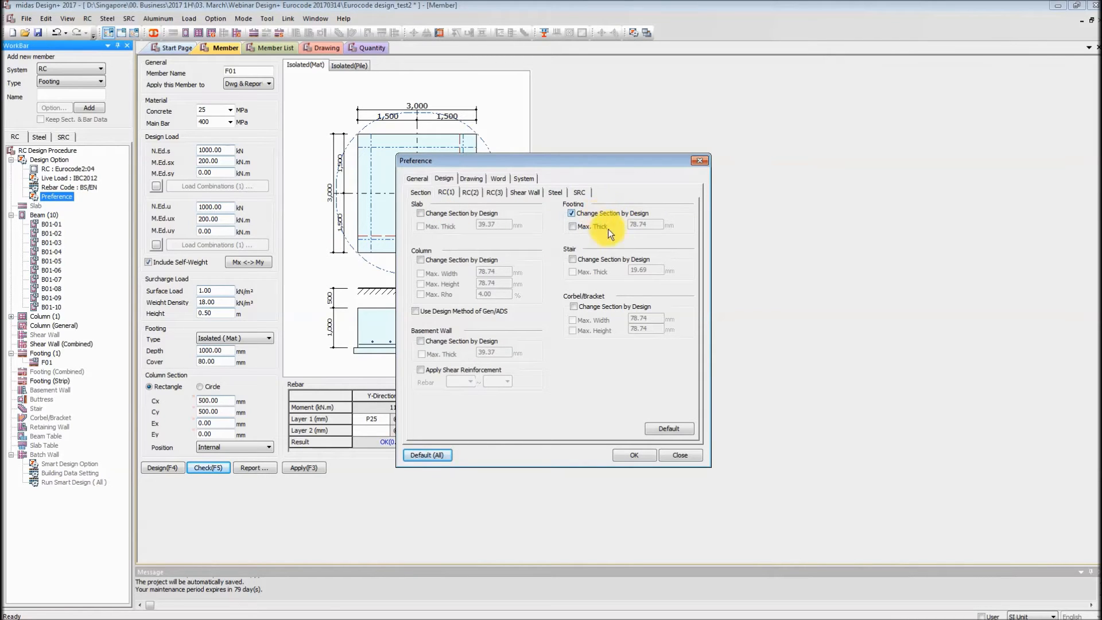
{"action": "left_click", "coordinate": [635, 455]}
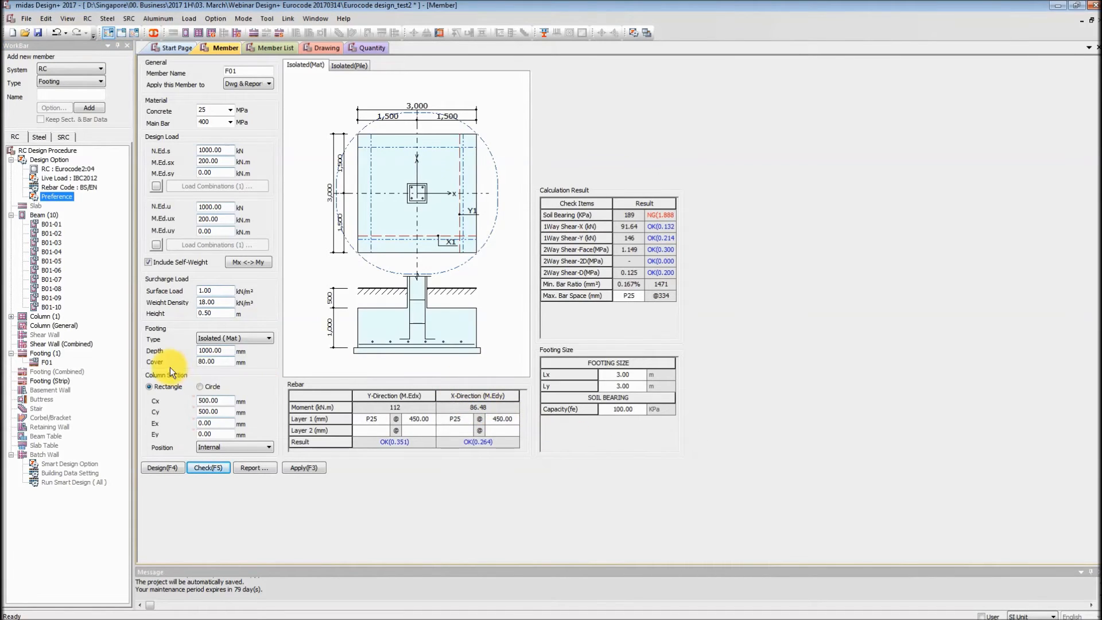
{"action": "left_click", "coordinate": [180, 470]}
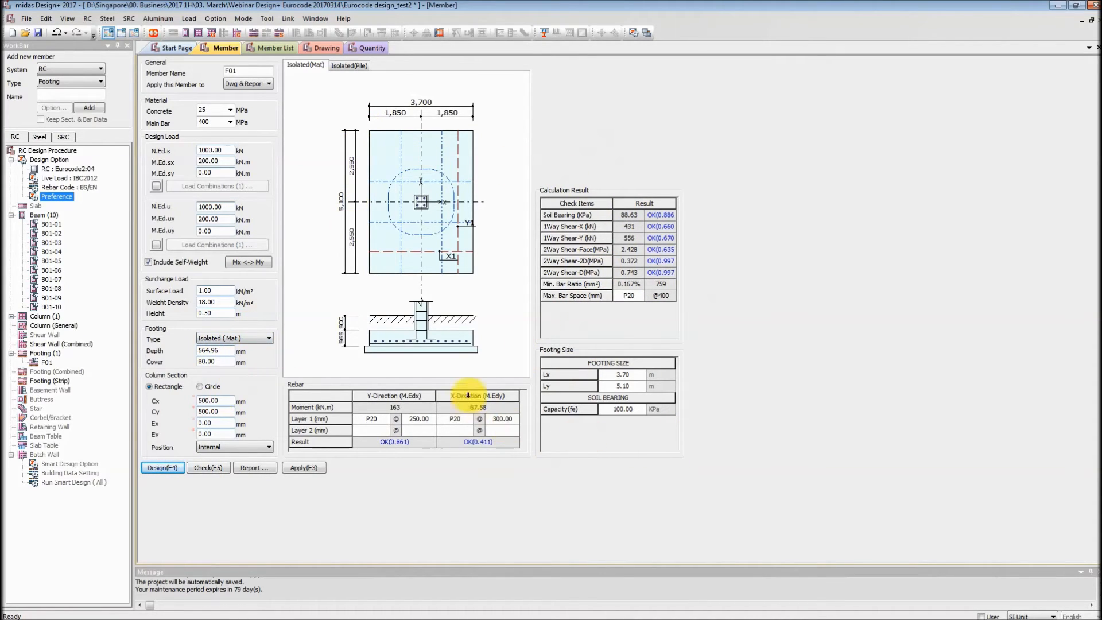
Step: View the report types available for footing F01 and its row in the member list
{"action": "left_click", "coordinate": [44, 215]}
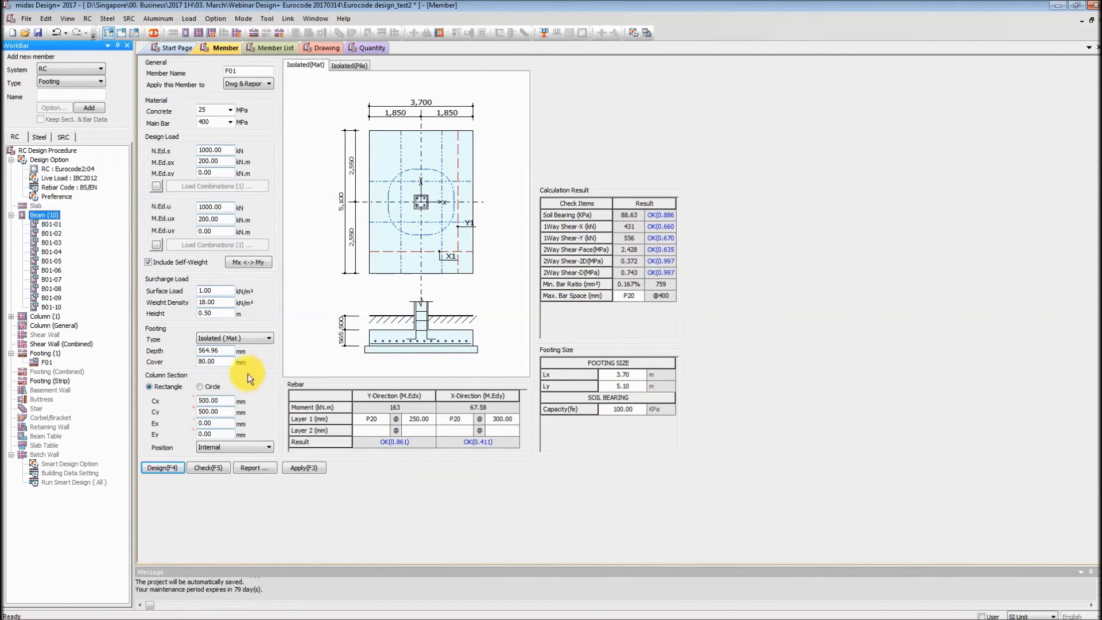
{"action": "left_click", "coordinate": [696, 430]}
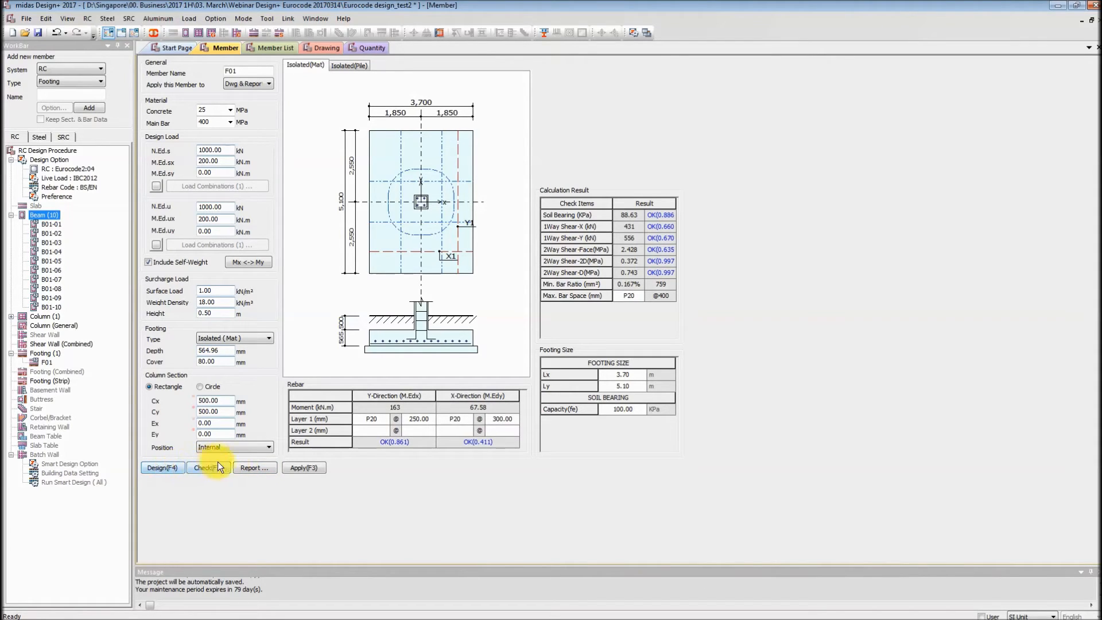
{"action": "left_click", "coordinate": [254, 467]}
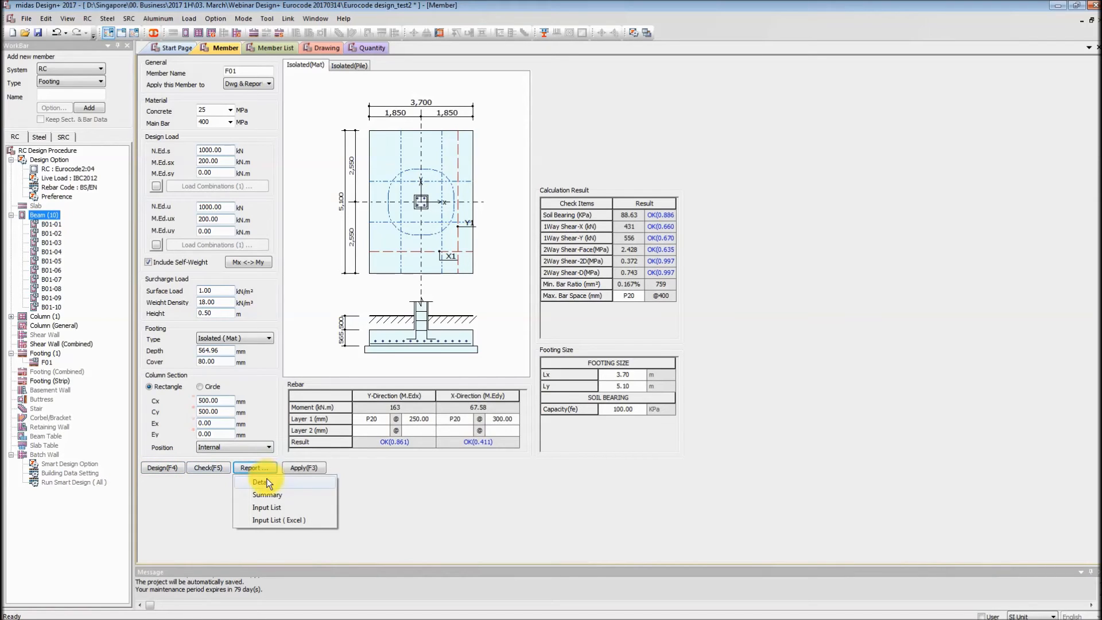
{"action": "left_click", "coordinate": [465, 486]}
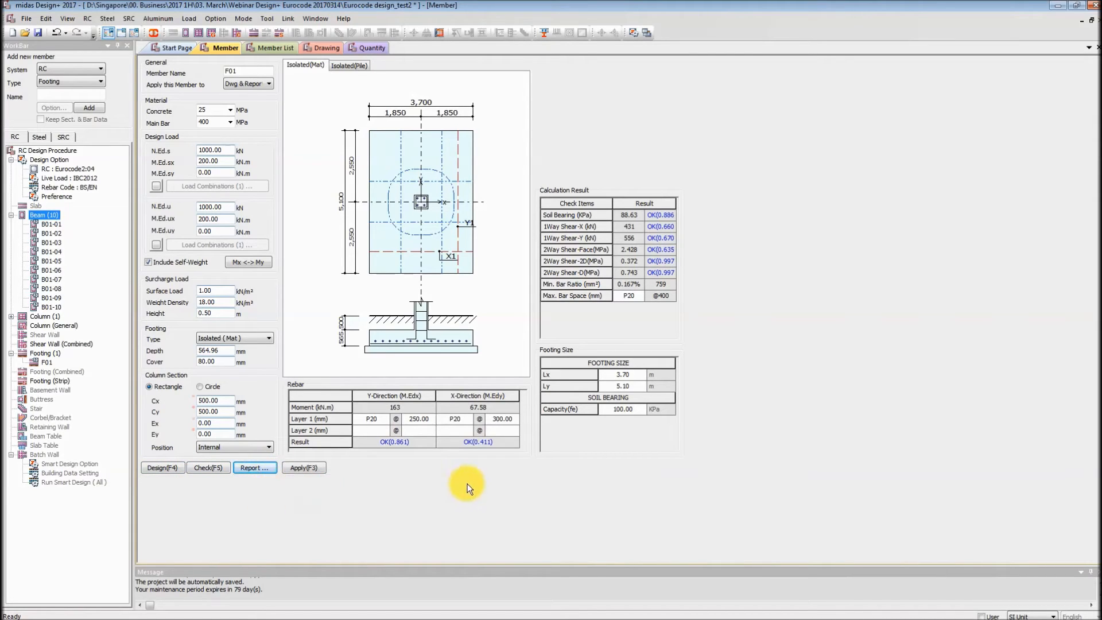
{"action": "left_click", "coordinate": [274, 47]}
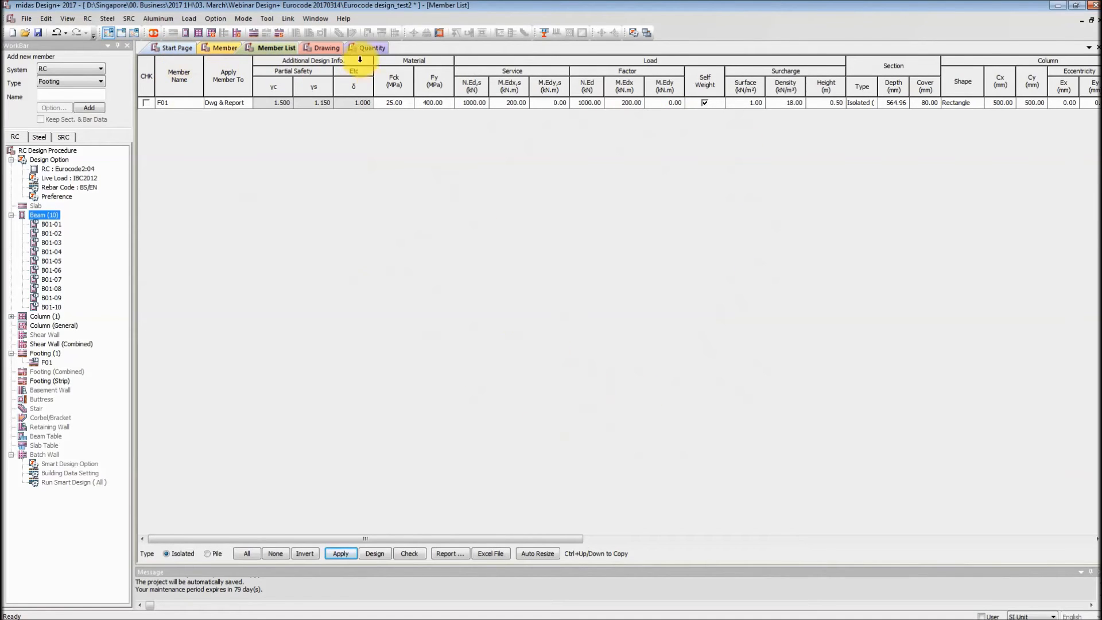
Step: Delete the column list sheet from the drawing and create the RC footing list drawing
{"action": "left_click", "coordinate": [328, 48]}
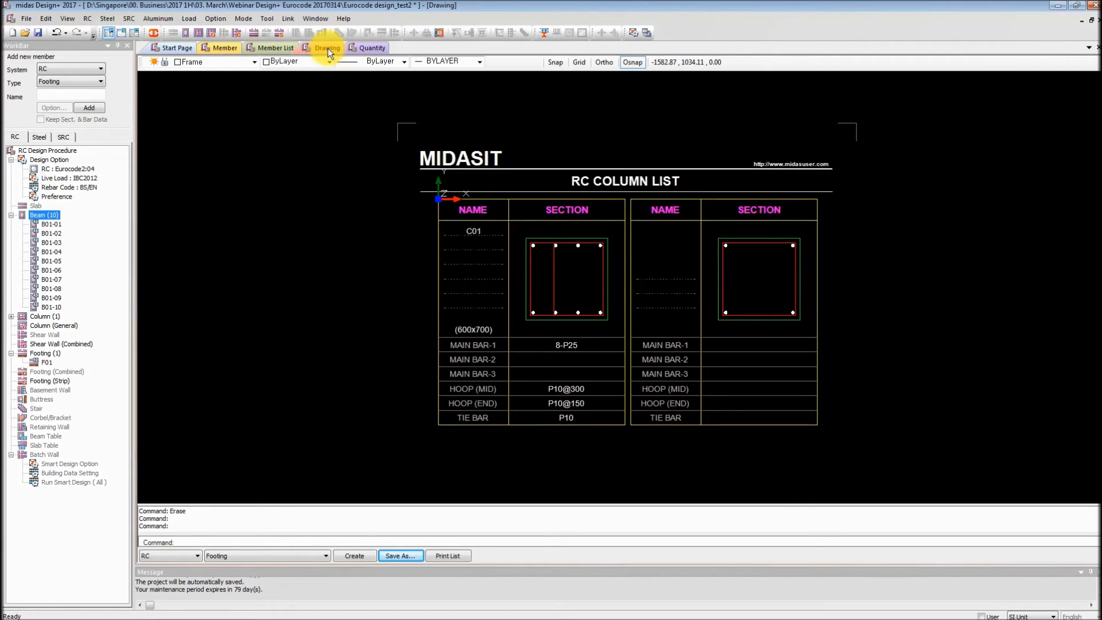
{"action": "left_click", "coordinate": [922, 408]}
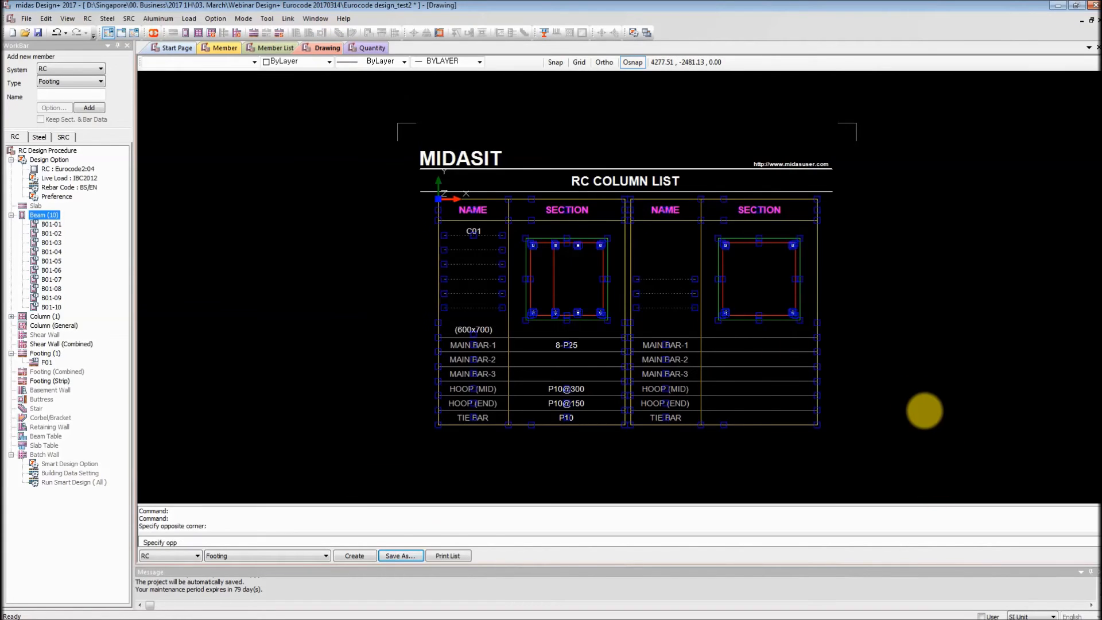
{"action": "key", "text": "Delete"}
{"action": "scroll", "coordinate": [832, 303], "scroll_direction": "down", "scroll_amount": 5}
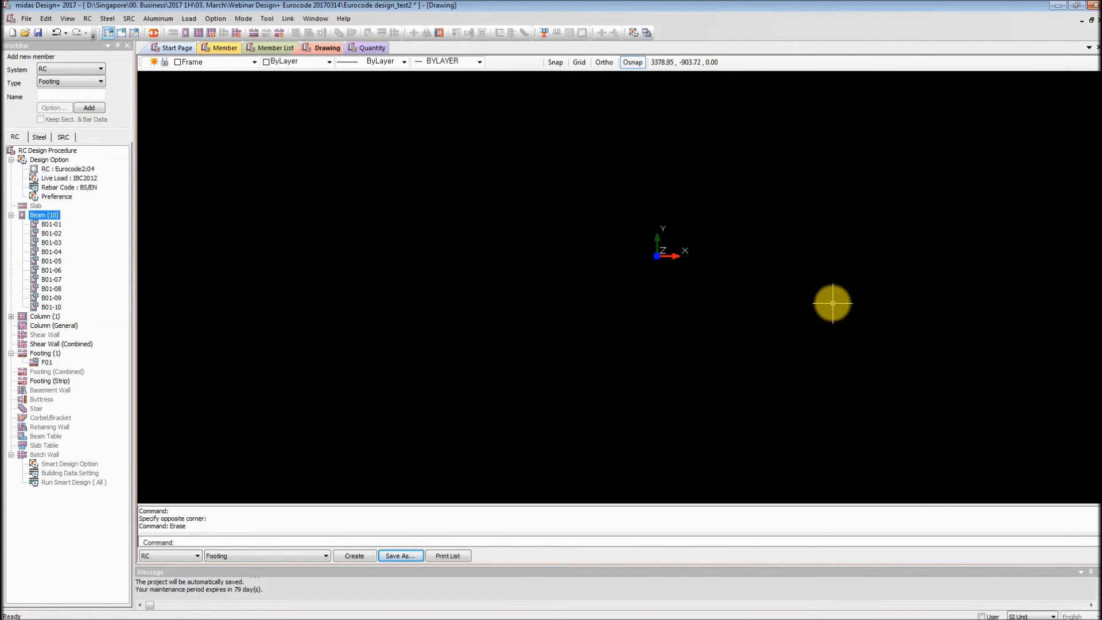
{"action": "middle_click_drag", "start_coordinate": [860, 274], "coordinate": [680, 305]}
{"action": "left_click", "coordinate": [354, 556]}
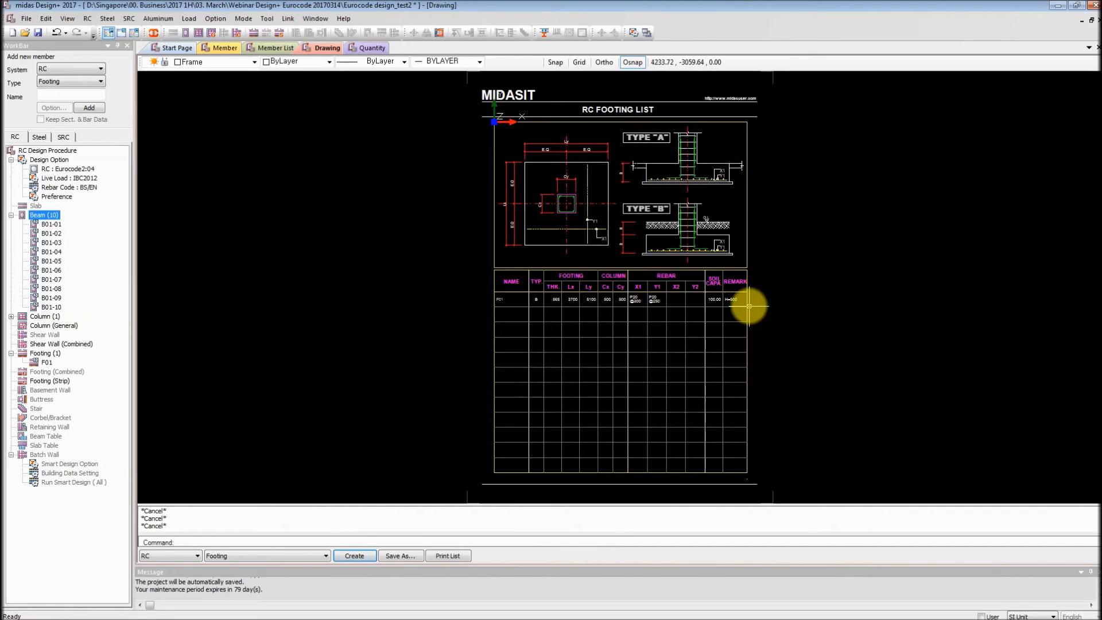
Step: Return to the footing F01 design data and change its footing type to Isolated (Pile)
{"action": "mouse_move", "coordinate": [775, 295]}
{"action": "middle_mouse_down"}
{"action": "mouse_move", "coordinate": [669, 295]}
{"action": "mouse_move", "coordinate": [607, 277]}
{"action": "middle_mouse_up"}
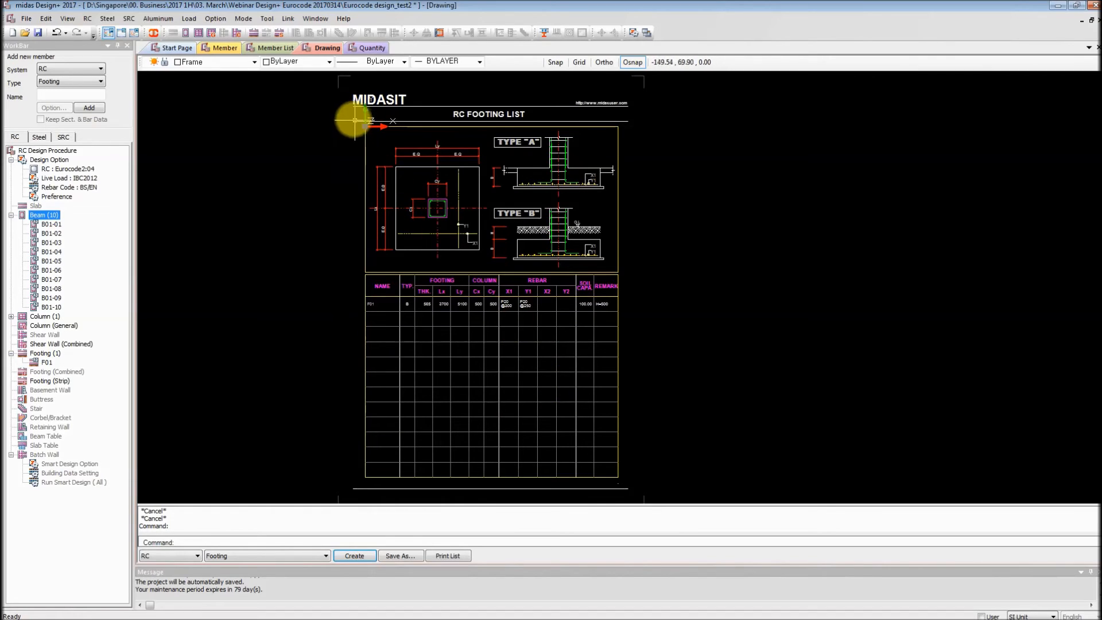
{"action": "left_click", "coordinate": [231, 49]}
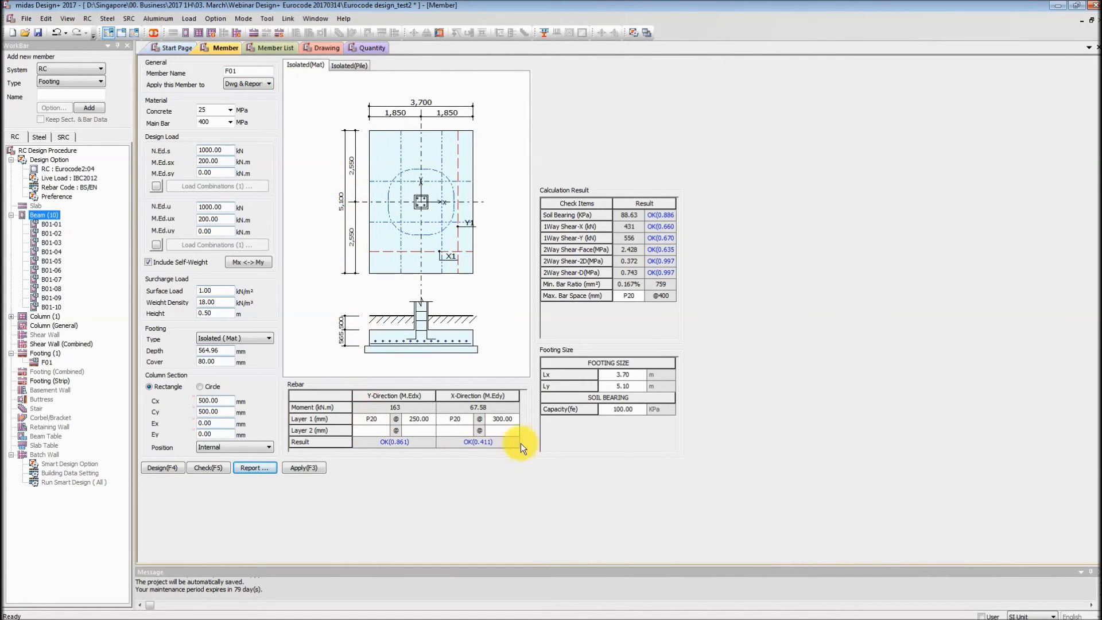
{"action": "left_click", "coordinate": [215, 338]}
{"action": "left_click", "coordinate": [213, 355]}
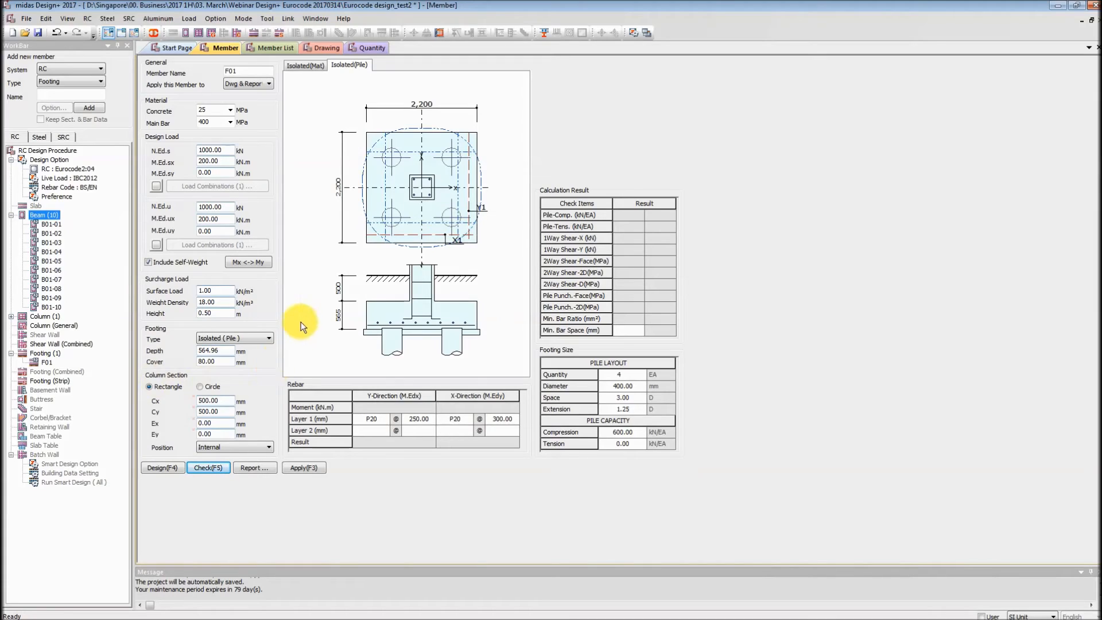
Step: Add a base plate member to the steel design procedure and open its design data
{"action": "left_click", "coordinate": [11, 353]}
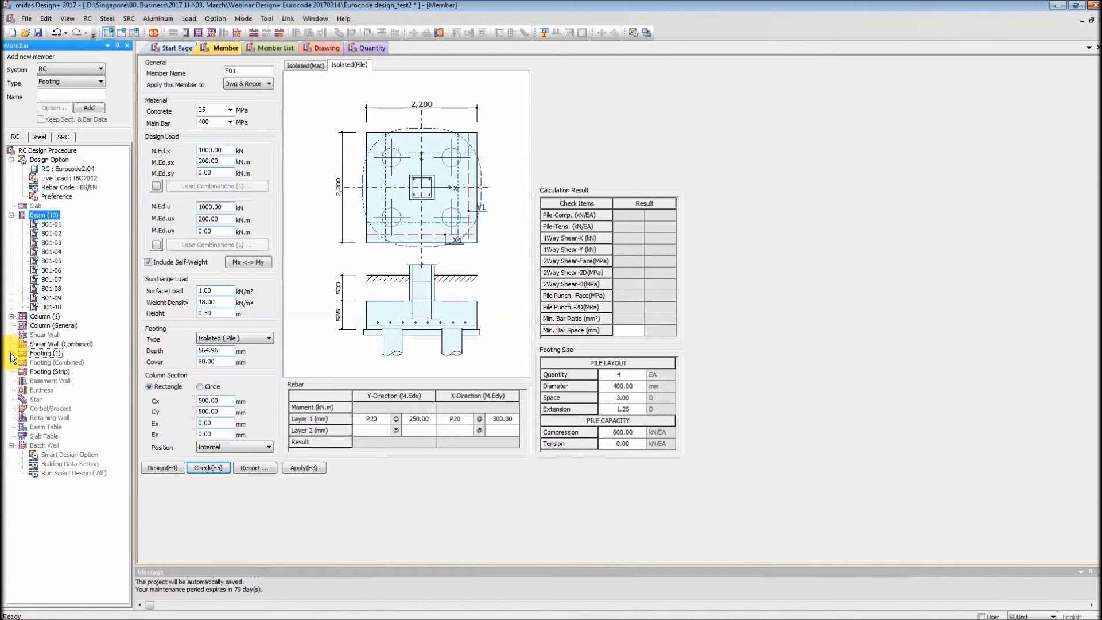
{"action": "left_click", "coordinate": [11, 215]}
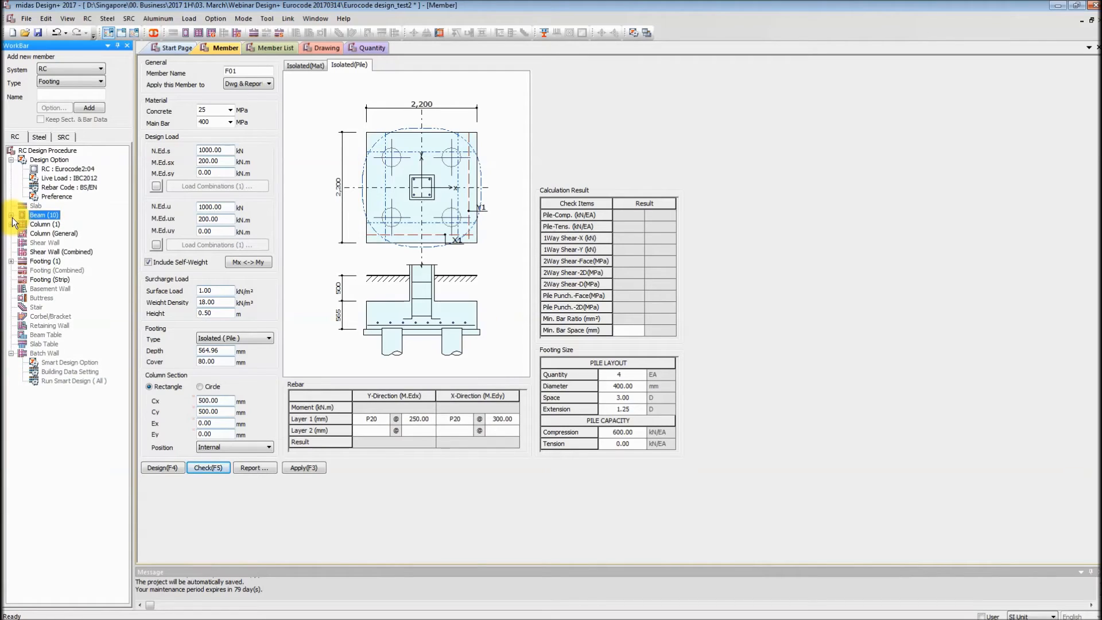
{"action": "left_click", "coordinate": [46, 136]}
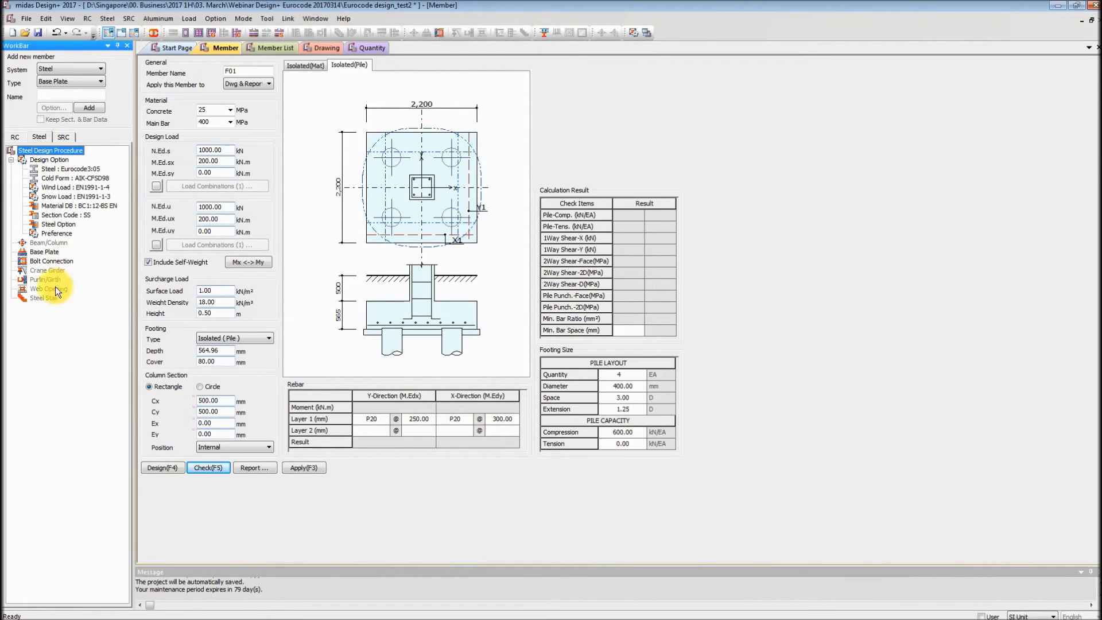
{"action": "right_click", "coordinate": [48, 253]}
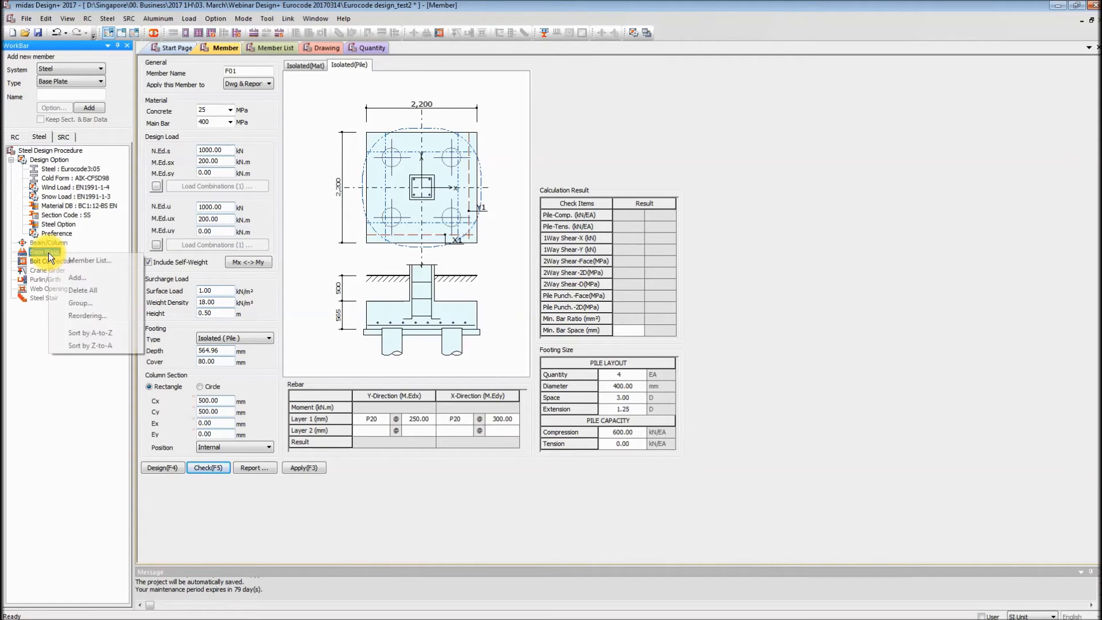
{"action": "left_click", "coordinate": [69, 277]}
{"action": "left_click", "coordinate": [12, 252]}
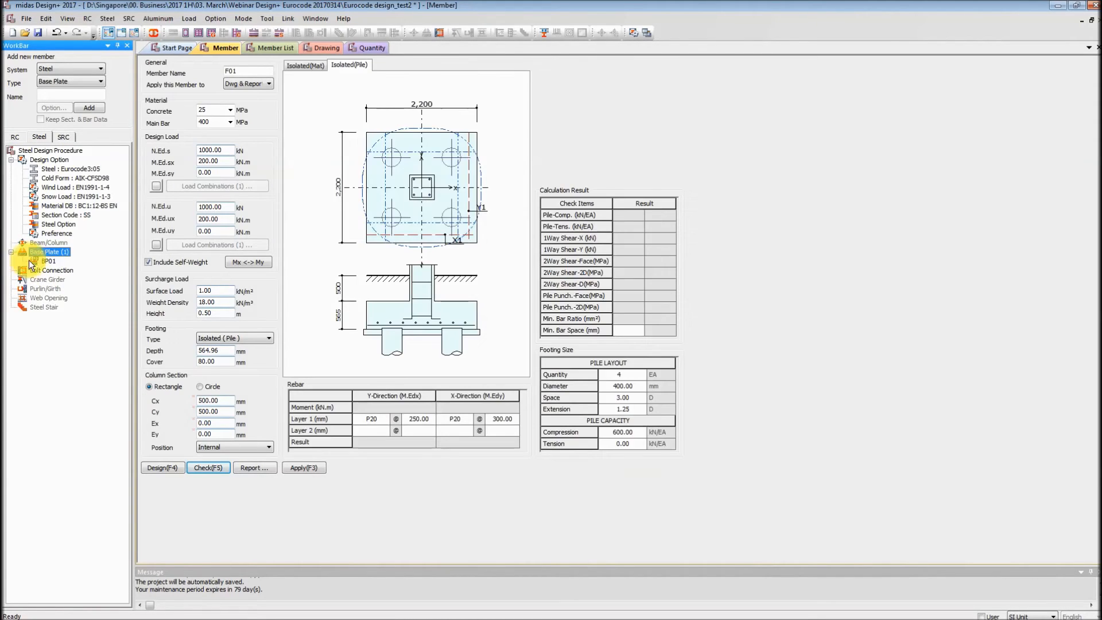
{"action": "double_click", "coordinate": [43, 260]}
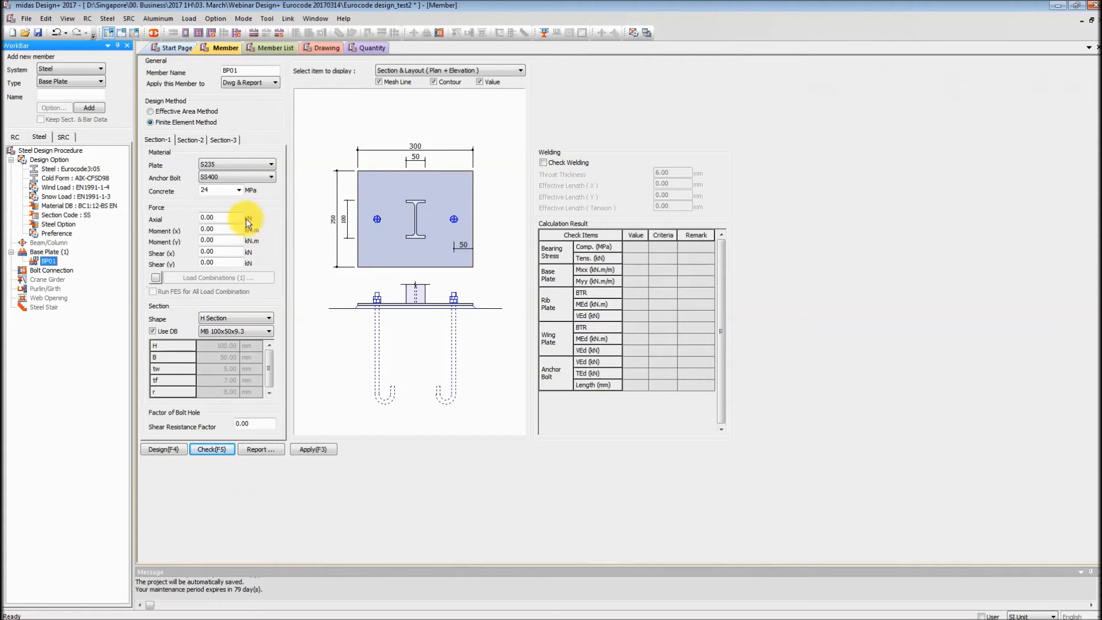
Step: Set the H section on the base plate to UC 203x203x71 from the section database
{"action": "left_click", "coordinate": [238, 331]}
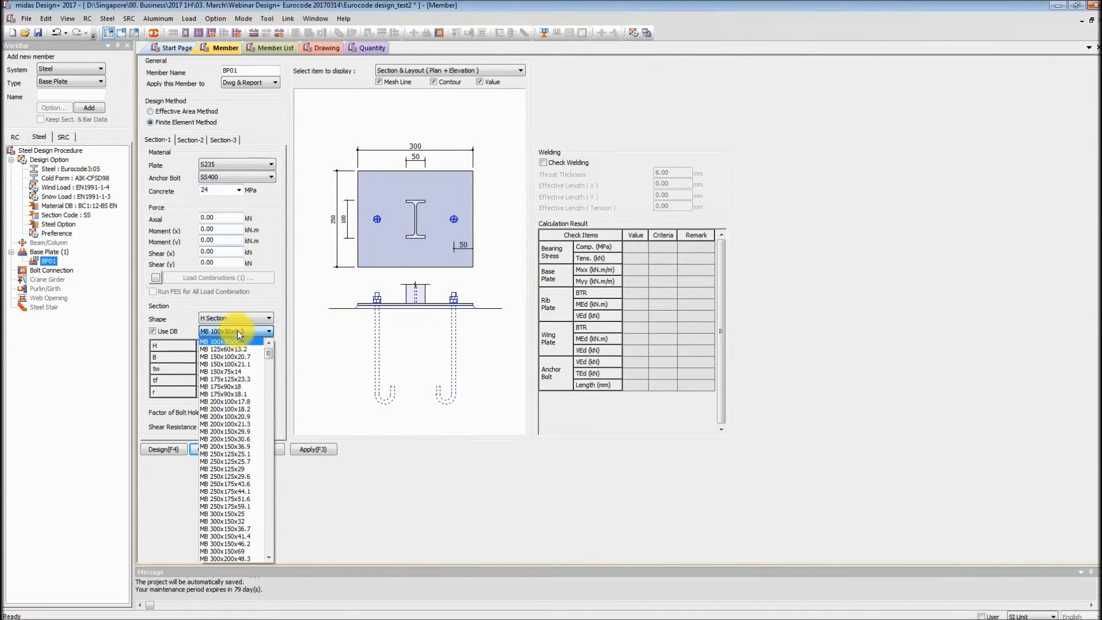
{"action": "left_click_drag", "start_coordinate": [269, 352], "coordinate": [262, 550]}
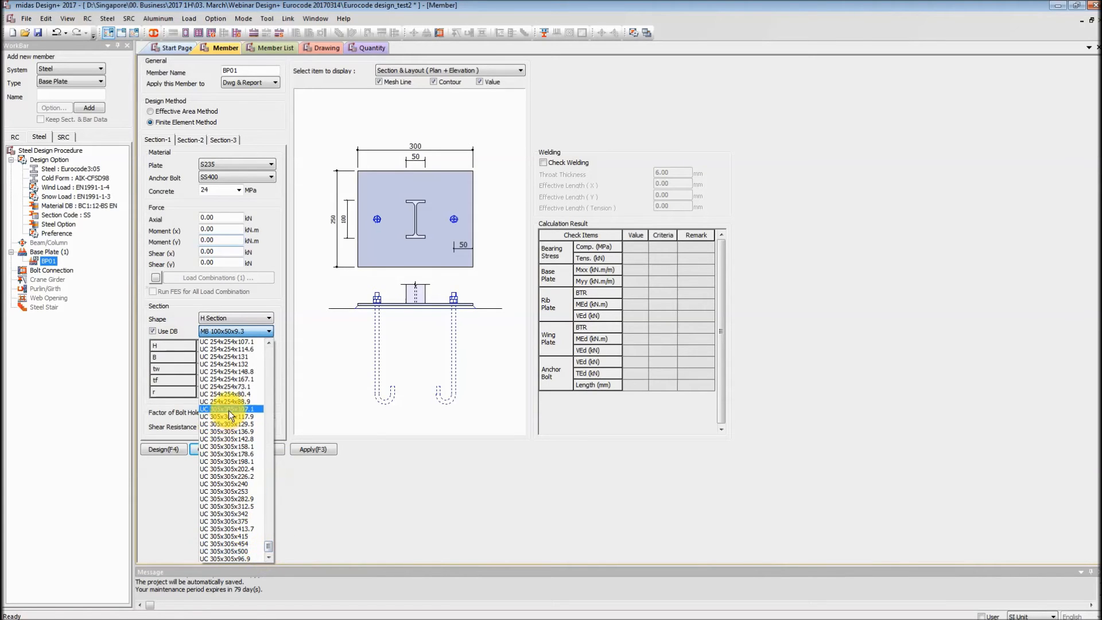
{"action": "scroll", "coordinate": [246, 363], "scroll_direction": "up", "scroll_amount": 3}
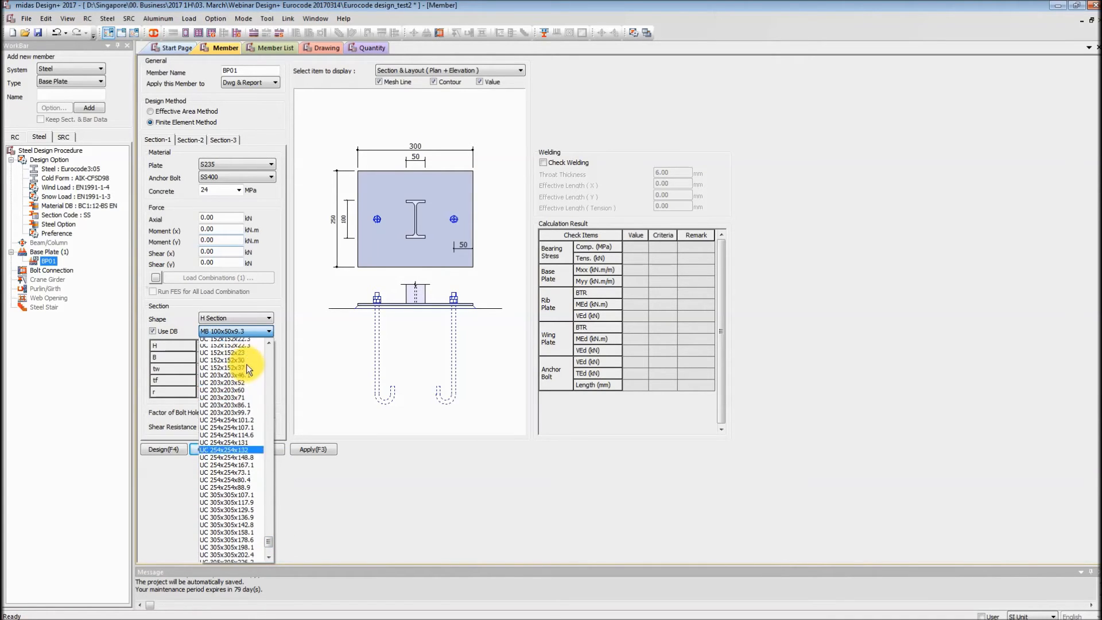
{"action": "left_click", "coordinate": [242, 401]}
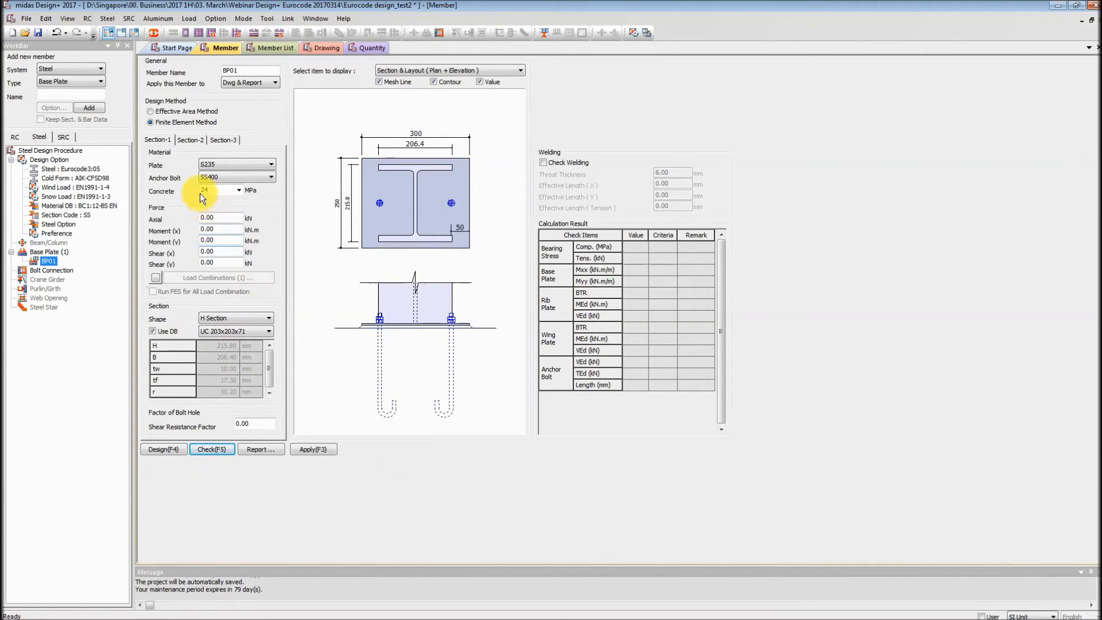
Step: Set the base plate forces to axial 1000 kN, moments x and y 150 kN.m, and shear x 150 kN
{"action": "double_click", "coordinate": [209, 217]}
{"action": "type", "text": "1000"}
{"action": "left_click", "coordinate": [226, 227]}
{"action": "type", "text": "150"}
{"action": "left_click", "coordinate": [236, 239]}
{"action": "left_click", "coordinate": [237, 237]}
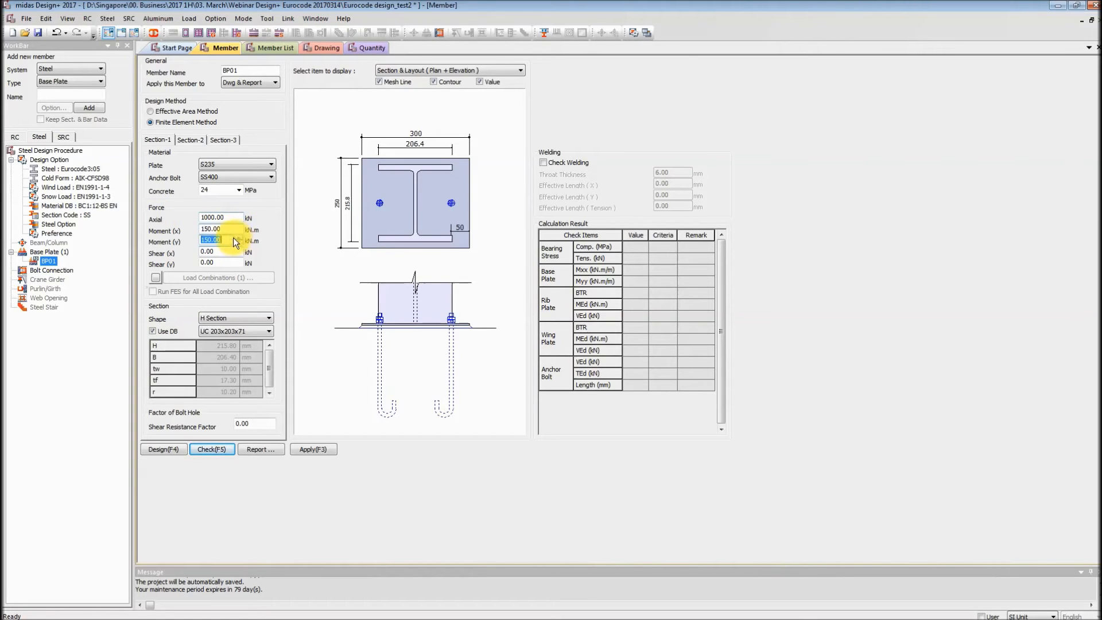
{"action": "left_click", "coordinate": [226, 251]}
{"action": "left_click", "coordinate": [239, 250]}
{"action": "double_click", "coordinate": [222, 252]}
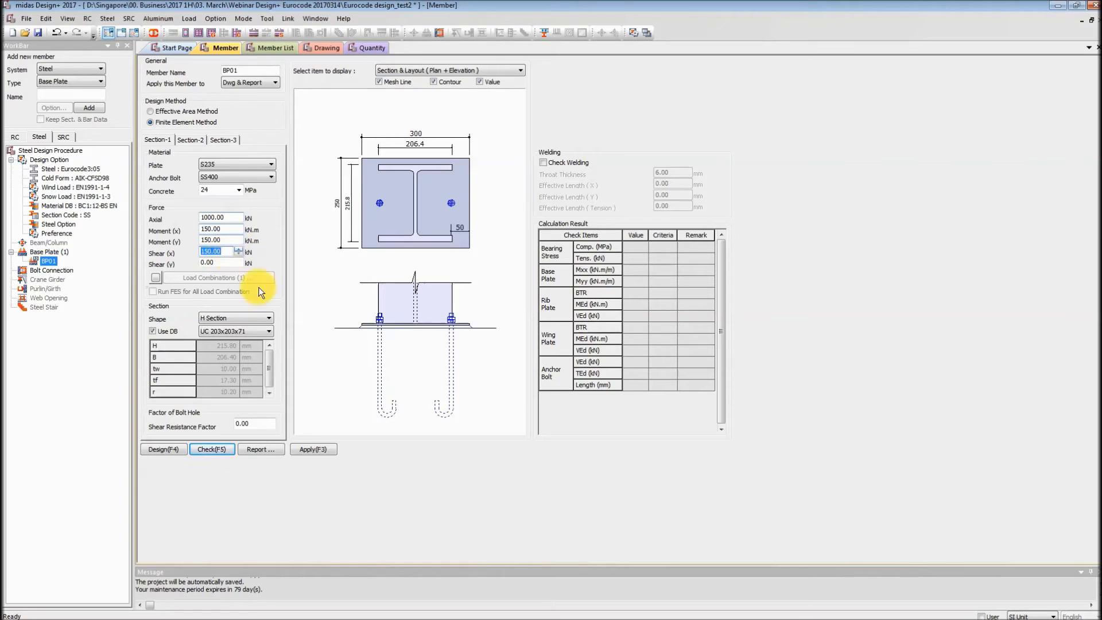
Step: Look through the available section shapes and switch the H section from the database to user-defined dimensions
{"action": "left_click", "coordinate": [224, 319]}
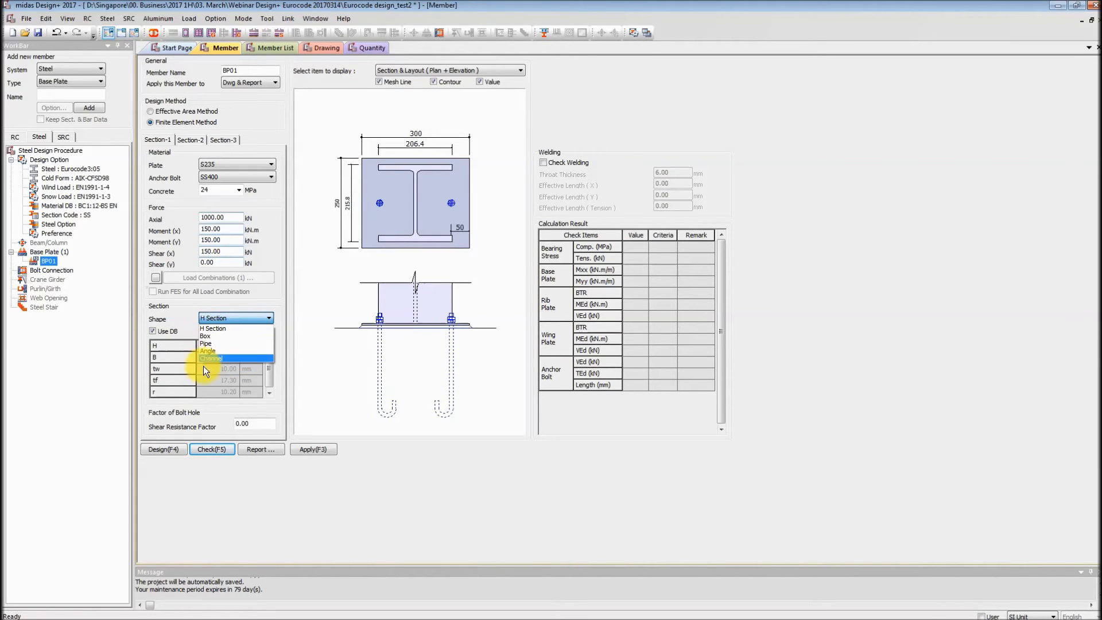
{"action": "left_click", "coordinate": [235, 323]}
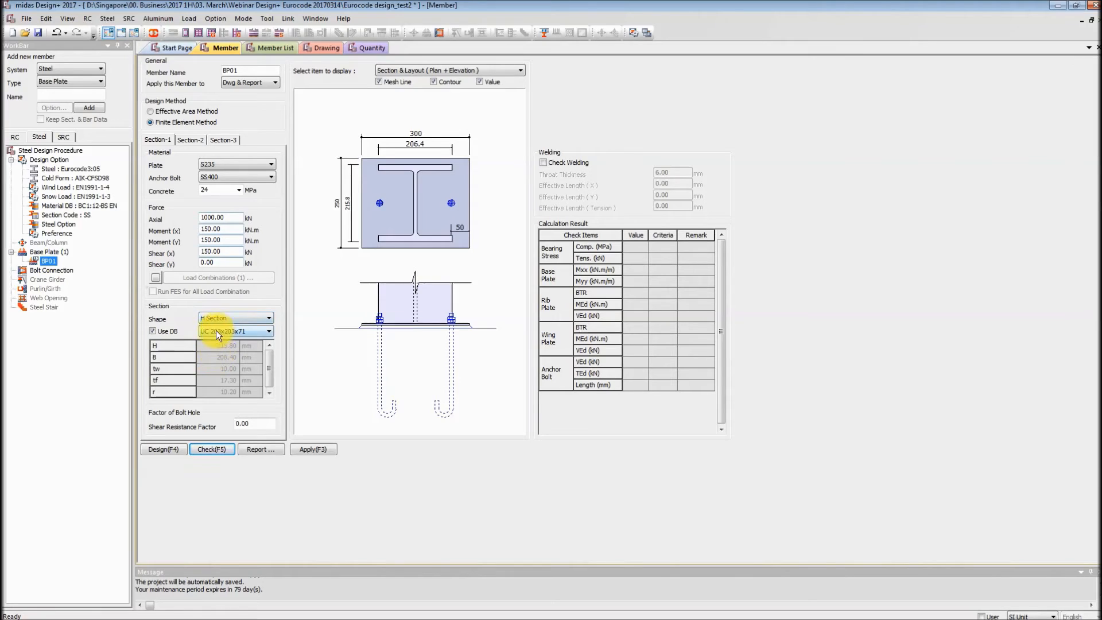
{"action": "left_click", "coordinate": [152, 331]}
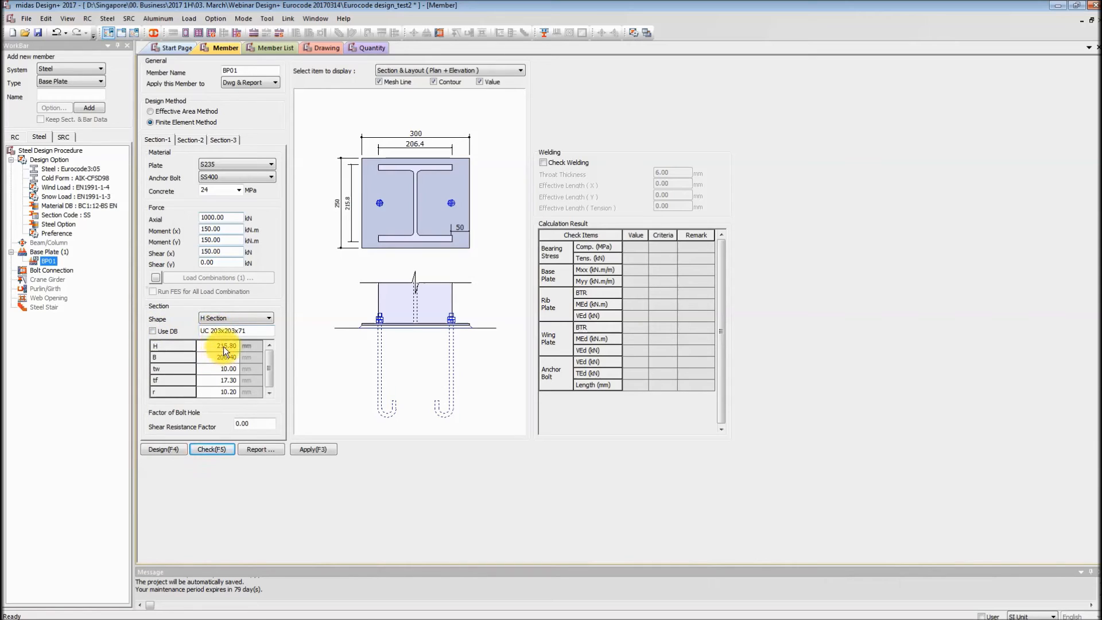
{"action": "double_click", "coordinate": [225, 345]}
{"action": "double_click", "coordinate": [222, 356]}
{"action": "key", "text": "Return"}
Step: Turn the section database back on and choose the UC 203x203x60 section for the base plate
{"action": "left_click", "coordinate": [158, 331]}
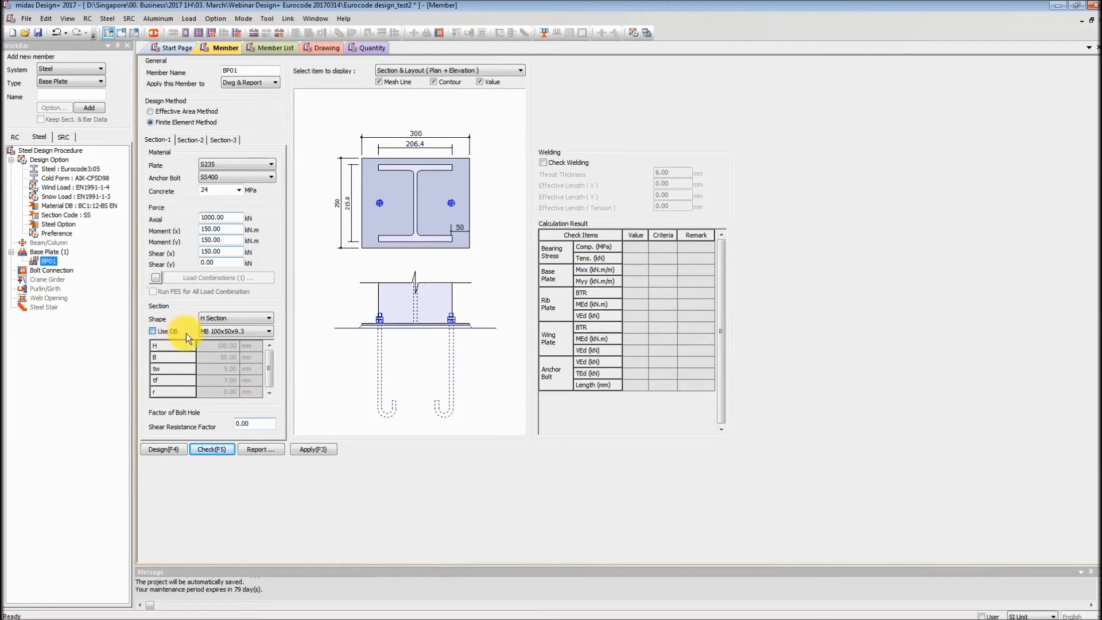
{"action": "left_click", "coordinate": [231, 331]}
{"action": "left_click_drag", "start_coordinate": [271, 365], "coordinate": [267, 536]}
{"action": "left_click", "coordinate": [249, 515]}
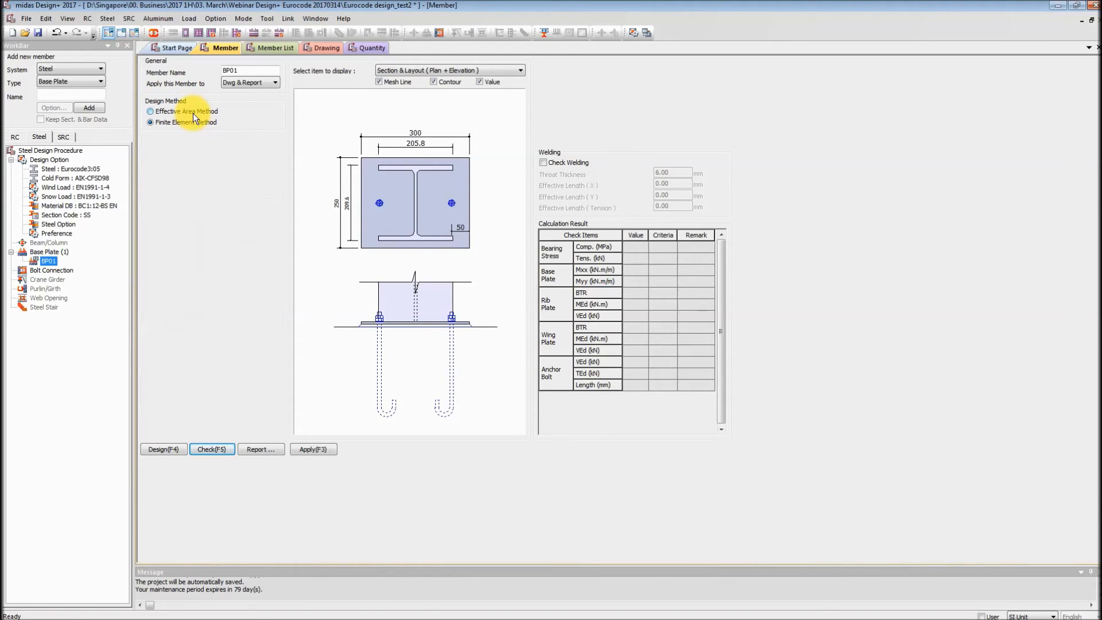
Step: Switch the base plate's design method to Effective Area Method and back to Finite Element Method
{"action": "left_click", "coordinate": [192, 112]}
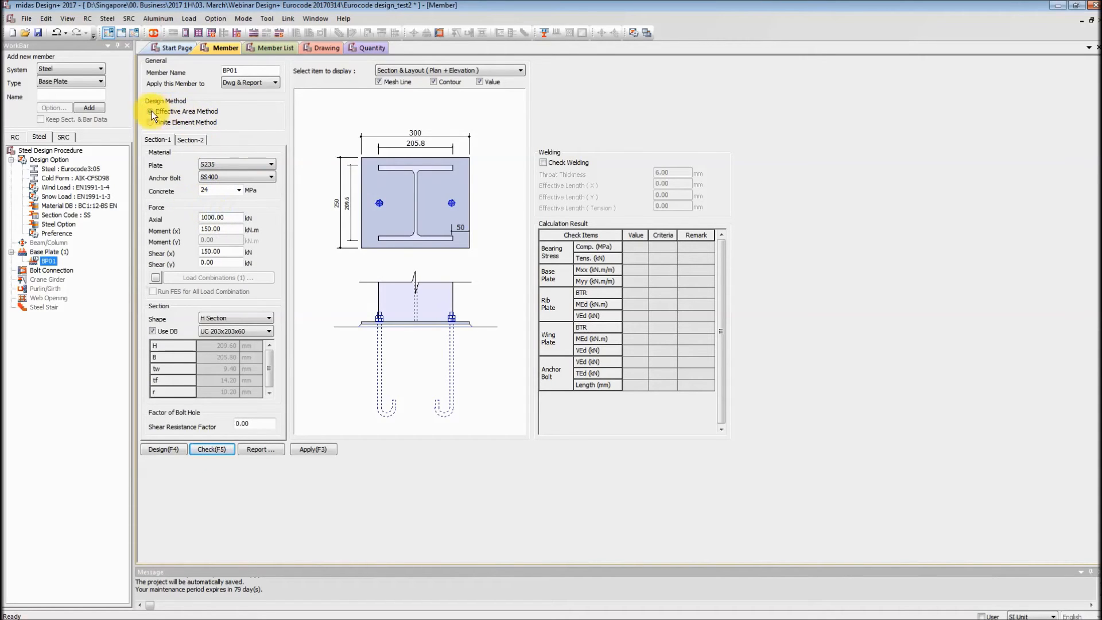
{"action": "left_click", "coordinate": [171, 121]}
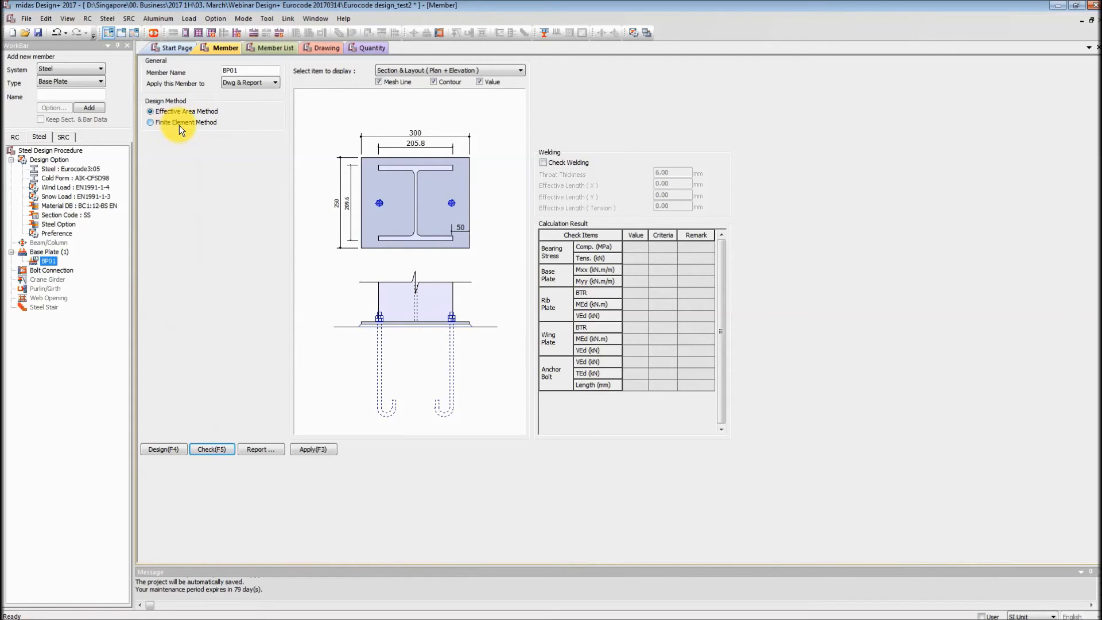
{"action": "left_click", "coordinate": [179, 123]}
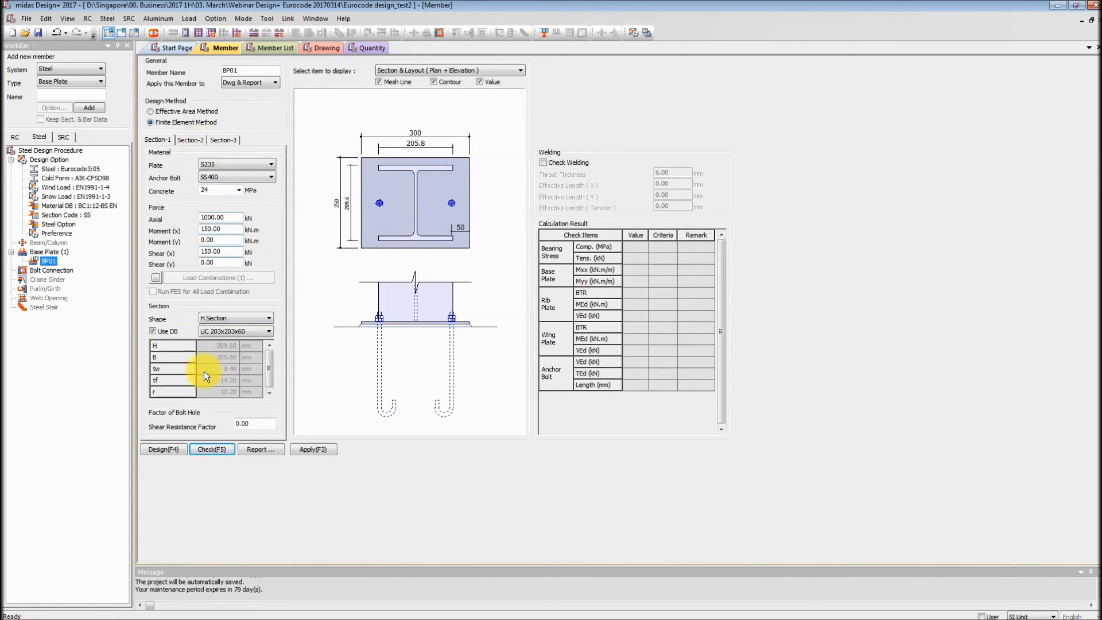
Step: Look through the base plate shape options, try placing the plate on a pedestal and turn the pedestal off again
{"action": "left_click", "coordinate": [199, 141]}
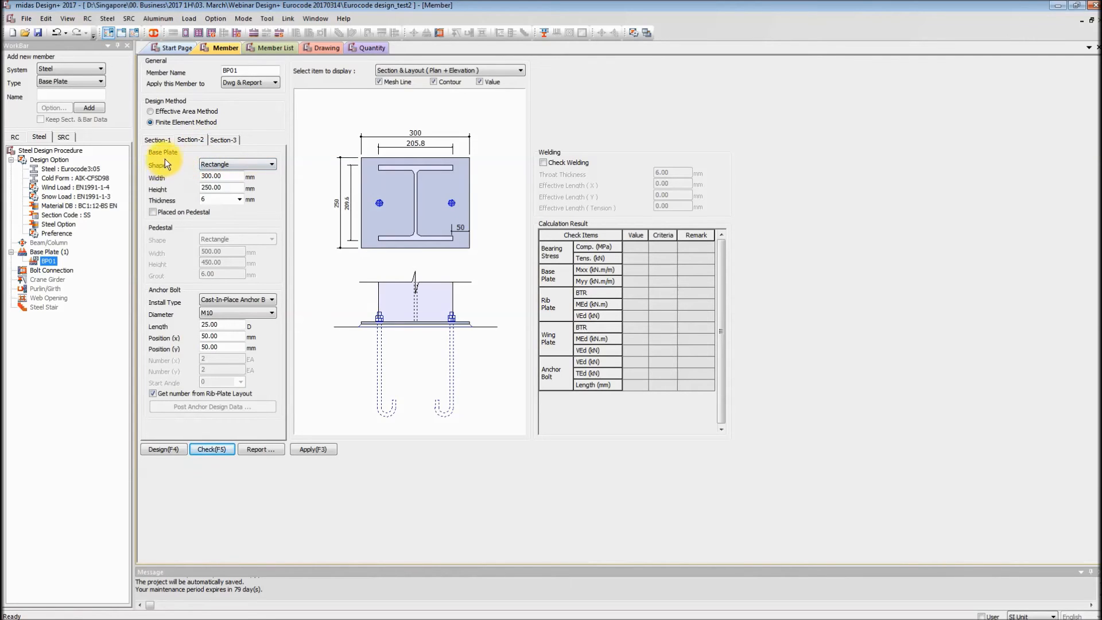
{"action": "left_click", "coordinate": [230, 161]}
{"action": "left_click", "coordinate": [229, 162]}
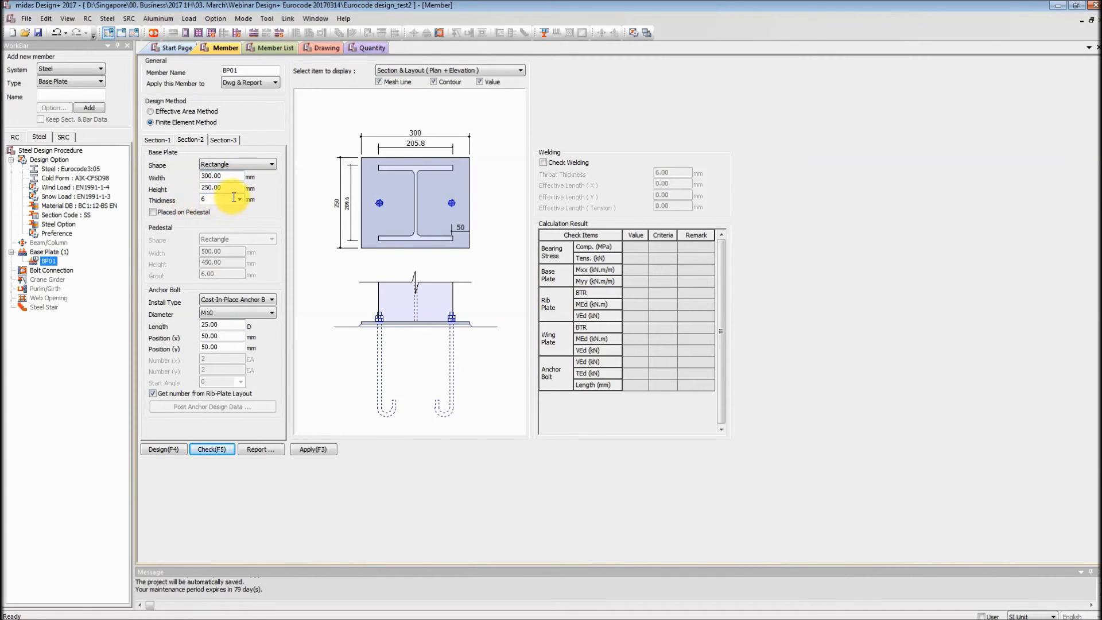
{"action": "left_click", "coordinate": [177, 212]}
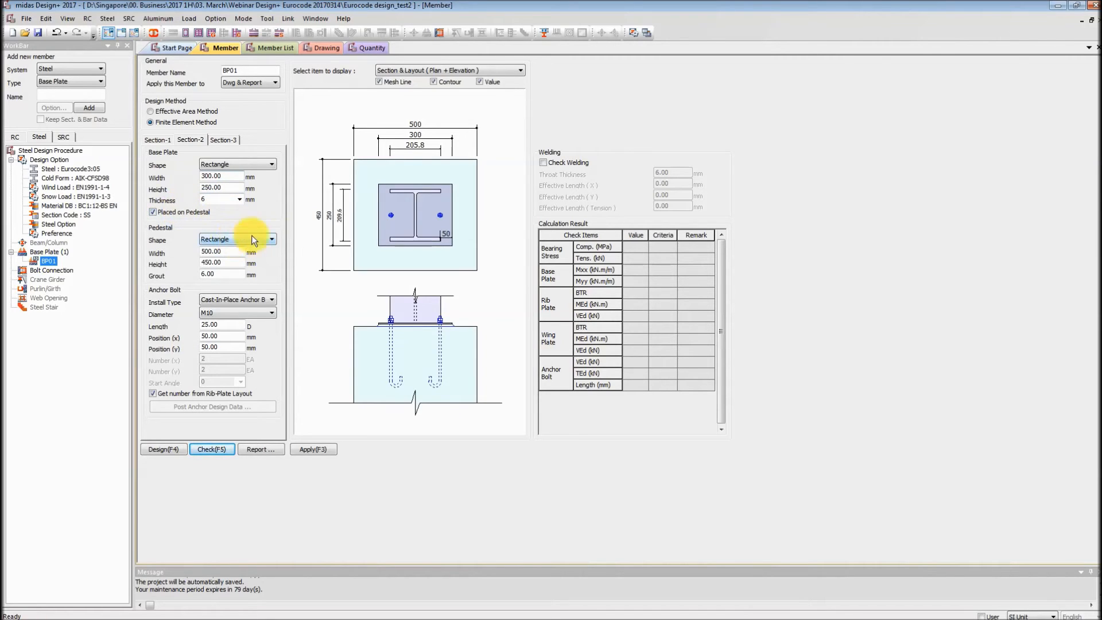
{"action": "left_click", "coordinate": [174, 209]}
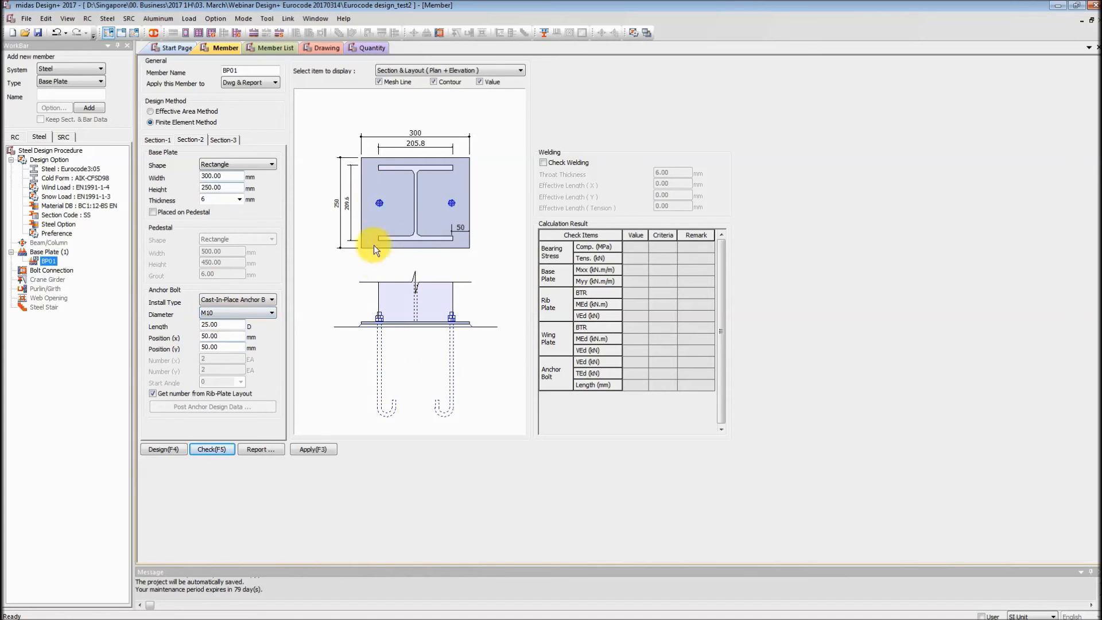
Step: Review the rib plate and wing plate settings and run the automatic design of the base plate
{"action": "left_click", "coordinate": [227, 141]}
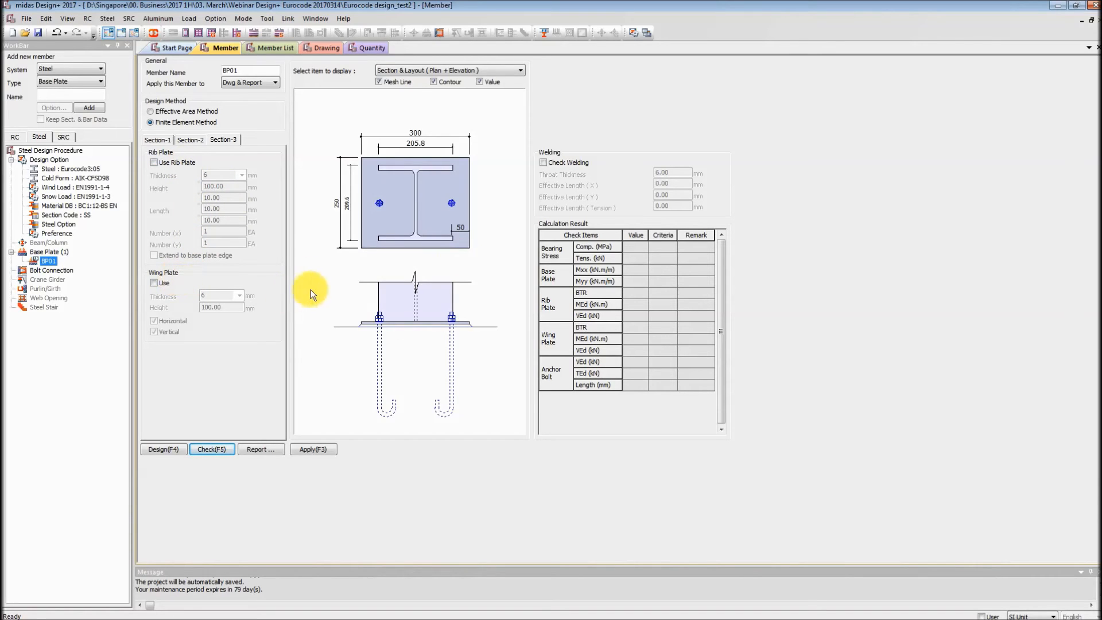
{"action": "left_click", "coordinate": [157, 139]}
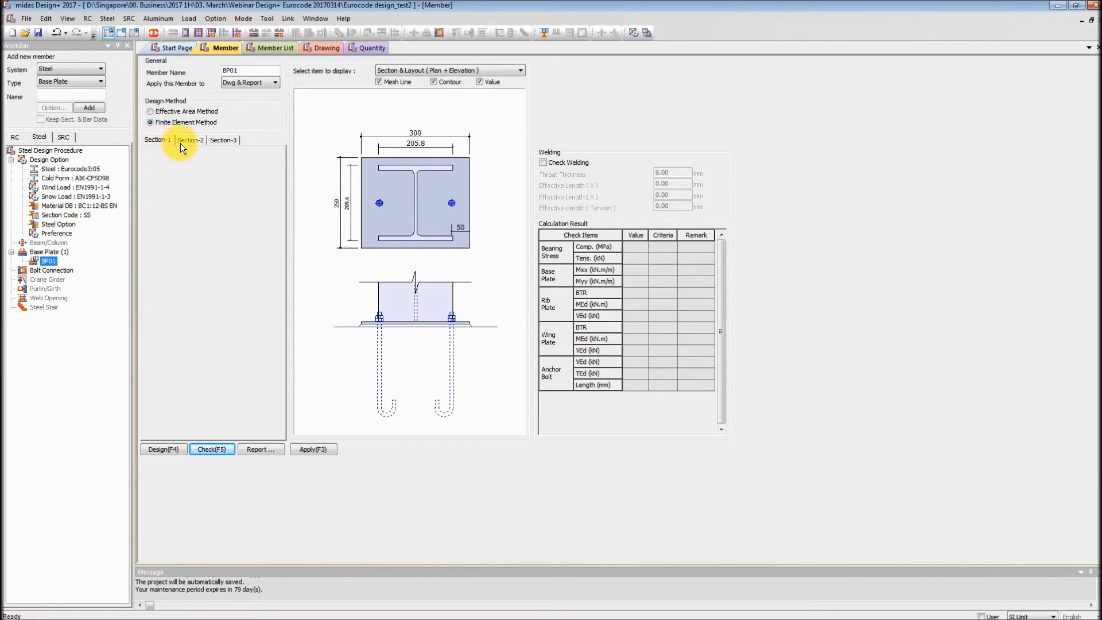
{"action": "left_click", "coordinate": [166, 449]}
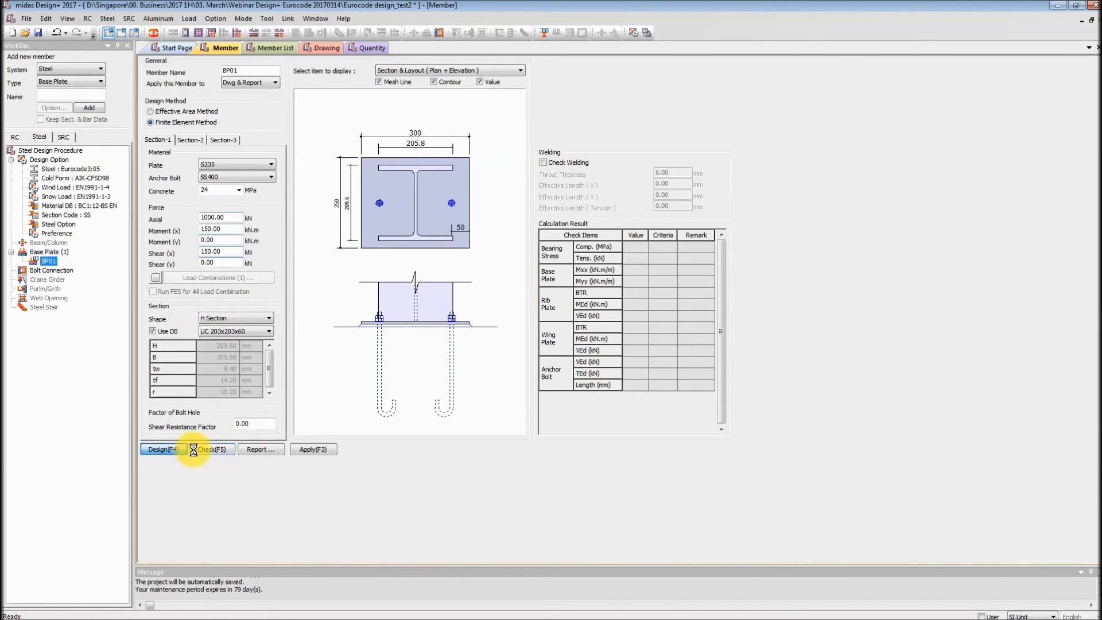
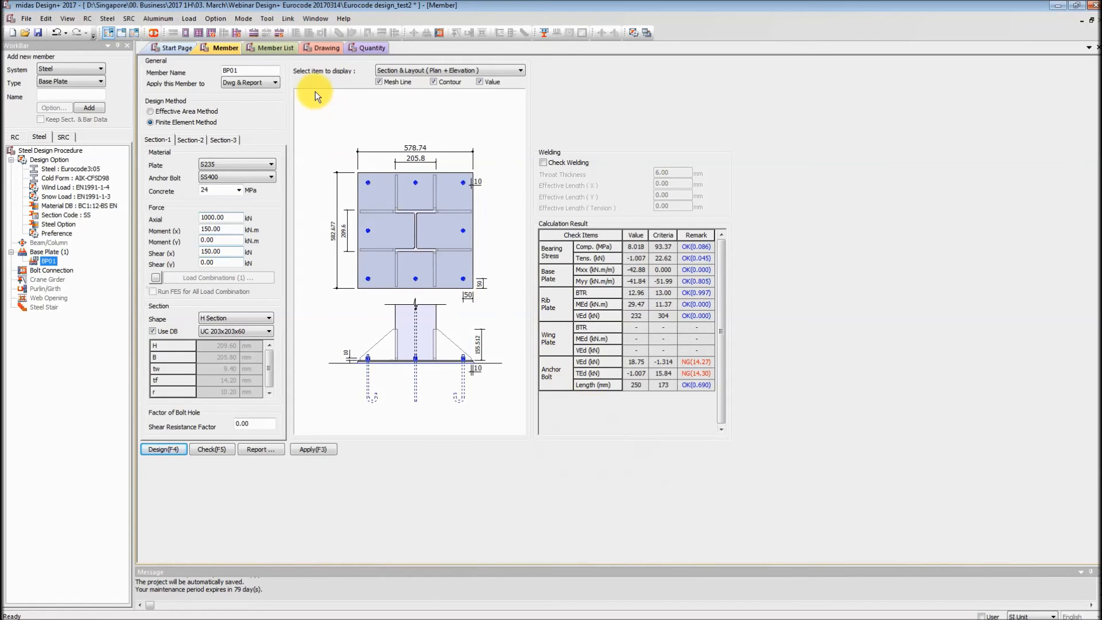
Step: Erase the entire RC footing list, including its title and border lines, from the drawing sheet
{"action": "left_click", "coordinate": [327, 50]}
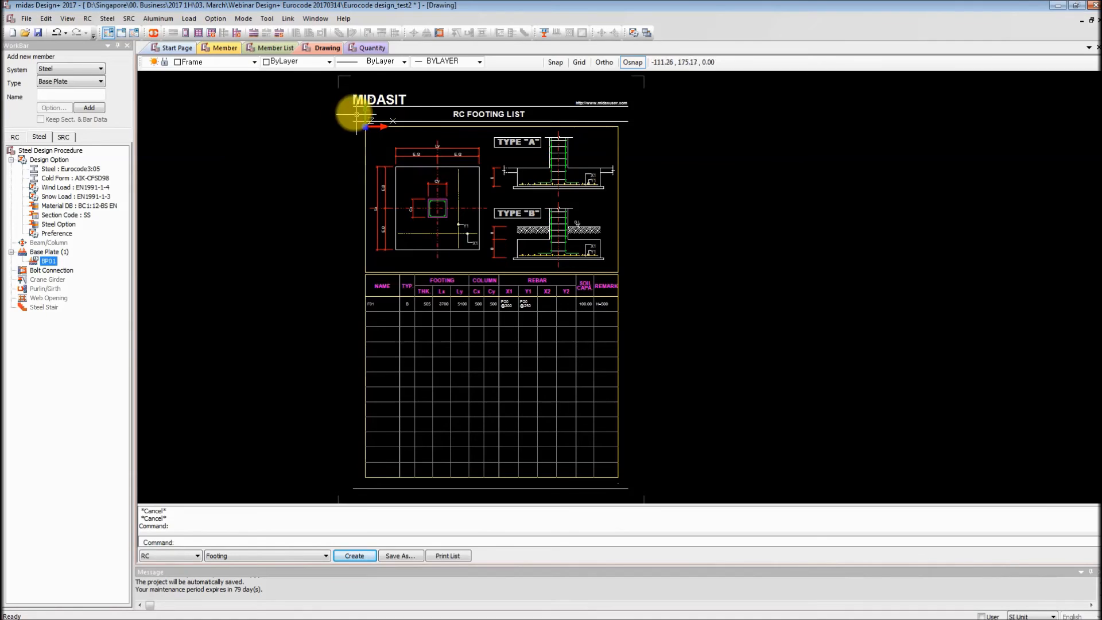
{"action": "left_click", "coordinate": [285, 50]}
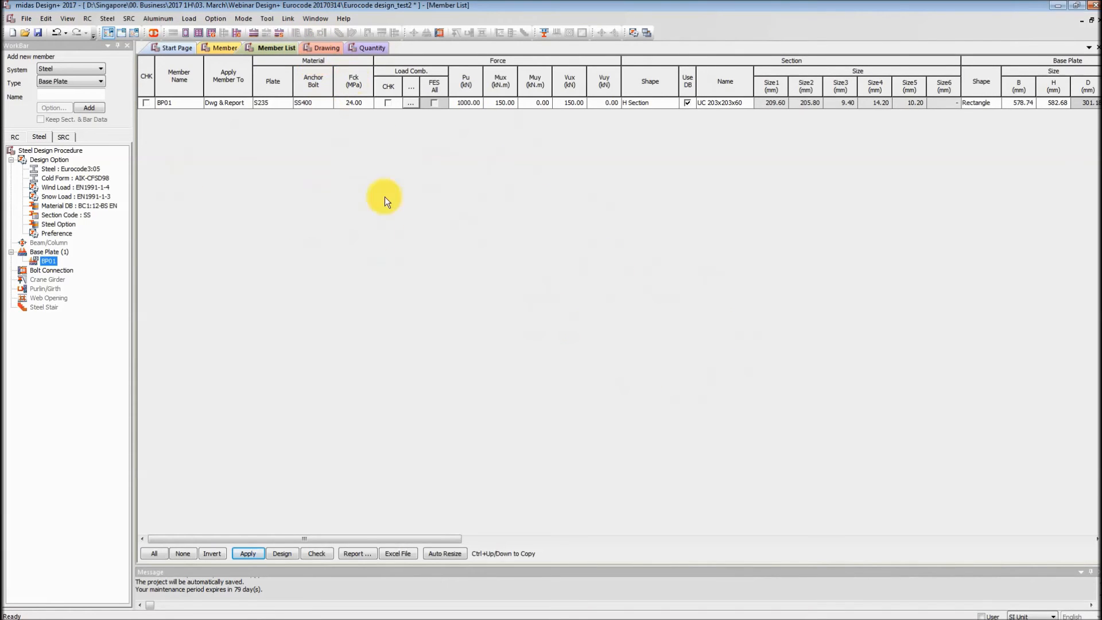
{"action": "left_click", "coordinate": [326, 49]}
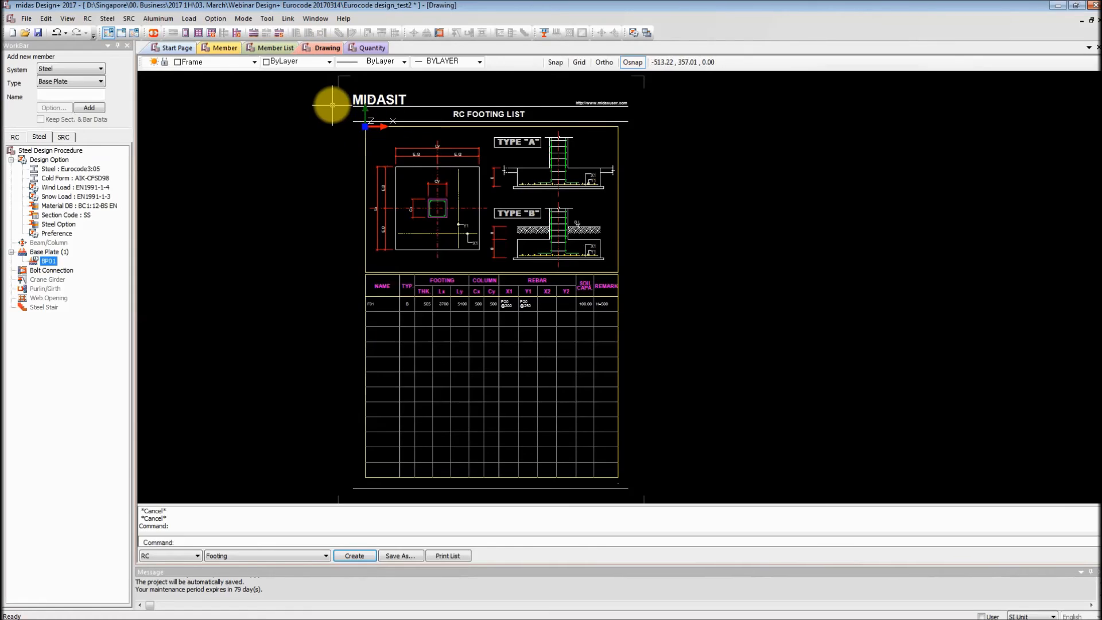
{"action": "left_click", "coordinate": [323, 86]}
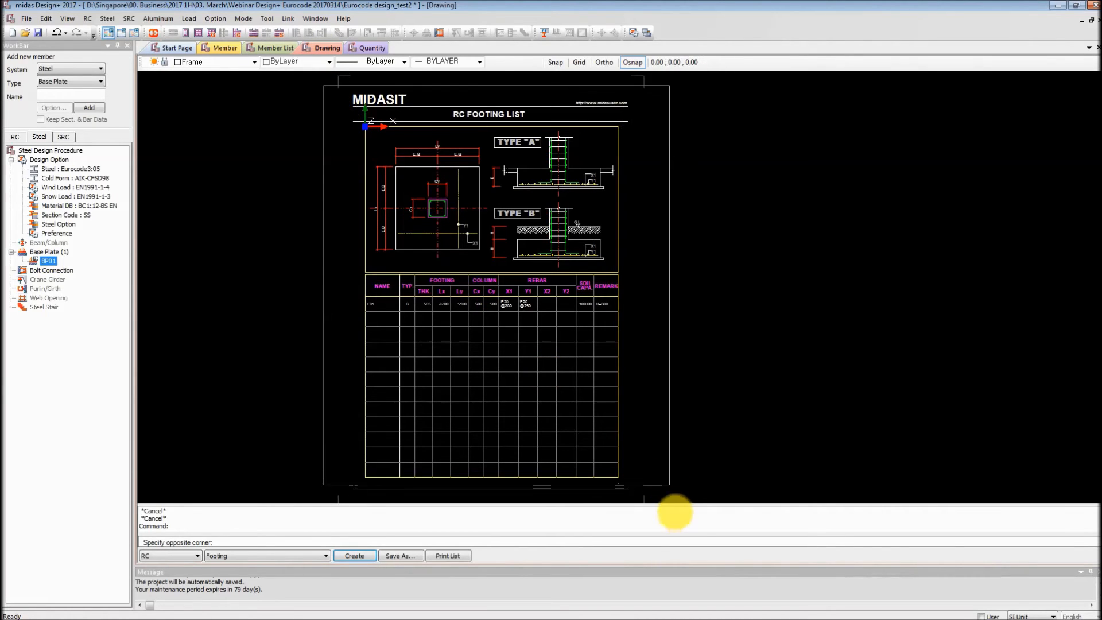
{"action": "left_click", "coordinate": [670, 500]}
{"action": "key", "text": "Delete"}
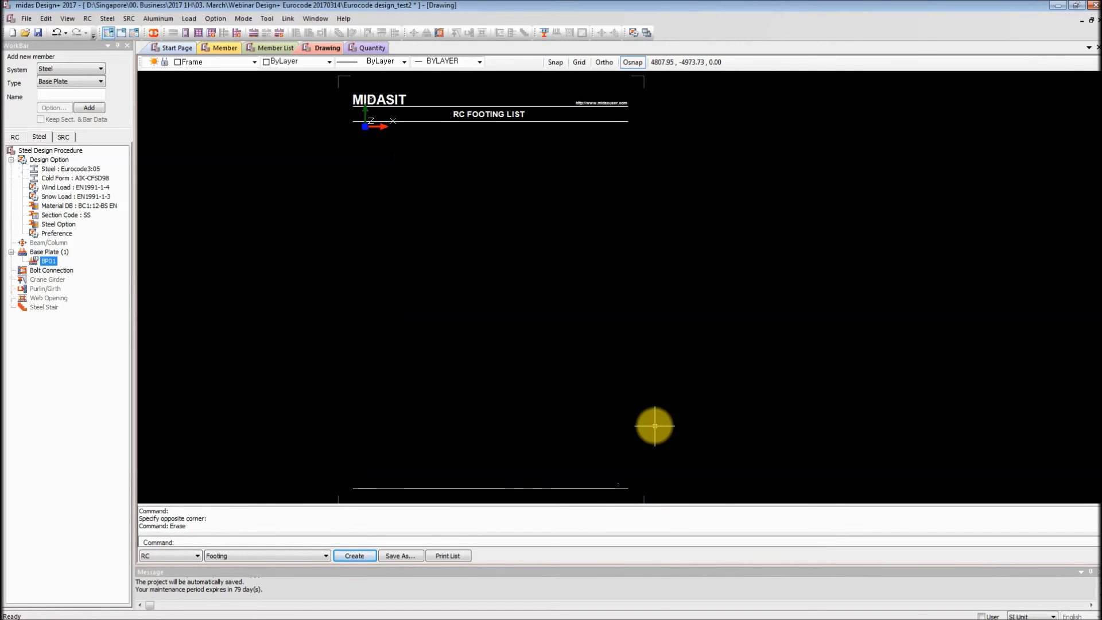
{"action": "scroll", "coordinate": [602, 232], "scroll_direction": "down", "scroll_amount": 1}
{"action": "scroll", "coordinate": [602, 231], "scroll_direction": "down", "scroll_amount": 2}
{"action": "left_click", "coordinate": [651, 242]}
{"action": "left_click", "coordinate": [489, 160]}
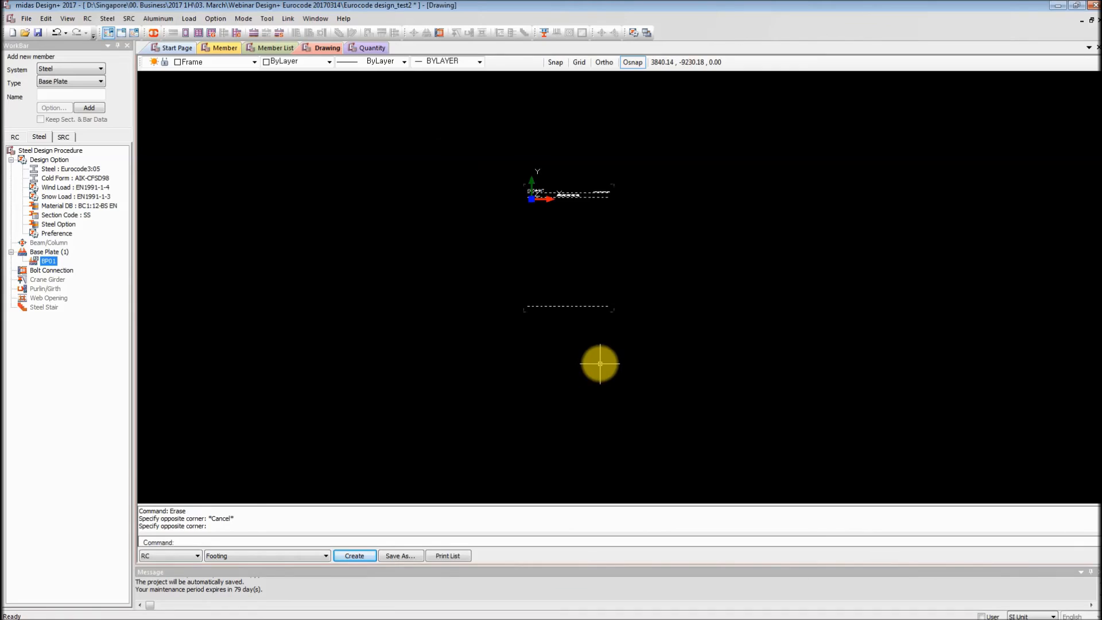
{"action": "key", "text": "Delete"}
Step: Create the steel base plate list drawing, using Steel as the system and Base Plate as the member type
{"action": "left_click", "coordinate": [179, 553]}
{"action": "left_click", "coordinate": [177, 570]}
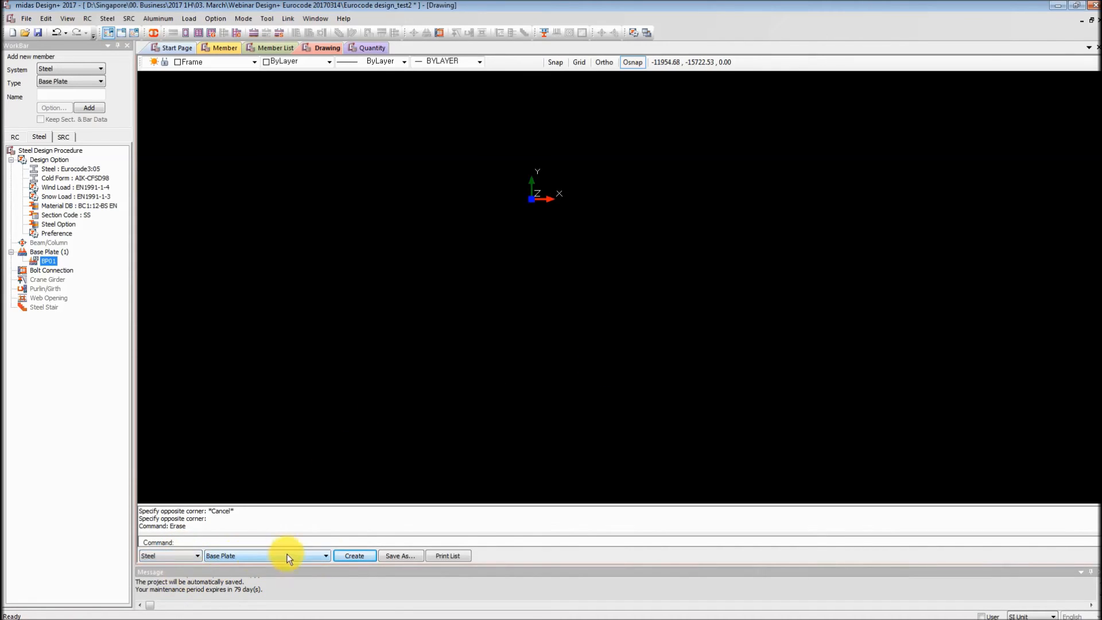
{"action": "left_click", "coordinate": [350, 555]}
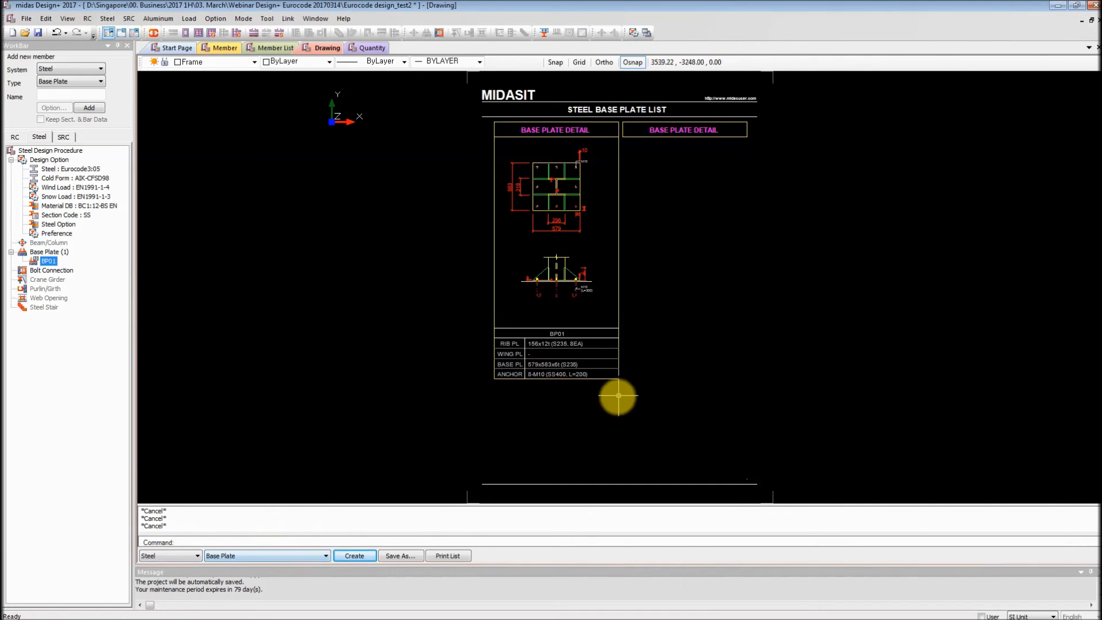
{"action": "mouse_move", "coordinate": [706, 308]}
{"action": "middle_mouse_down"}
{"action": "mouse_move", "coordinate": [583, 347]}
{"action": "mouse_move", "coordinate": [535, 252]}
{"action": "middle_mouse_up"}
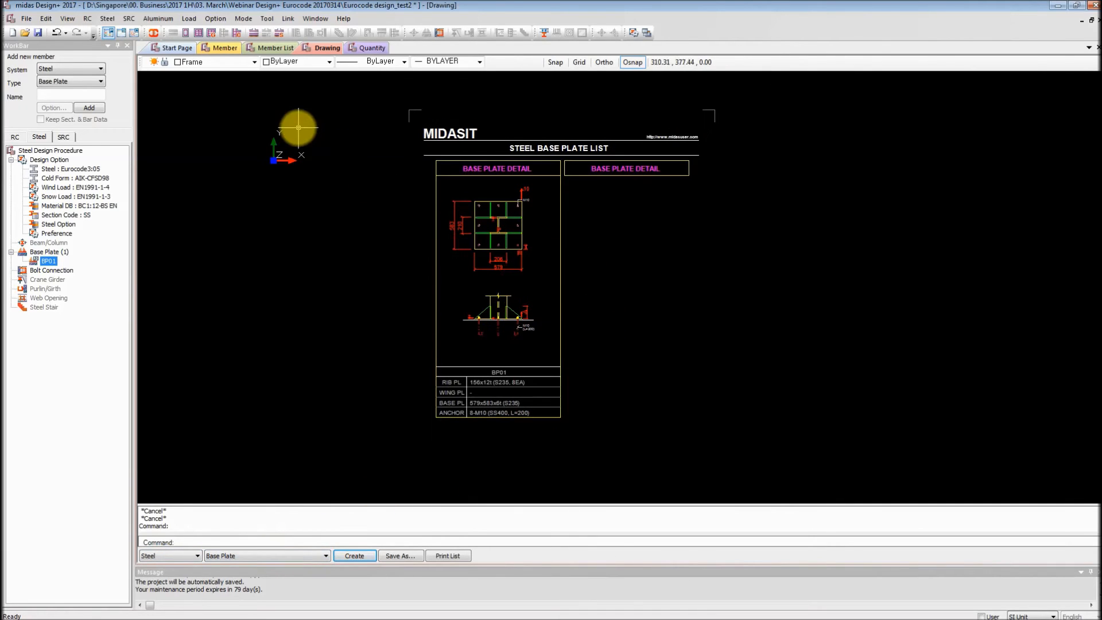
Step: Add a new bolt connection member to the steel design and open its design inputs
{"action": "left_click", "coordinate": [232, 47]}
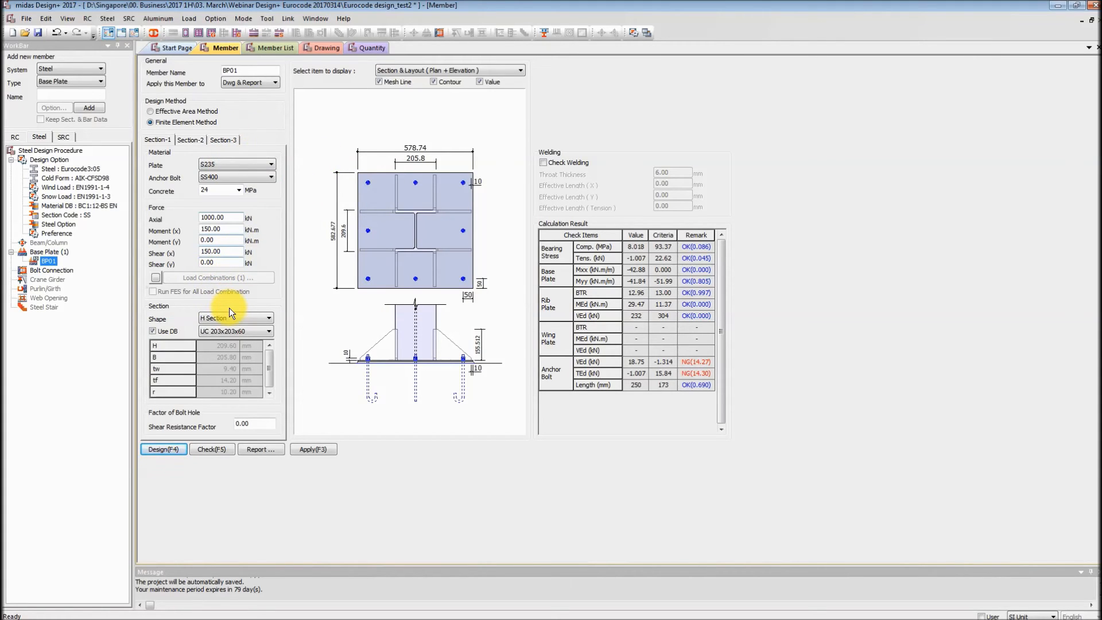
{"action": "left_click", "coordinate": [58, 272]}
{"action": "right_click", "coordinate": [58, 273]}
{"action": "left_click", "coordinate": [82, 301]}
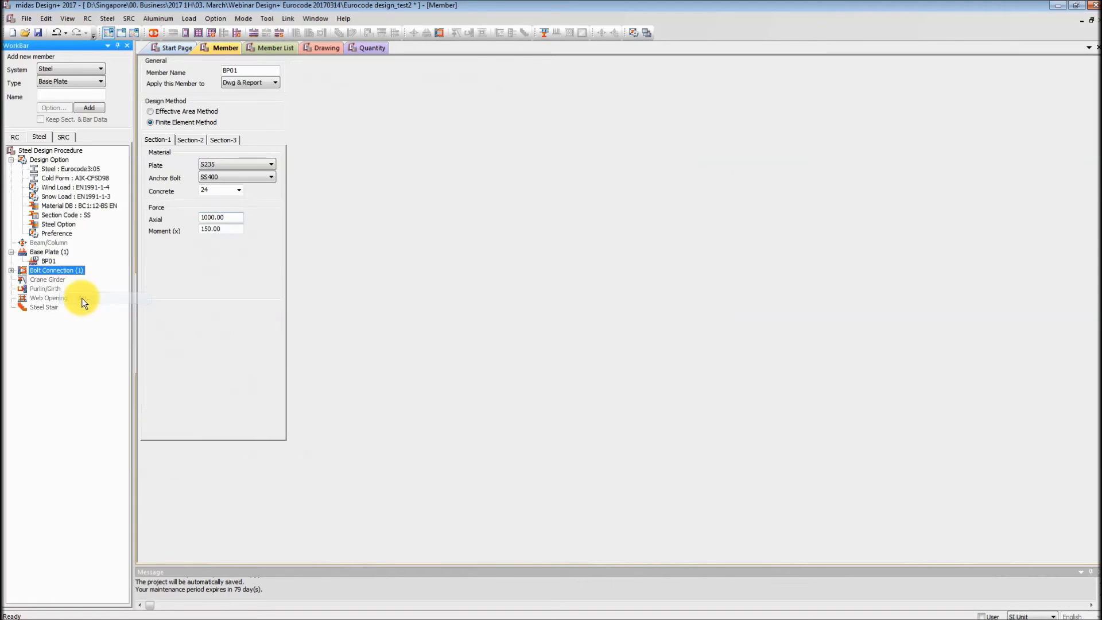
{"action": "left_click", "coordinate": [11, 270]}
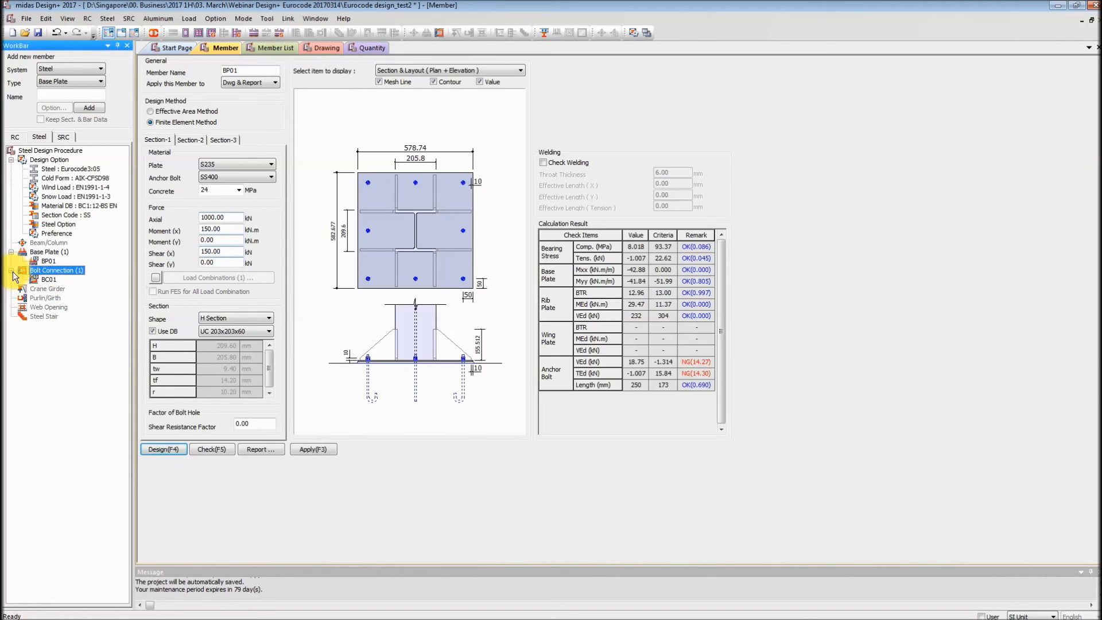
{"action": "left_click", "coordinate": [49, 279]}
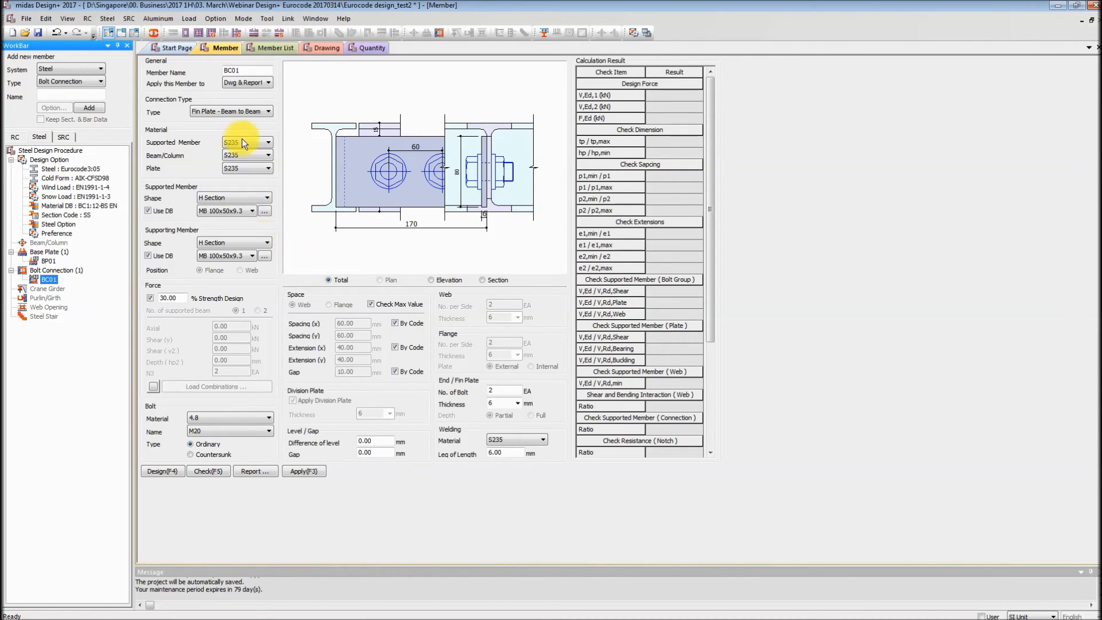
Step: Choose UB 610x324x217 for the bolt connection's supported member and UB 610x229x270 for its supporting member
{"action": "left_click", "coordinate": [246, 110]}
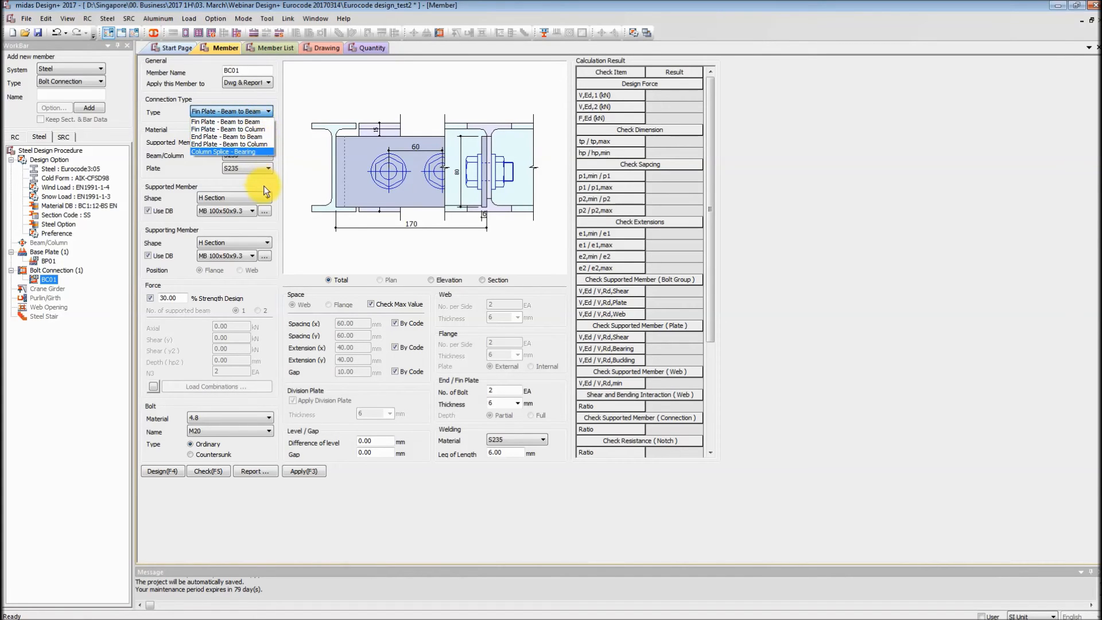
{"action": "left_click", "coordinate": [252, 195]}
{"action": "left_click", "coordinate": [243, 208]}
{"action": "left_click_drag", "start_coordinate": [262, 226], "coordinate": [259, 372]}
{"action": "left_click", "coordinate": [236, 319]}
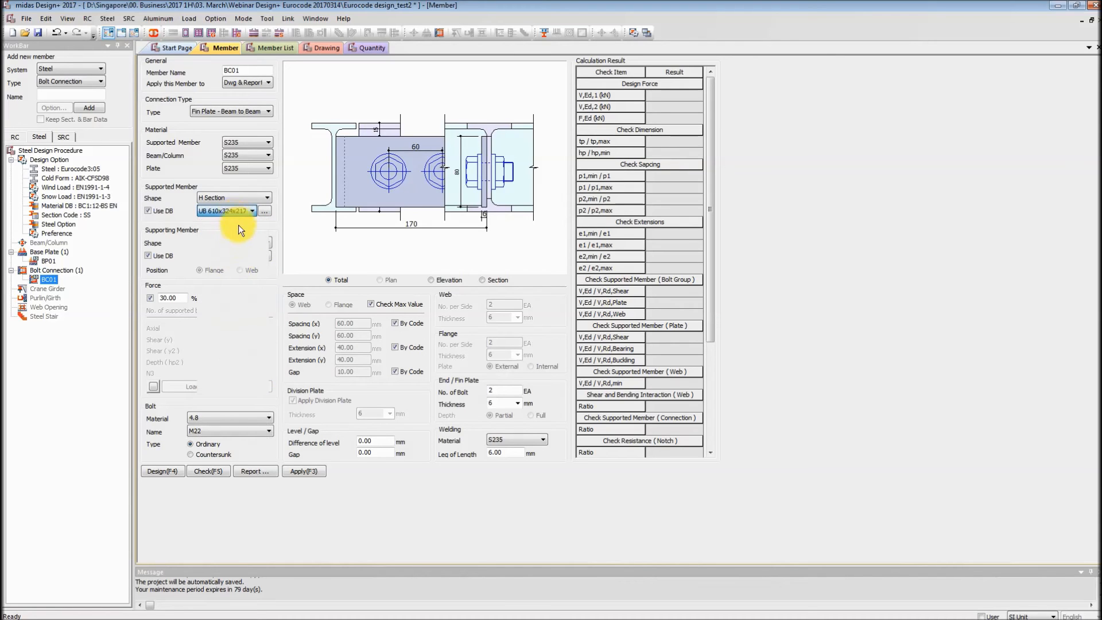
{"action": "left_click", "coordinate": [246, 256]}
{"action": "left_click_drag", "start_coordinate": [260, 276], "coordinate": [259, 413]}
{"action": "left_click", "coordinate": [239, 416]}
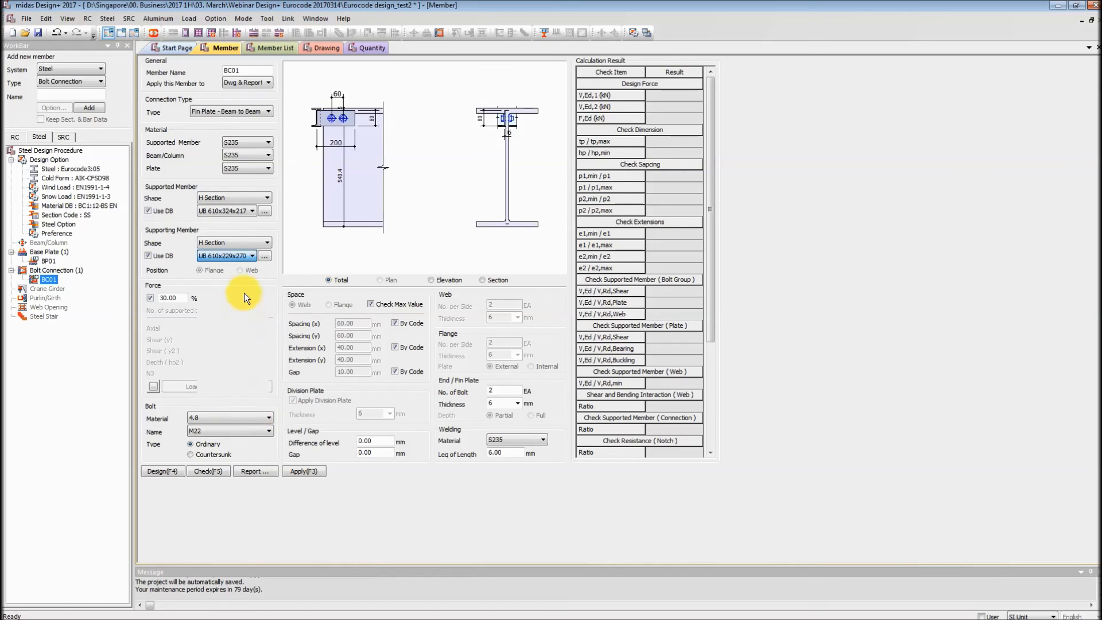
Step: Review the available connection types and the supported member's section list and dimensions, keeping Fin Plate - Beam to Beam
{"action": "left_click", "coordinate": [235, 113]}
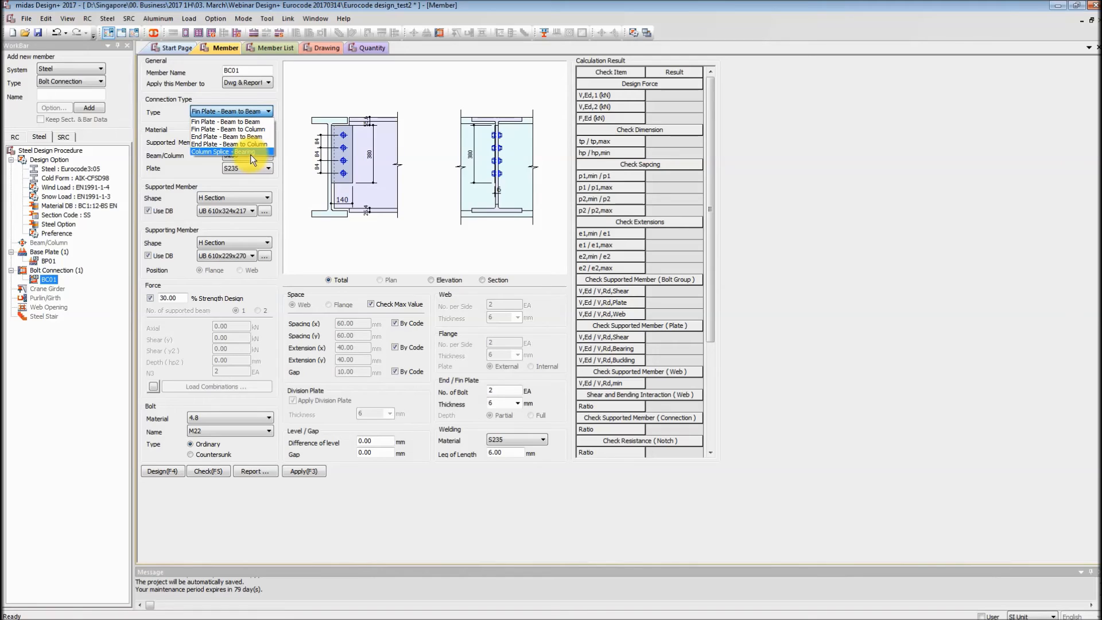
{"action": "left_click", "coordinate": [250, 122]}
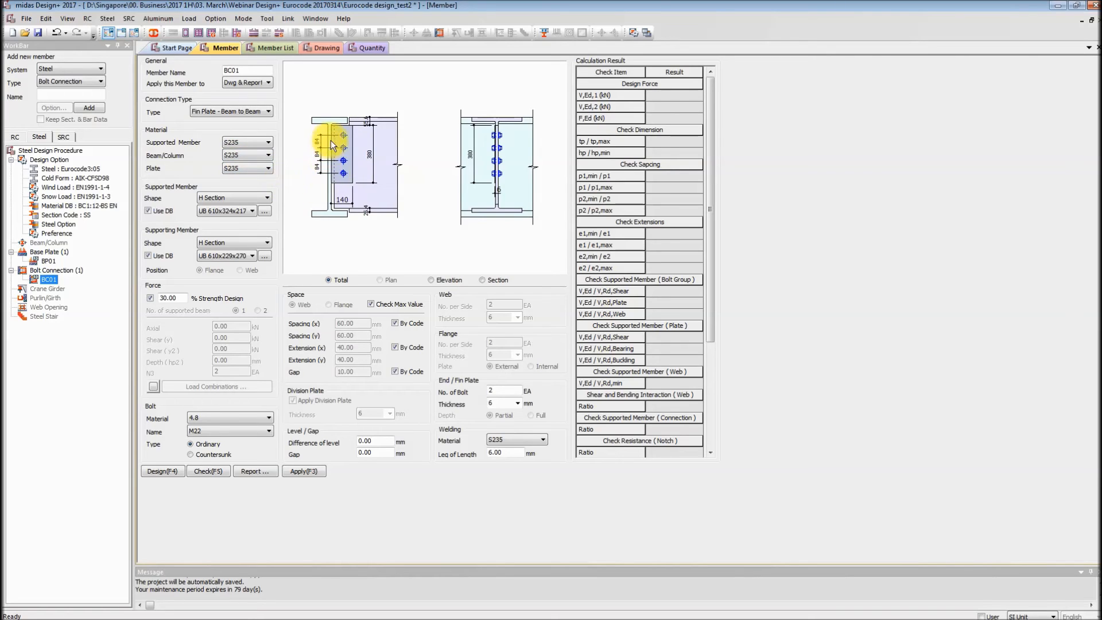
{"action": "left_click", "coordinate": [216, 211]}
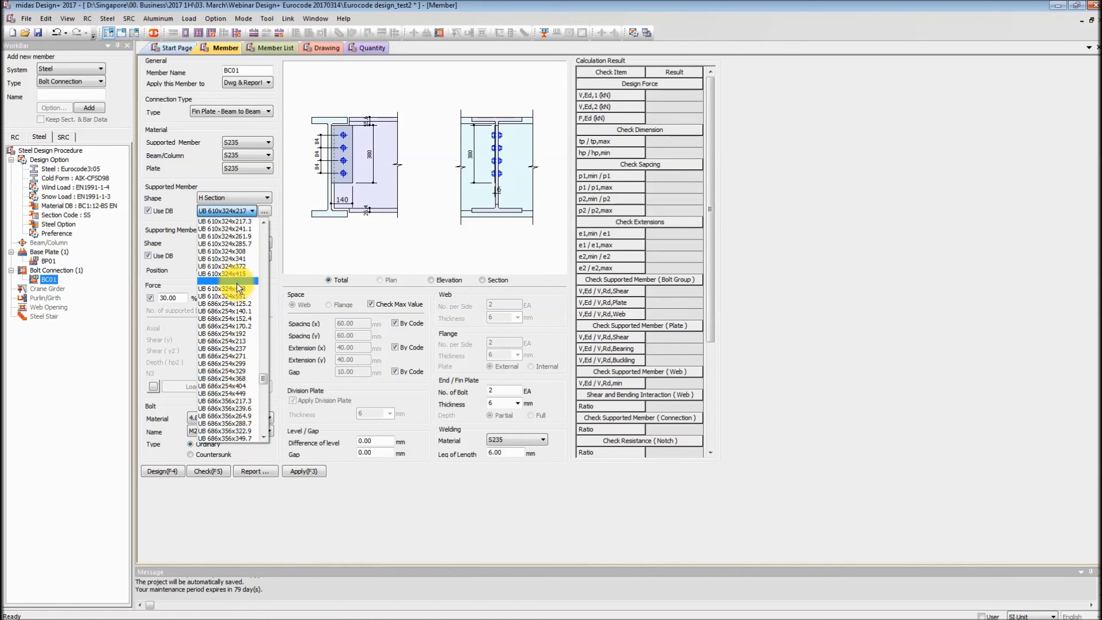
{"action": "left_click", "coordinate": [235, 211]}
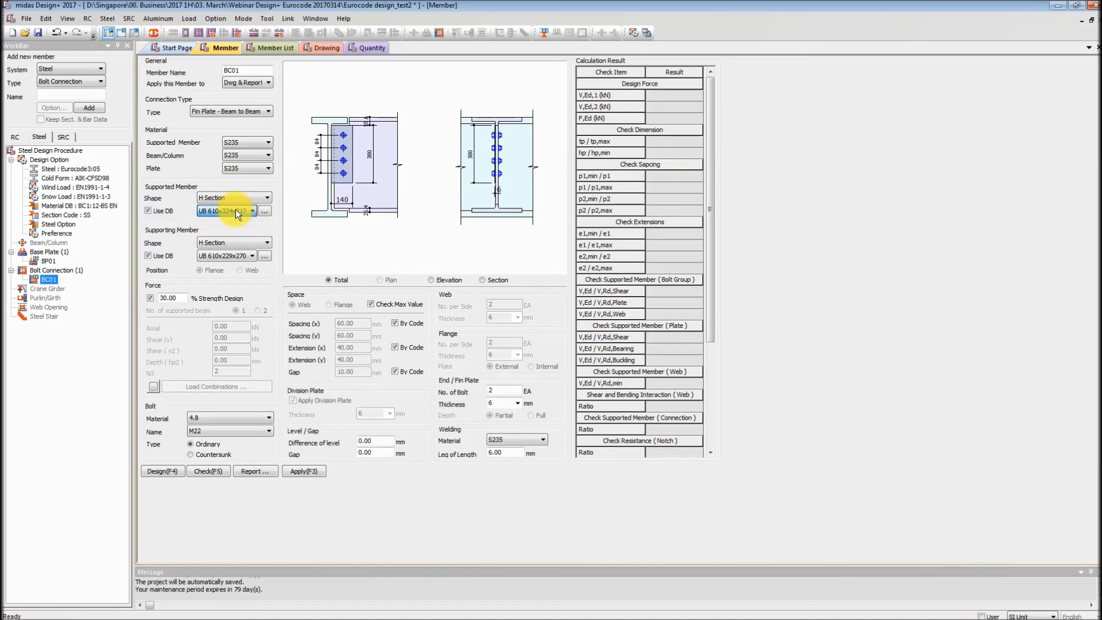
{"action": "left_click", "coordinate": [264, 211]}
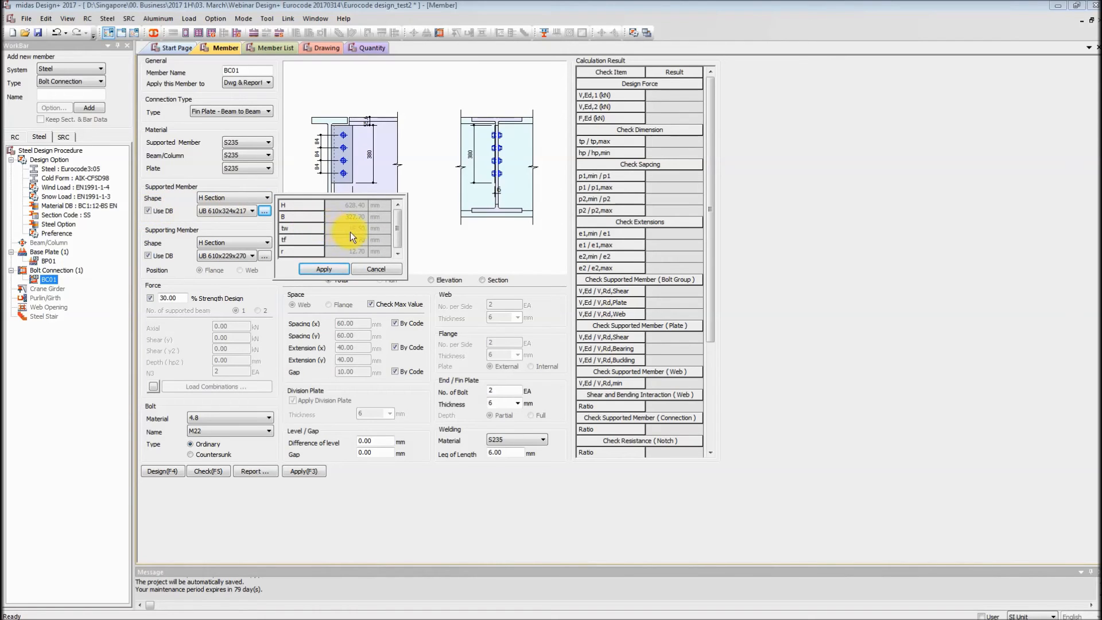
{"action": "left_click", "coordinate": [377, 268]}
Step: Turn off percentage strength design, enter 1000 kN axial and 100 kN shear (y), and use grade 8.8 M20 bolts
{"action": "left_click", "coordinate": [150, 298]}
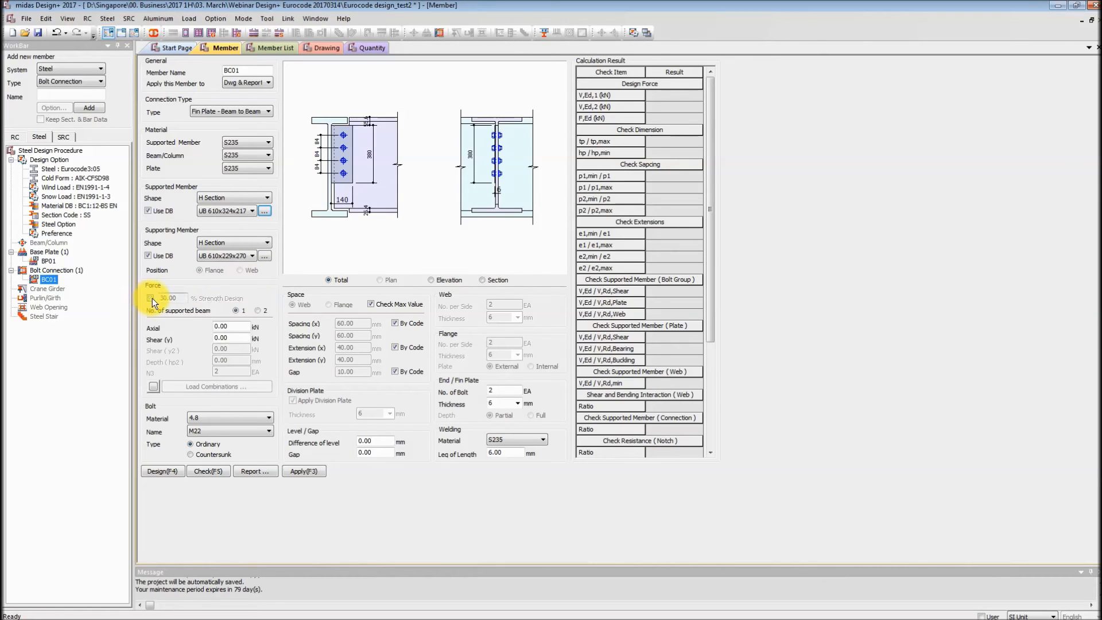
{"action": "left_click", "coordinate": [239, 326]}
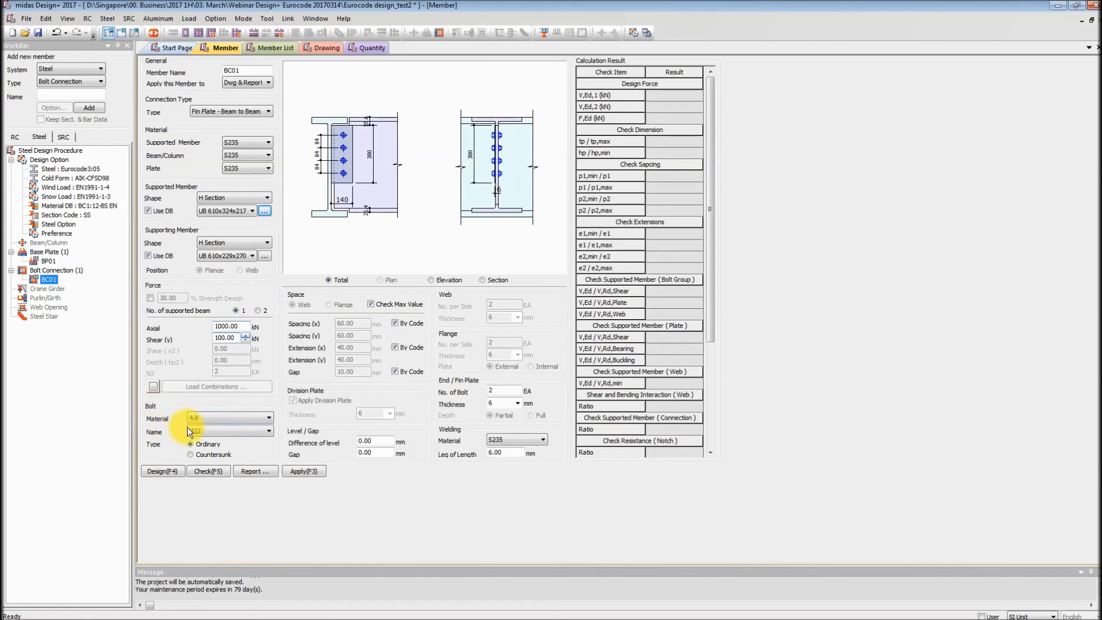
{"action": "left_click", "coordinate": [214, 415]}
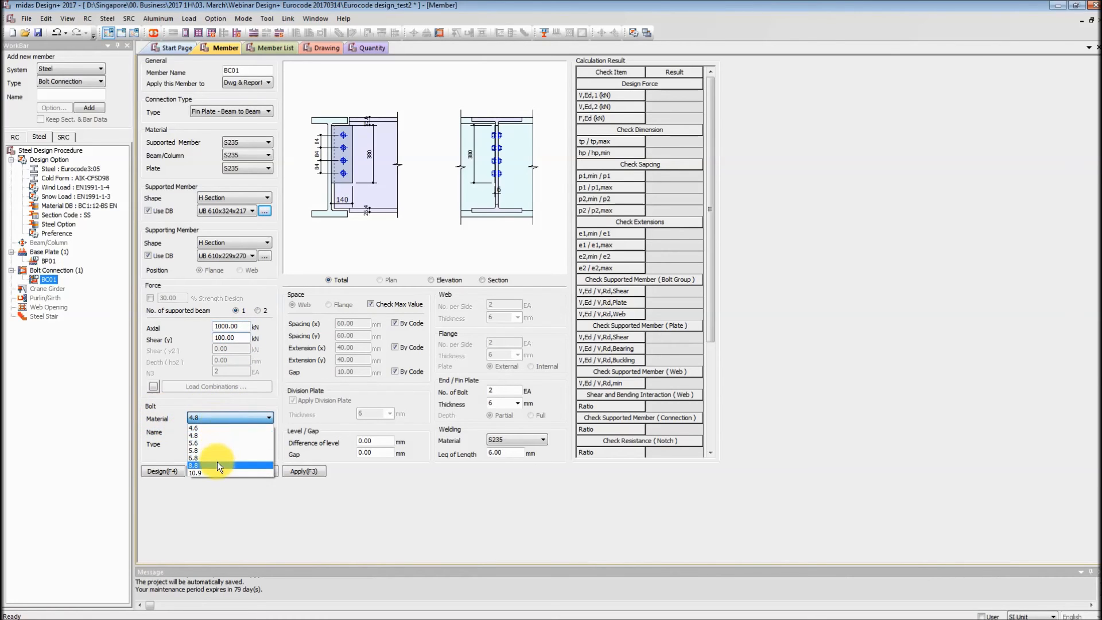
{"action": "left_click", "coordinate": [217, 463]}
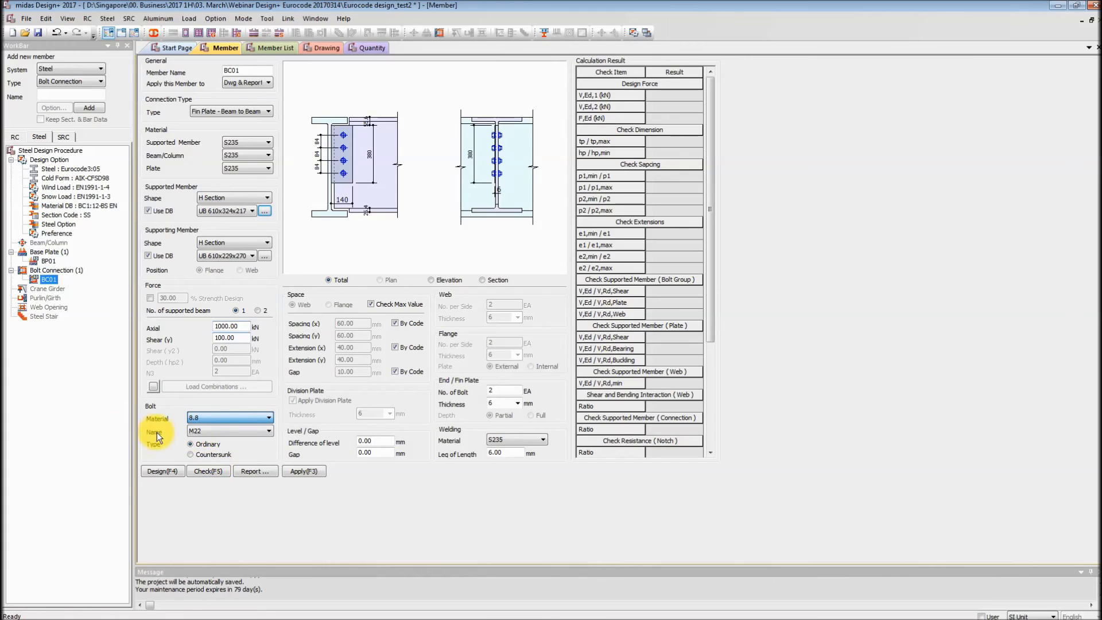
{"action": "left_click", "coordinate": [209, 435]}
{"action": "left_click", "coordinate": [212, 452]}
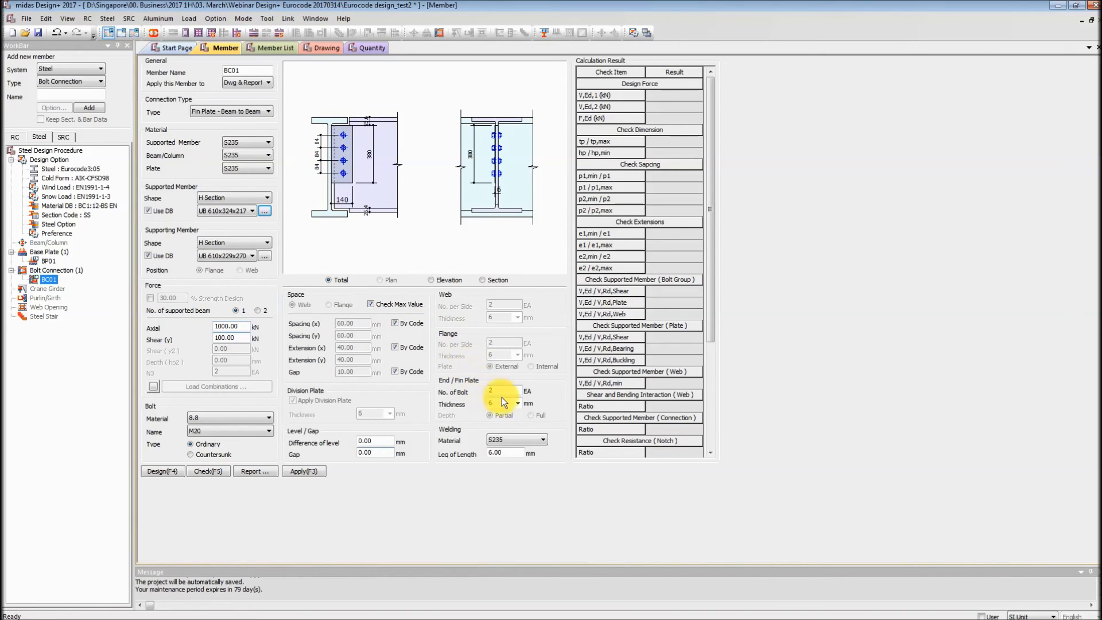
Step: Set the fin plate thickness to 12 mm and the number of bolts to 3
{"action": "left_click", "coordinate": [518, 403]}
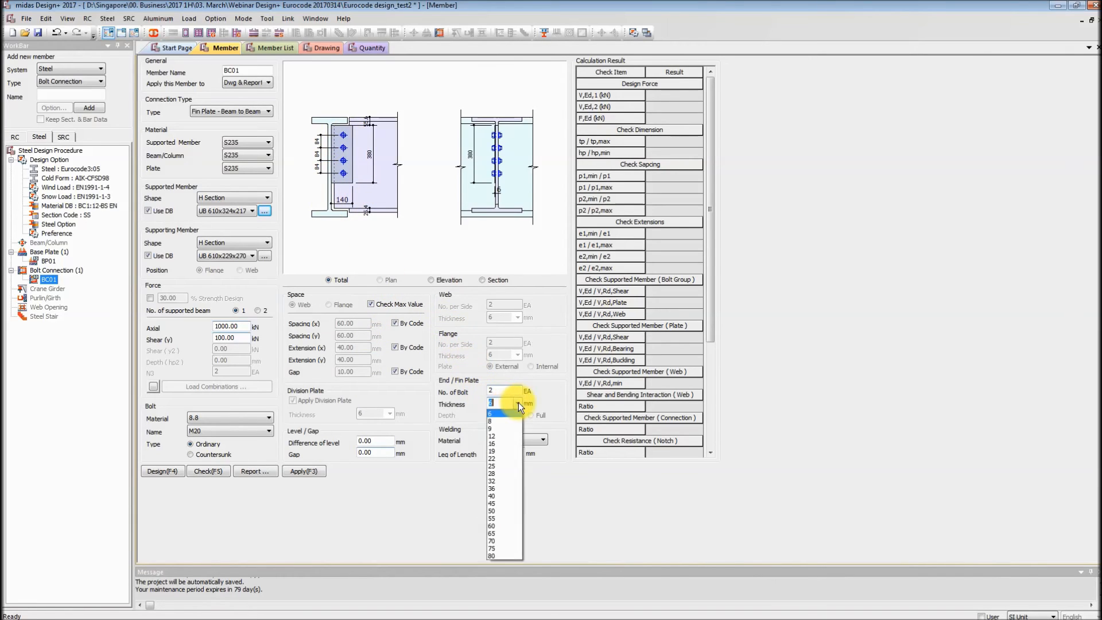
{"action": "left_click", "coordinate": [513, 436]}
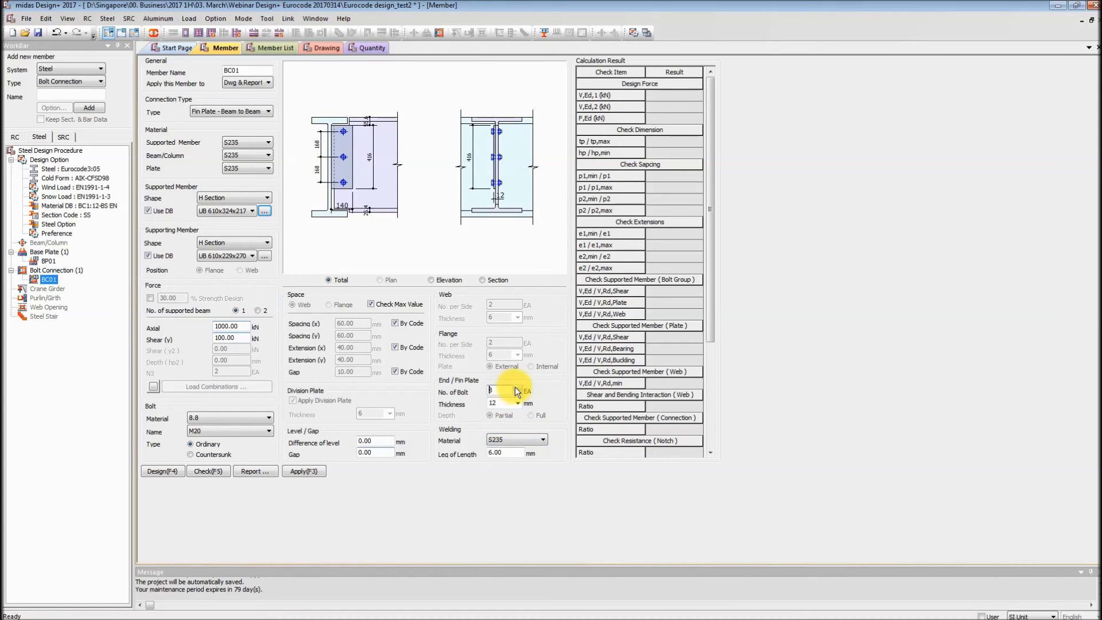
{"action": "left_click", "coordinate": [518, 388]}
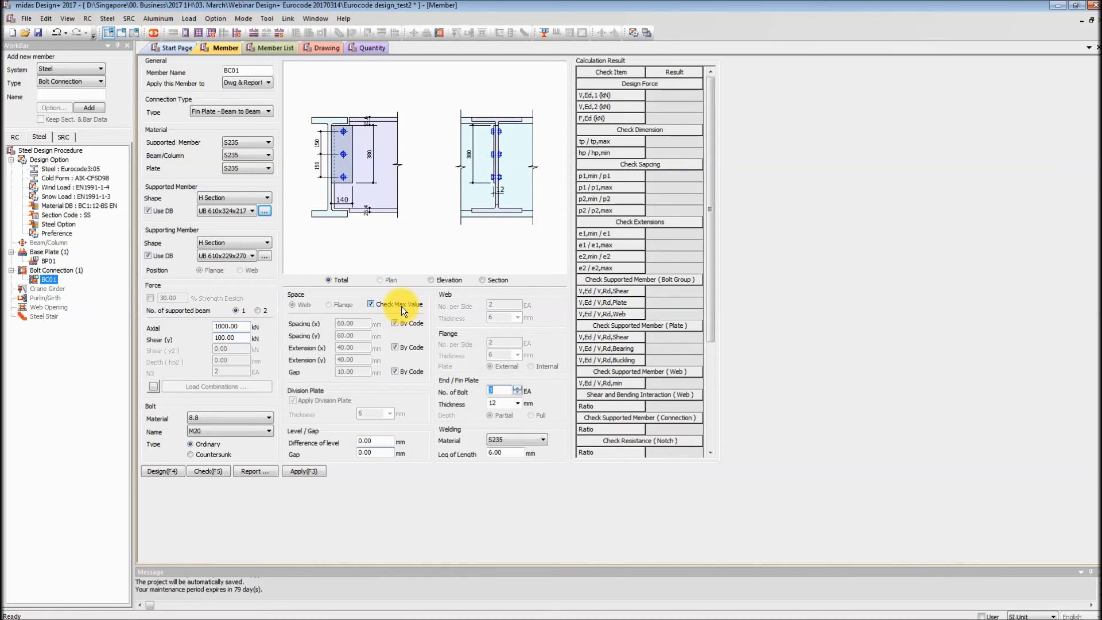
Step: Turn off the by-code values for bolt spacing and extension, and set spacing (x) to 70 mm
{"action": "left_click", "coordinate": [403, 323]}
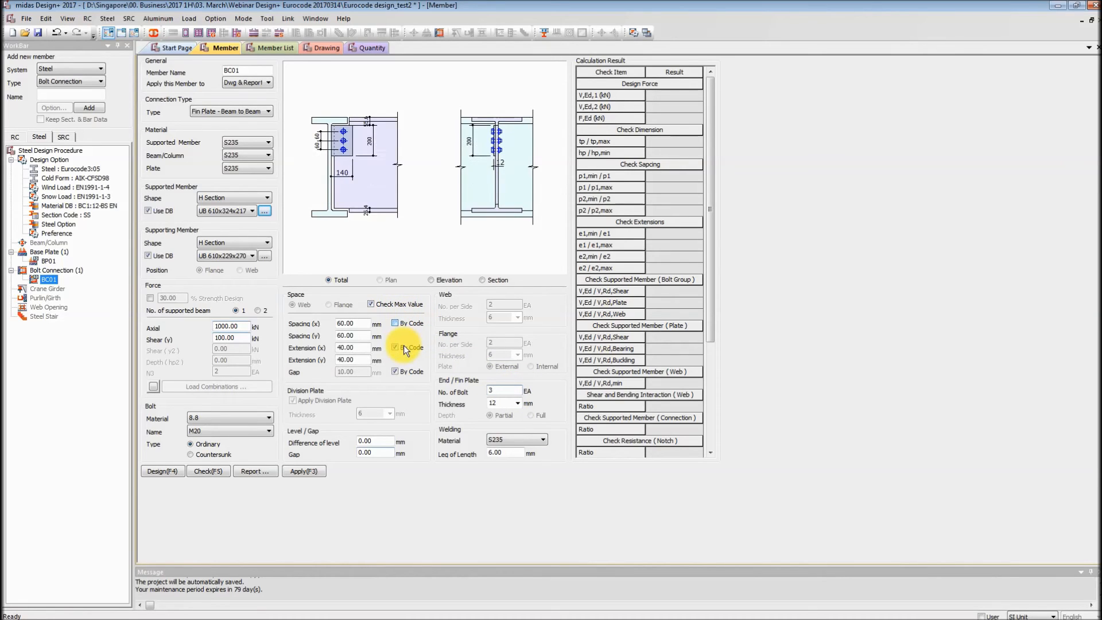
{"action": "left_click", "coordinate": [405, 349]}
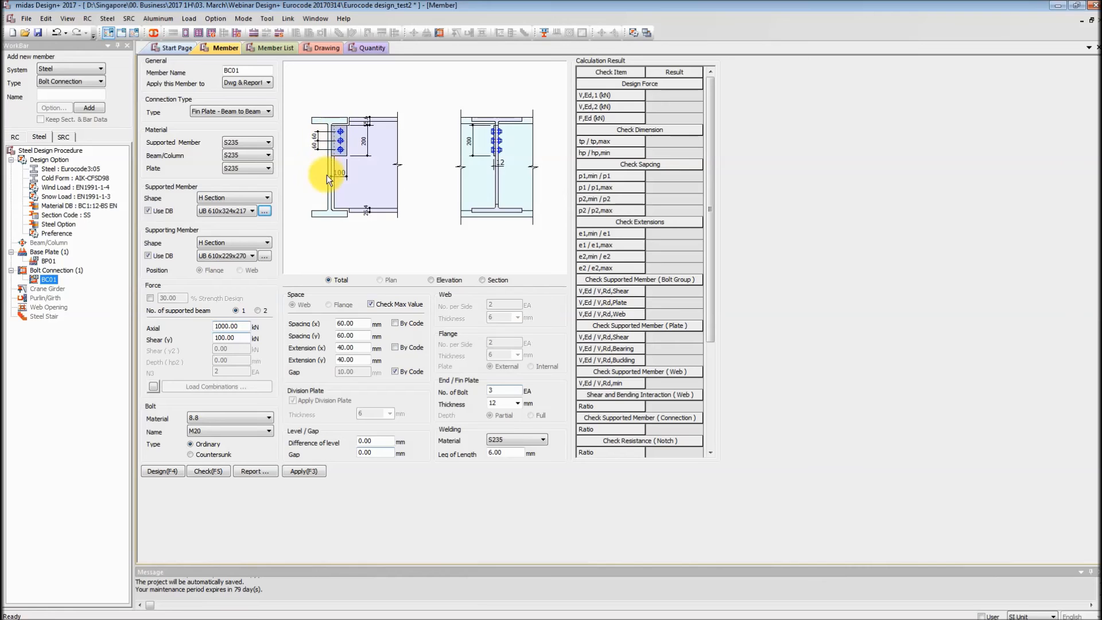
{"action": "left_click", "coordinate": [365, 323]}
Step: Increase the number of fin plate bolts to 6 and set bolt spacing (y) to 85 mm
{"action": "left_click", "coordinate": [510, 389]}
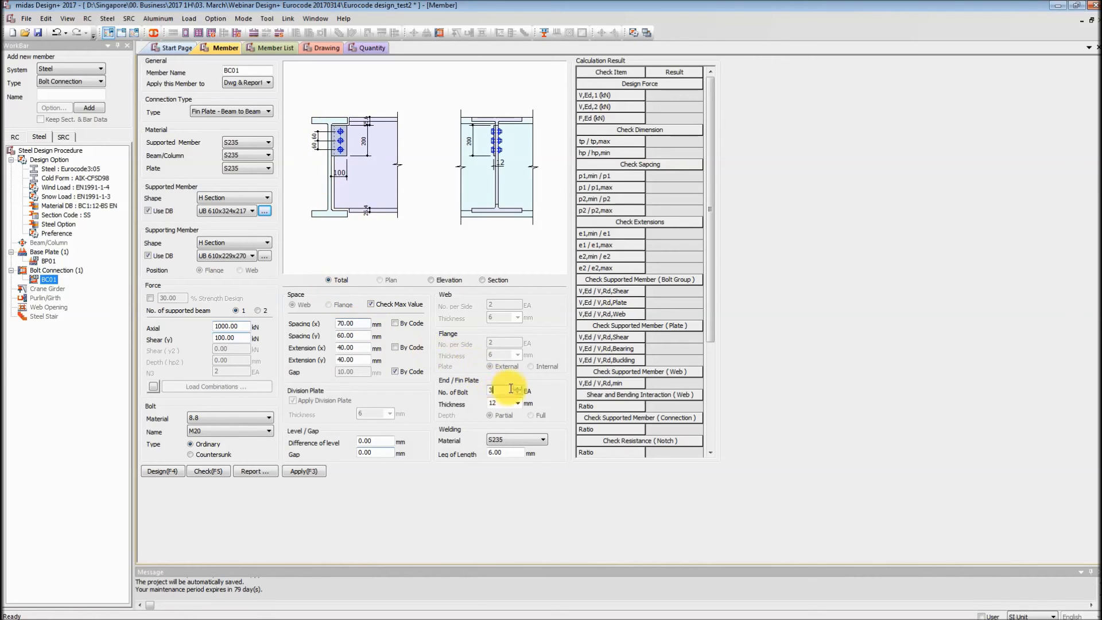
{"action": "left_click", "coordinate": [518, 387]}
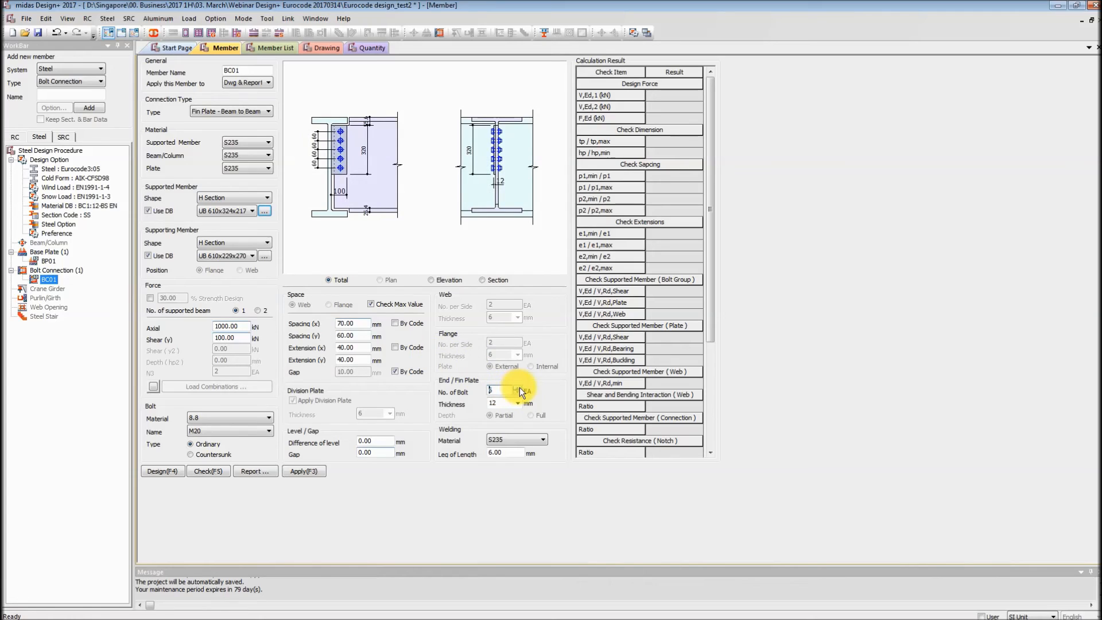
{"action": "left_click", "coordinate": [518, 387]}
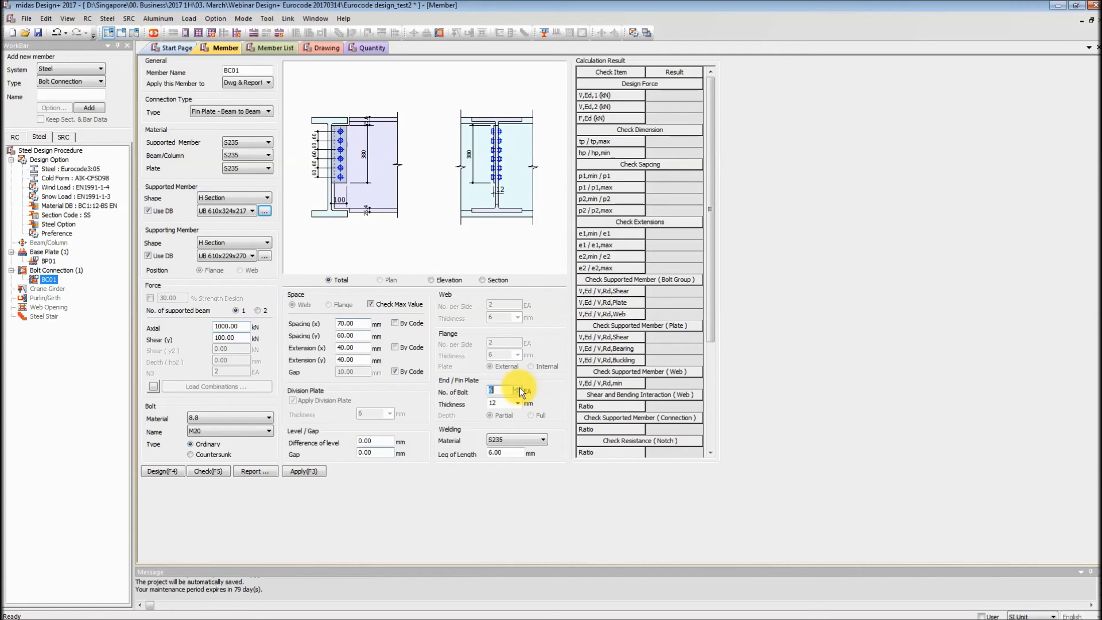
{"action": "left_click", "coordinate": [360, 323]}
{"action": "left_click", "coordinate": [367, 333]}
{"action": "left_click", "coordinate": [367, 333]}
{"action": "left_click", "coordinate": [368, 332]}
{"action": "left_click", "coordinate": [367, 332]}
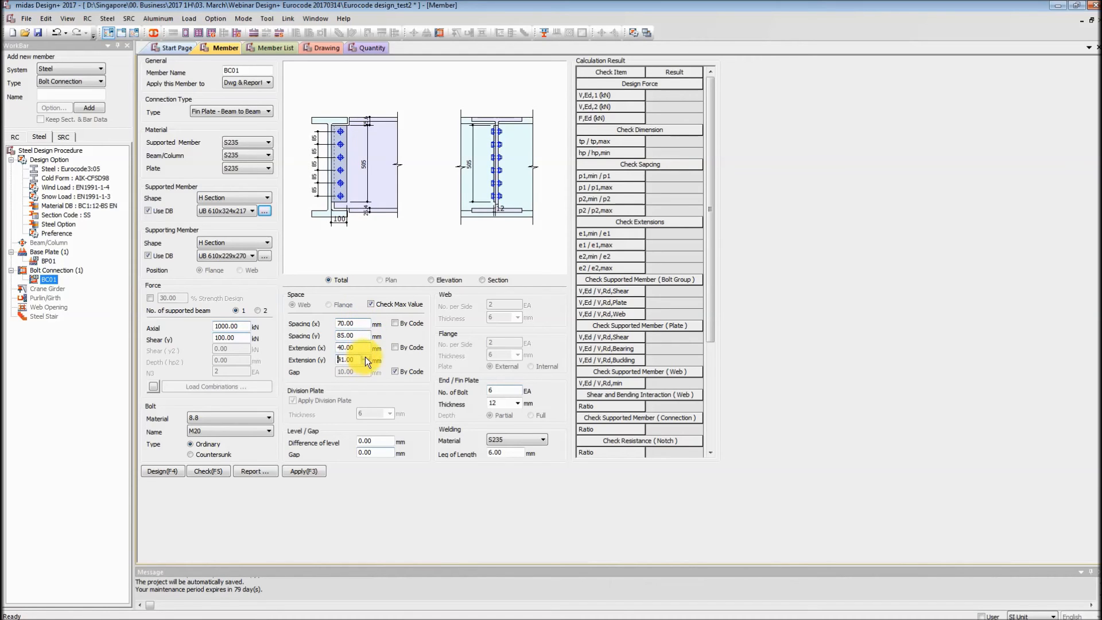
Step: Set the fin plate bolt extension (y) to 50 mm and look at the available welding materials, keeping S235
{"action": "left_click", "coordinate": [365, 357]}
{"action": "left_click", "coordinate": [361, 357]}
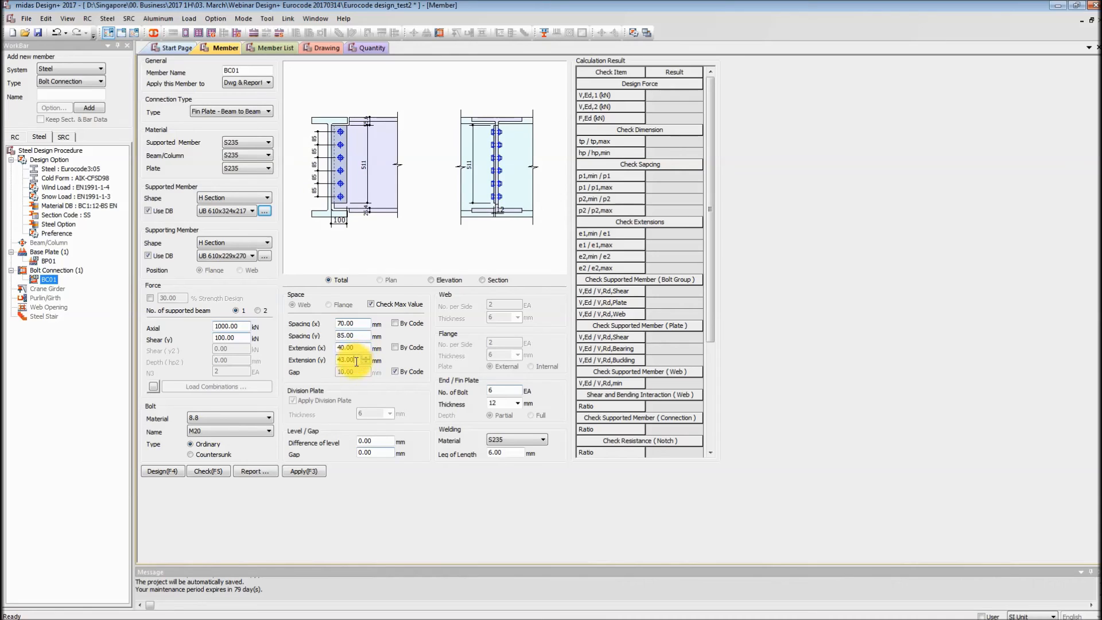
{"action": "type", "text": "50"}
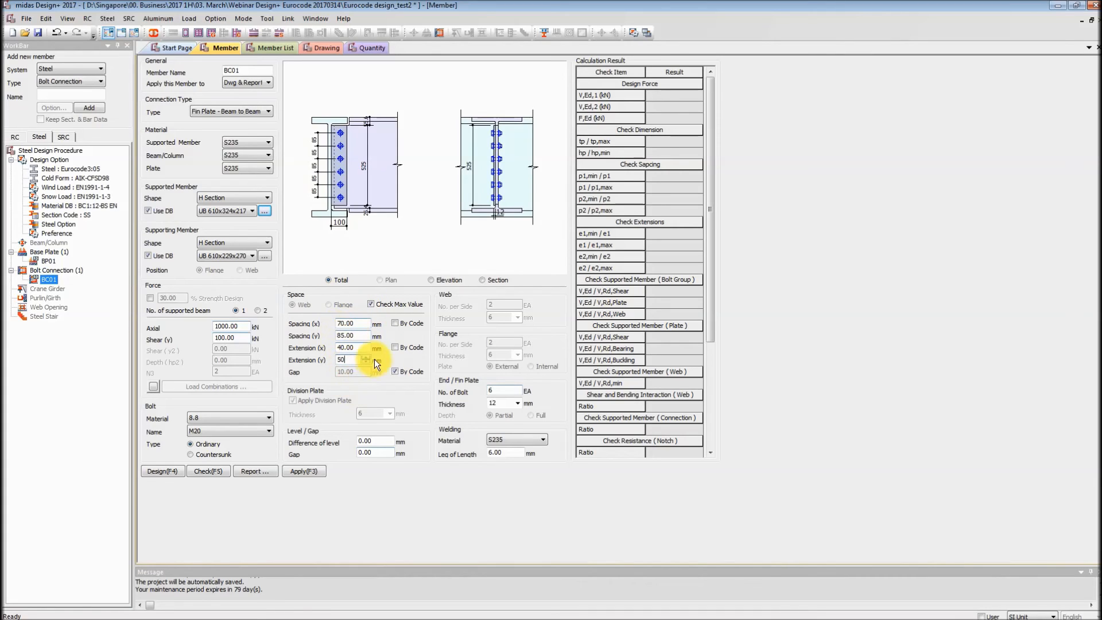
{"action": "left_click", "coordinate": [360, 345]}
{"action": "left_click", "coordinate": [512, 439]}
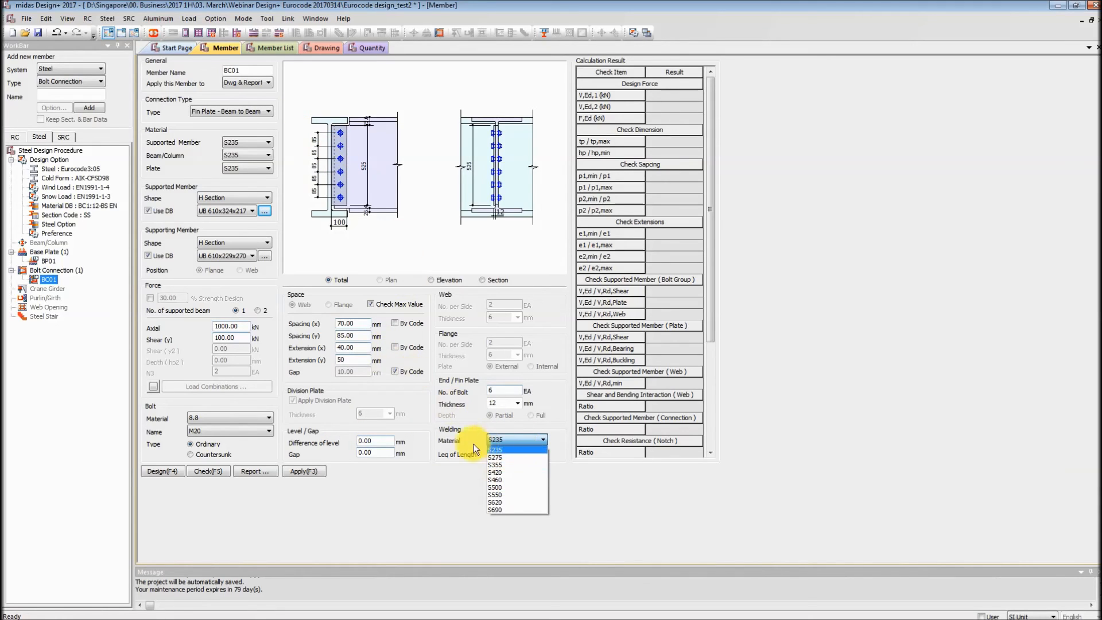
{"action": "left_click", "coordinate": [403, 478]}
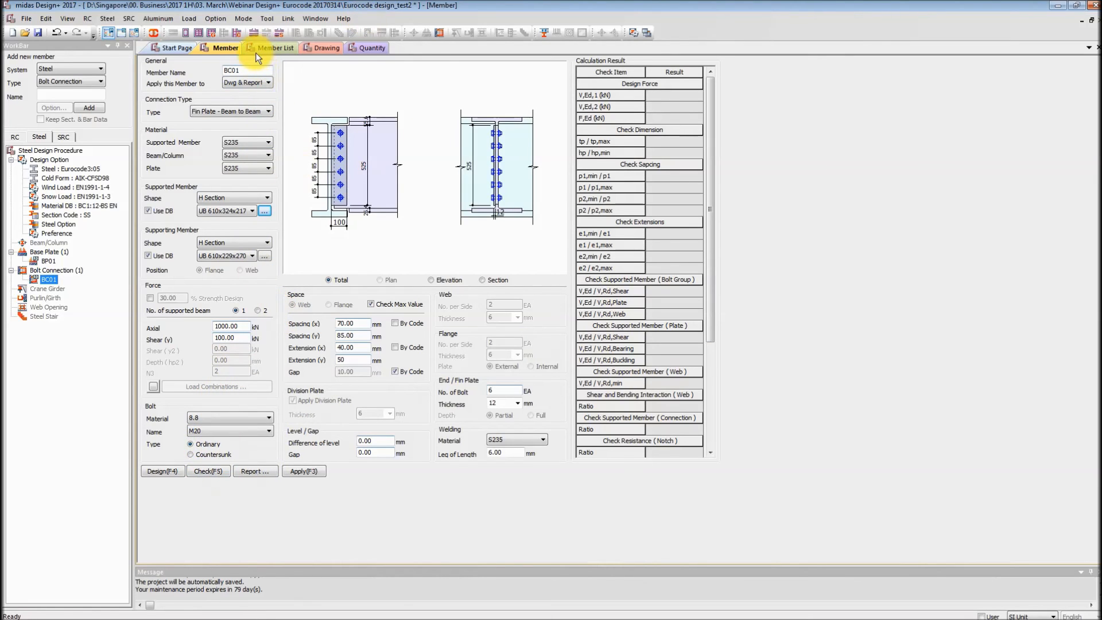
Step: Change the connection type to Column Splice - Bearing, with UC 305x305x117.9 as supported member and UC 305x305x178.6 as supporting member
{"action": "left_click", "coordinate": [251, 110]}
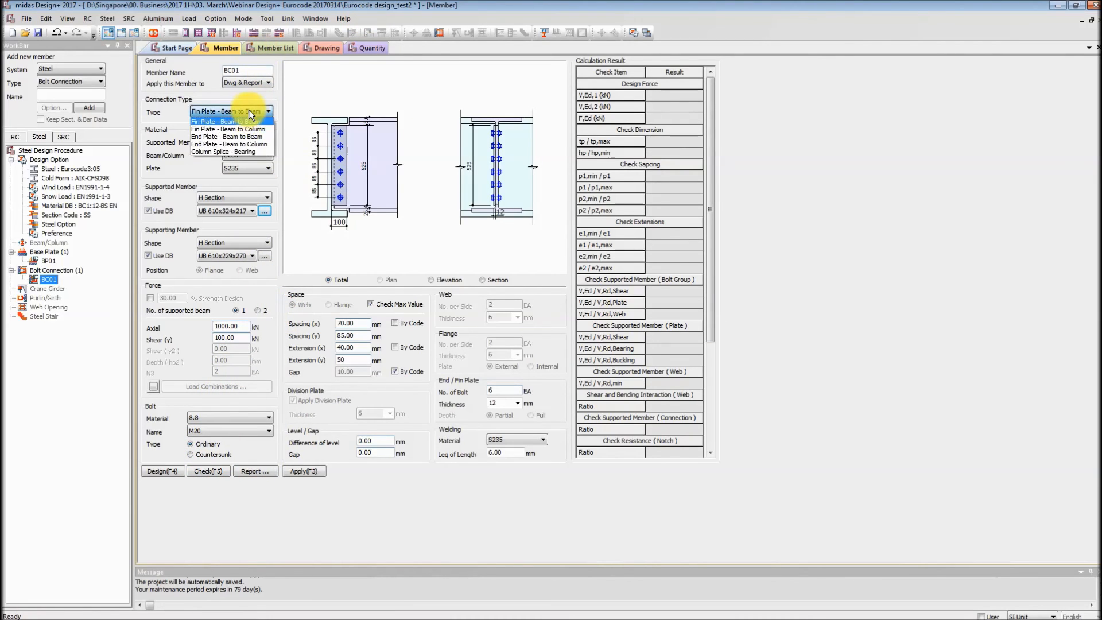
{"action": "left_click", "coordinate": [224, 153]}
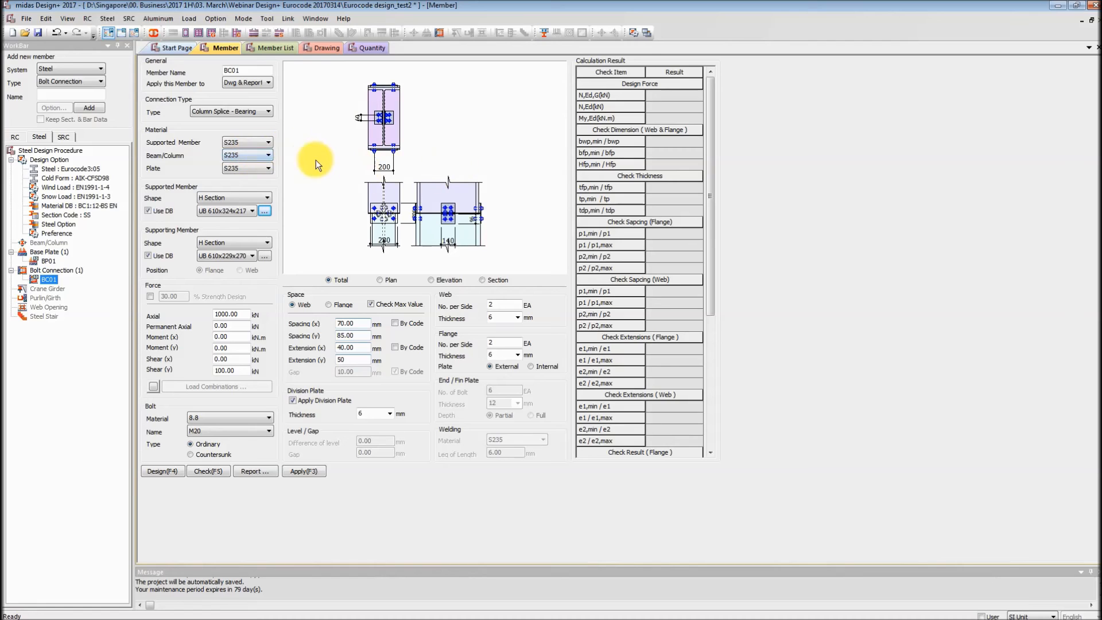
{"action": "left_click", "coordinate": [232, 211]}
{"action": "left_click_drag", "start_coordinate": [264, 383], "coordinate": [265, 434]}
{"action": "left_click", "coordinate": [227, 326]}
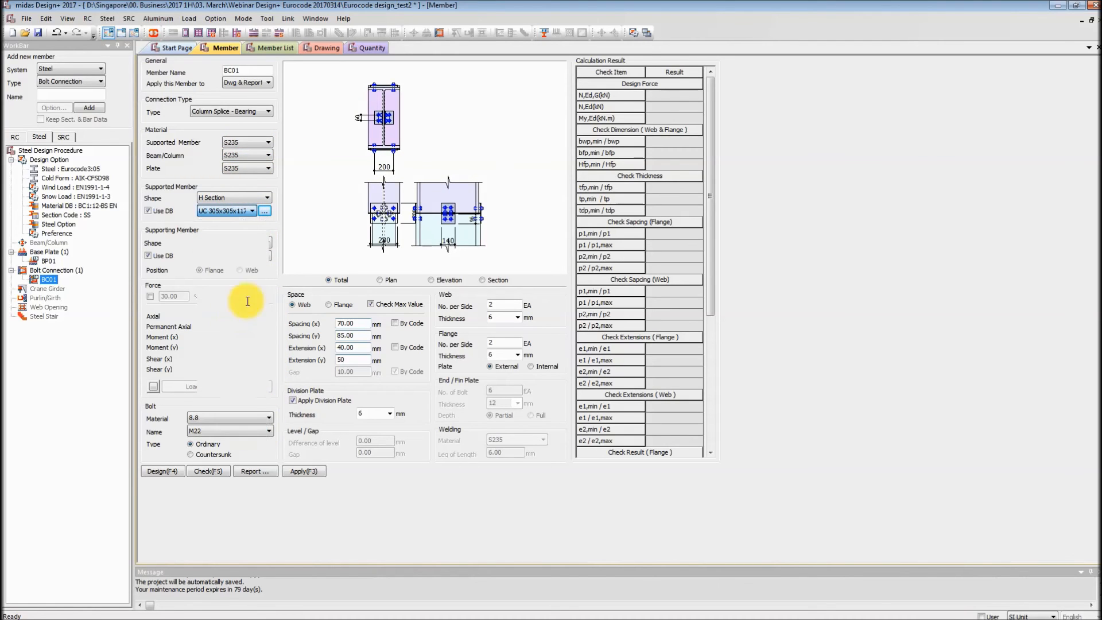
{"action": "left_click", "coordinate": [236, 257]}
{"action": "left_click_drag", "start_coordinate": [264, 425], "coordinate": [264, 470]}
{"action": "left_click", "coordinate": [237, 430]}
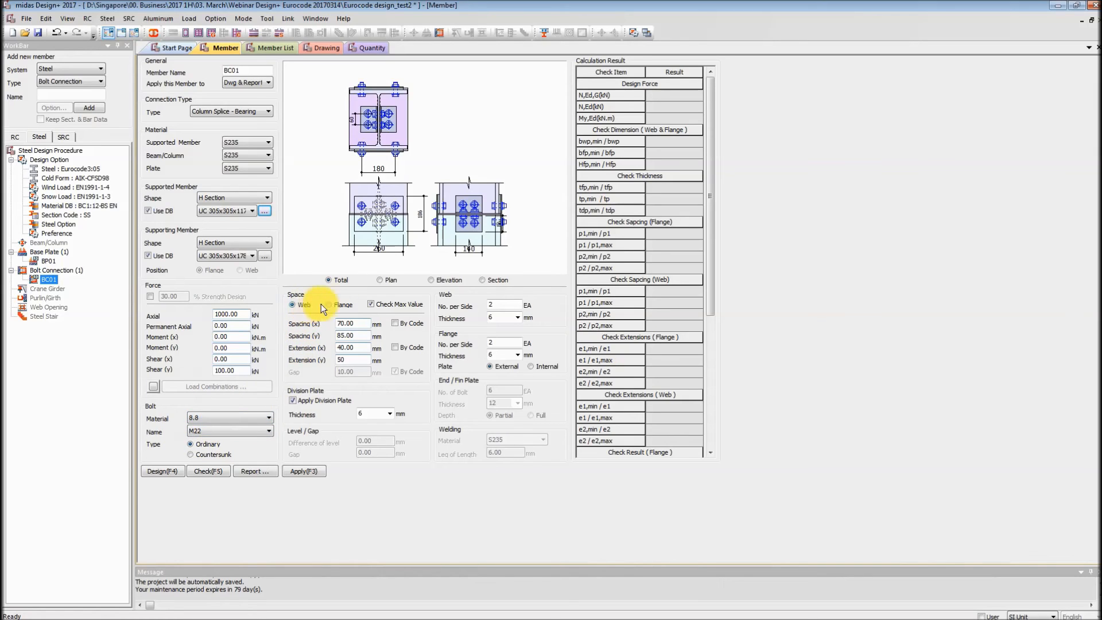
Step: Set the number of splice bolts per side to 4 for the web and 6 for the flange
{"action": "left_click", "coordinate": [512, 304]}
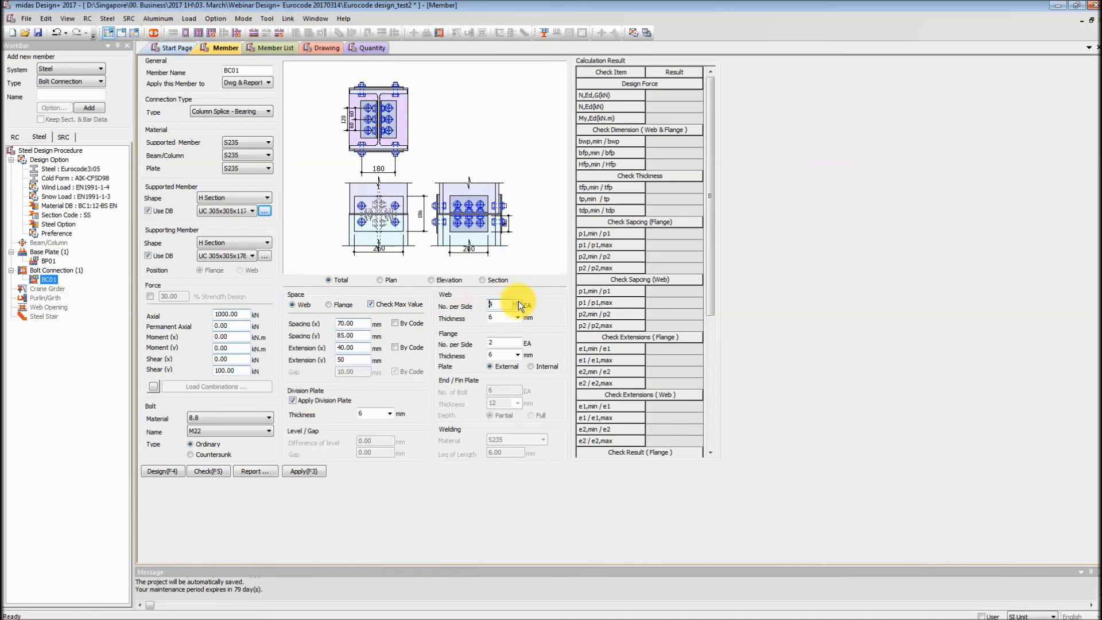
{"action": "left_click", "coordinate": [505, 342]}
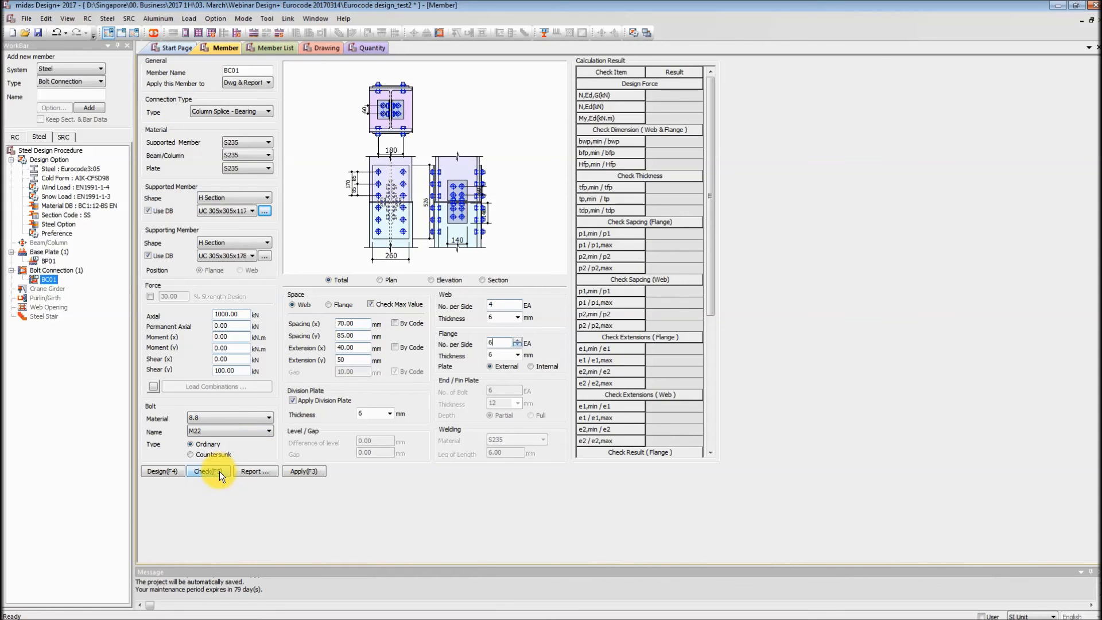
Step: Switch to the layout with the report pane and assign UC 305x305x107.1 to the supported member and UC 305x305x129.5 to the supporting member
{"action": "left_click", "coordinate": [123, 32]}
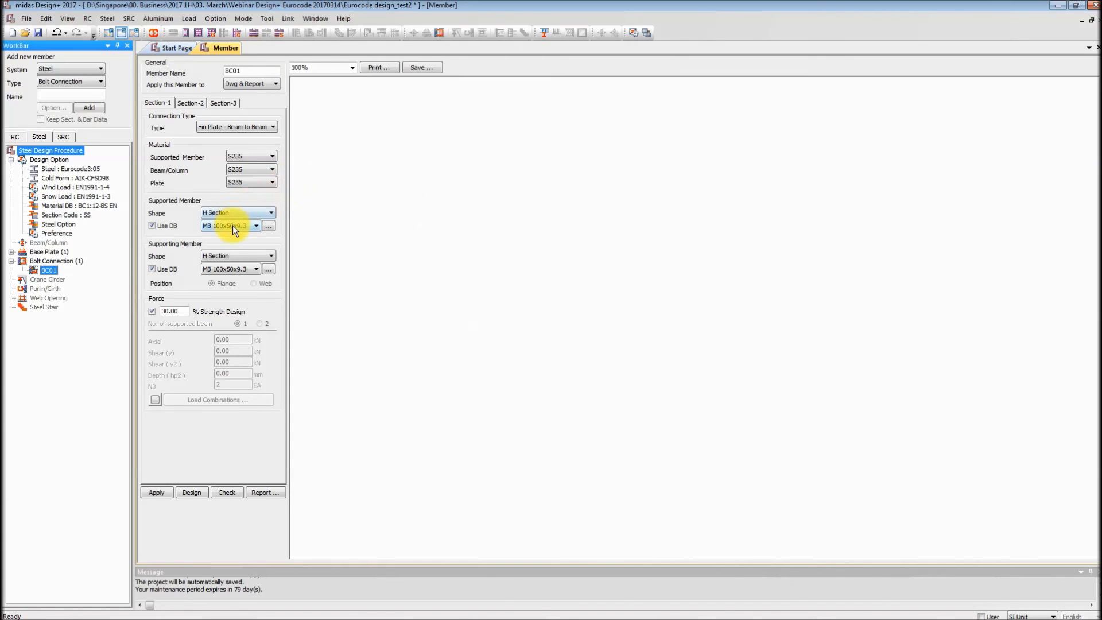
{"action": "left_click", "coordinate": [256, 225]}
{"action": "left_click_drag", "start_coordinate": [268, 241], "coordinate": [268, 450]}
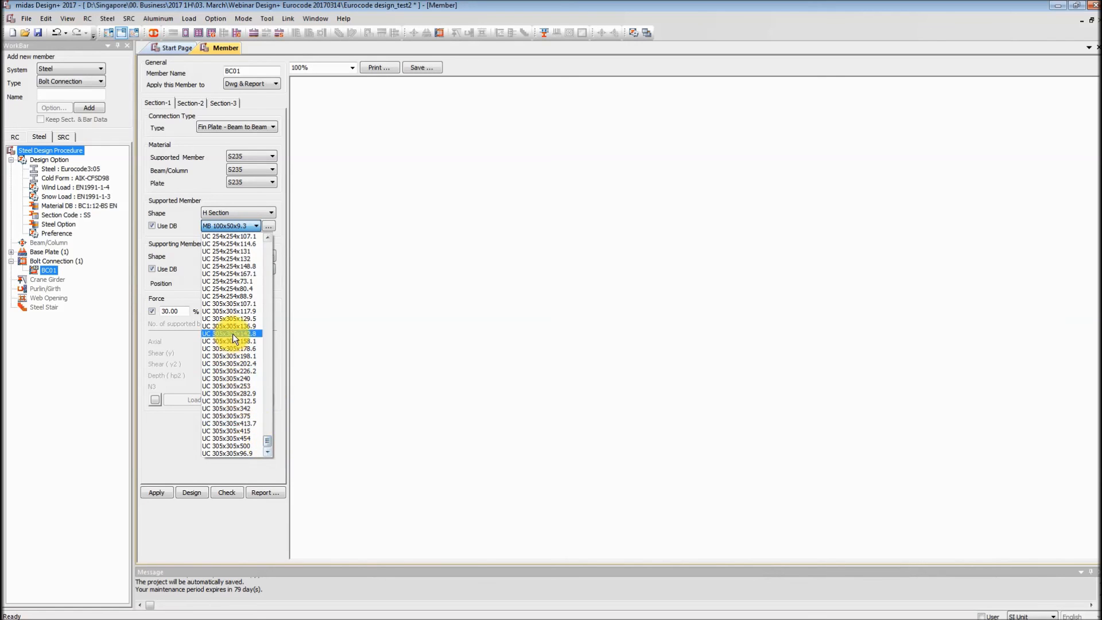
{"action": "left_click", "coordinate": [242, 304]}
{"action": "left_click", "coordinate": [242, 270]}
{"action": "left_click_drag", "start_coordinate": [267, 293], "coordinate": [266, 496]}
{"action": "left_click", "coordinate": [233, 361]}
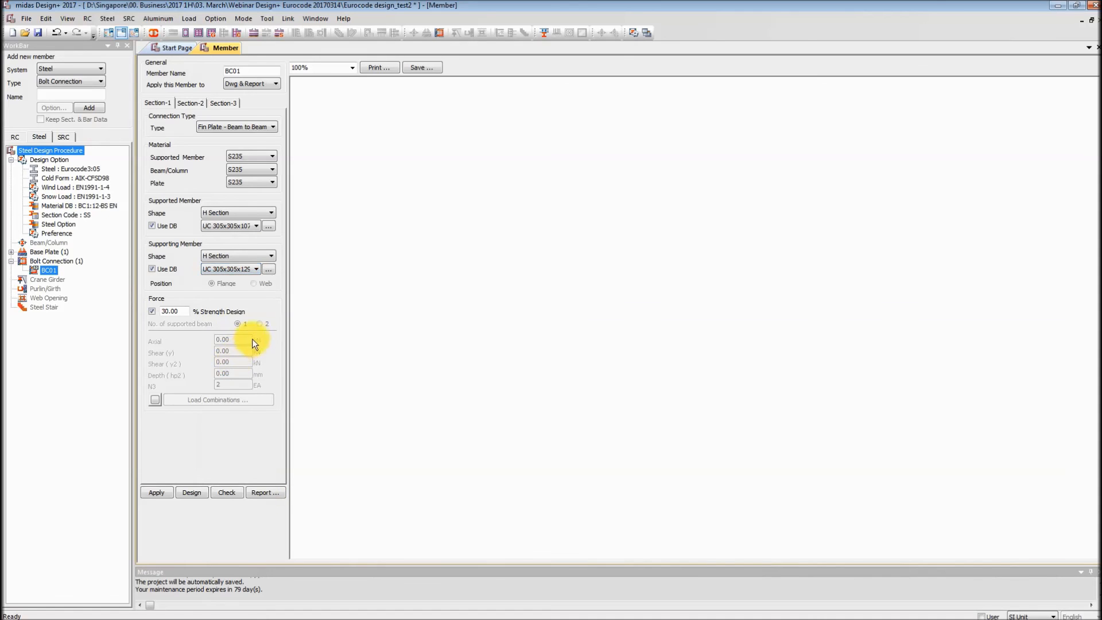
Step: Check the fin plate connection BC01 and review the summary of dimension and bolt checks
{"action": "left_click", "coordinate": [224, 492]}
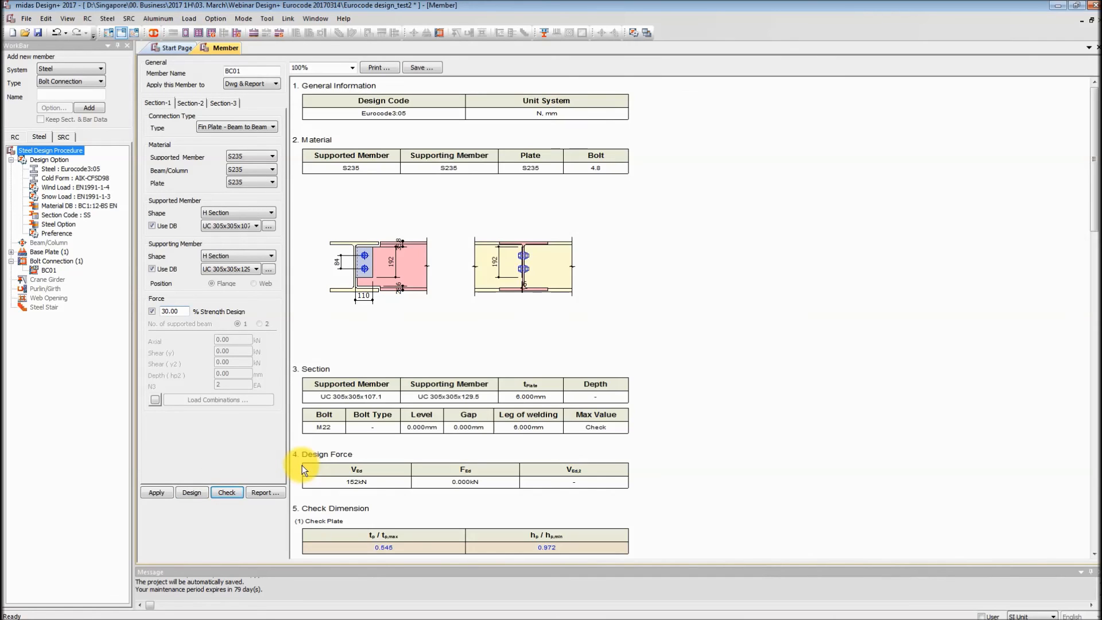
{"action": "scroll", "coordinate": [555, 267], "scroll_direction": "down", "scroll_amount": 6}
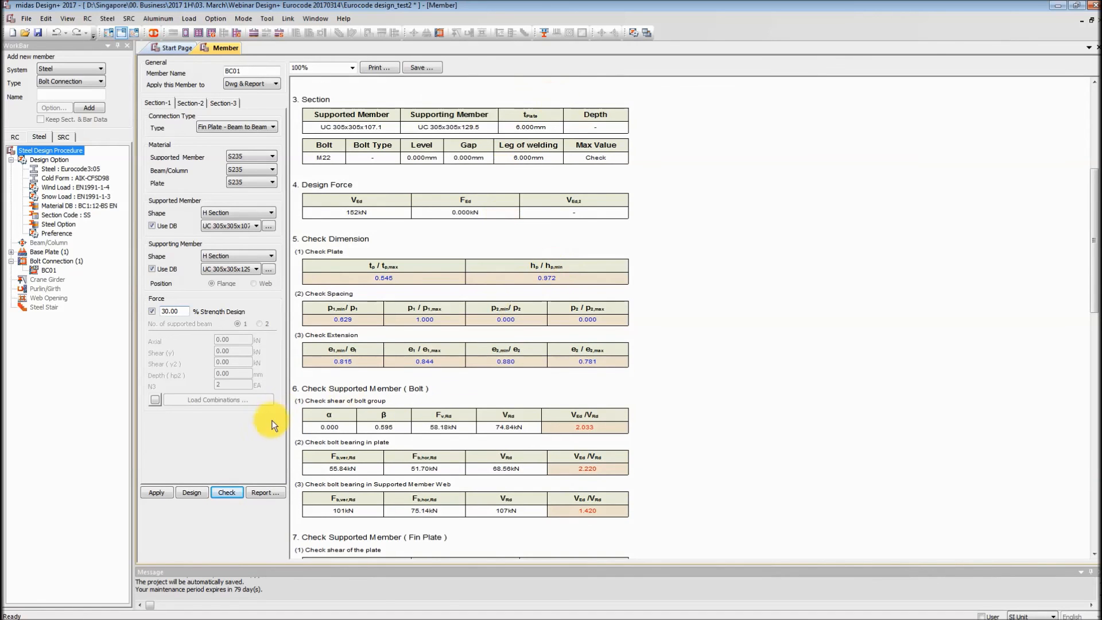
Step: Generate the detailed report for BC01 and examine the bolt, fin plate, web, notch, supporting member and tying resistance checks
{"action": "left_click", "coordinate": [265, 491]}
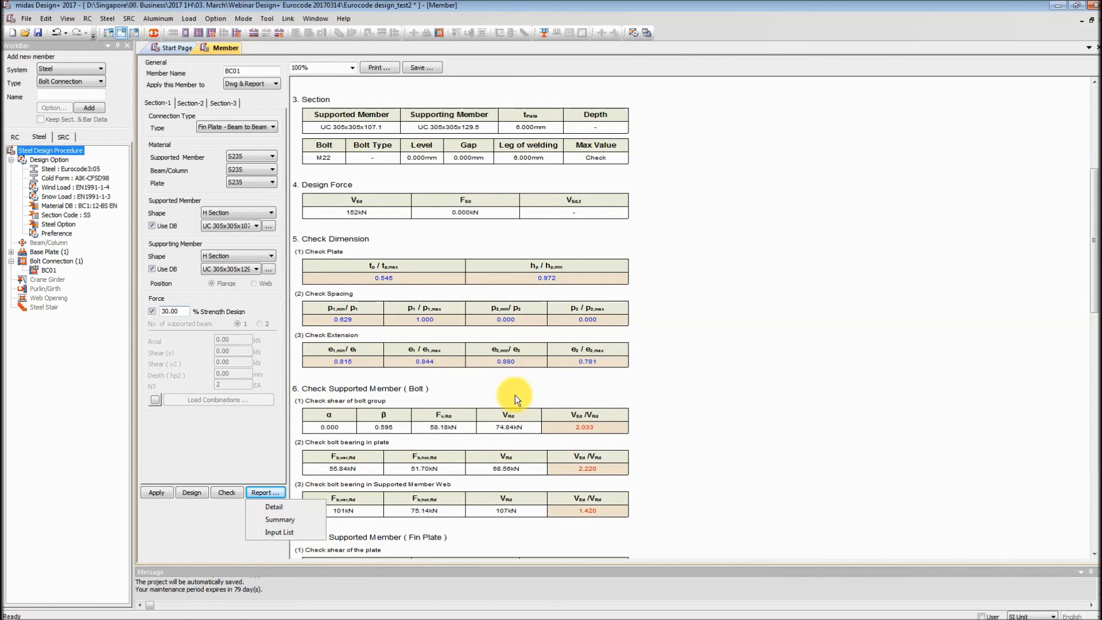
{"action": "scroll", "coordinate": [493, 334], "scroll_direction": "up", "scroll_amount": 5}
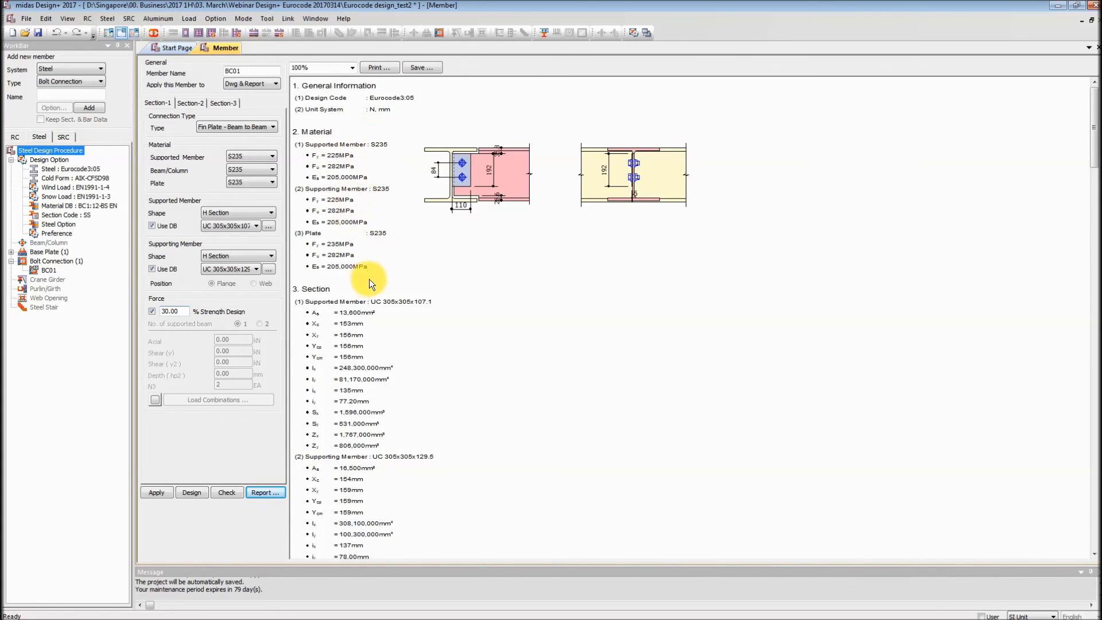
{"action": "scroll", "coordinate": [370, 280], "scroll_direction": "down", "scroll_amount": 10}
{"action": "scroll", "coordinate": [373, 281], "scroll_direction": "down", "scroll_amount": 8}
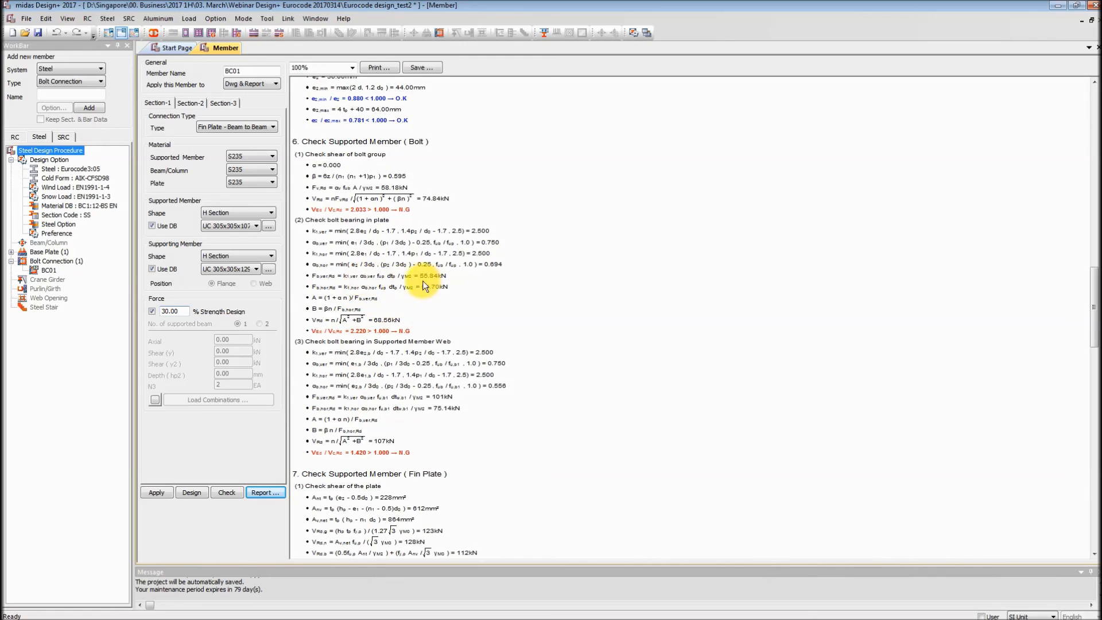
{"action": "scroll", "coordinate": [414, 278], "scroll_direction": "down", "scroll_amount": 4}
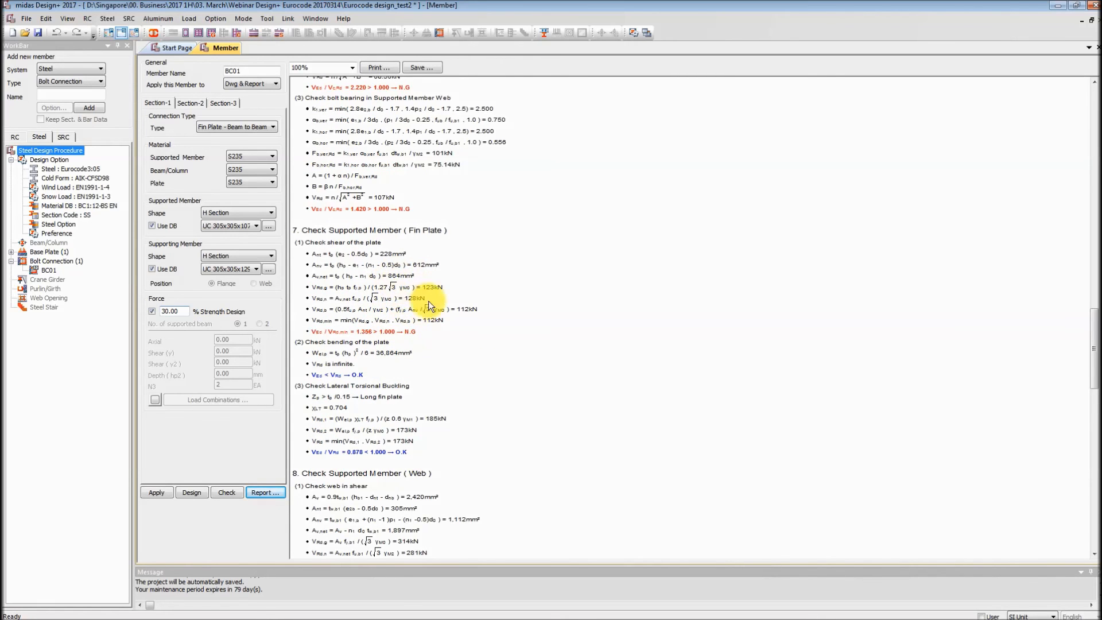
{"action": "scroll", "coordinate": [407, 288], "scroll_direction": "down", "scroll_amount": 6}
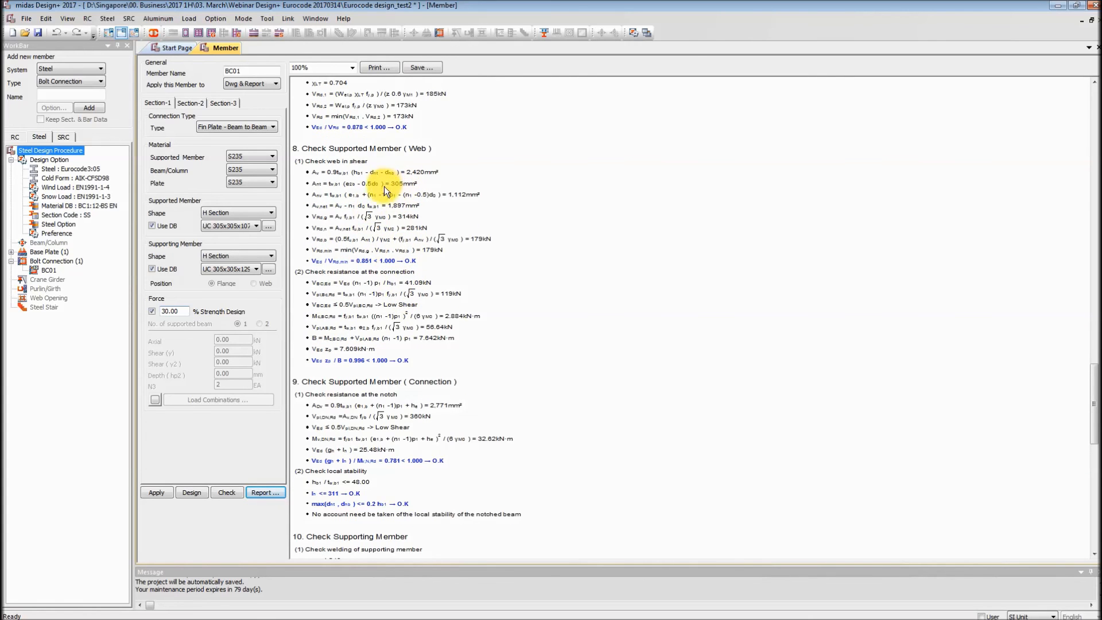
{"action": "scroll", "coordinate": [380, 253], "scroll_direction": "down", "scroll_amount": 1}
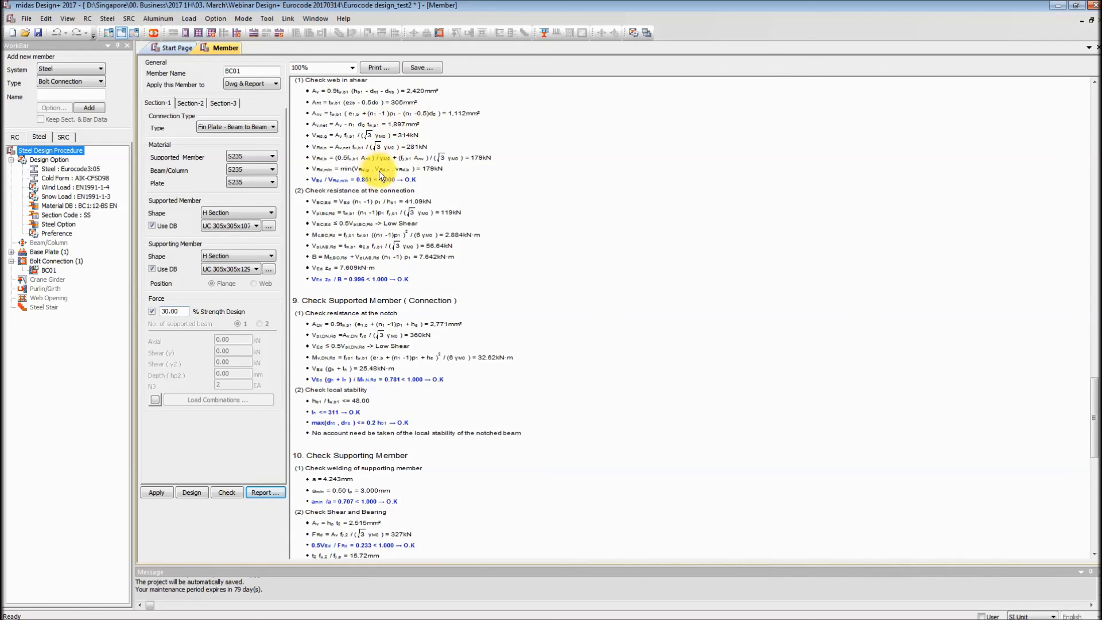
{"action": "scroll", "coordinate": [354, 211], "scroll_direction": "down", "scroll_amount": 1}
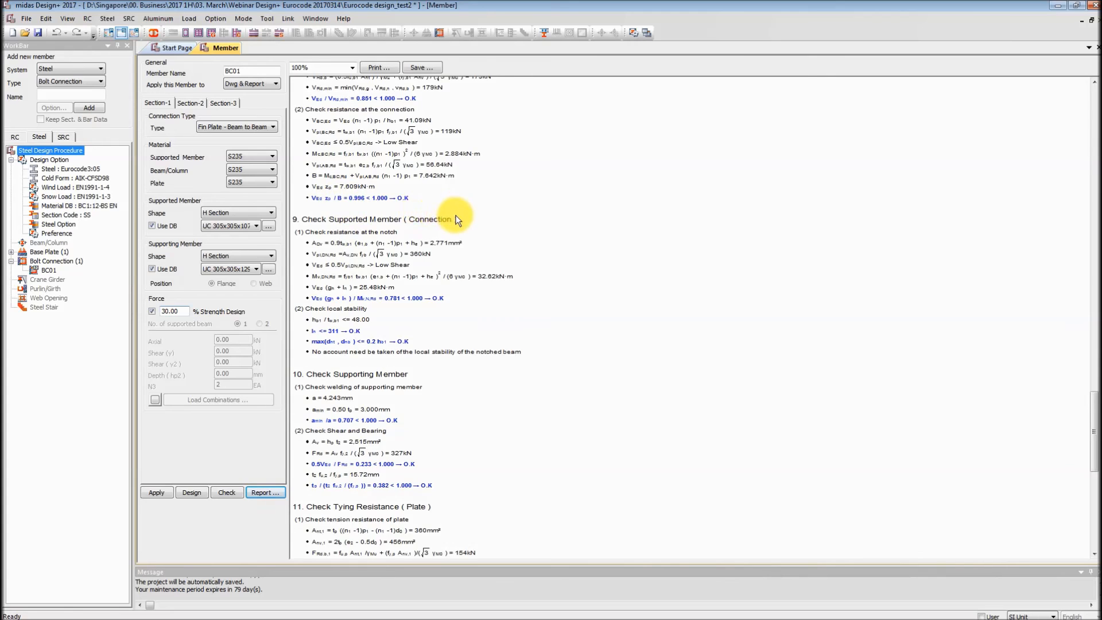
{"action": "scroll", "coordinate": [454, 216], "scroll_direction": "down", "scroll_amount": 3}
{"action": "scroll", "coordinate": [454, 223], "scroll_direction": "down", "scroll_amount": 2}
{"action": "scroll", "coordinate": [425, 228], "scroll_direction": "down", "scroll_amount": 1}
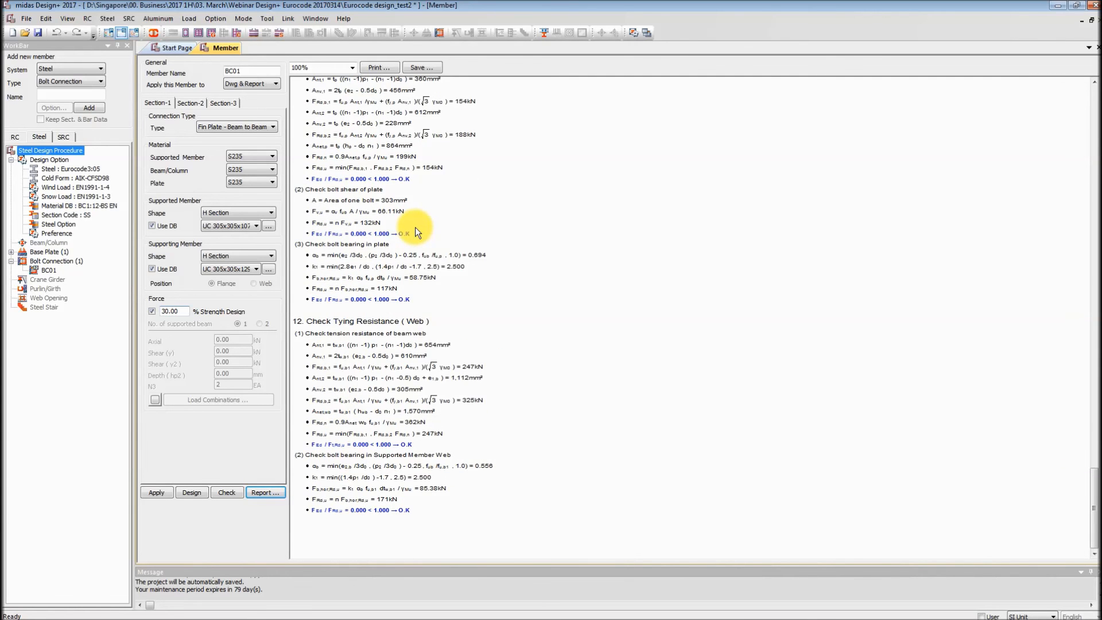
{"action": "scroll", "coordinate": [415, 229], "scroll_direction": "up", "scroll_amount": 4}
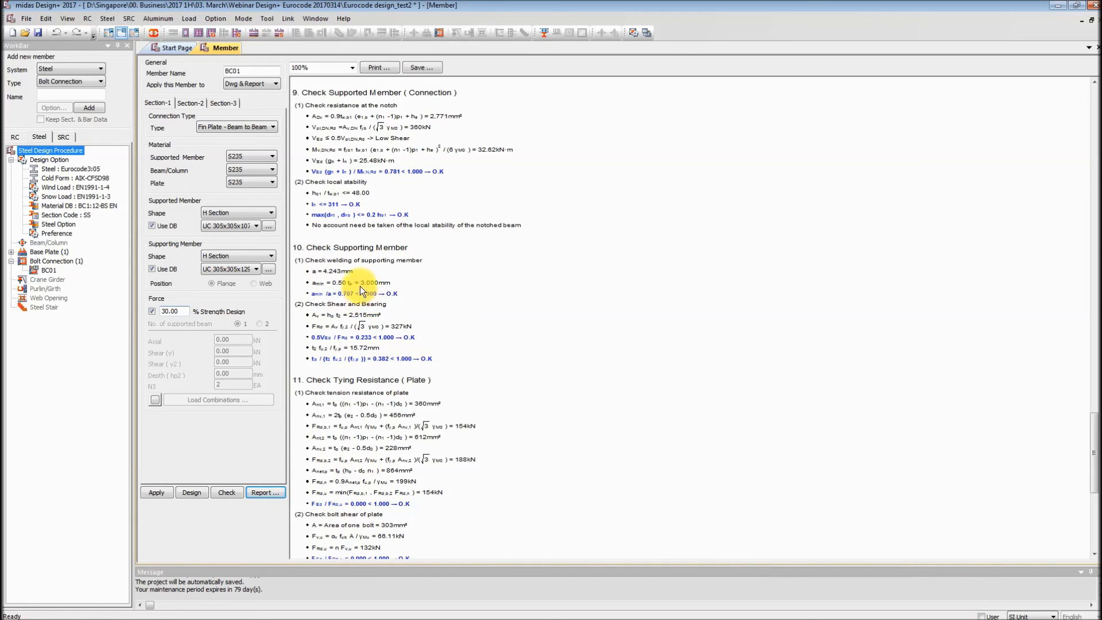
Step: Return to the layout with member list, drawing and quantity pages, and open RC beam B01-01
{"action": "left_click", "coordinate": [105, 32]}
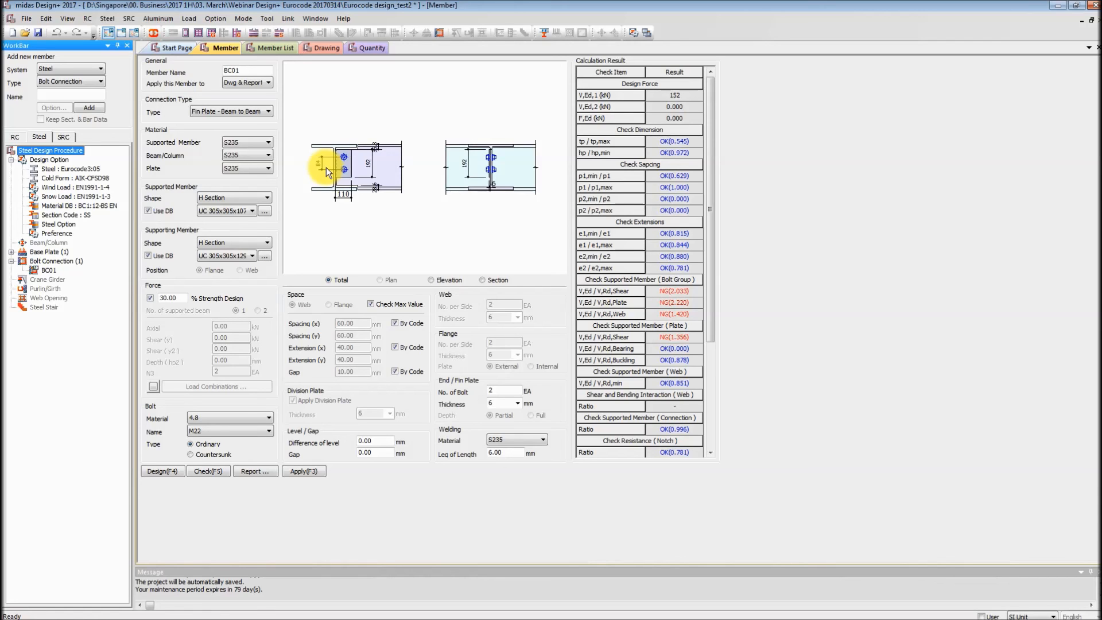
{"action": "left_click", "coordinate": [17, 138]}
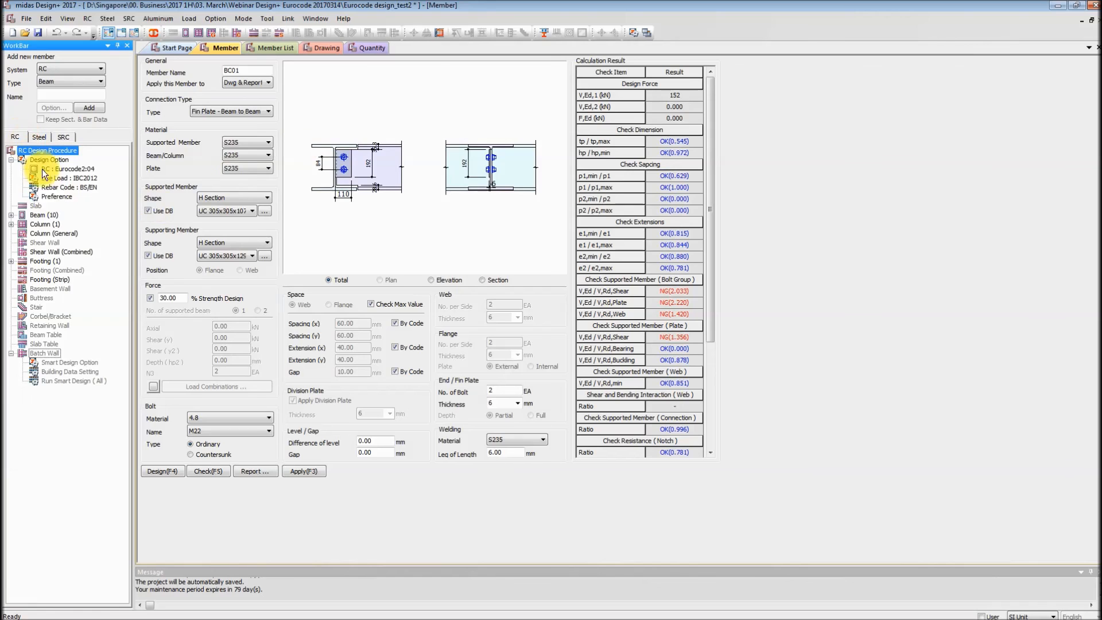
{"action": "left_click", "coordinate": [11, 215]}
{"action": "left_click", "coordinate": [48, 223]}
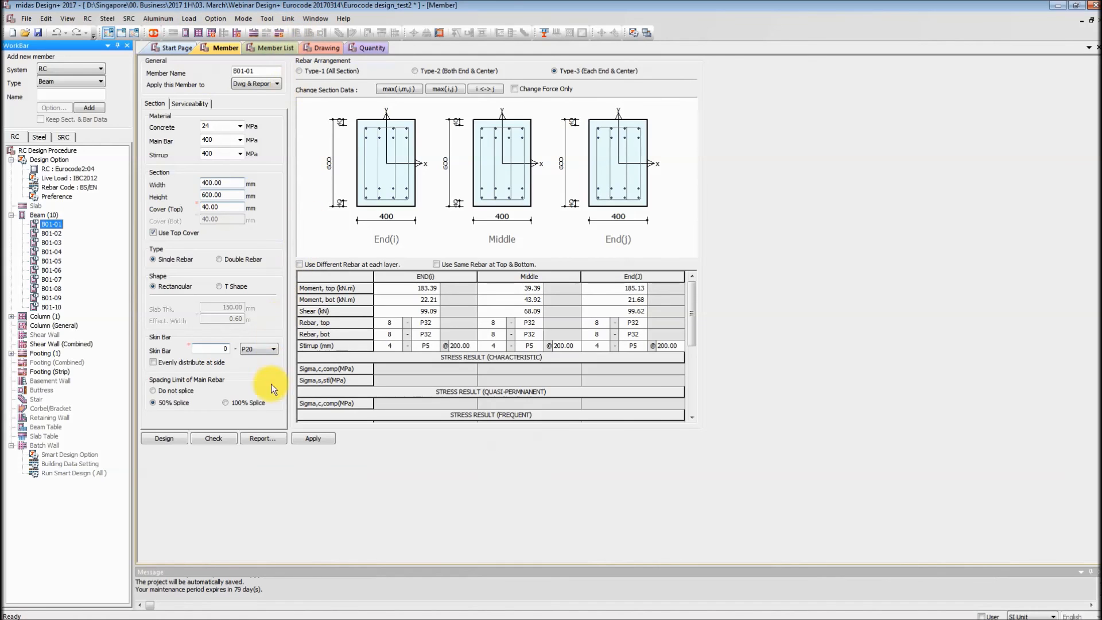
Step: Look at the report types for beam B01-01, view the drawing and quantity pages, and return to the beam data
{"action": "left_click", "coordinate": [272, 438]}
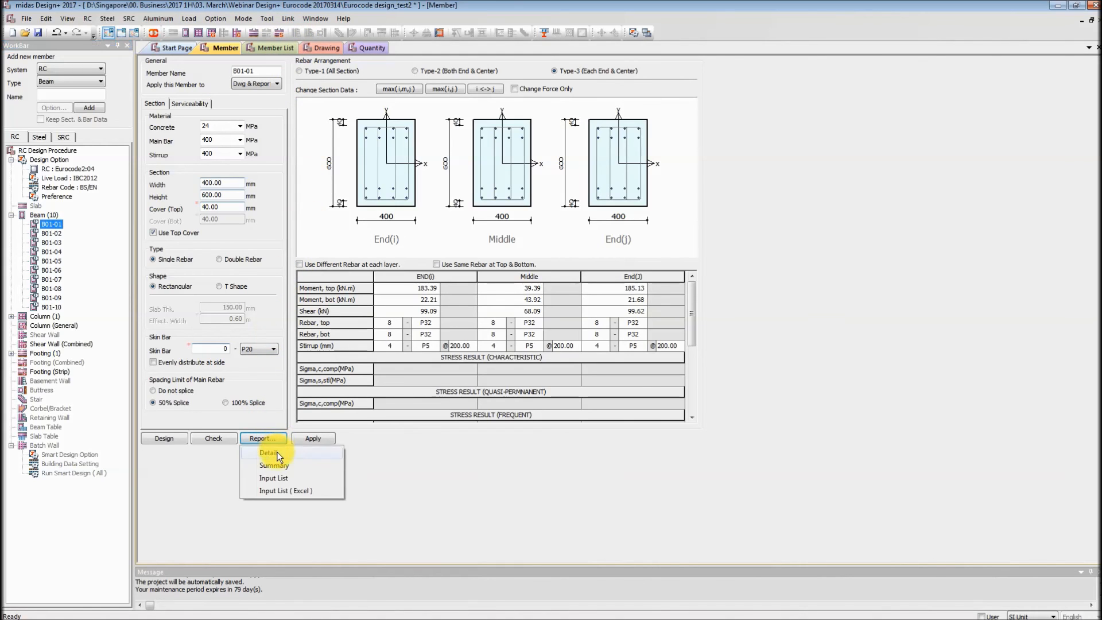
{"action": "left_click", "coordinate": [425, 452]}
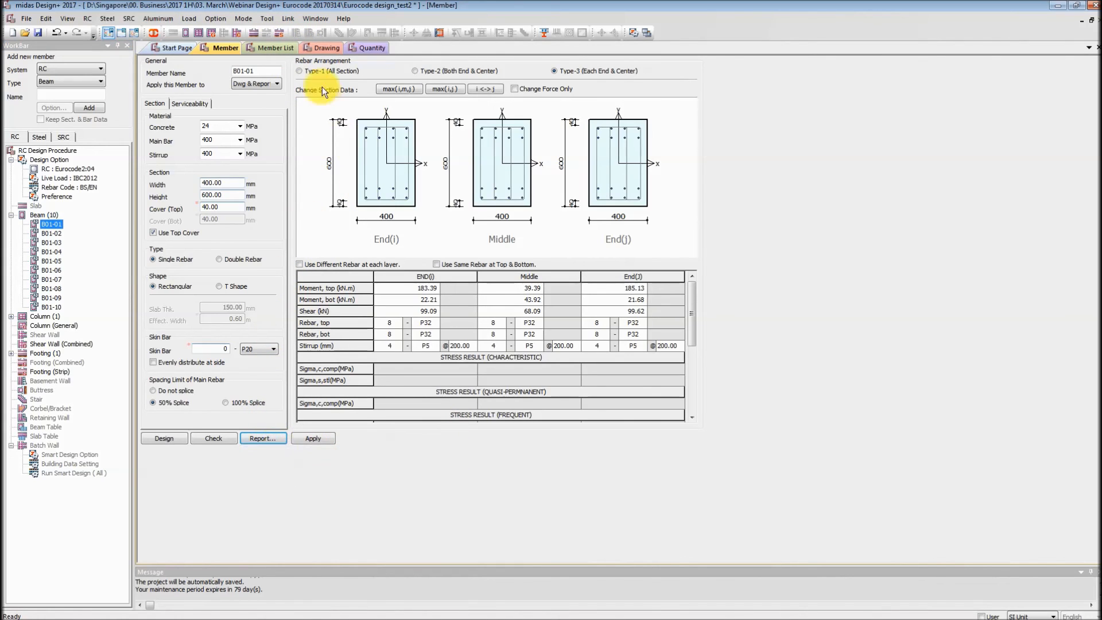
{"action": "left_click", "coordinate": [328, 49]}
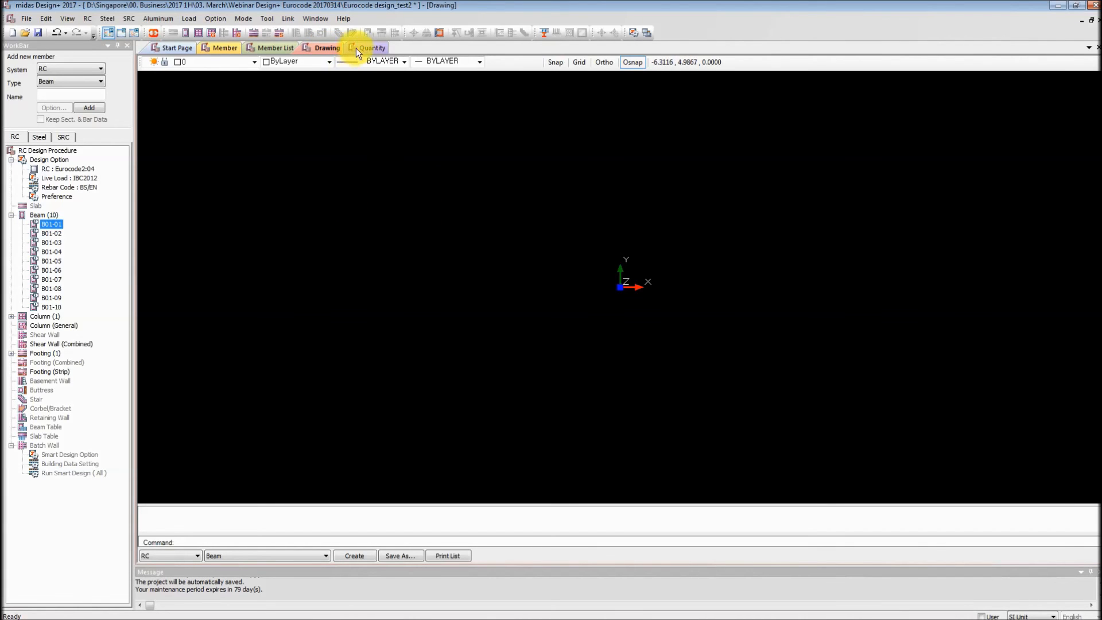
{"action": "left_click", "coordinate": [365, 48]}
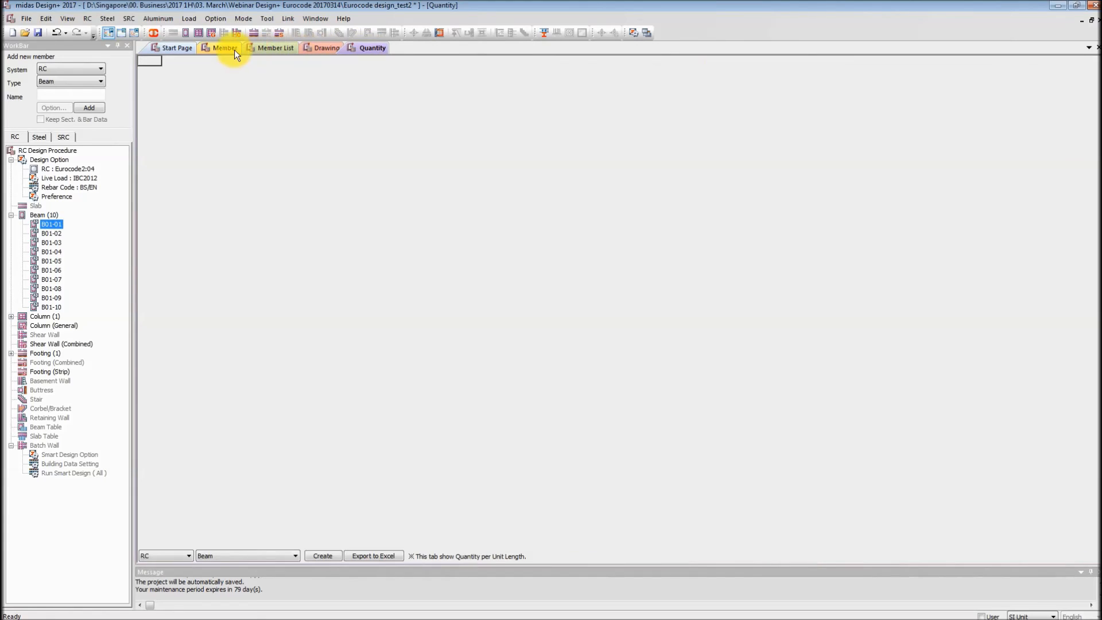
{"action": "left_click", "coordinate": [224, 50]}
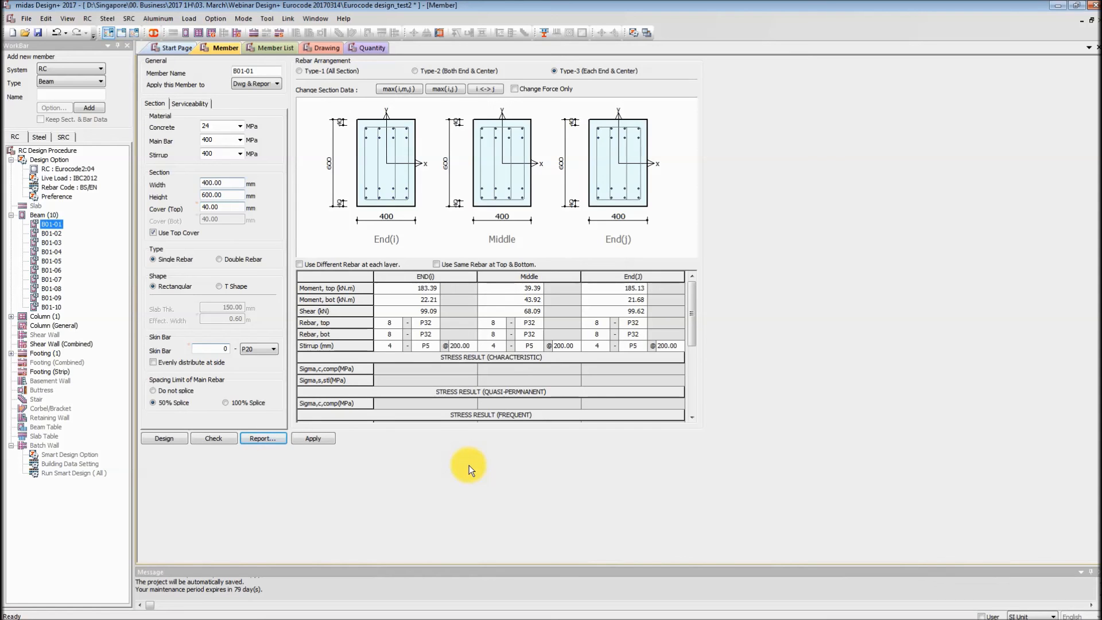
{"action": "key", "text": "alt+Tab"}
{"action": "key", "text": "alt+Tab"}
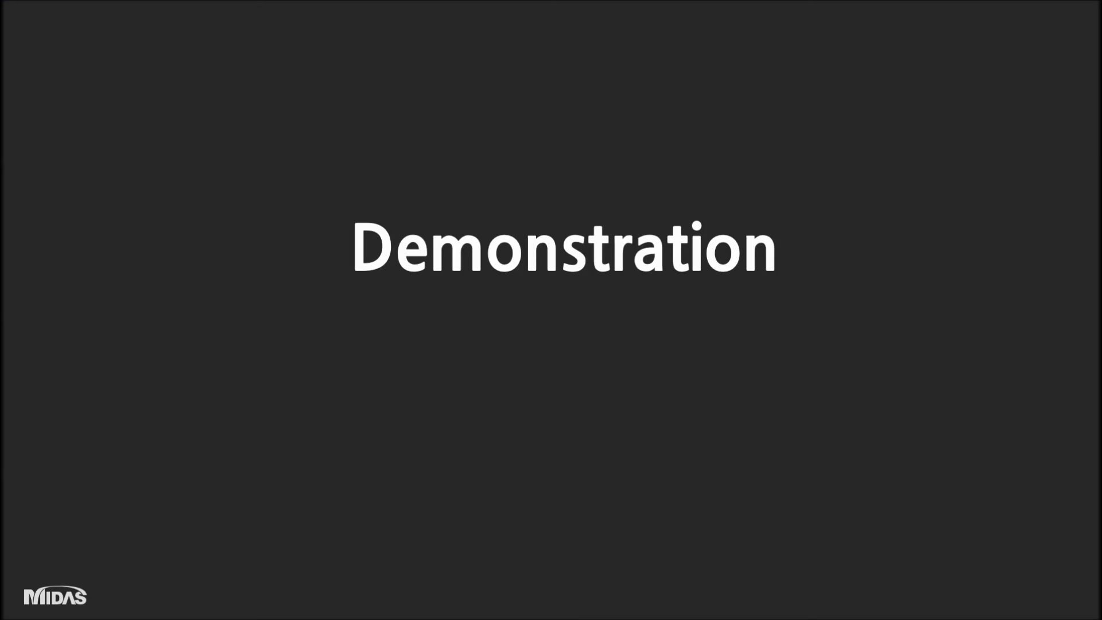
{"action": "key", "text": "Right"}
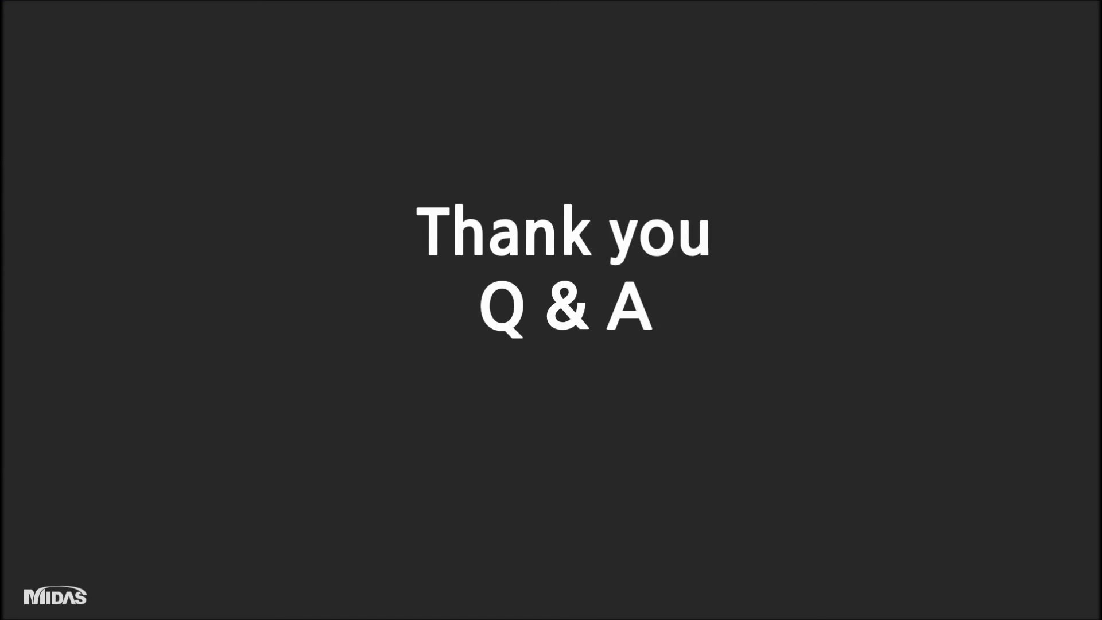